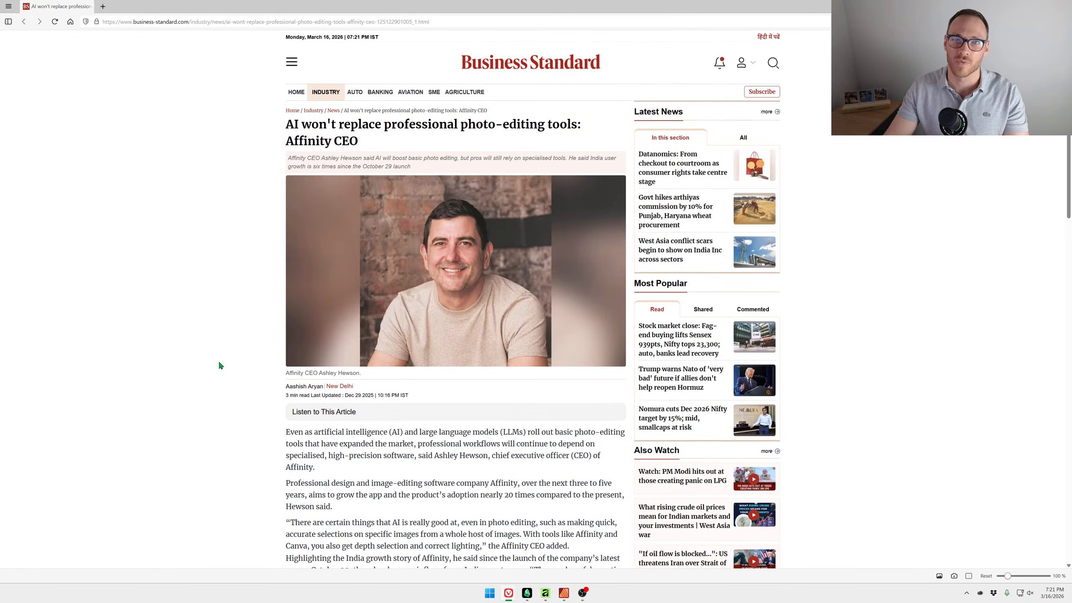
Read the opening of the Affinity CEO article and highlight the CEO's name in the photo caption.
scroll(221, 363, "down", 6)
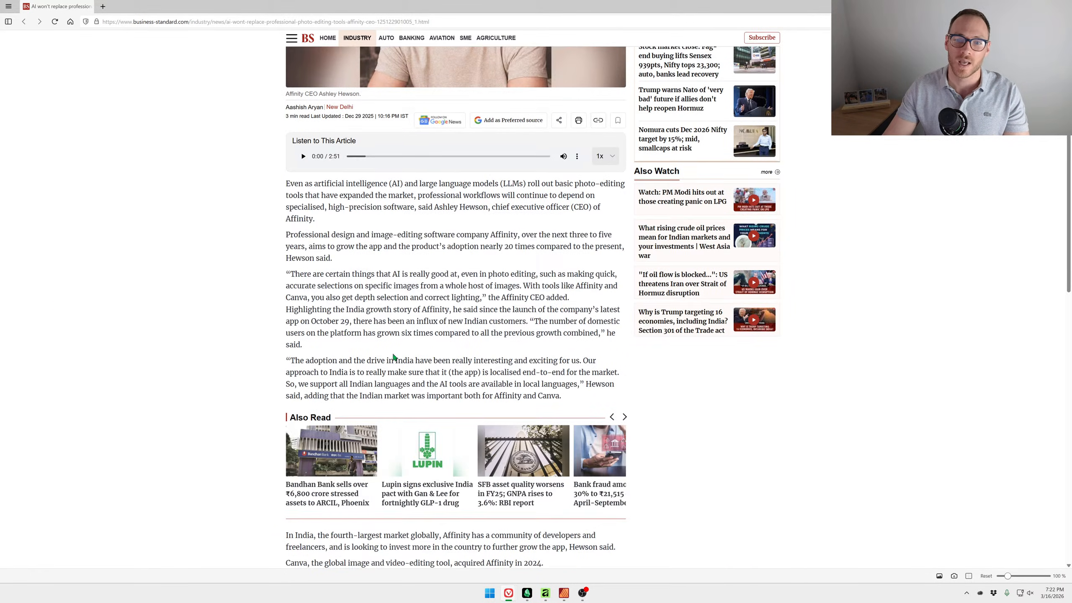
scroll(395, 359, "up", 3)
left_click_drag(318, 233, 365, 235)
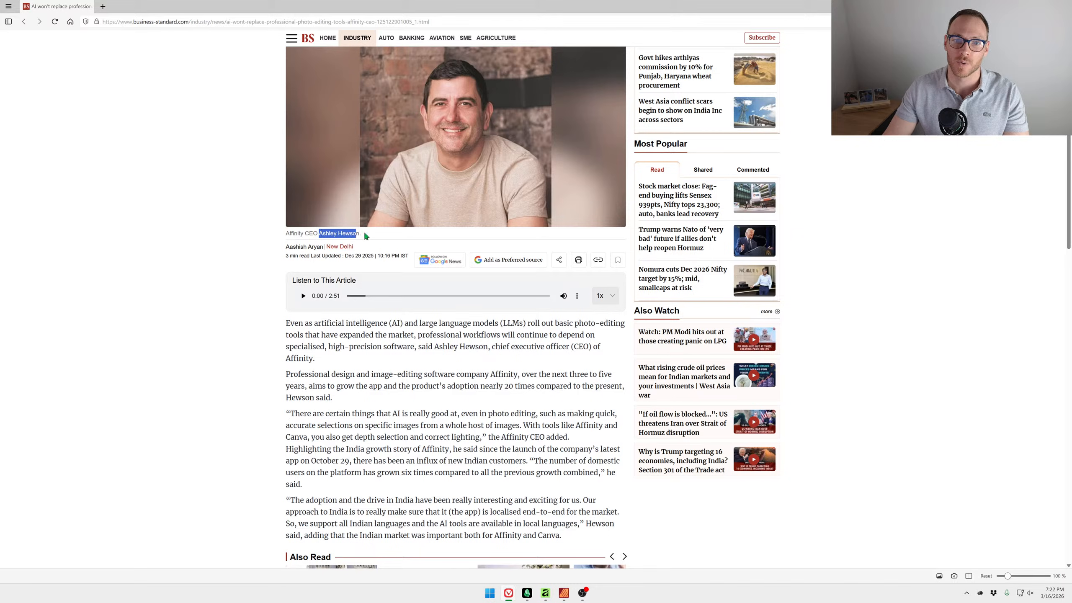
left_click(477, 438)
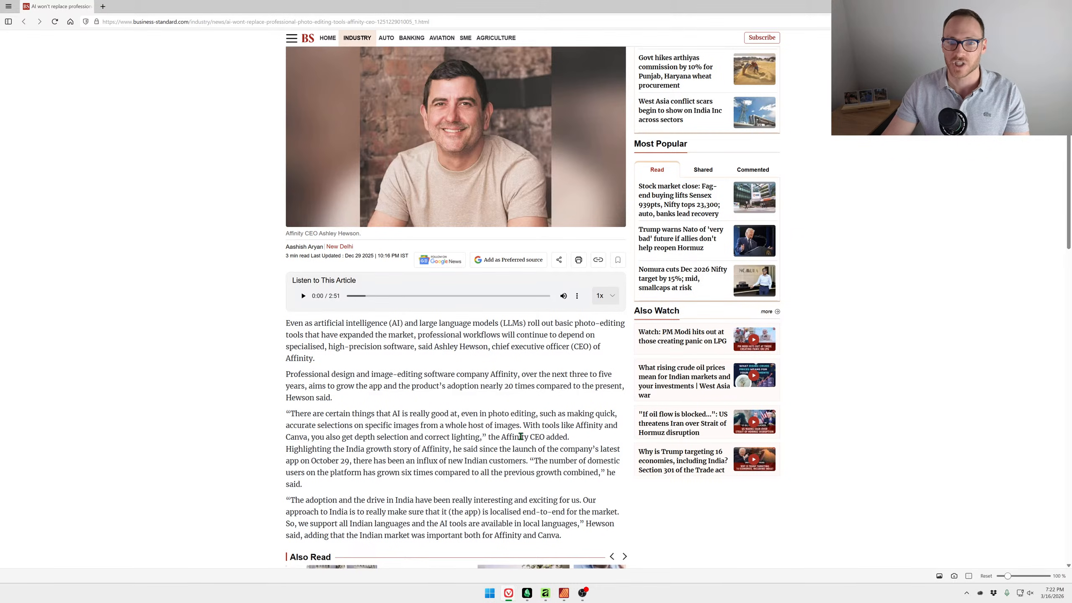
Examine the article's passage on Affinity's growth in India, highlighting the statement that domestic users have grown six times.
scroll(521, 439, "down", 2)
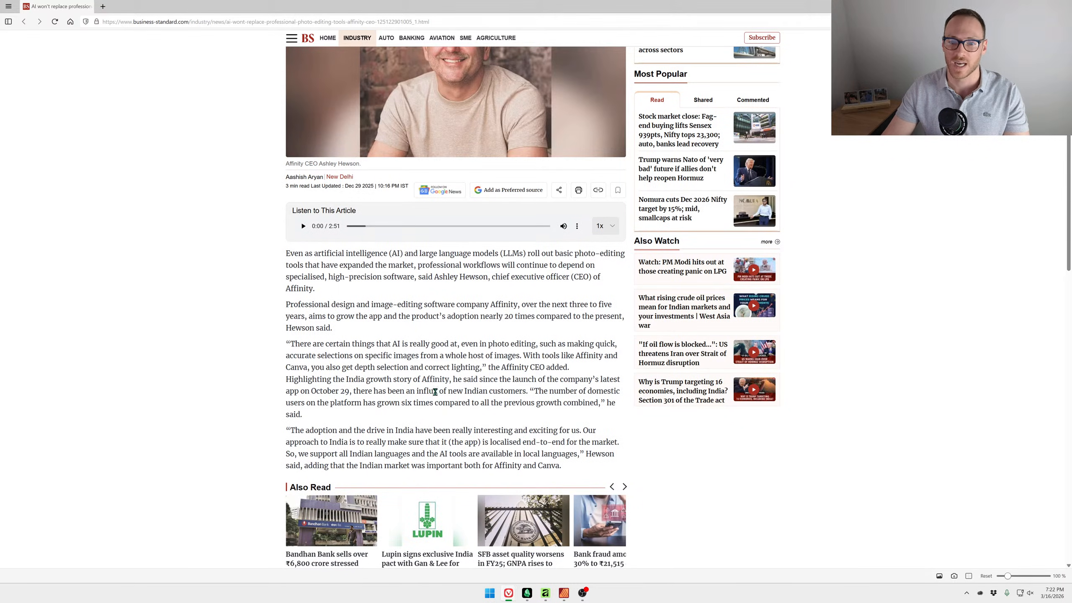
scroll(463, 395, "down", 2)
left_click_drag(333, 310, 611, 308)
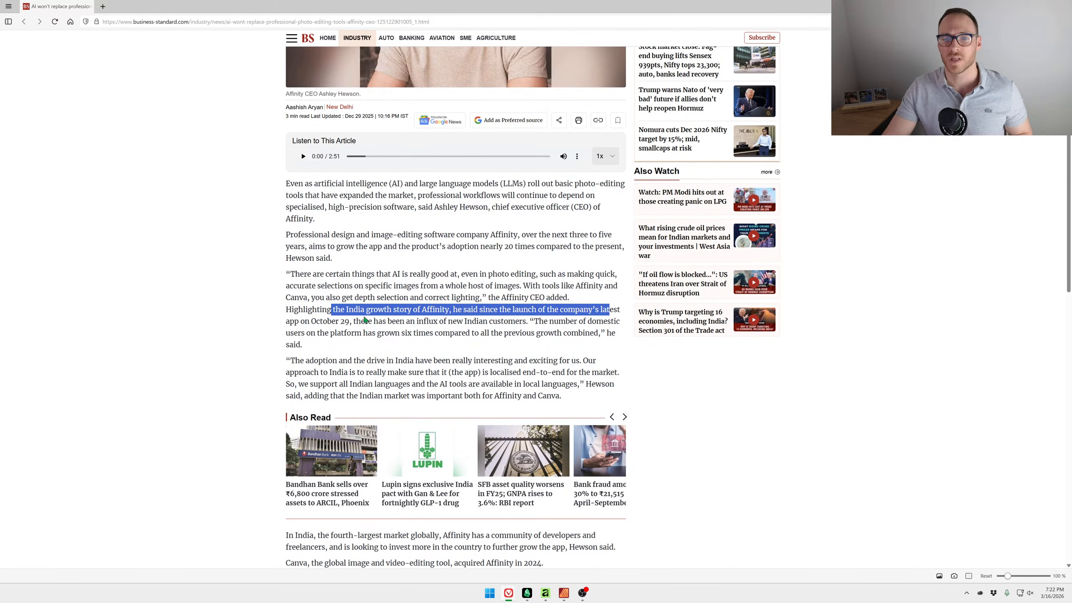
left_click_drag(346, 311, 433, 336)
left_click_drag(363, 333, 558, 333)
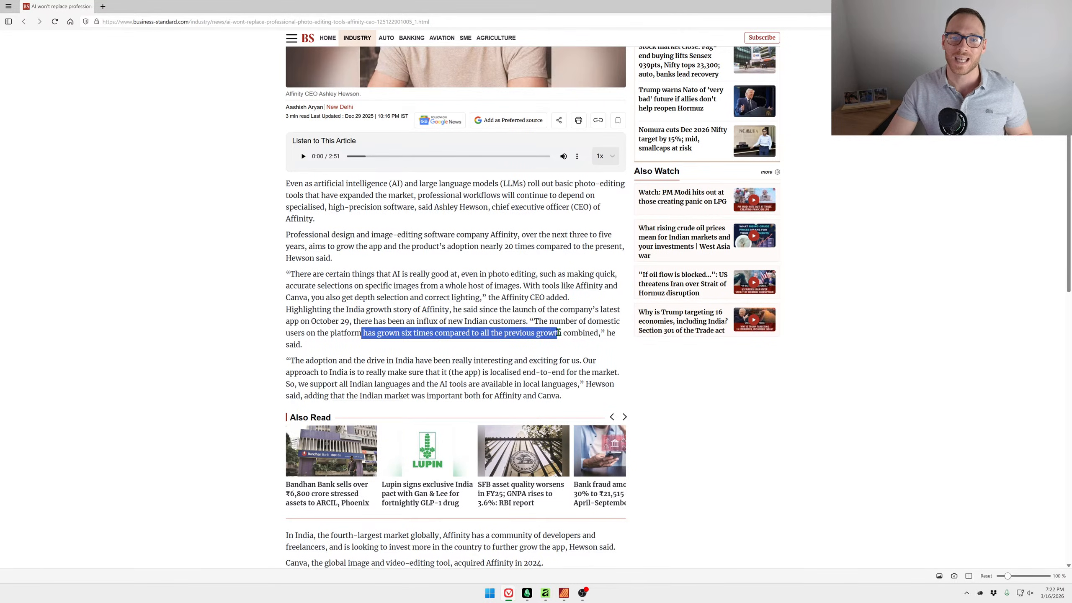
scroll(400, 347, "up", 5)
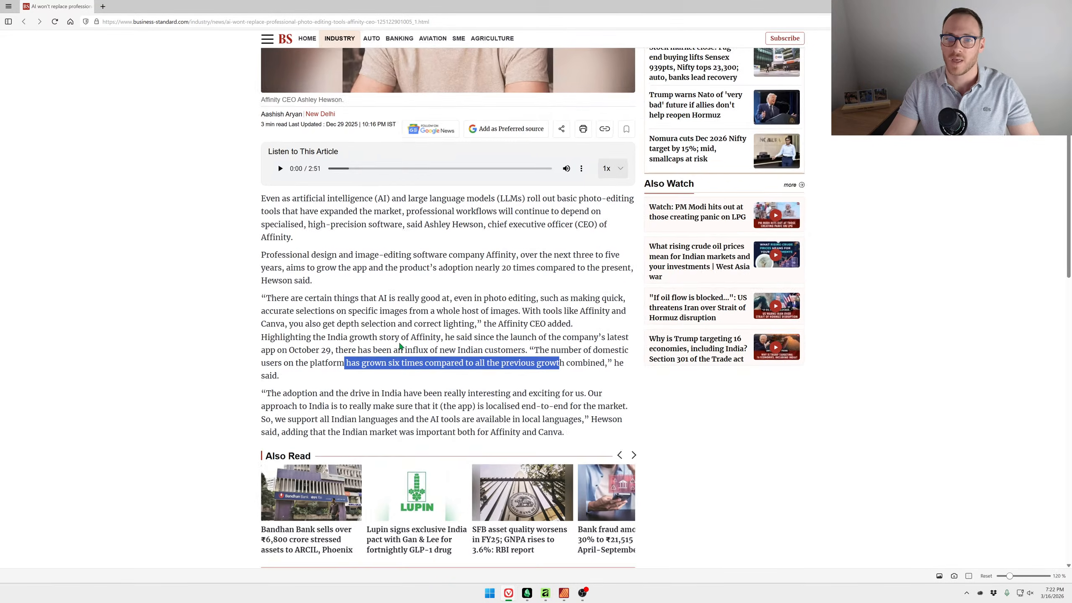
scroll(484, 451, "down", 5)
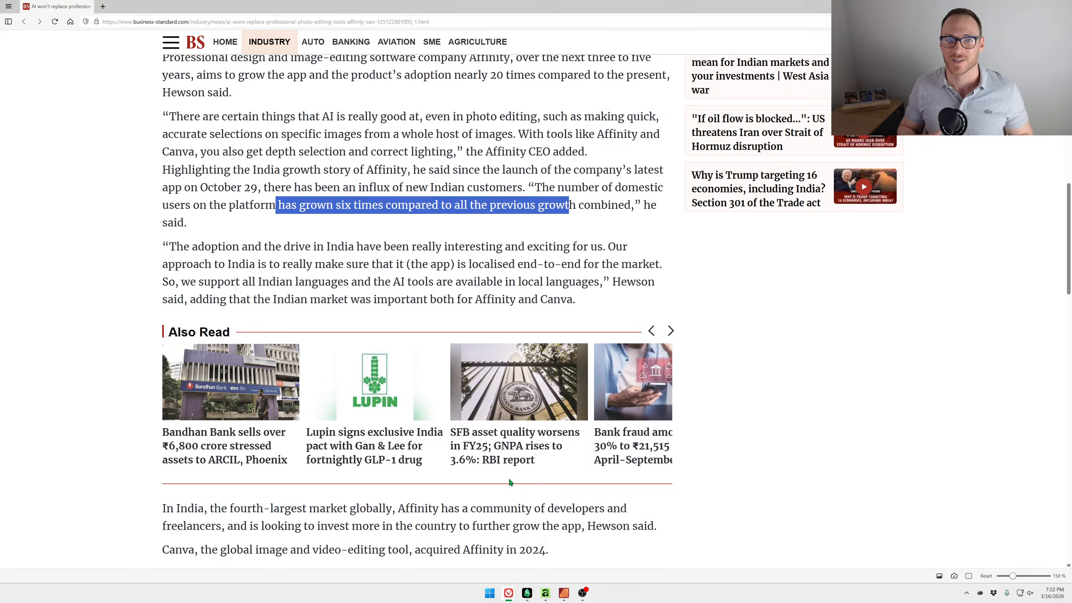
scroll(503, 460, "up", 6)
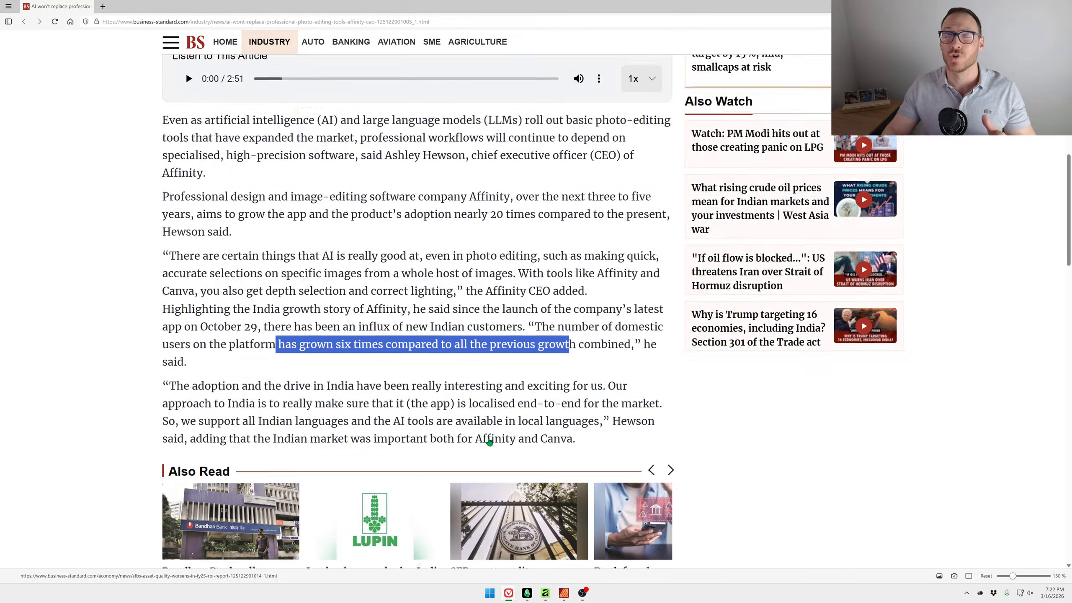
scroll(491, 446, "down", 5)
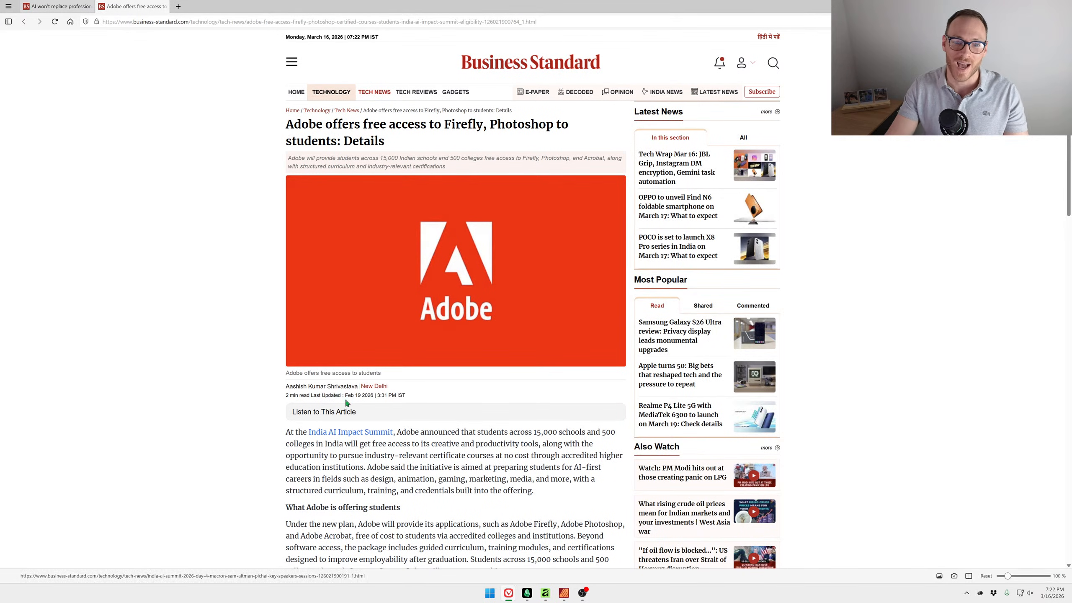
Highlight "15,000 Indian" and "500 colleges free" in the summary of the Adobe student access article.
scroll(432, 218, "up", 4)
scroll(432, 217, "up", 2)
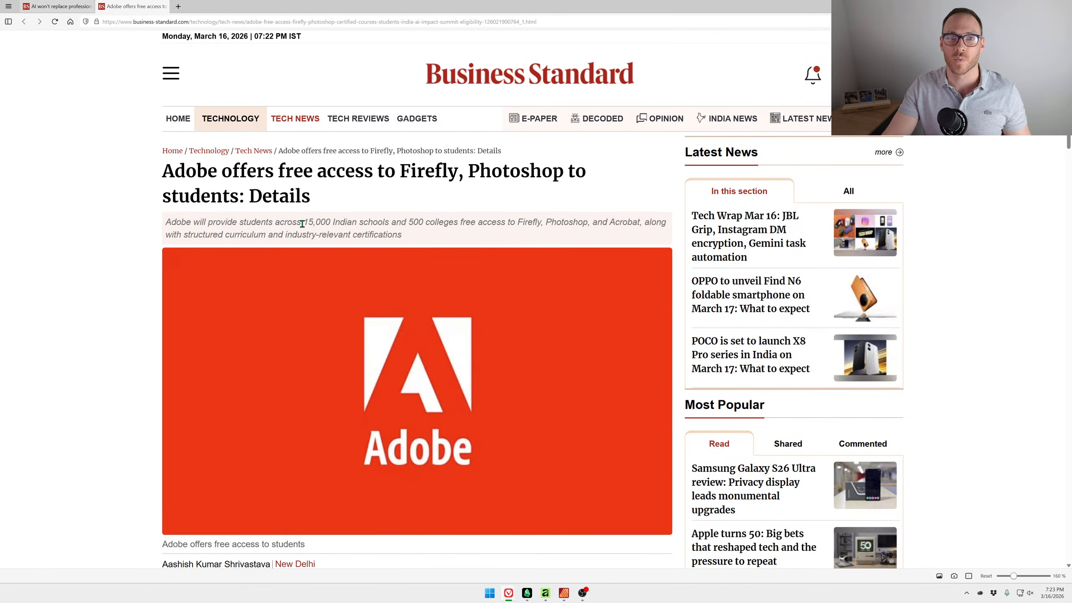
left_click_drag(303, 221, 357, 222)
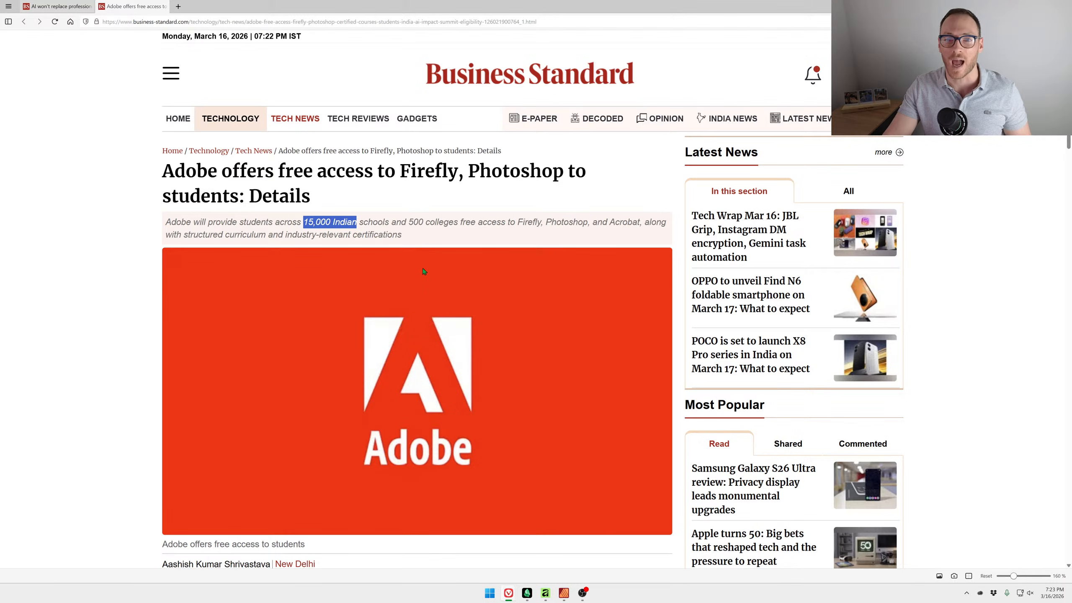
left_click_drag(407, 222, 476, 222)
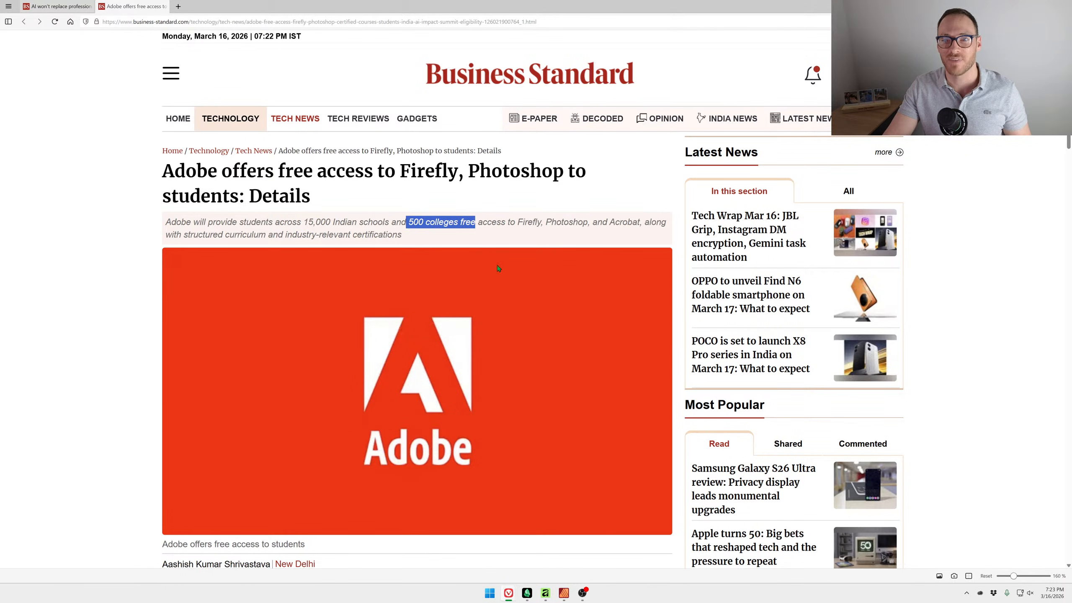
left_click(116, 287)
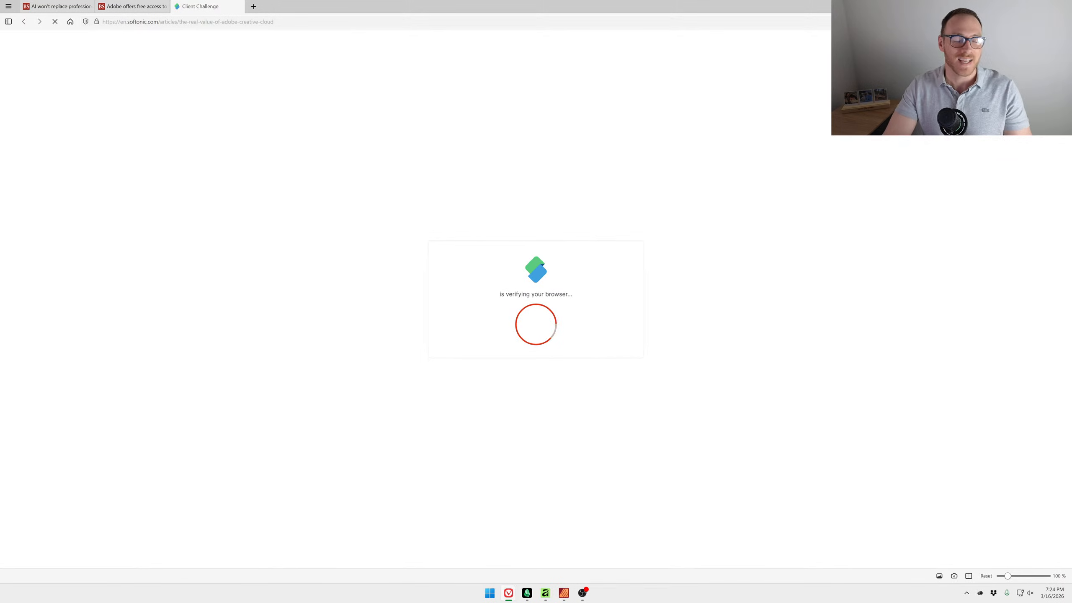
Close both Business Standard articles and bring up Softonic's "The Real Value of Adobe Creative Cloud".
left_click(90, 6)
left_click(90, 6)
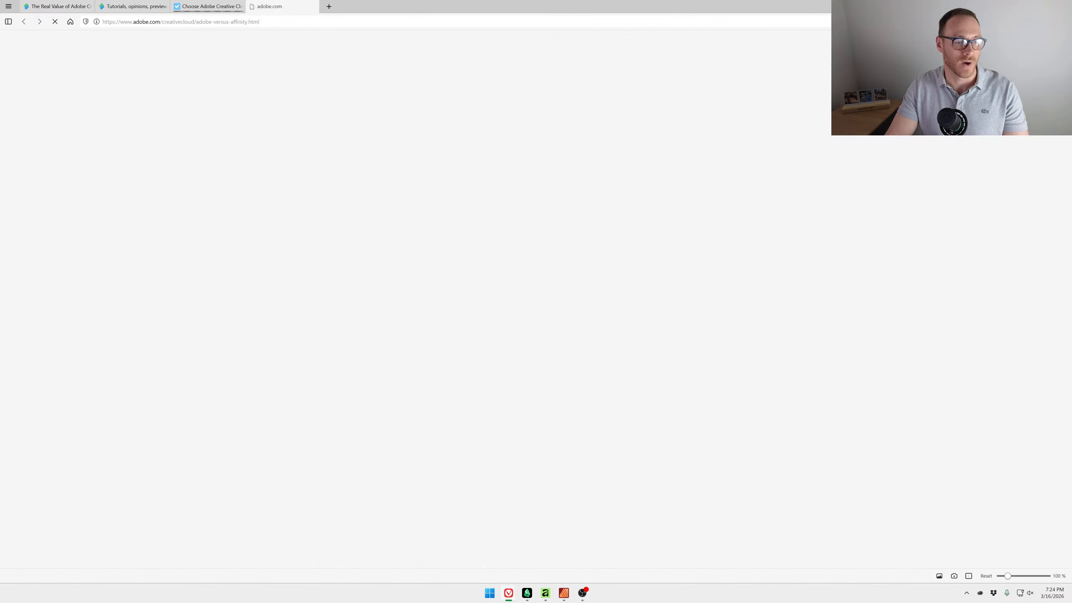
left_click(42, 6)
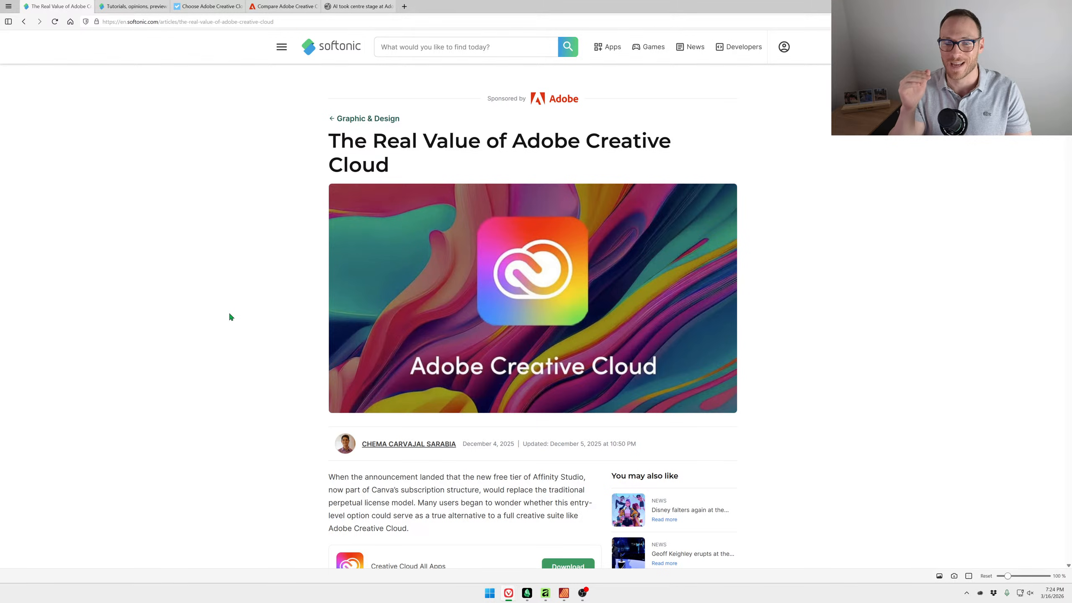
Enlarge the Softonic article to 140 %, highlight its author and date line, and check the sponsor shown above the title.
scroll(296, 321, "down", 3)
key("ctrl+plus")
key("ctrl+plus")
key("ctrl+plus")
key("ctrl+plus")
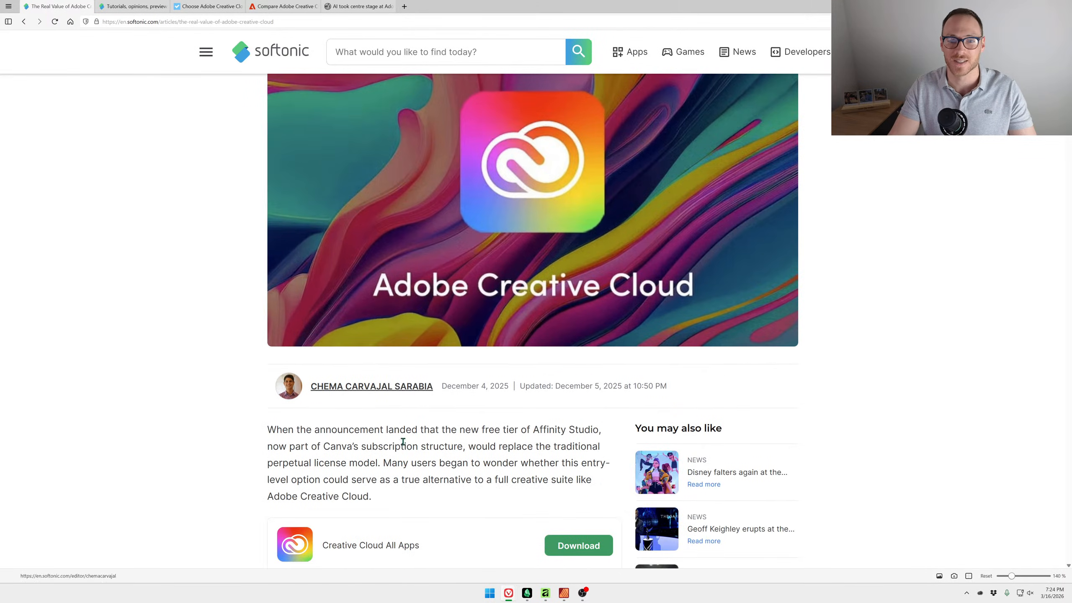
left_click_drag(261, 384, 472, 386)
left_click(448, 442)
scroll(227, 381, "up", 5)
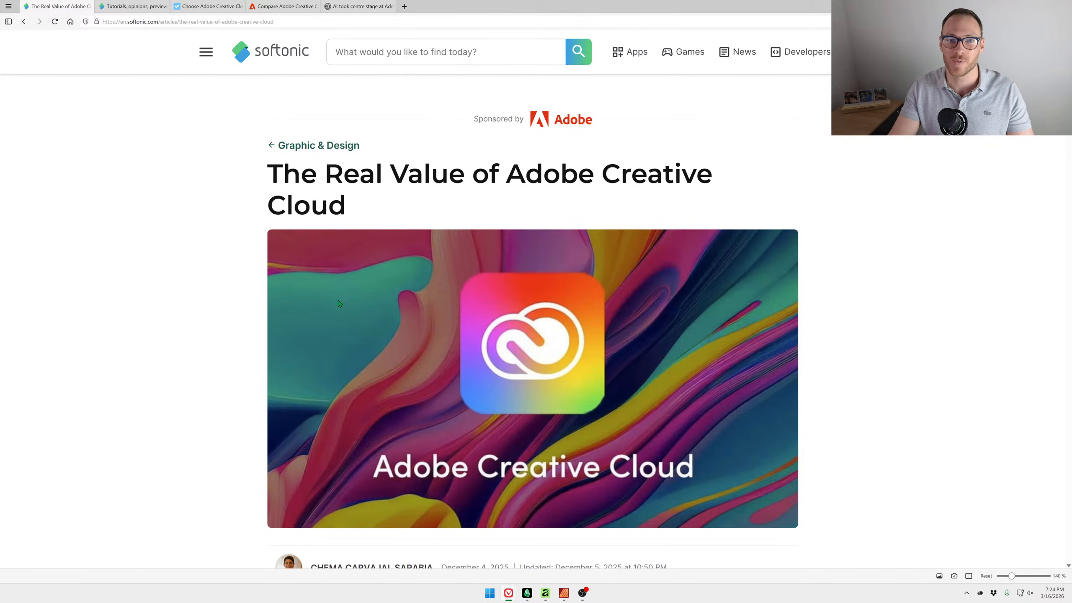
scroll(340, 303, "down", 3)
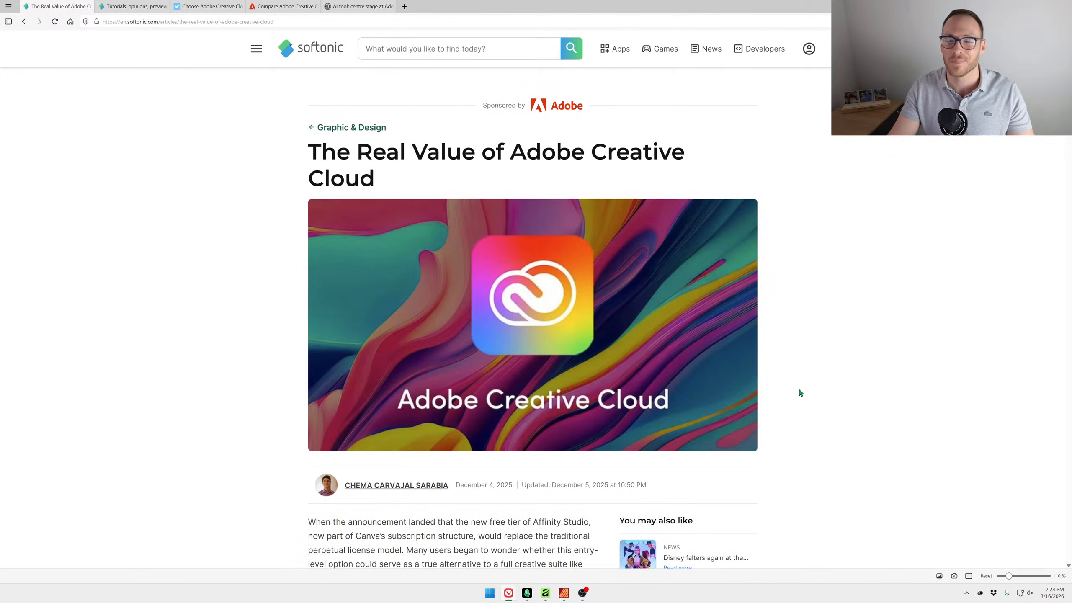
Skim the Softonic article's introduction and its section on continuous innovation and AI, and return to the beginning.
scroll(779, 412, "down", 10)
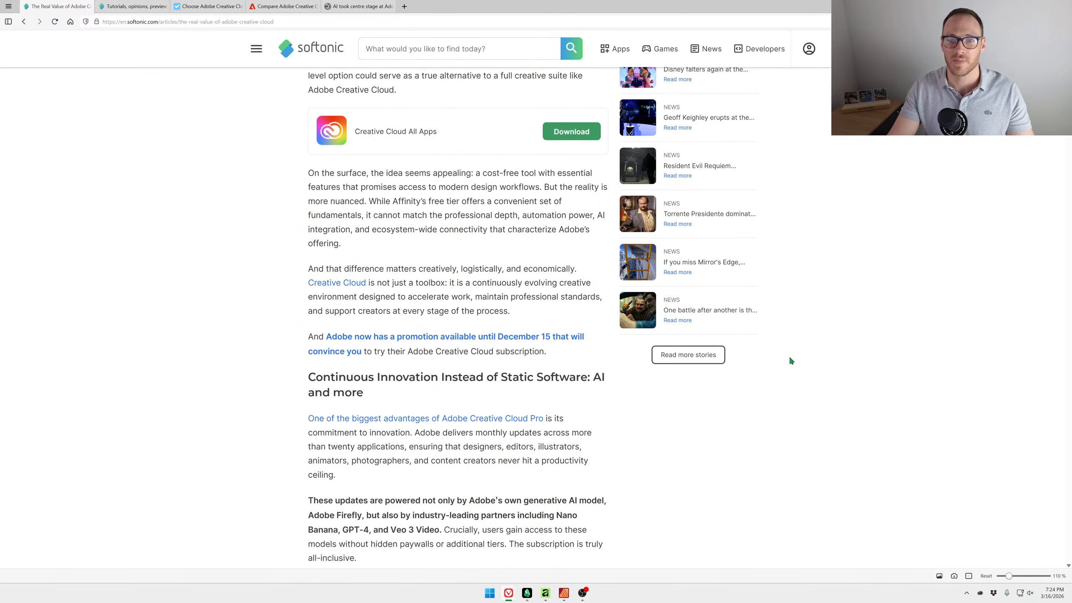
scroll(795, 376, "down", 7)
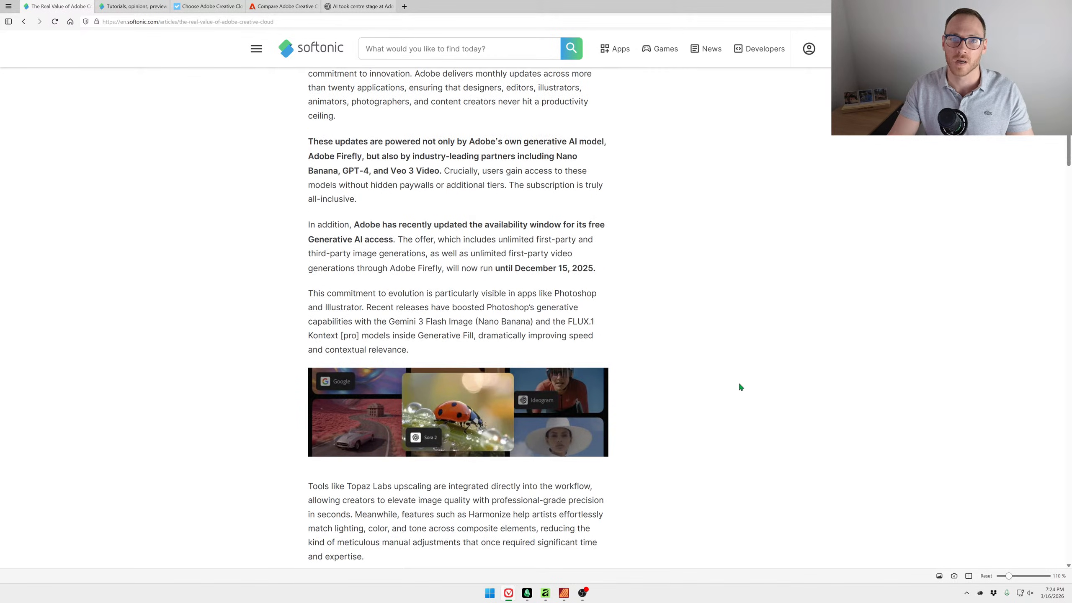
scroll(740, 385, "up", 10)
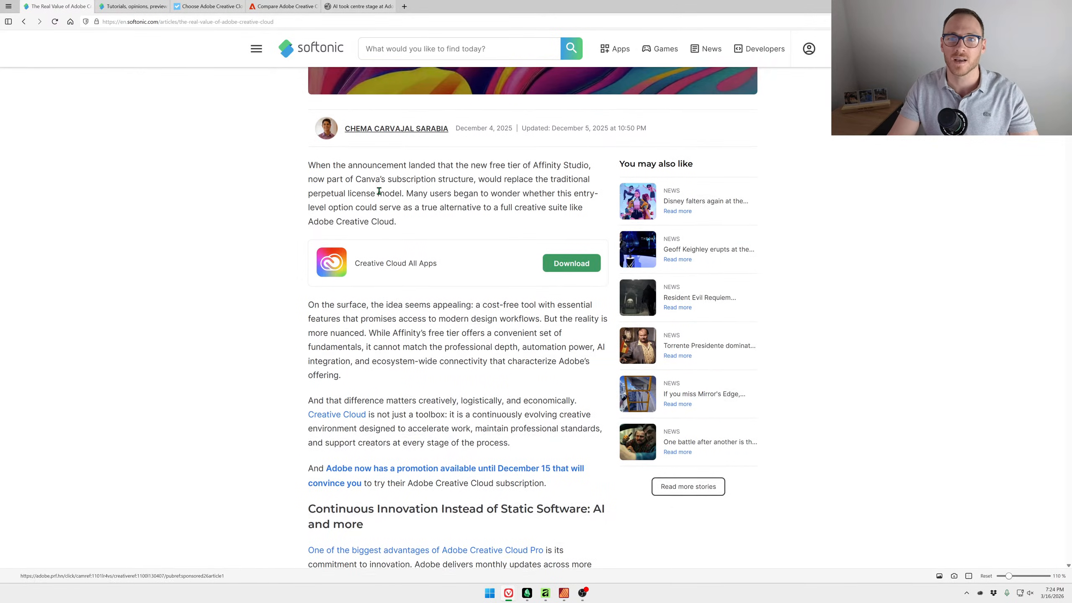
scroll(479, 342, "up", 7)
scroll(479, 343, "down", 3)
scroll(431, 389, "up", 3)
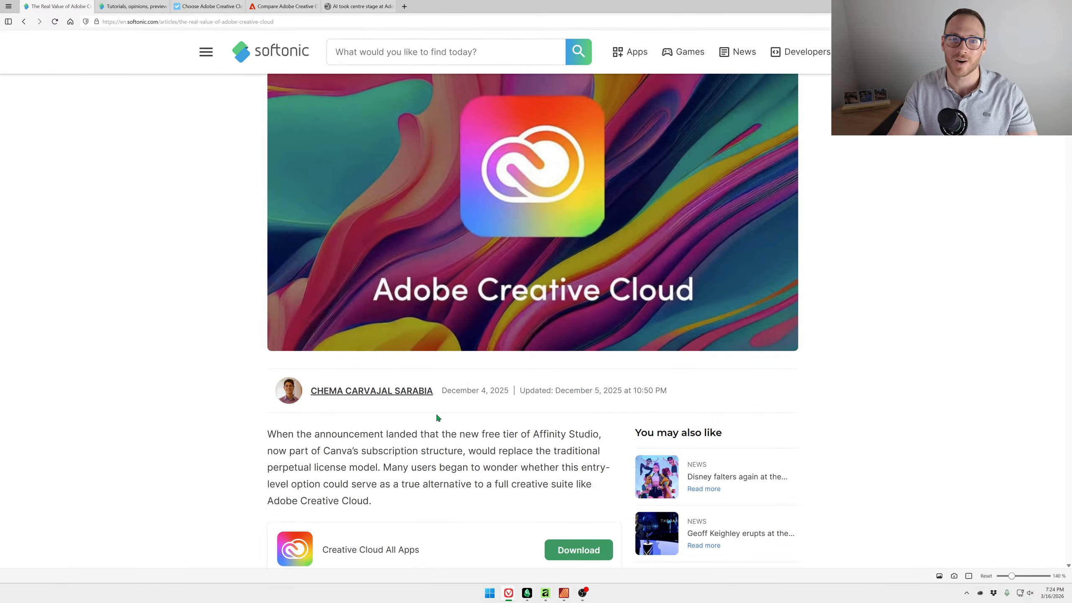
Highlight the opening paragraph about Affinity Studio's new free tier for reading, and clear the highlight.
scroll(337, 321, "down", 4)
left_click_drag(248, 255, 597, 310)
scroll(484, 314, "up", 3)
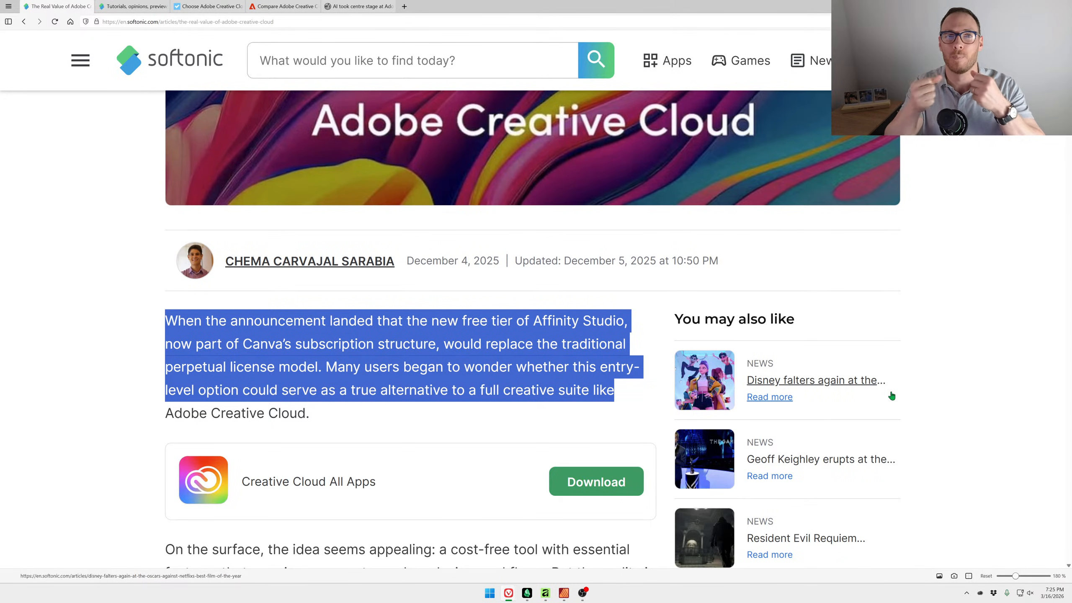
left_click(953, 390)
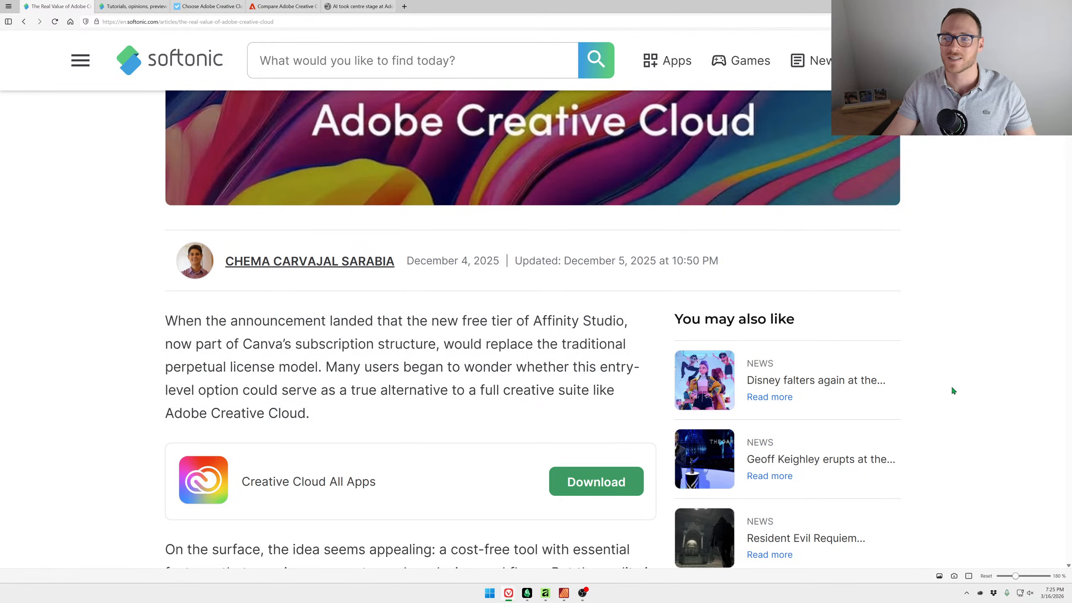
Skim the Creative Cloud article down to its sections on professional-grade precision and automation, and return to its title.
scroll(907, 400, "up", 2)
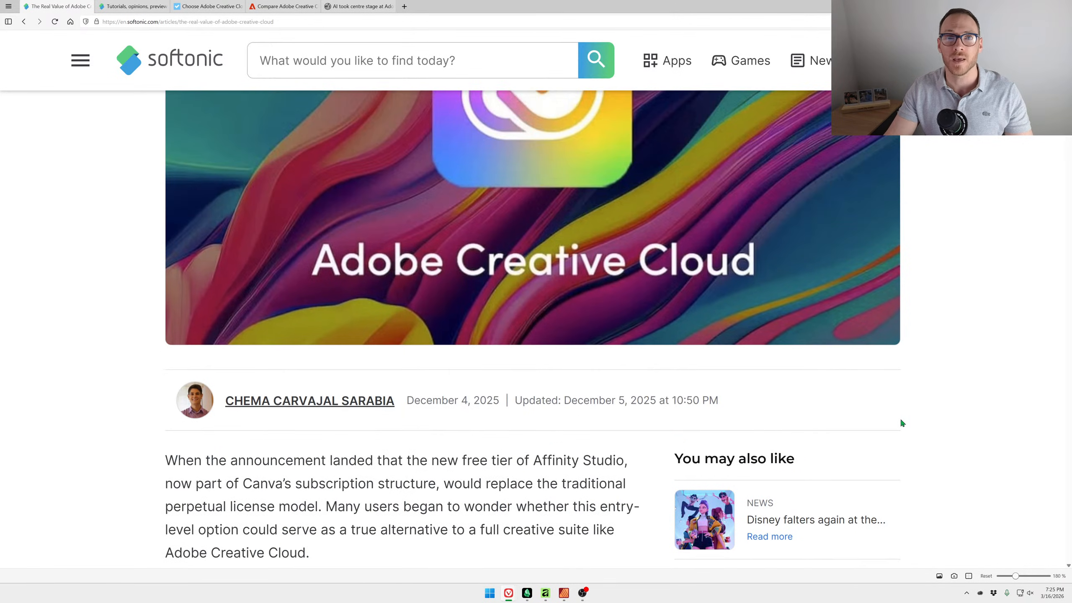
scroll(898, 422, "down", 1)
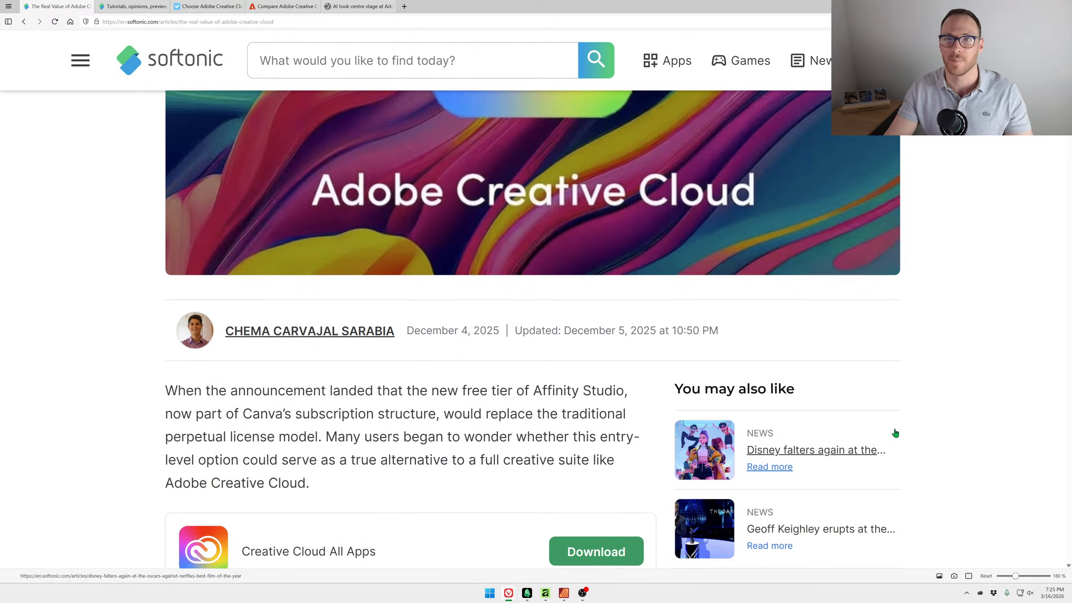
scroll(645, 402, "down", 5)
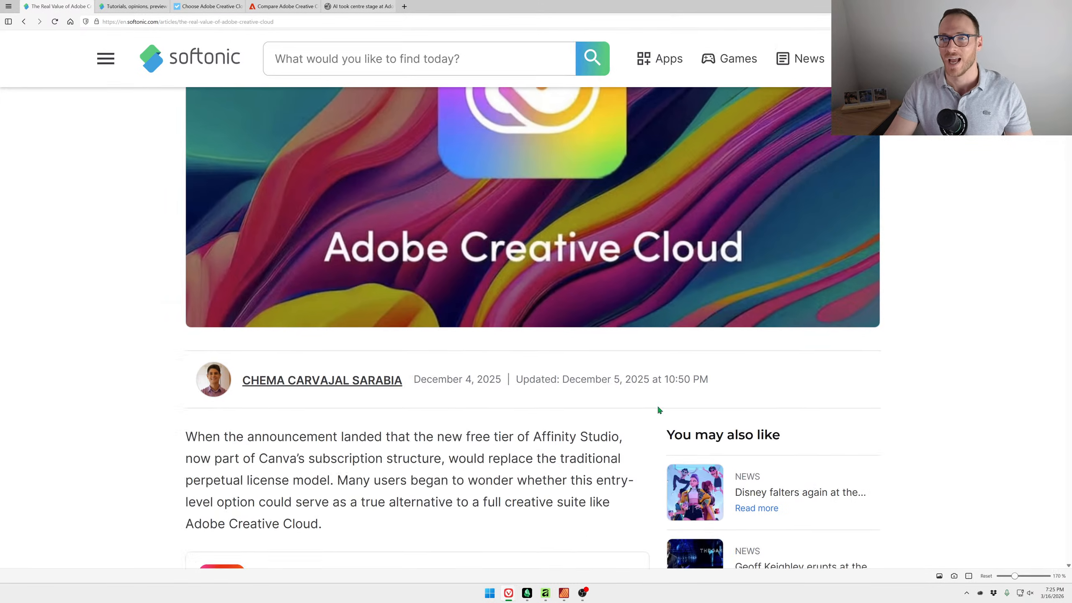
scroll(654, 430, "down", 15)
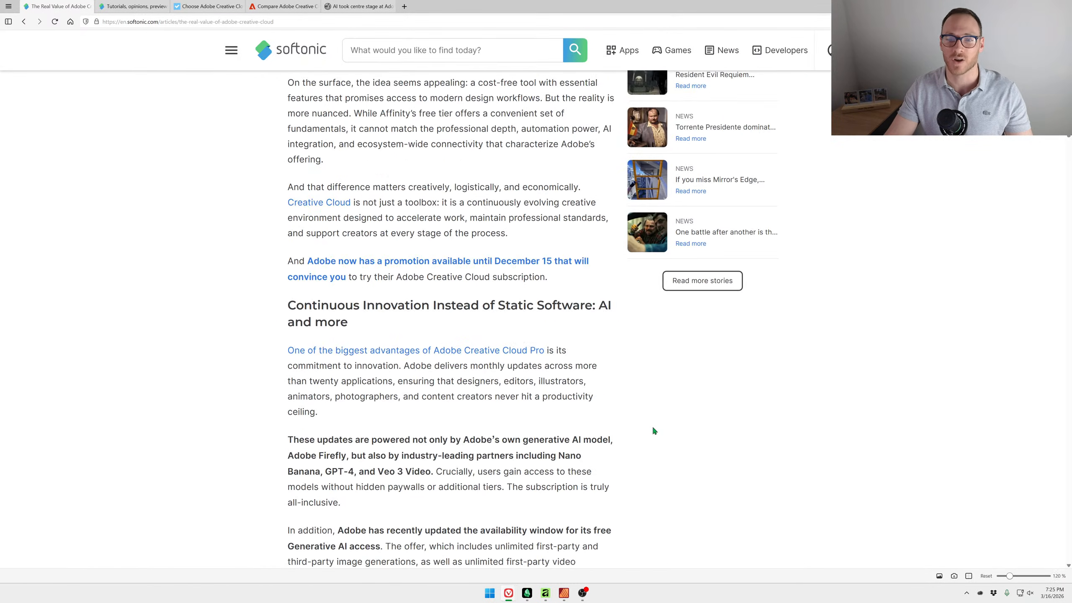
scroll(655, 430, "down", 20)
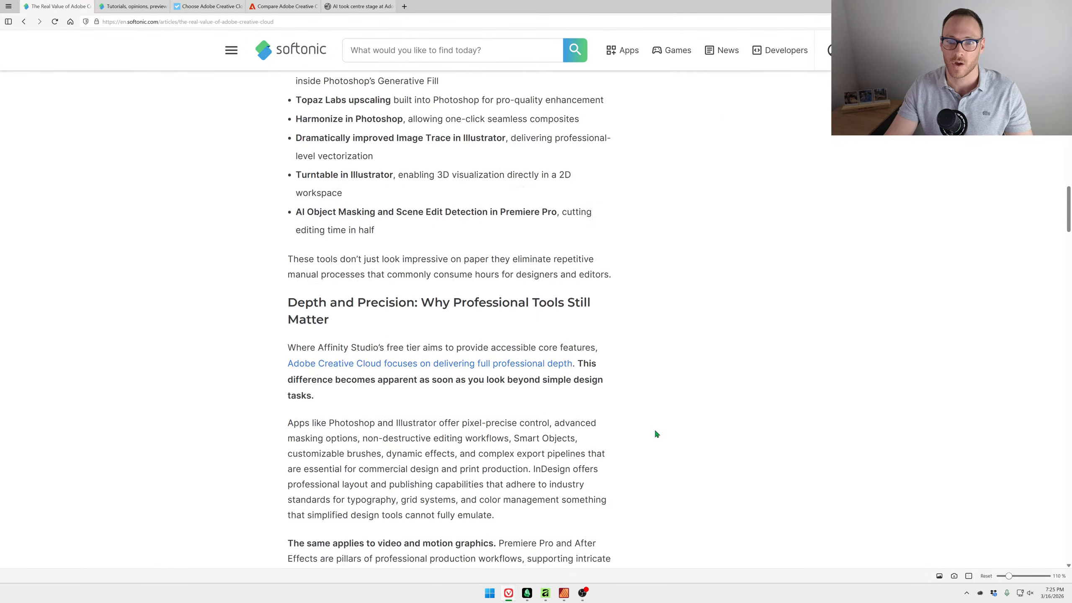
scroll(658, 431, "down", 15)
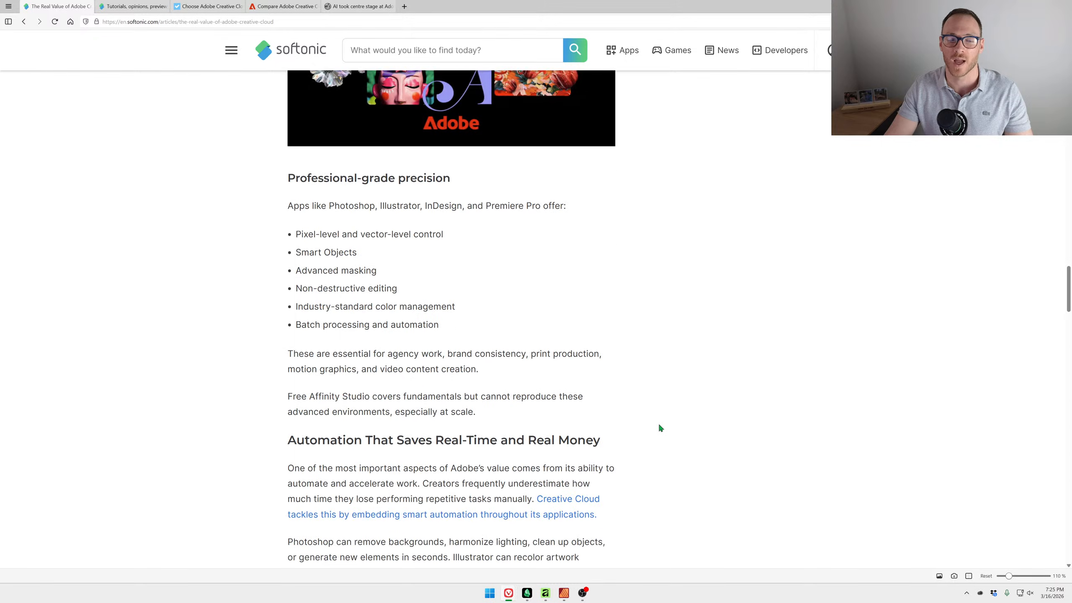
scroll(674, 393, "up", 20)
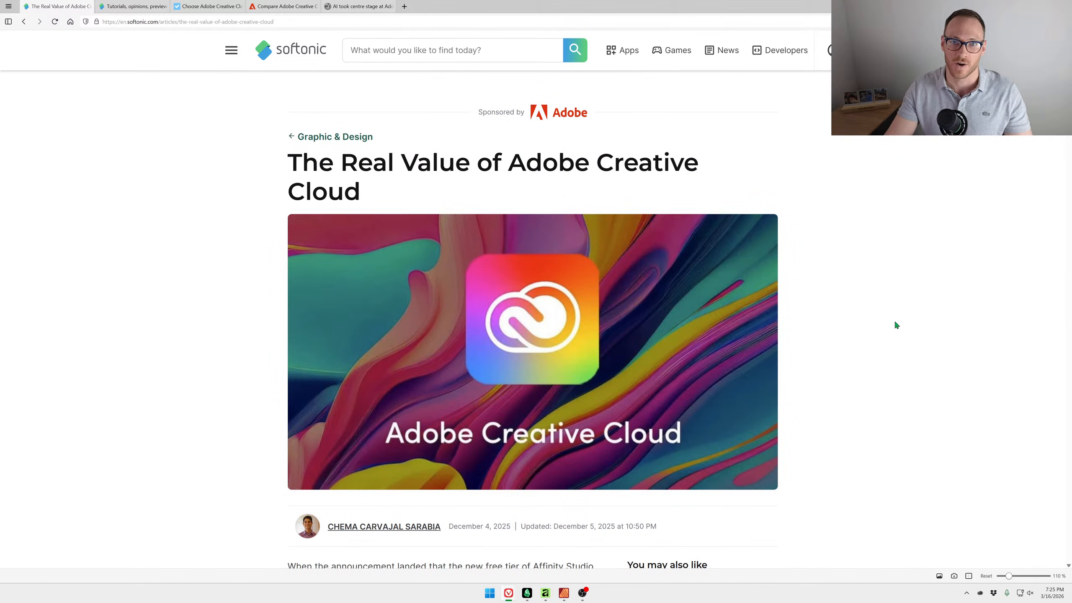
Open Softonic's Graphic & Design category and look through its list of latest Adobe-sponsored articles.
left_click(347, 140)
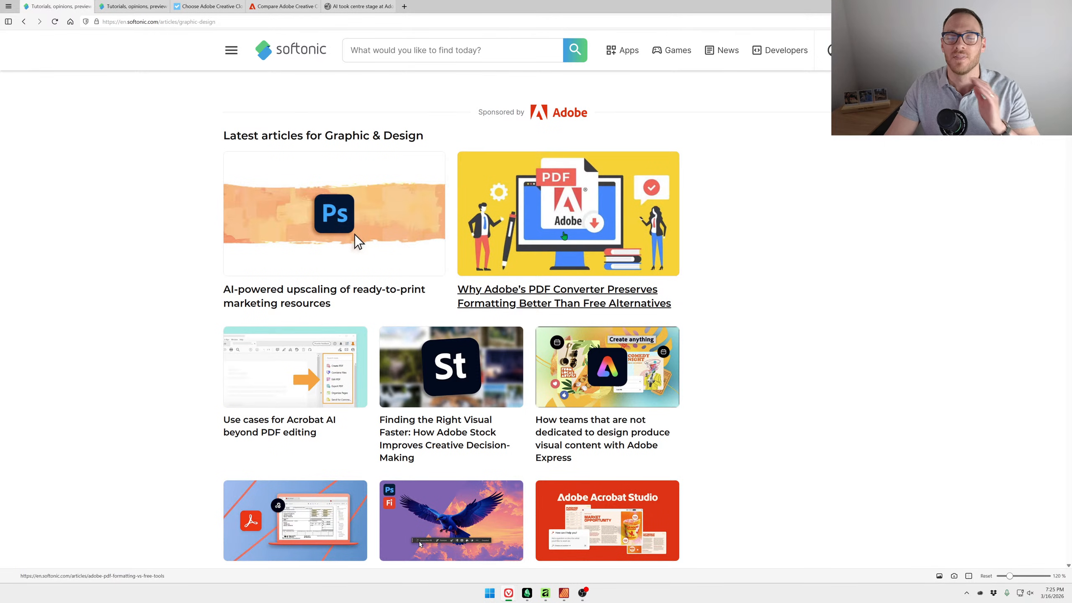
scroll(676, 258, "down", 2)
scroll(690, 262, "down", 15)
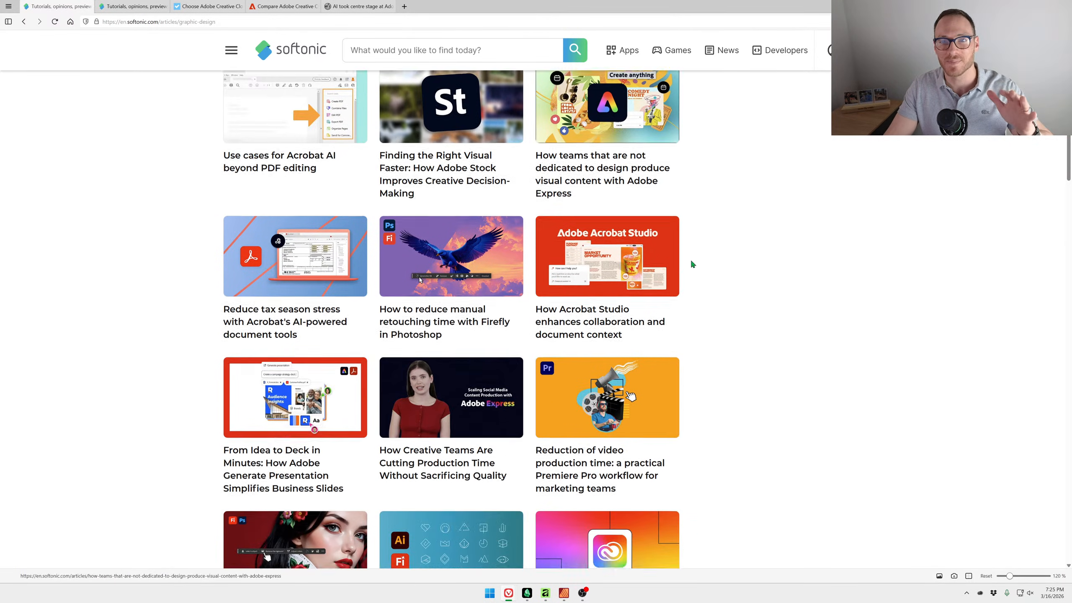
scroll(709, 268, "down", 12)
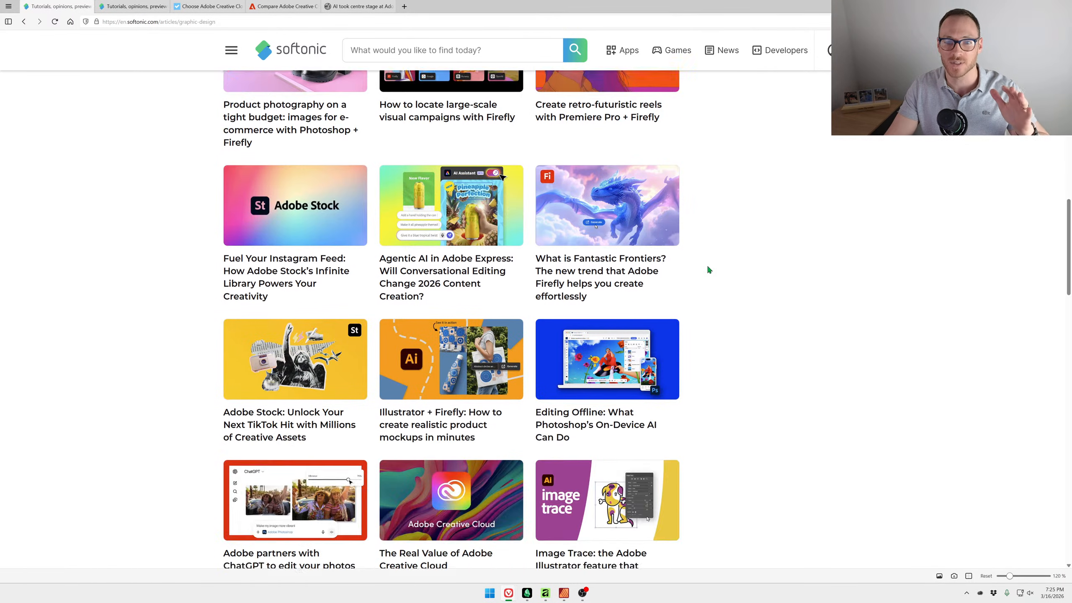
Look further through Softonic's Adobe-sponsored Graphic & Design articles, and return to the start of the list.
scroll(708, 271, "down", 8)
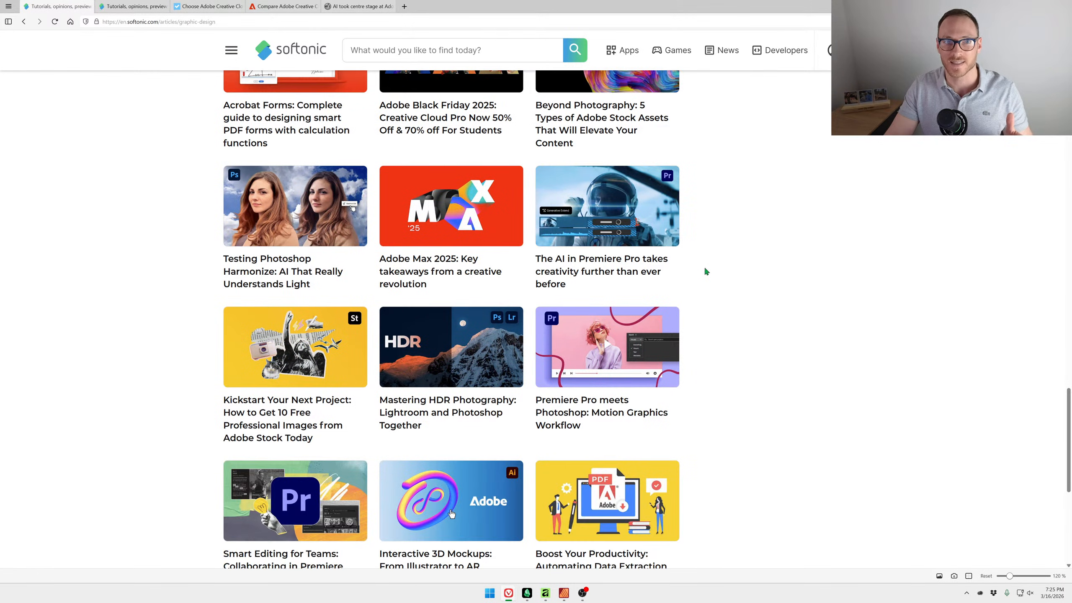
scroll(707, 270, "down", 7)
scroll(706, 272, "up", 7)
scroll(703, 273, "up", 20)
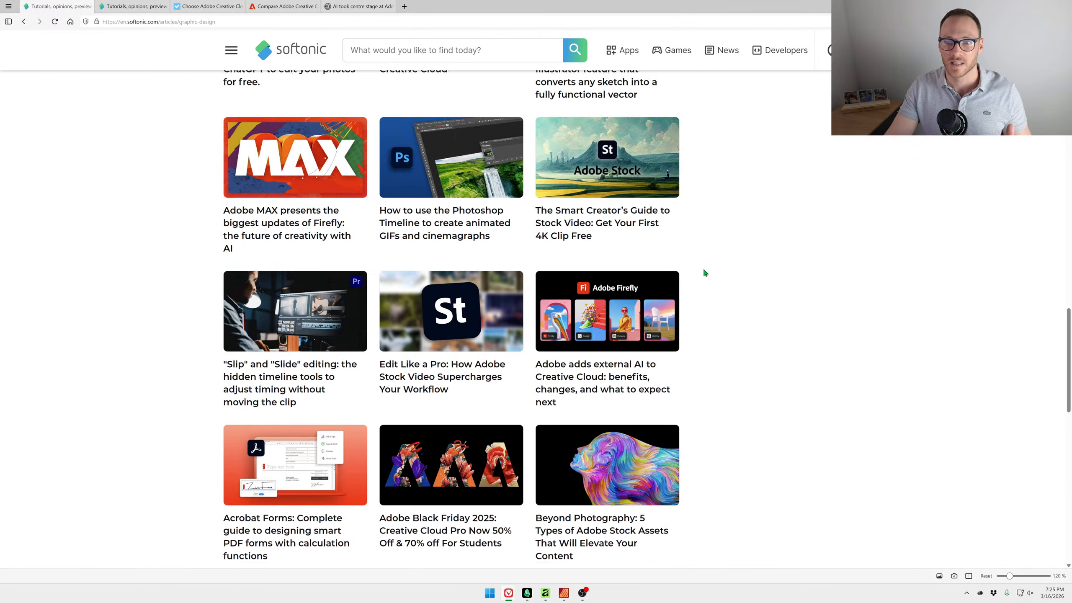
scroll(704, 273, "up", 10)
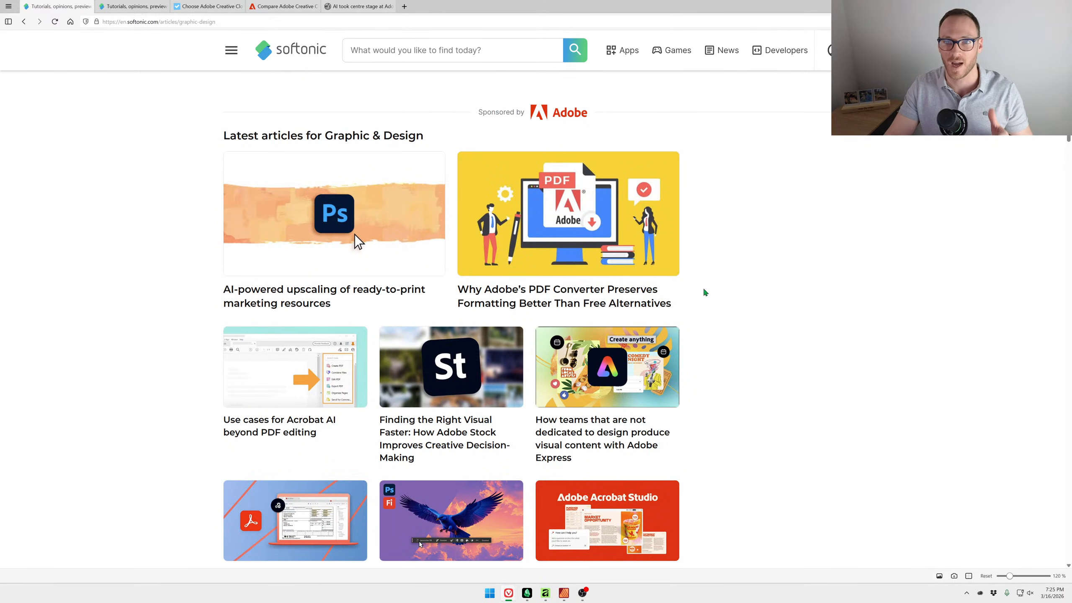
Switch to Reviewed's article on five reasons to trade up to Adobe Creative Cloud, and view its title and introduction.
left_click(215, 6)
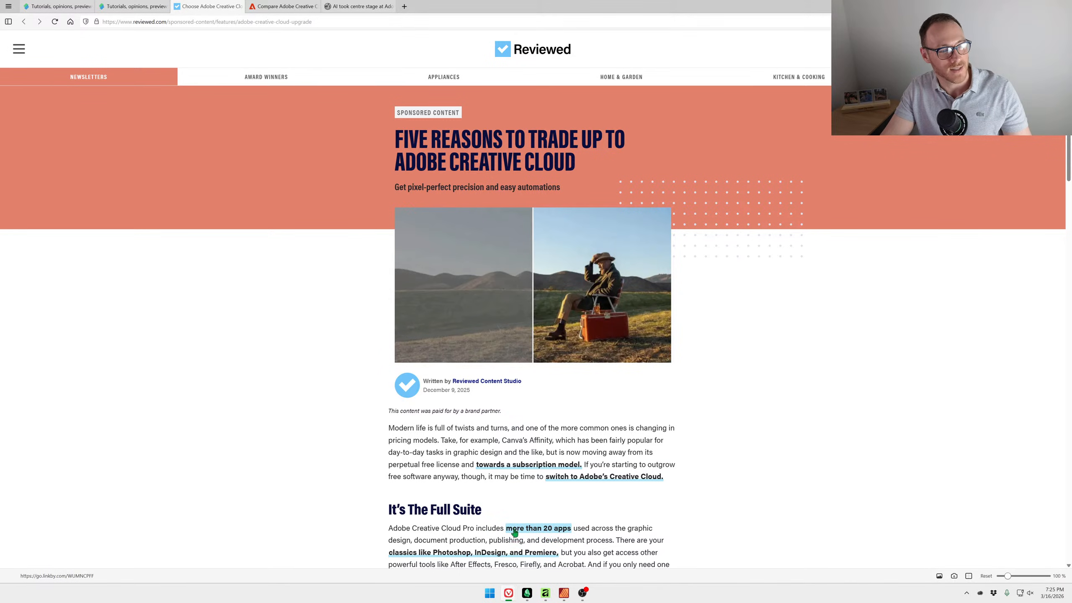
scroll(518, 522, "up", 4)
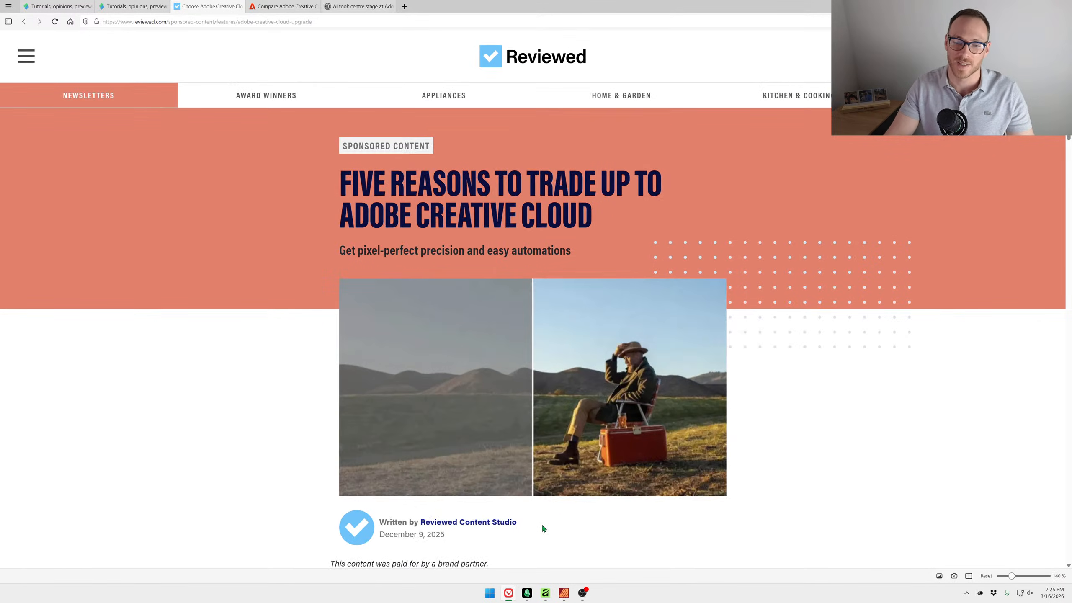
scroll(543, 528, "down", 1)
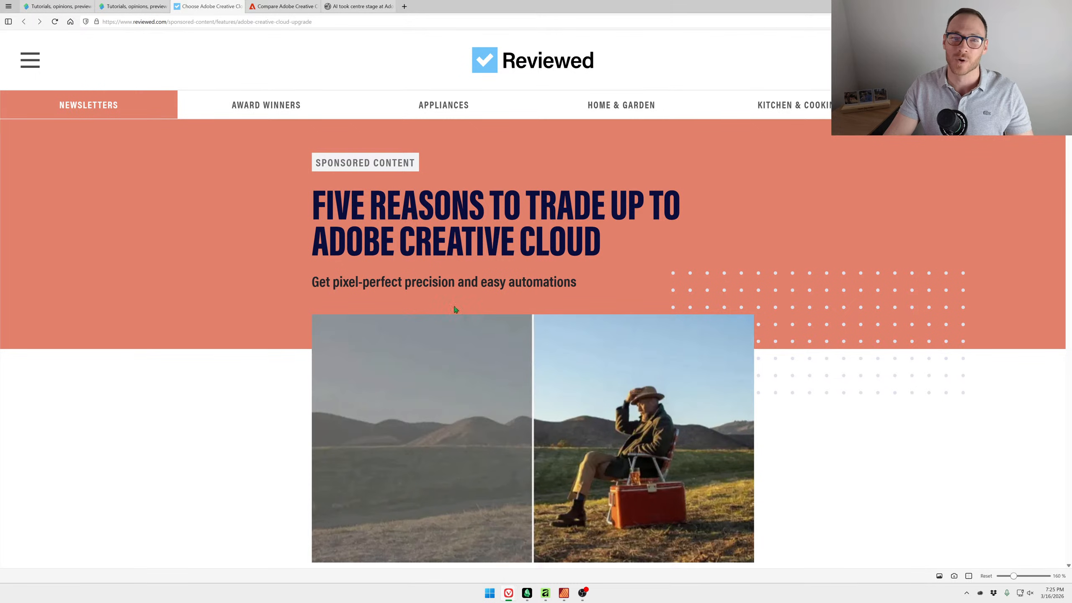
scroll(531, 400, "down", 3)
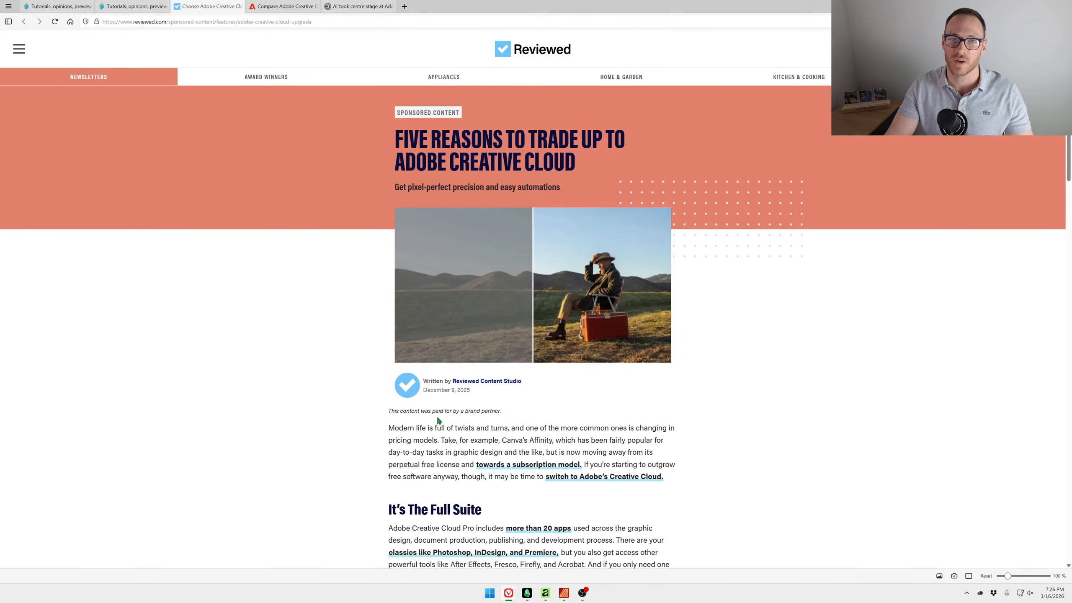
scroll(457, 457, "up", 4)
scroll(519, 501, "down", 1)
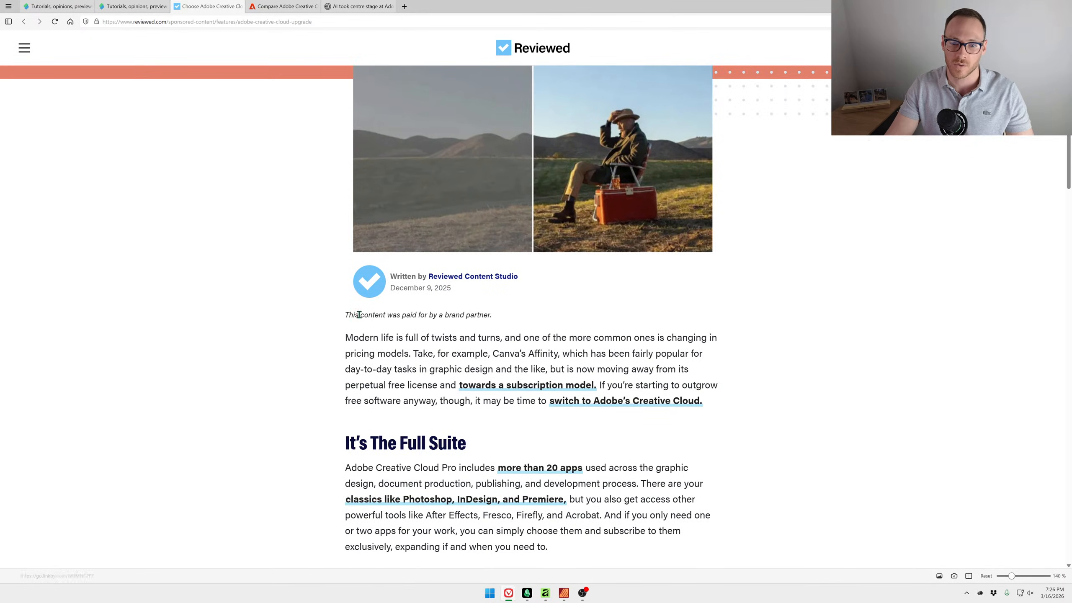
Highlight the Reviewed article's line disclosing payment by a brand partner, and dismiss the newsletter sign-up banner.
left_click_drag(352, 313, 558, 319)
scroll(574, 479, "up", 1)
scroll(609, 507, "up", 1)
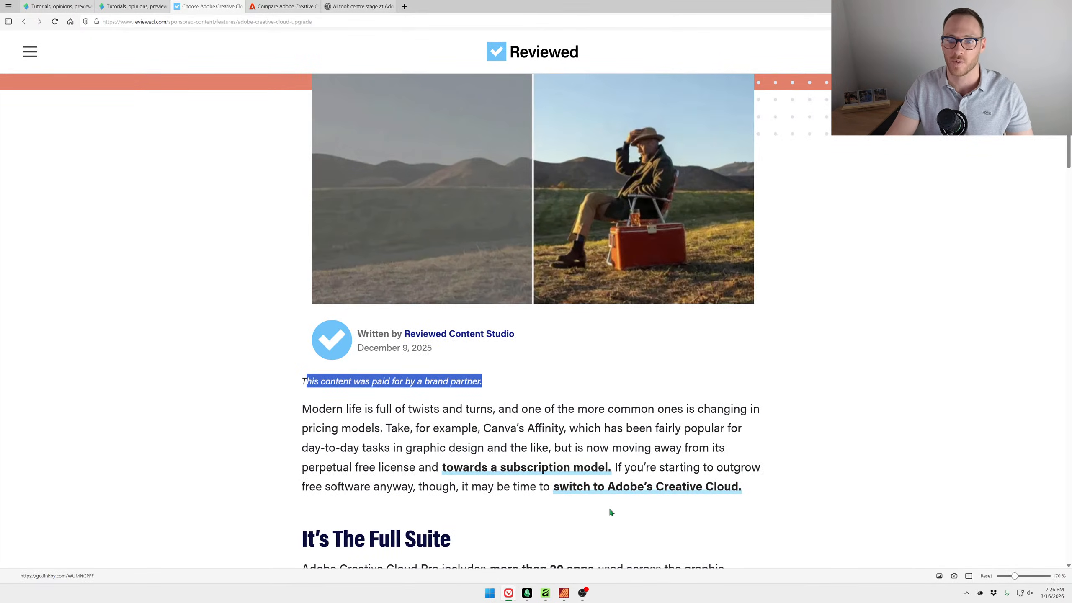
scroll(613, 508, "down", 5)
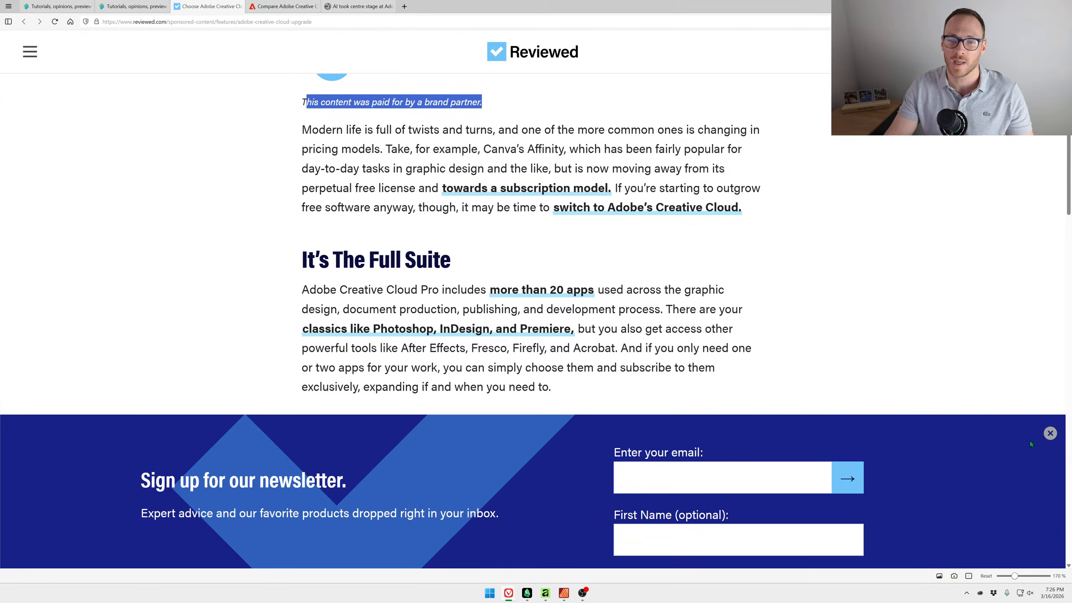
left_click(1050, 433)
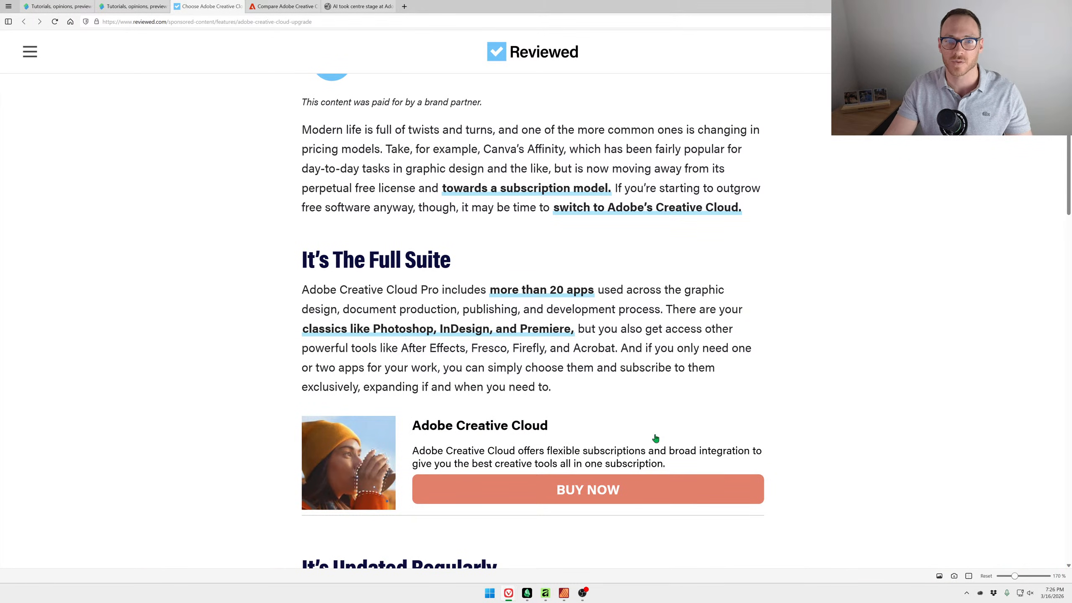
Highlight the introduction's passage from Canva's Affinity to switching to Adobe's Creative Cloud for reading, and clear the highlight.
scroll(656, 439, "up", 1)
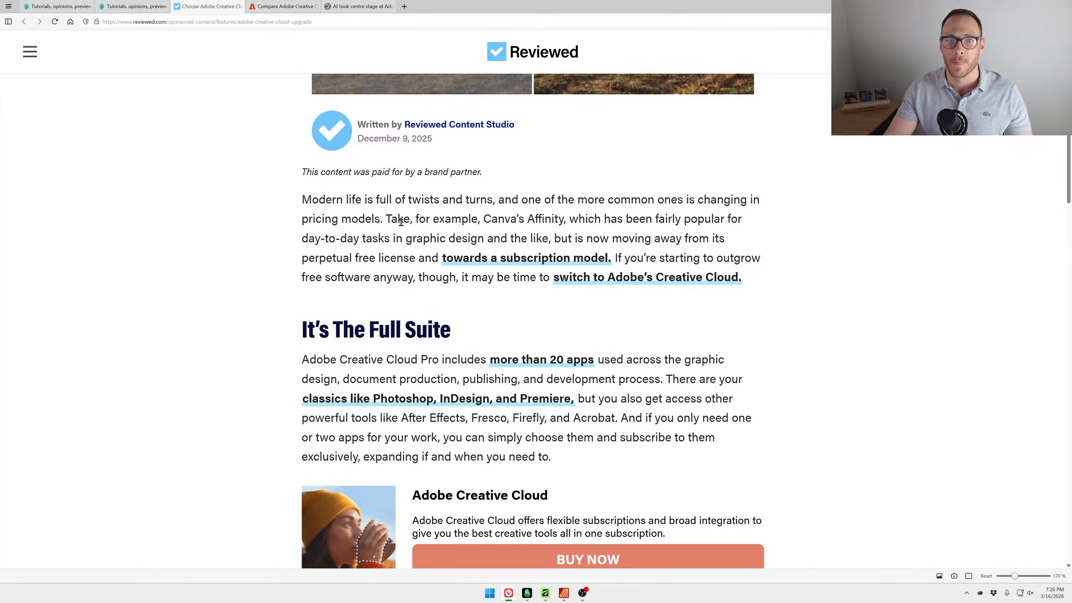
scroll(496, 297, "up", 1)
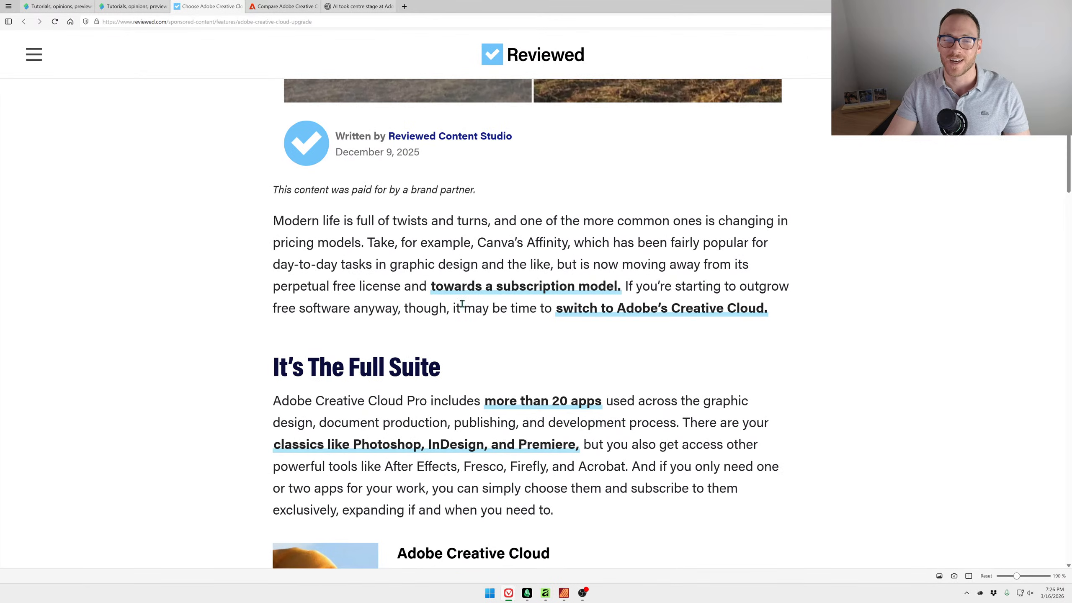
left_click_drag(374, 244, 794, 306)
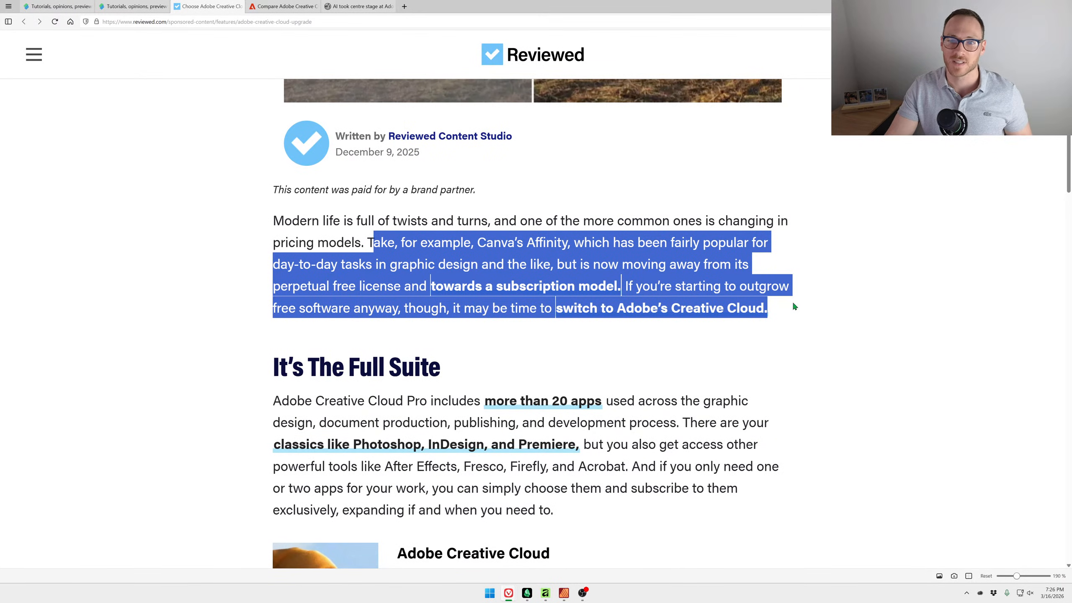
left_click(814, 353)
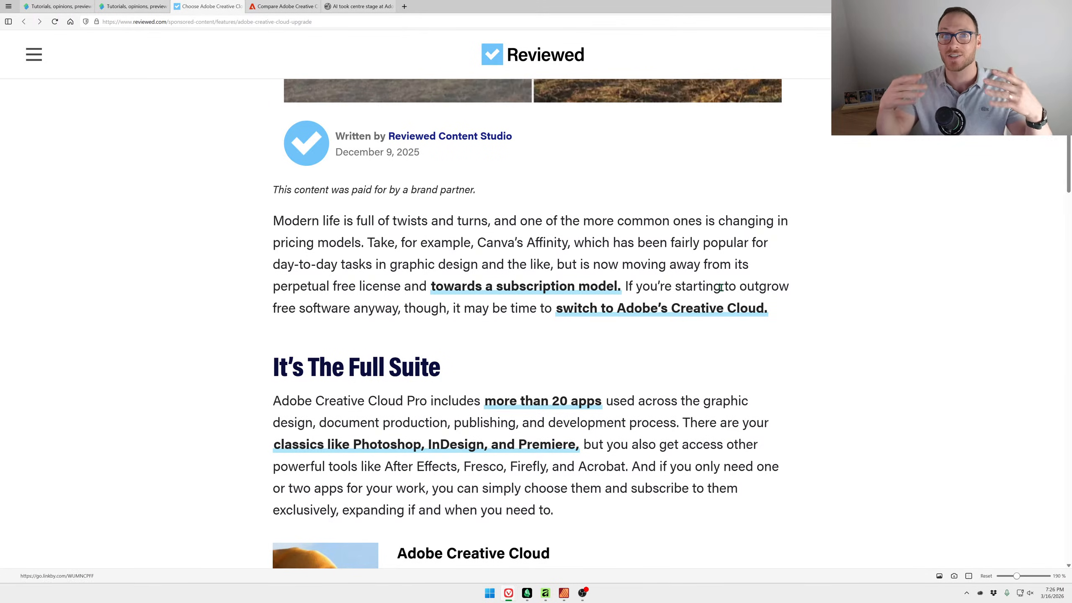
scroll(766, 357, "up", 10)
scroll(766, 357, "down", 6)
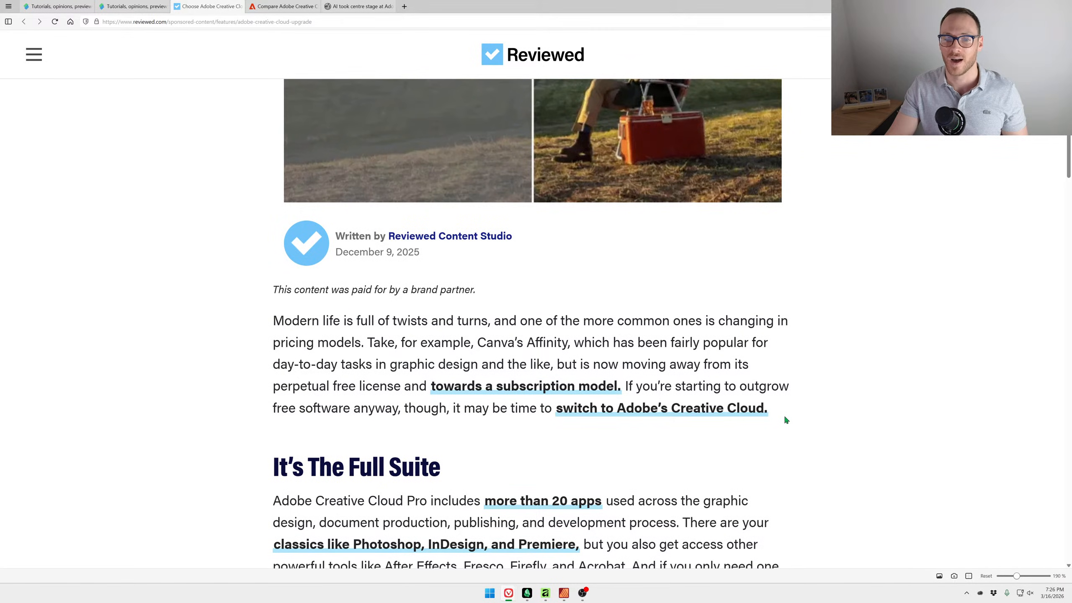
Switch to Adobe's Creative Cloud versus Affinity page, dismiss the regional site prompt, and examine the comparison table.
left_click(282, 6)
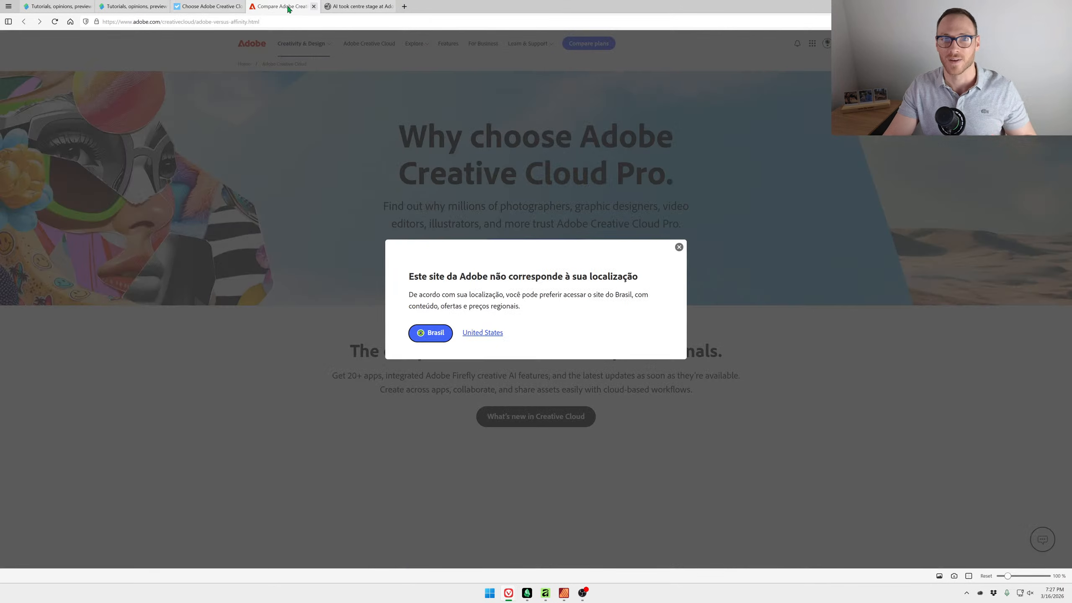
left_click(679, 247)
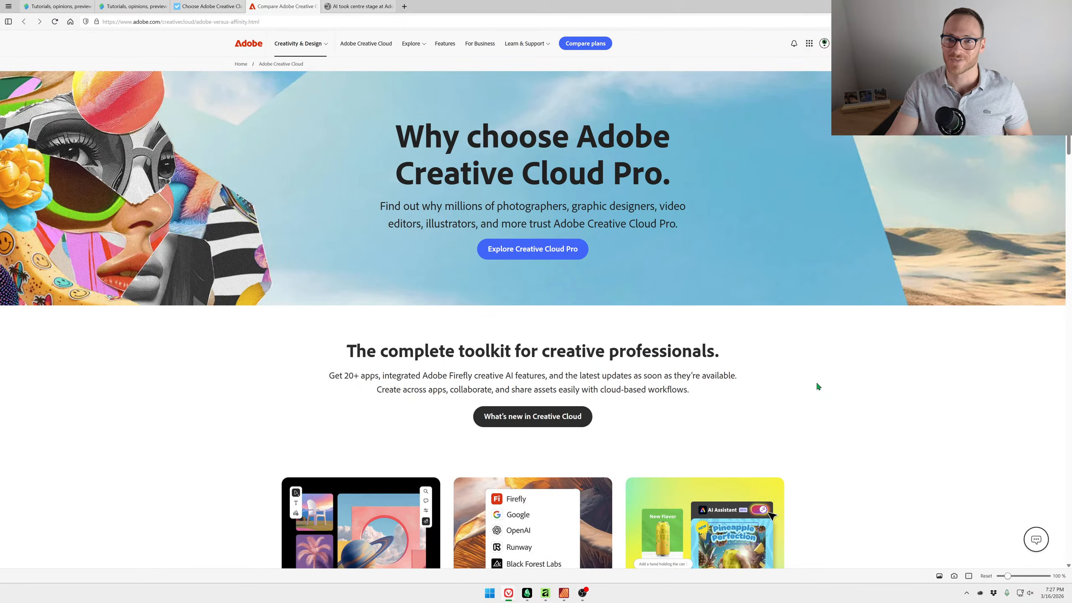
scroll(815, 391, "down", 15)
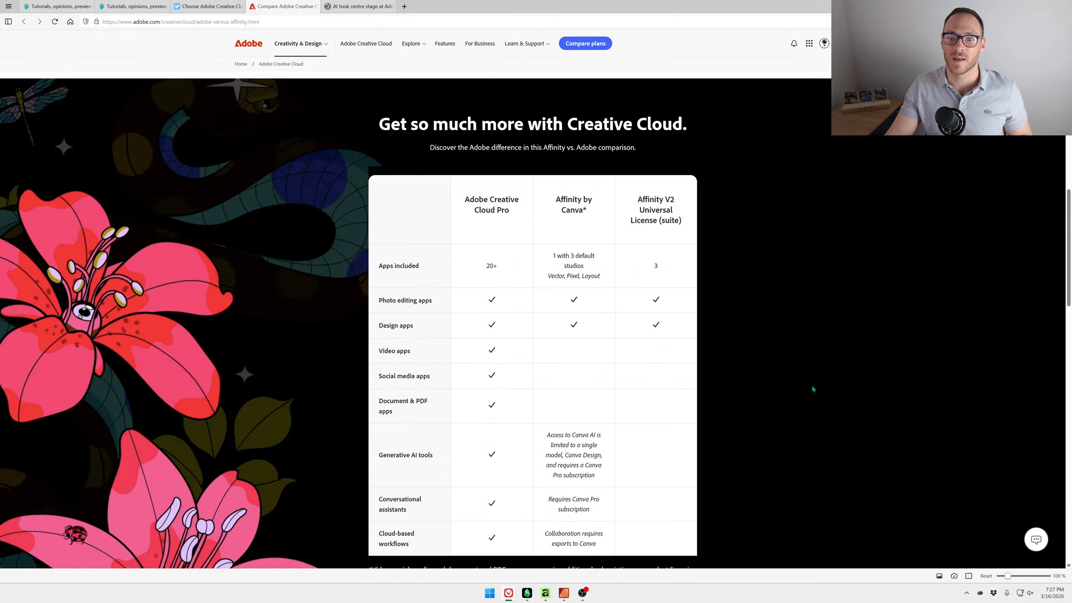
scroll(809, 384, "up", 1)
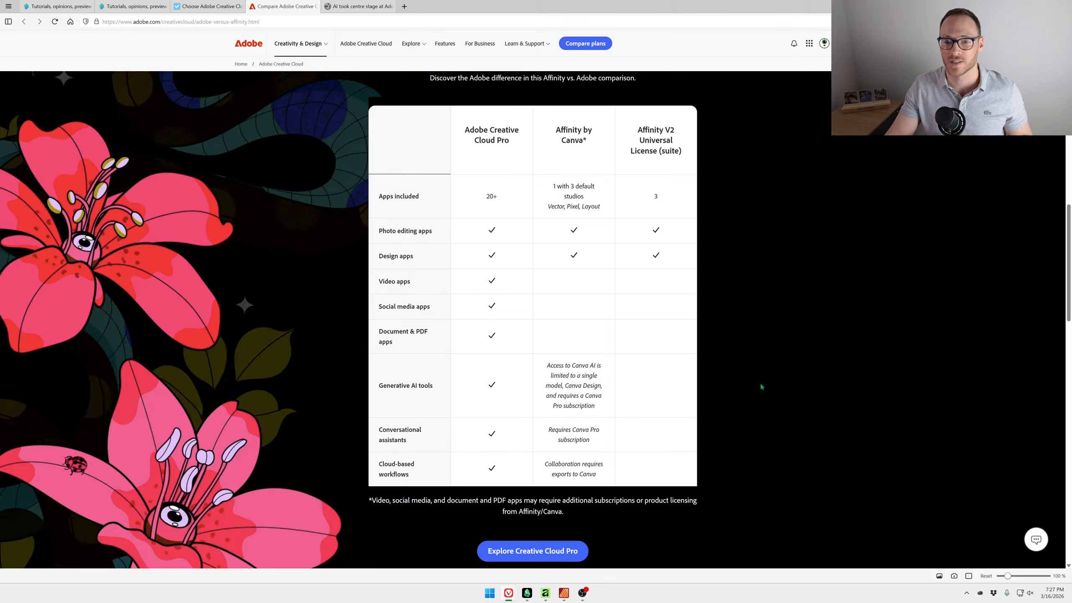
Switch to the It's Nice That article about AI at Adobe MAX LA 2025, and glance over its introduction.
left_click(362, 6)
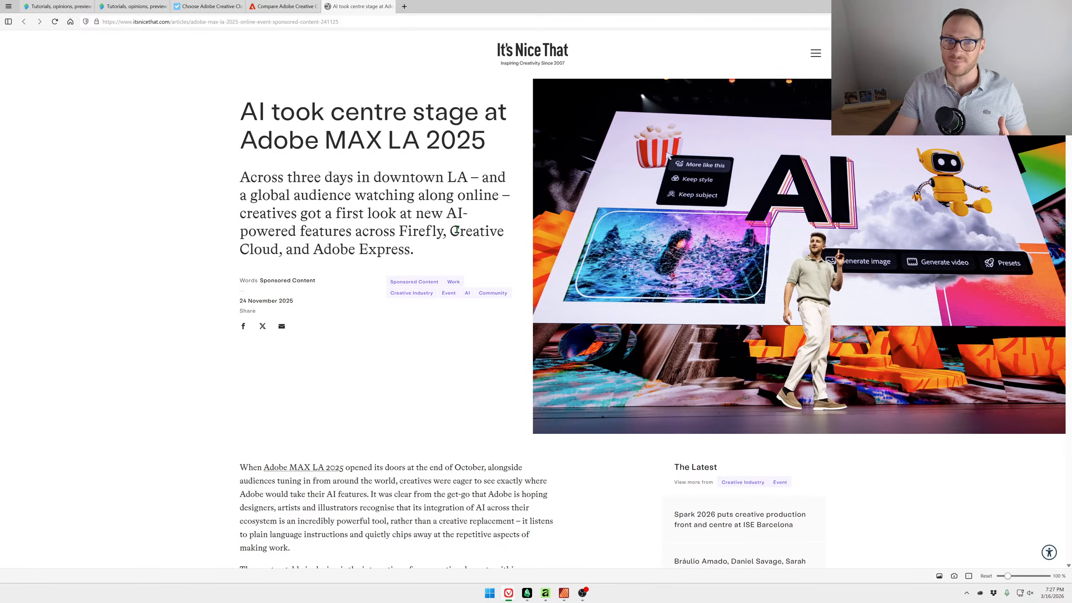
scroll(456, 232, "down", 3)
scroll(454, 235, "up", 3)
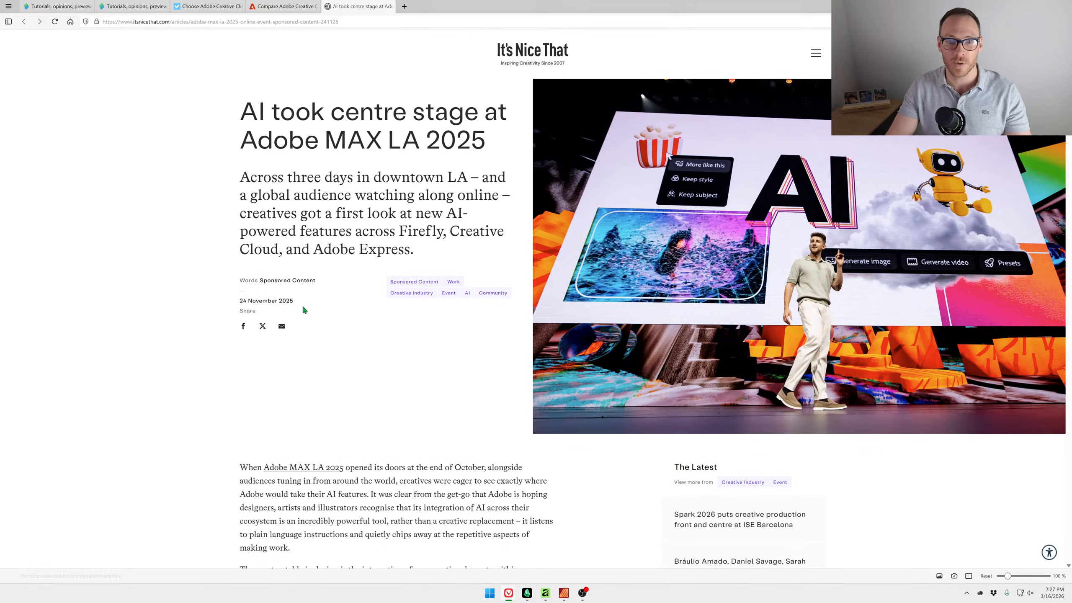
Enlarge the It's Nice That page to 190% and highlight its Sponsored Content author credit.
key("ctrl+plus")
key("ctrl+plus")
key("ctrl+plus")
key("ctrl+plus")
key("ctrl+plus")
key("ctrl+plus")
key("ctrl+plus")
key("ctrl+plus")
key("ctrl+plus")
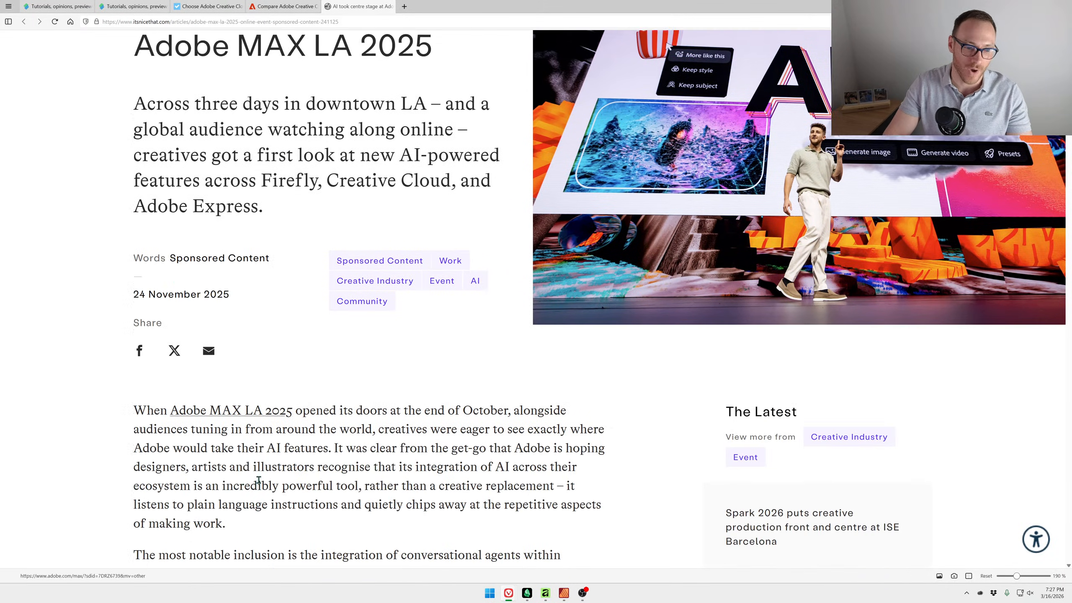
left_click_drag(135, 251, 270, 252)
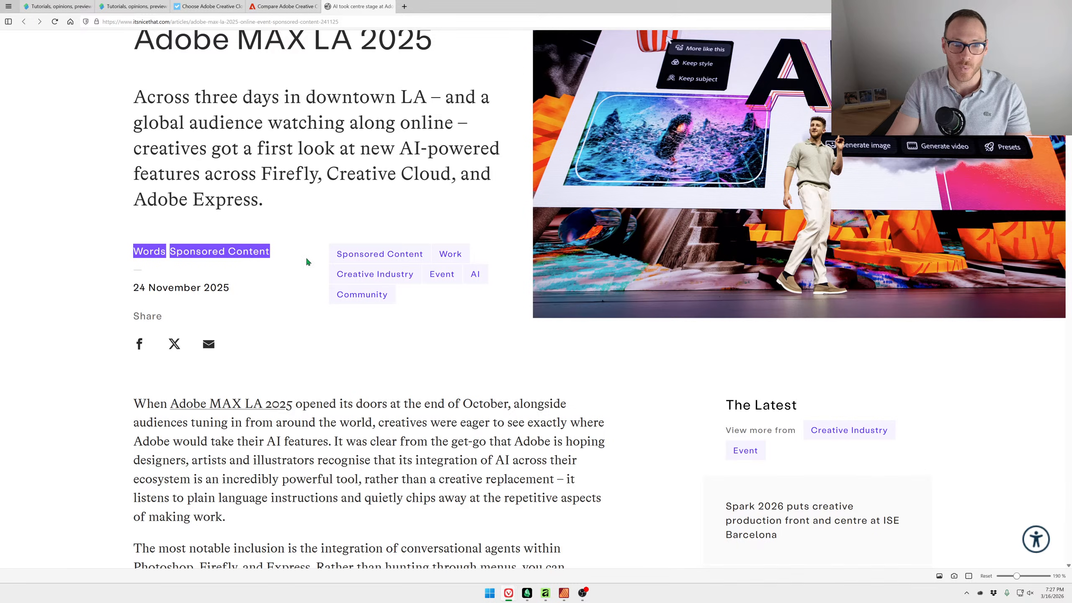
Restore the page zoom to 100% and skim the Adobe MAX article down to its author information.
key("ctrl+minus")
key("ctrl+minus")
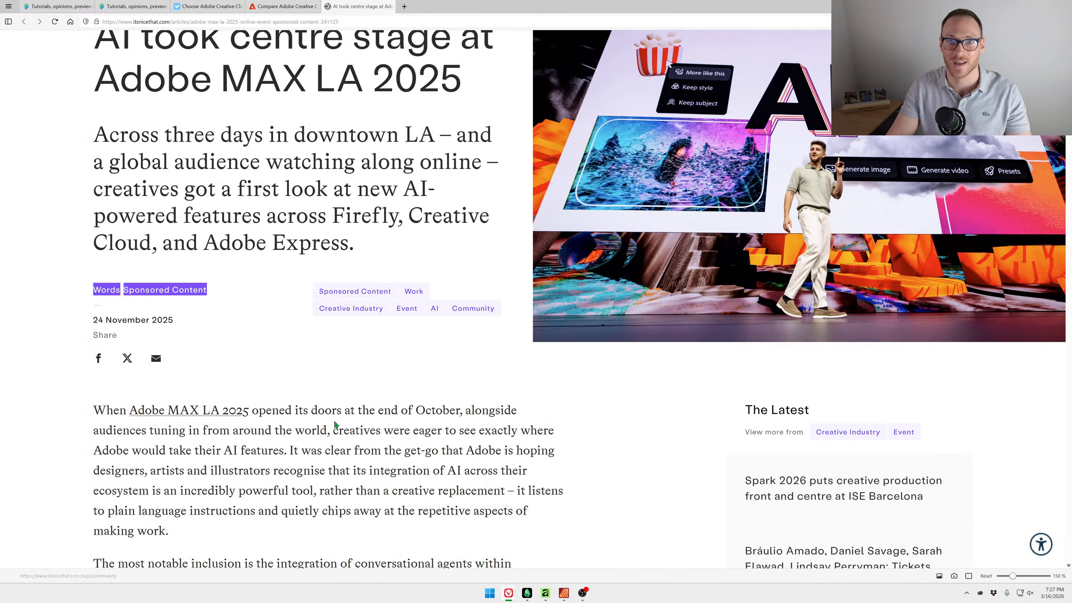
key("ctrl+minus")
key("ctrl+minus")
key("ctrl+minus")
key("ctrl+minus")
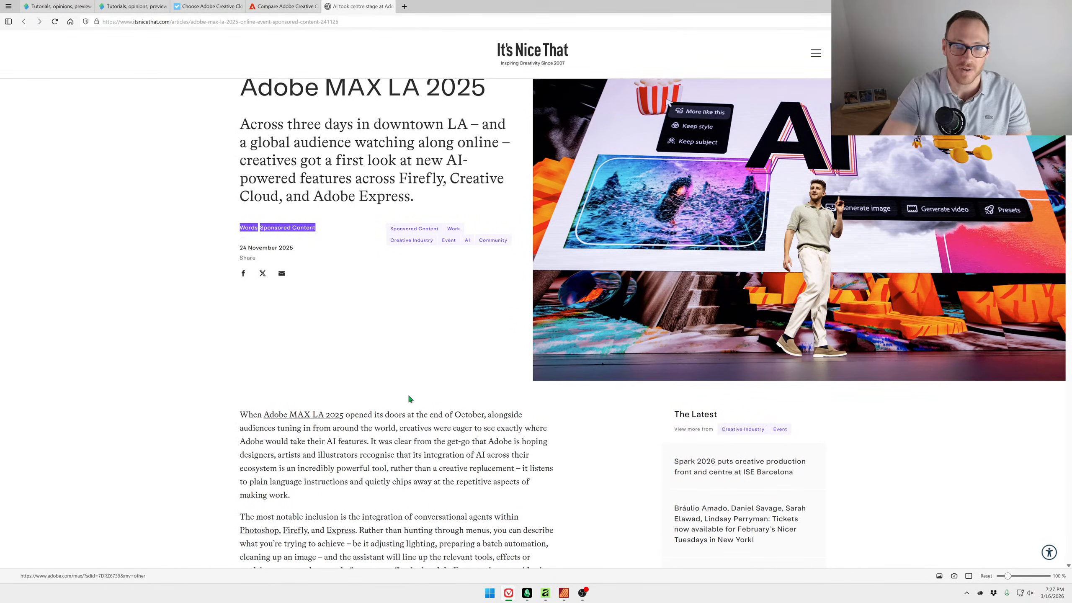
key("ctrl+minus")
scroll(443, 448, "down", 20)
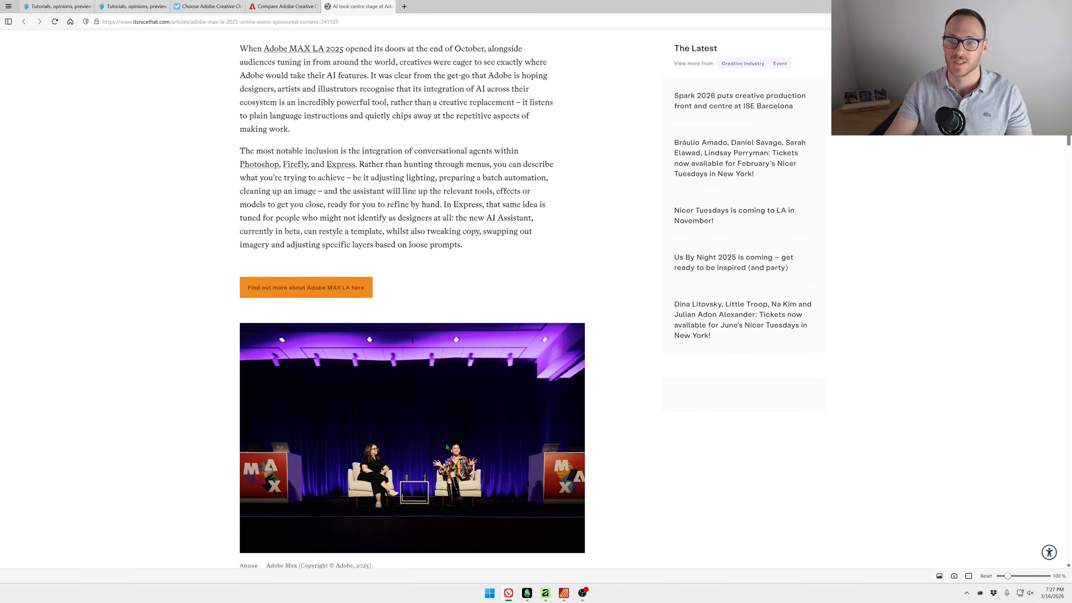
scroll(448, 447, "down", 15)
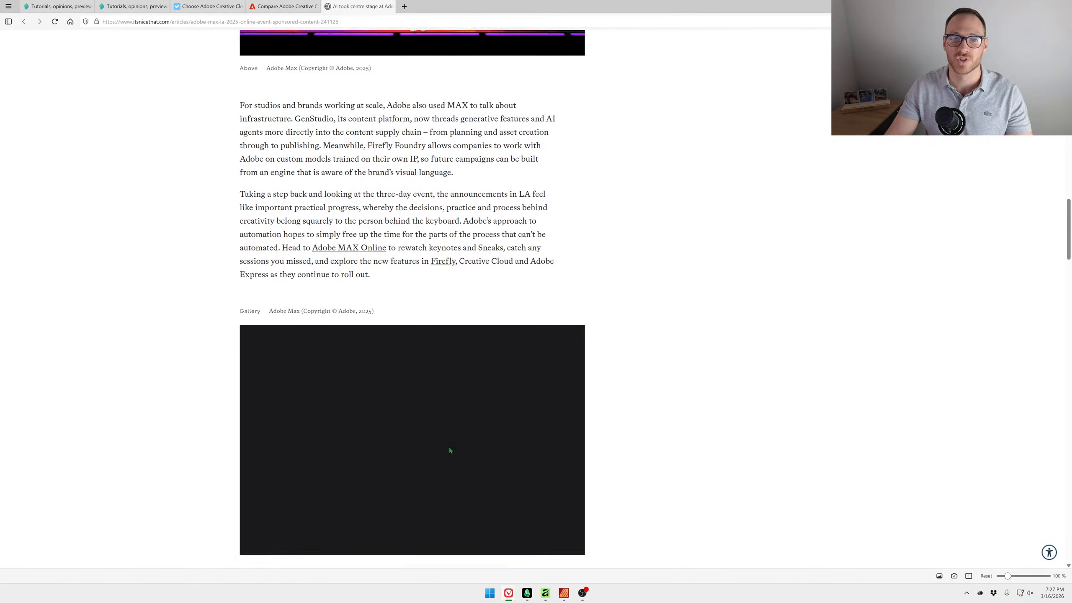
scroll(450, 452, "down", 15)
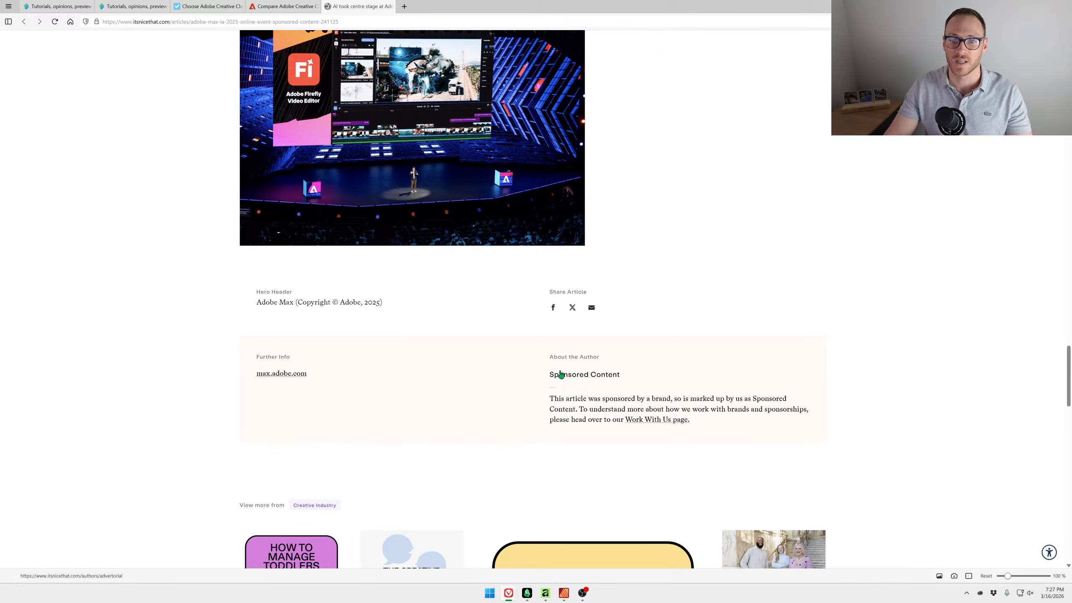
Highlight the About the Author note on brand sponsorship, and return to the article's beginning.
left_click_drag(548, 374, 618, 375)
left_click_drag(690, 419, 486, 412)
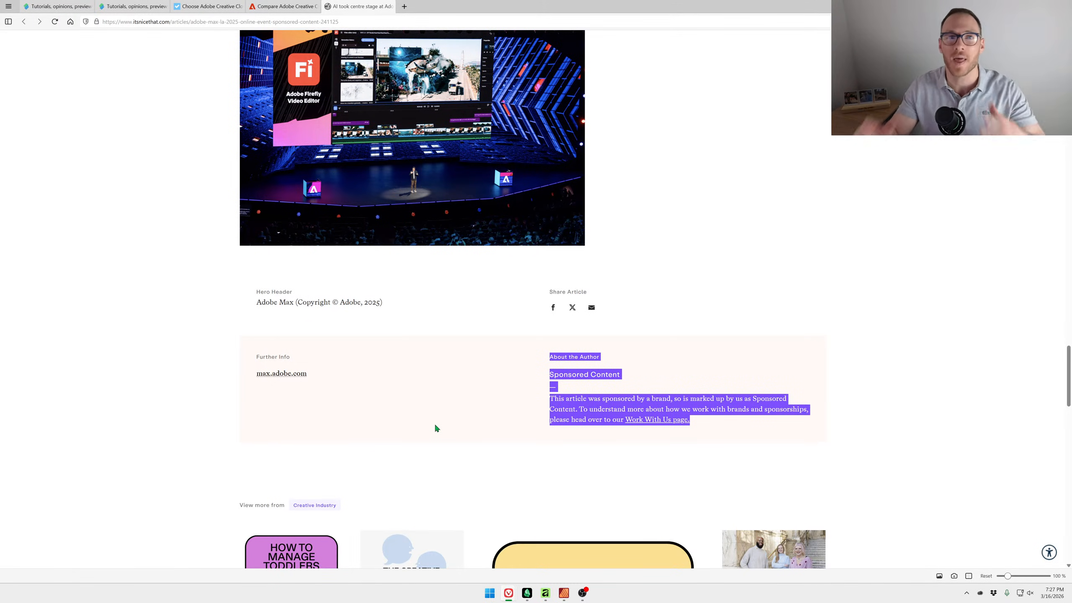
scroll(451, 414, "up", 20)
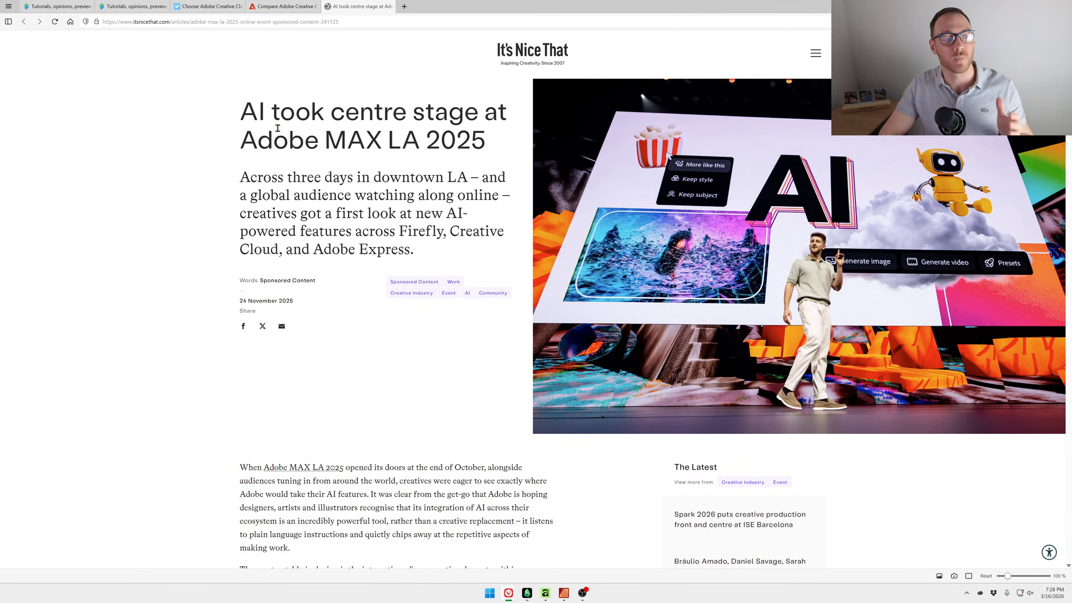
Switch to Affinity Publisher to view its New Document window, and return to Affinity and open its home screen.
key("alt+Tab")
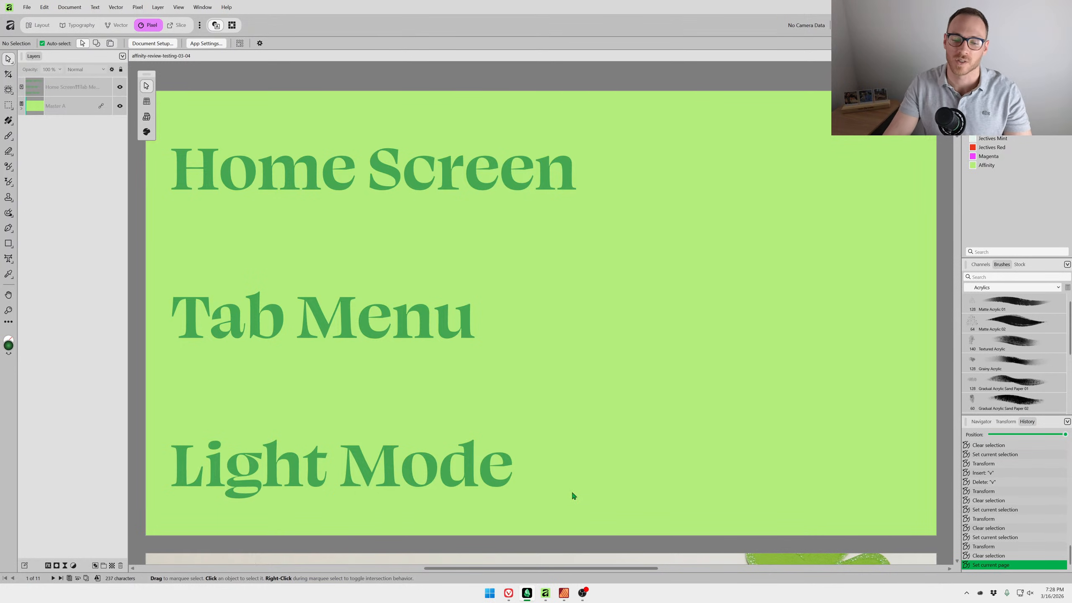
left_click(564, 593)
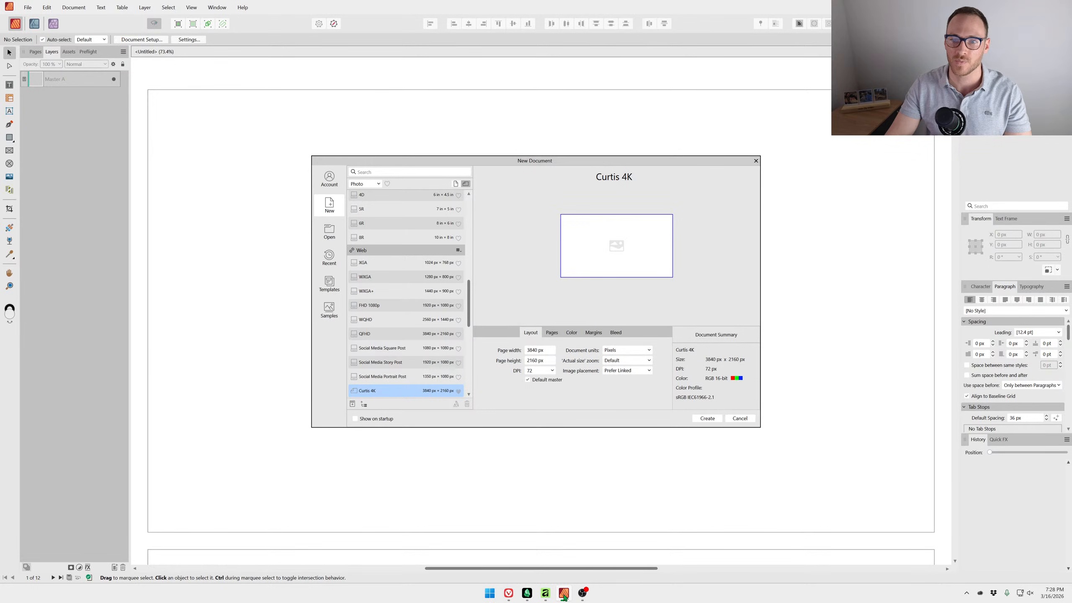
left_click(545, 593)
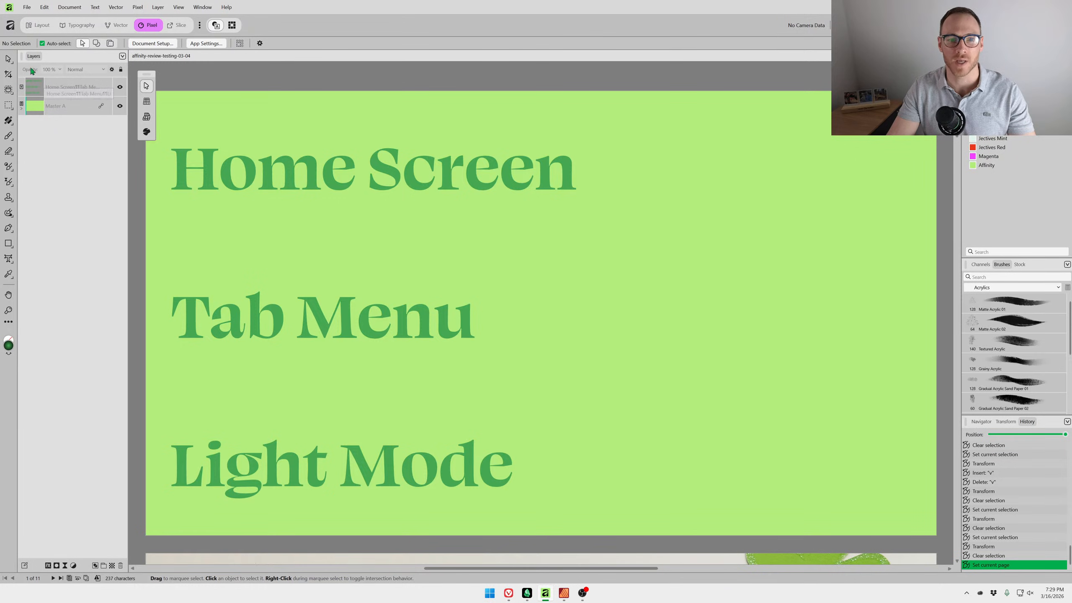
left_click(12, 28)
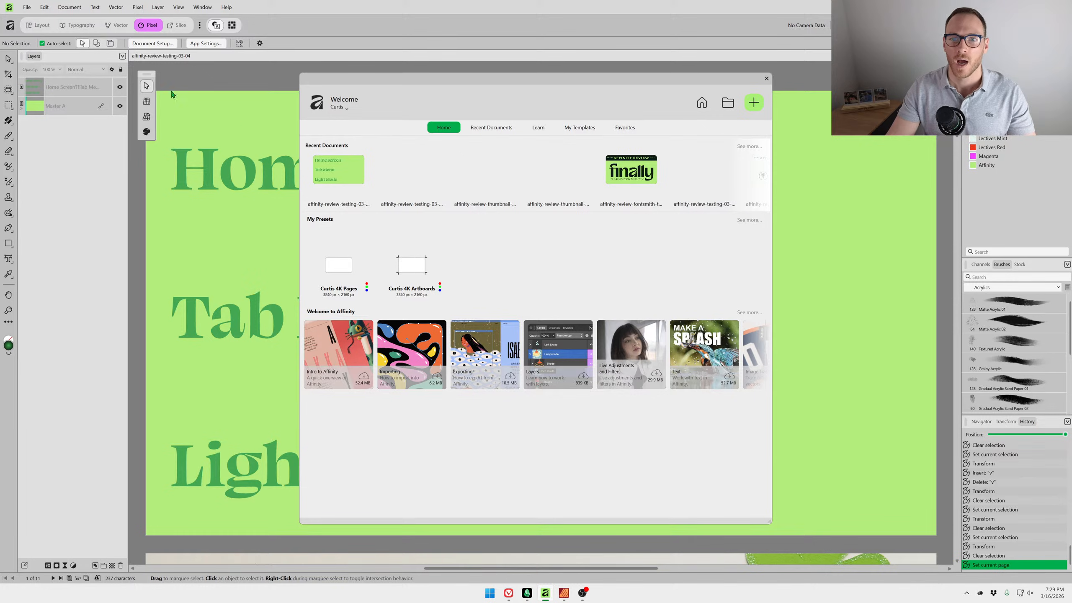
Open the Home Screen settings and move the Settings window aside so the home screen's sections stay uncovered.
left_click(44, 7)
left_click(97, 174)
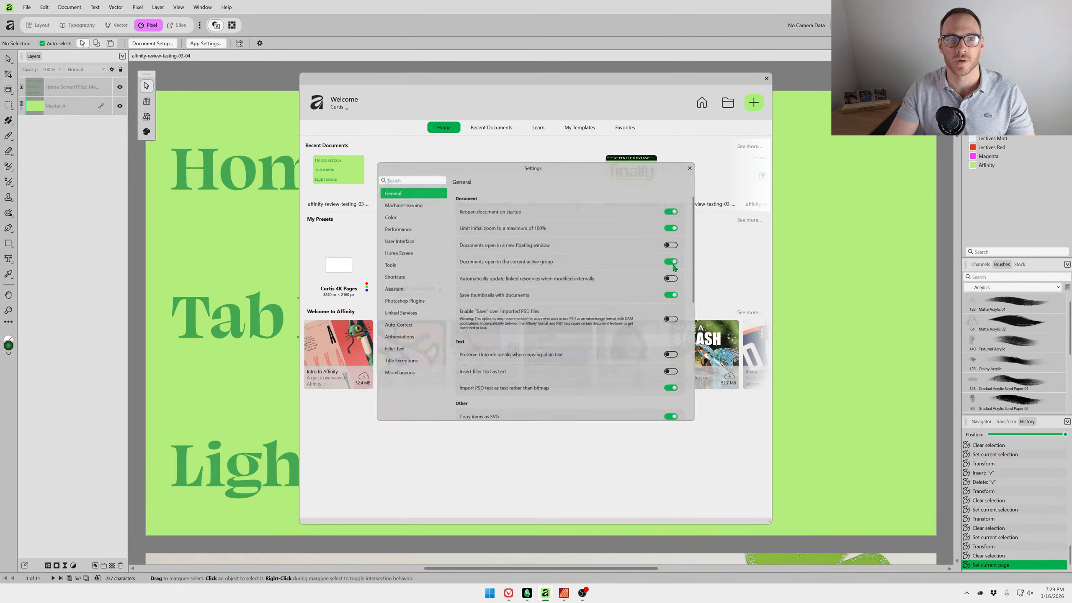
left_click(411, 252)
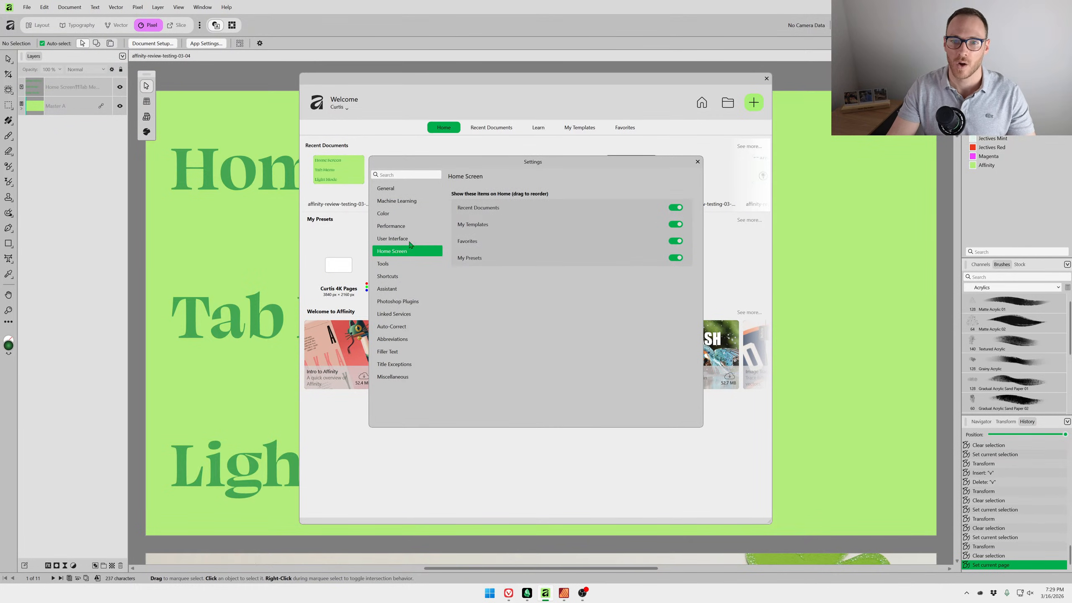
left_click_drag(567, 168, 820, 261)
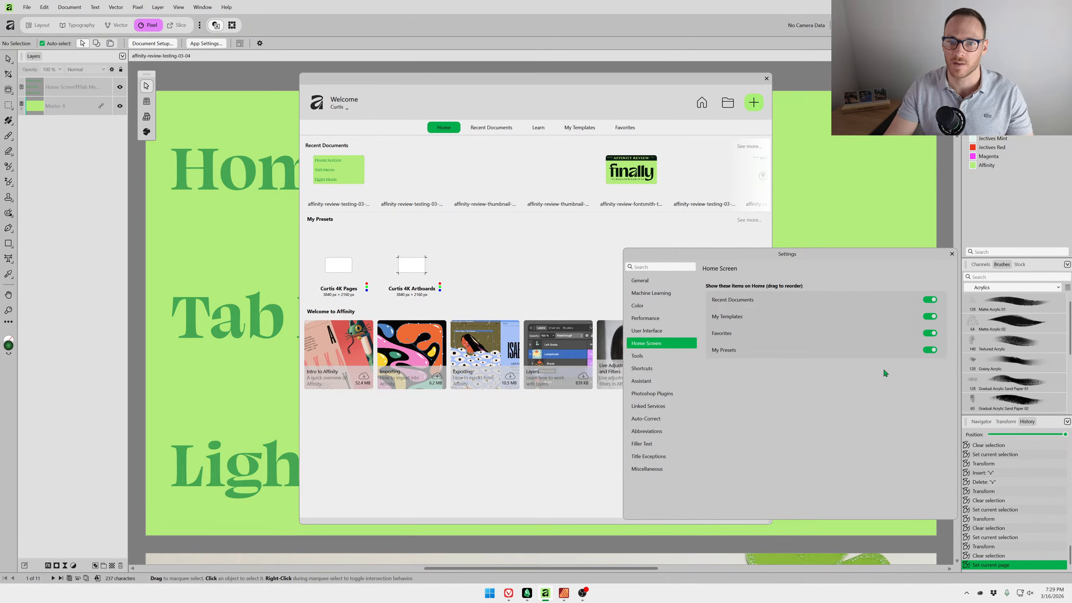
Turn the Recent Documents, My Presets and Favorites home screen items off and back on, one after another.
left_click(931, 301)
left_click(931, 300)
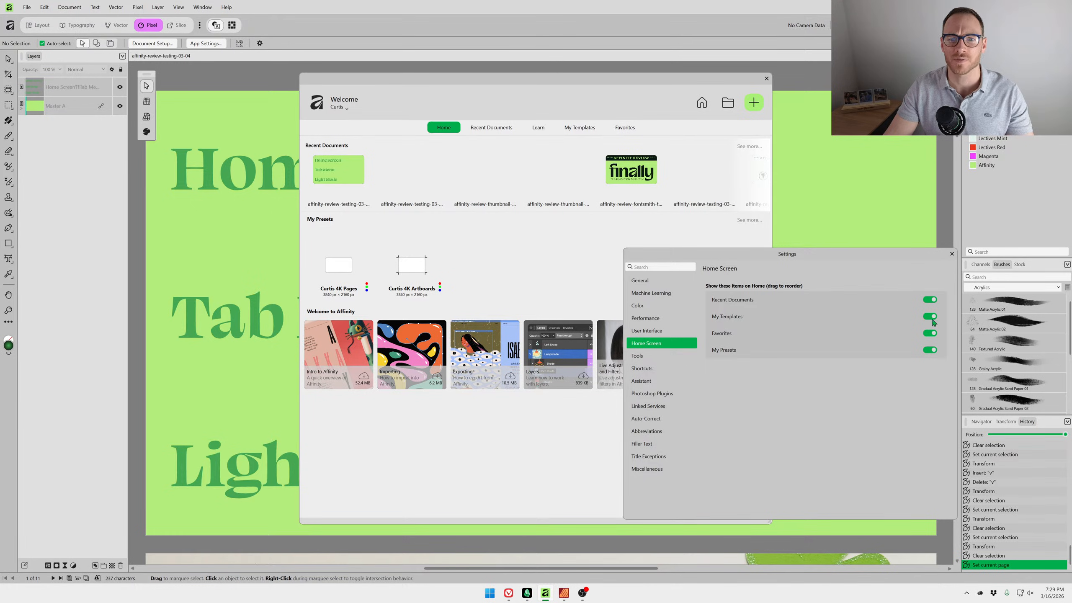
left_click(931, 350)
left_click(931, 350)
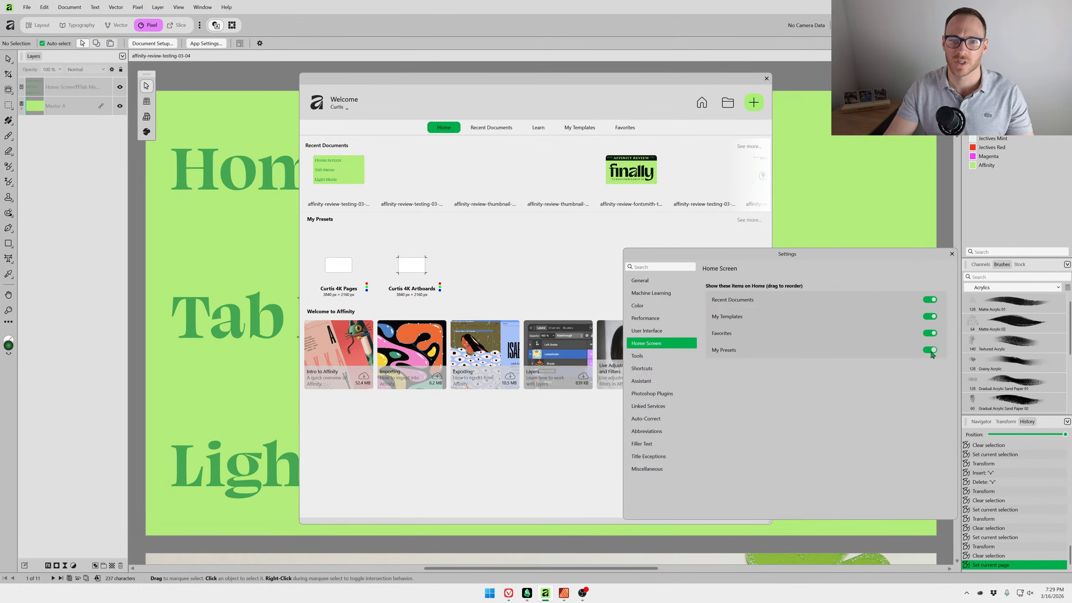
left_click(932, 334)
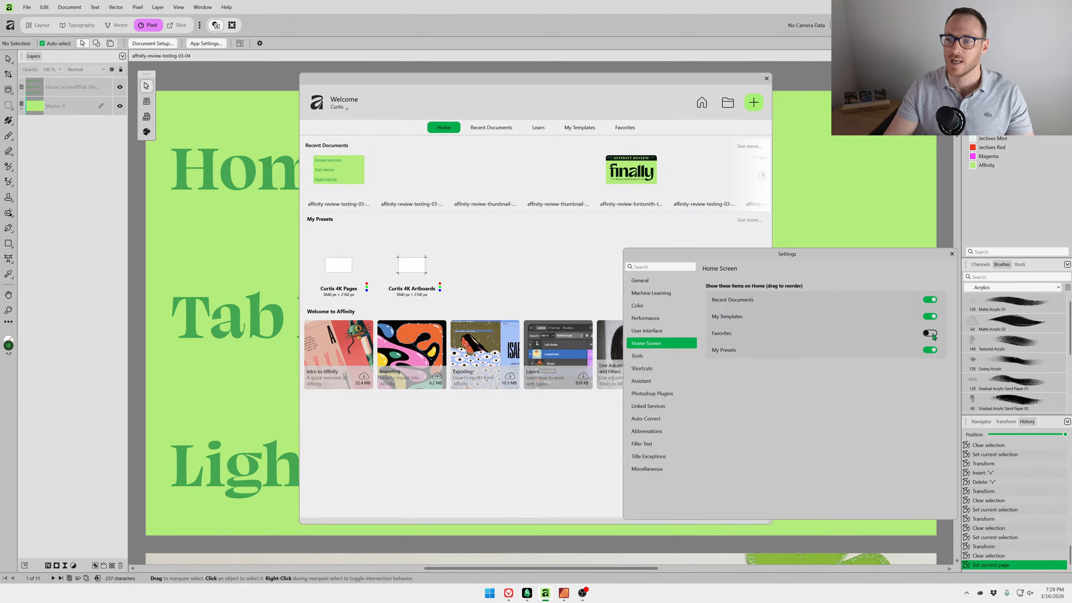
left_click(932, 334)
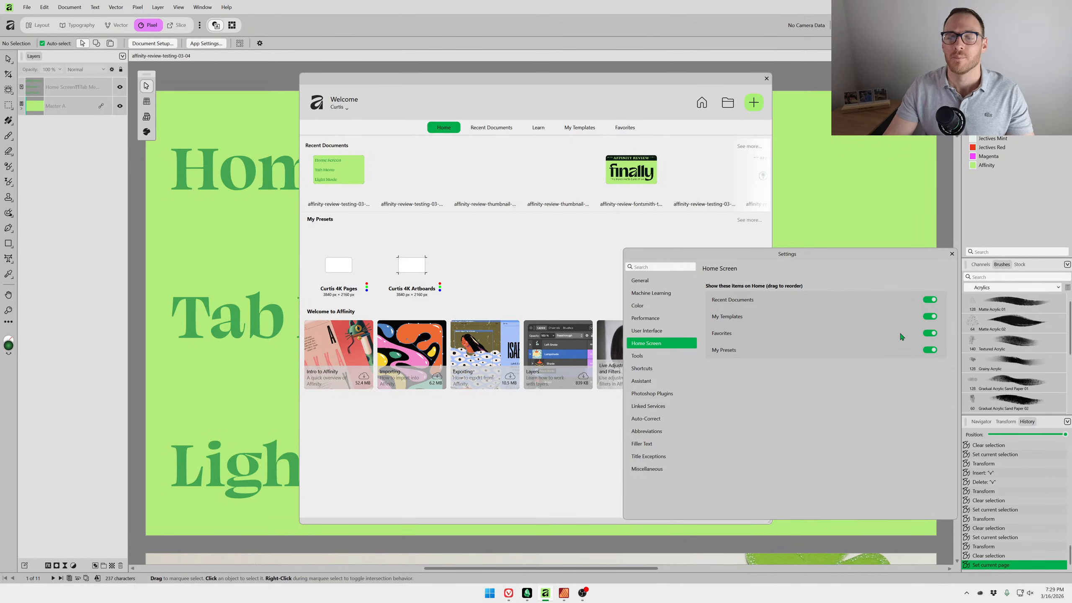
Move the Settings window clear of the home screen and back over it, and close both the settings and the home screen.
left_click_drag(814, 254, 636, 440)
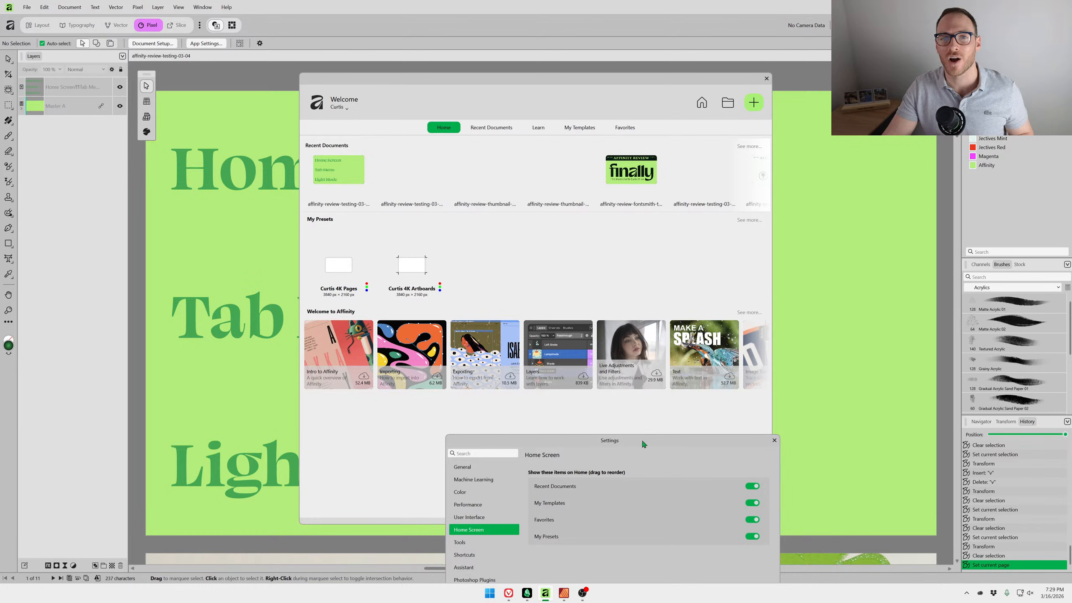
left_click_drag(644, 446, 583, 176)
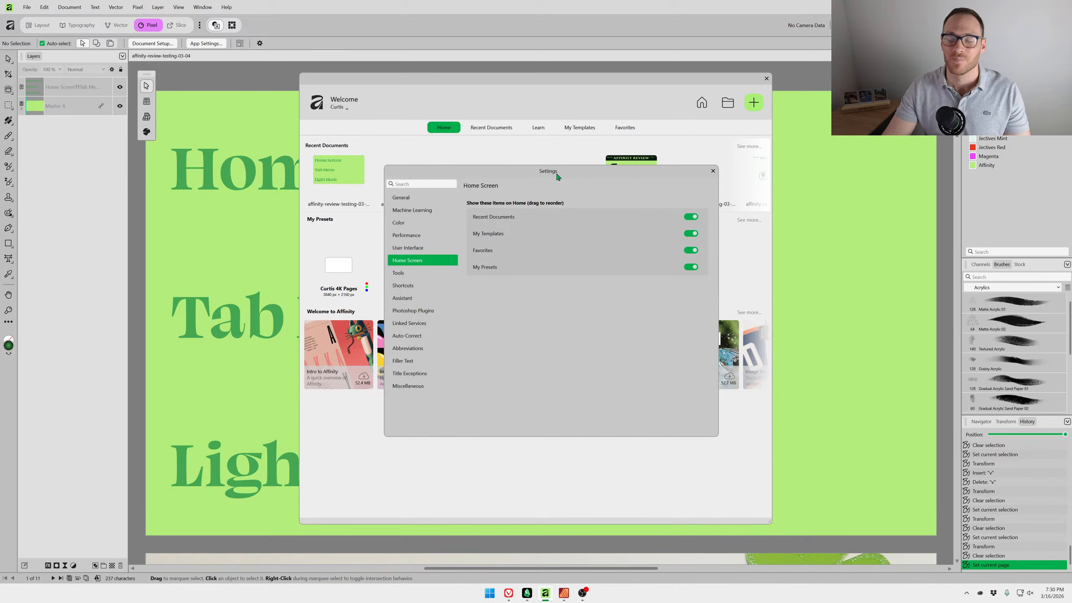
left_click_drag(560, 180, 543, 182)
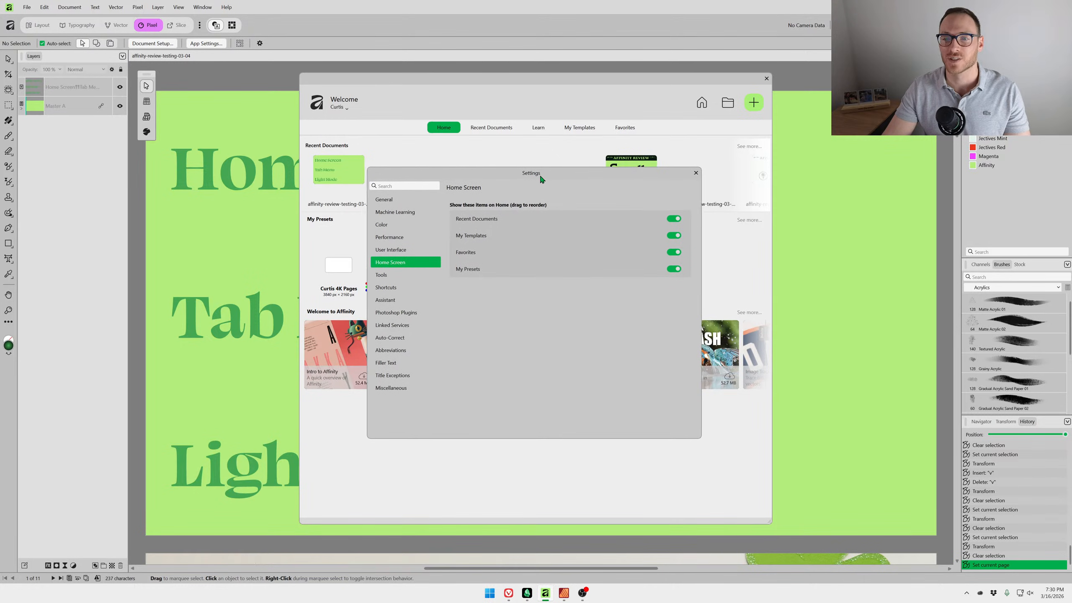
left_click(696, 174)
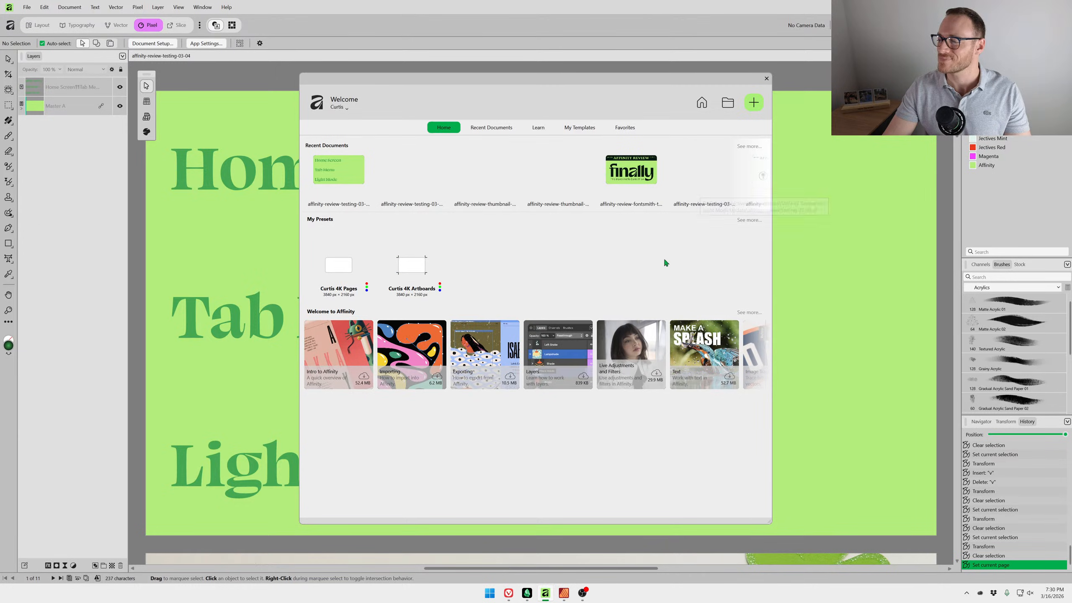
left_click(766, 79)
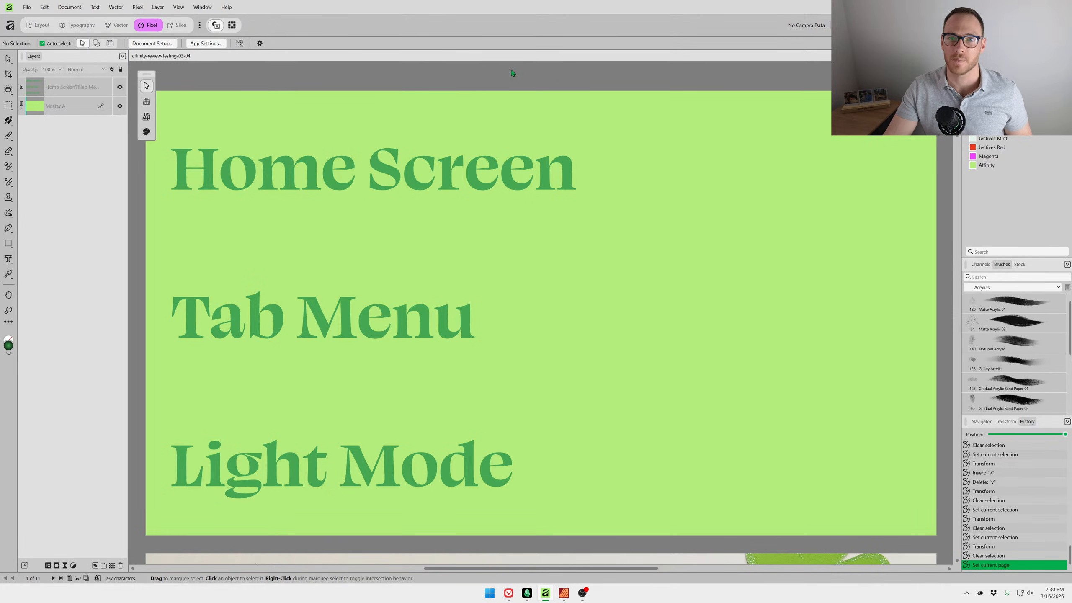
Create a new document from the saved 4K Pages preset, 3840 × 2160 px.
left_click(28, 8)
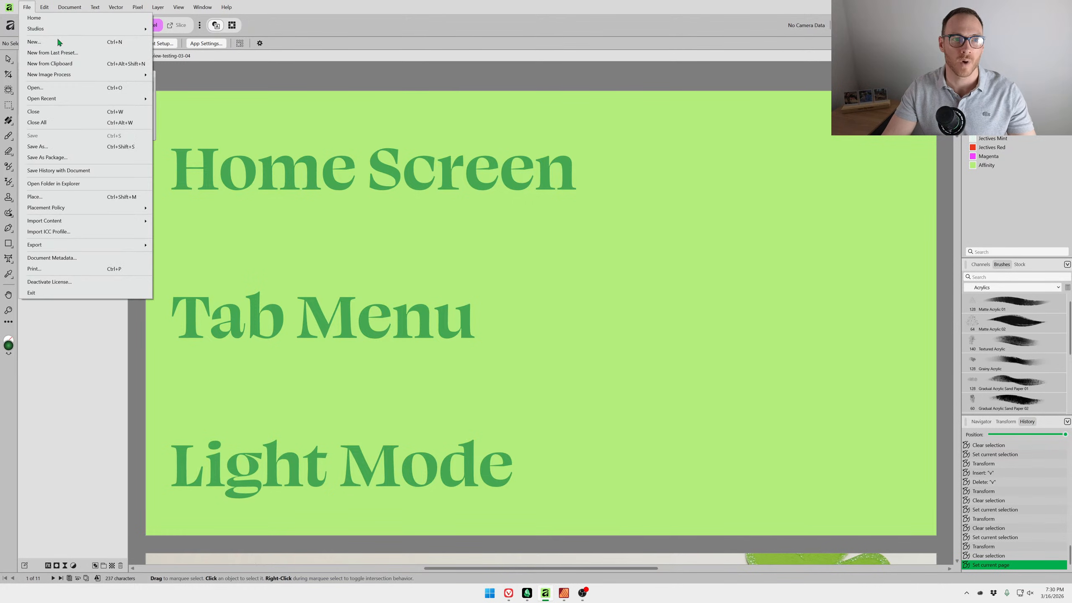
left_click(75, 45)
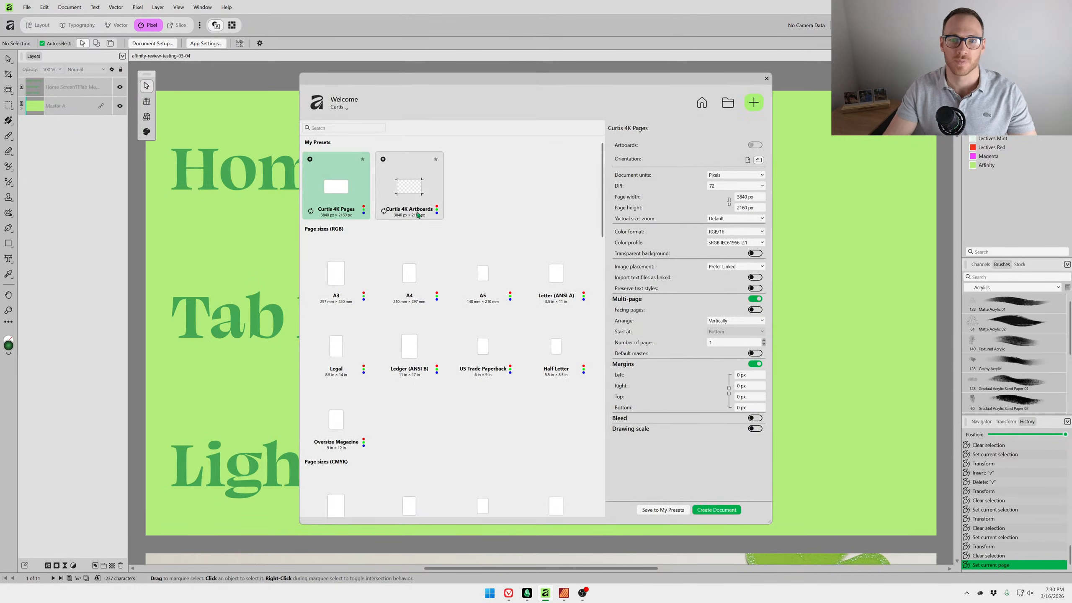
double_click(340, 186)
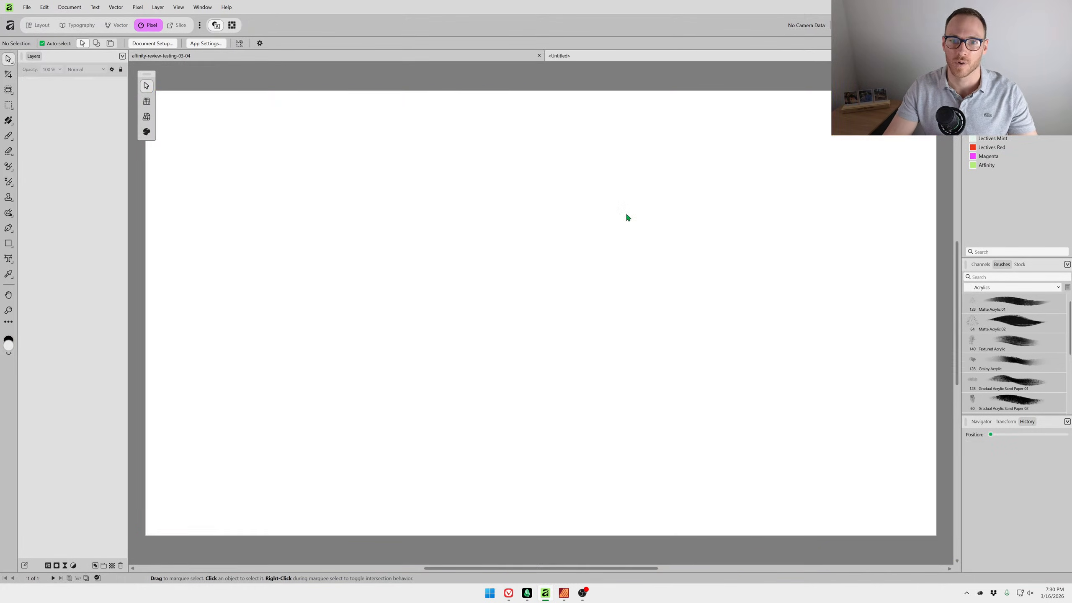
Show the zoom level, color format and document size in the document tab titles.
right_click(277, 55)
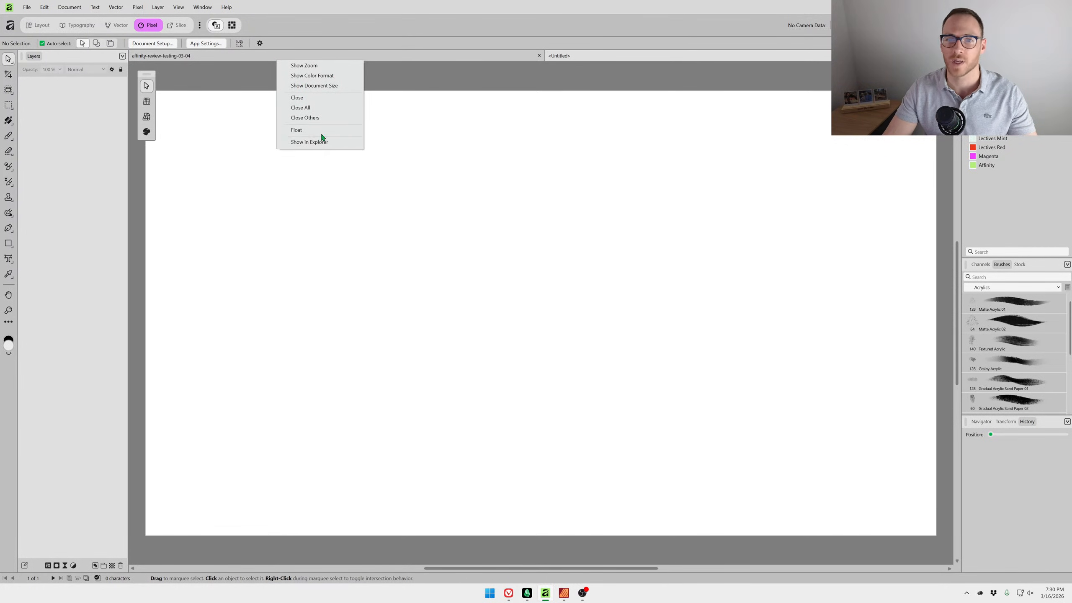
left_click(312, 66)
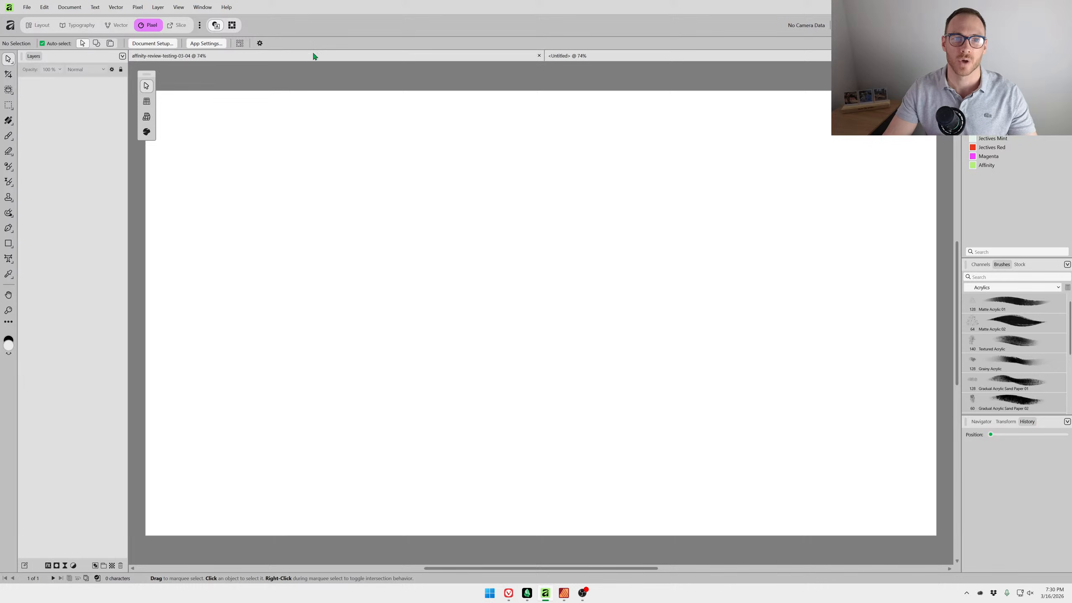
right_click(315, 56)
left_click(332, 75)
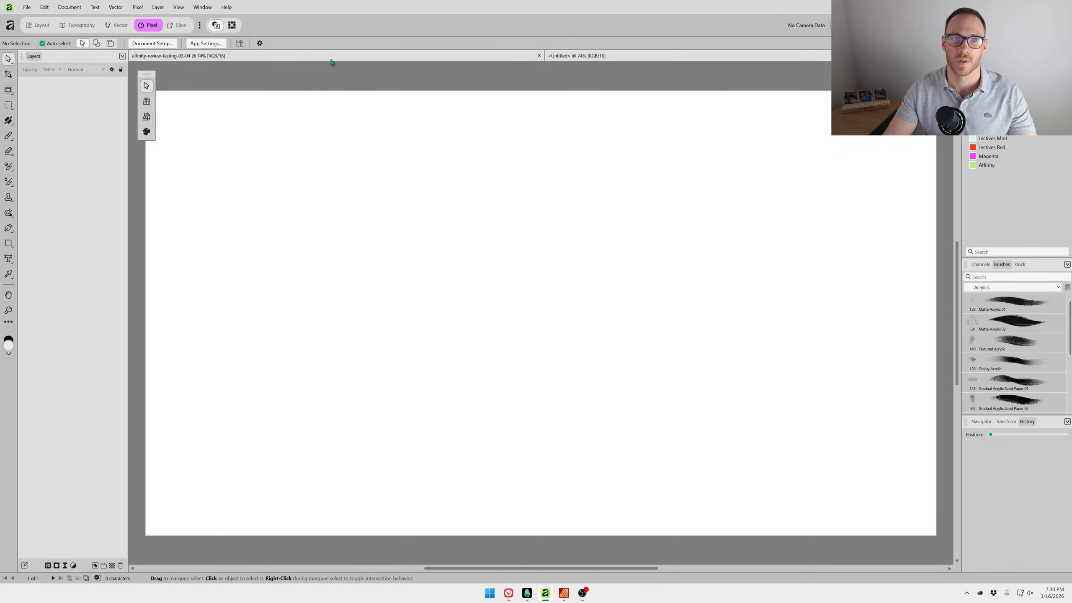
right_click(338, 61)
left_click(367, 87)
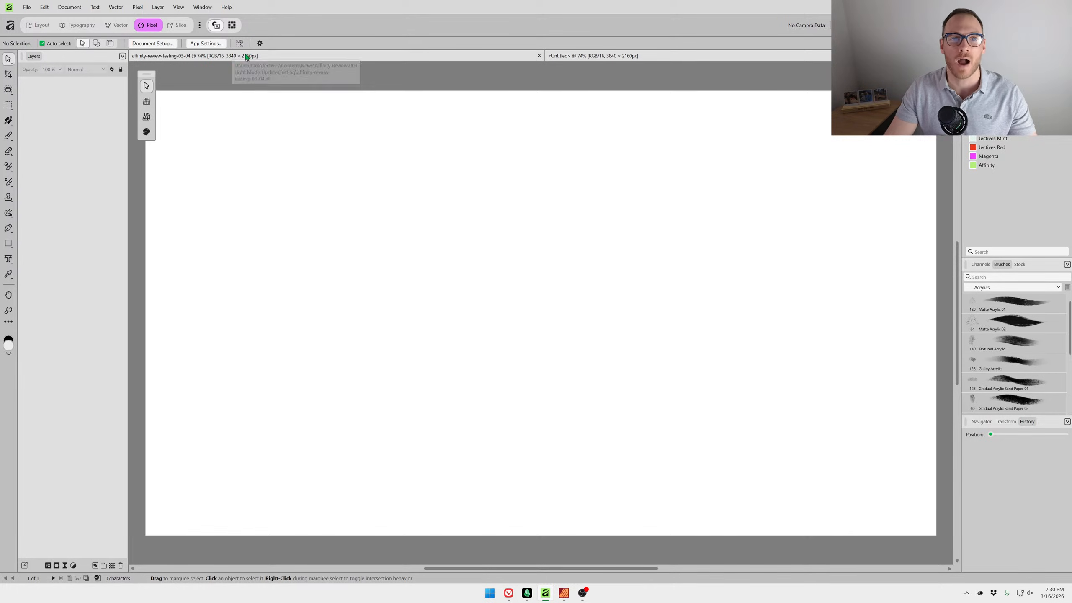
Hide the document size, zoom level and color format from the document tab titles again.
right_click(297, 60)
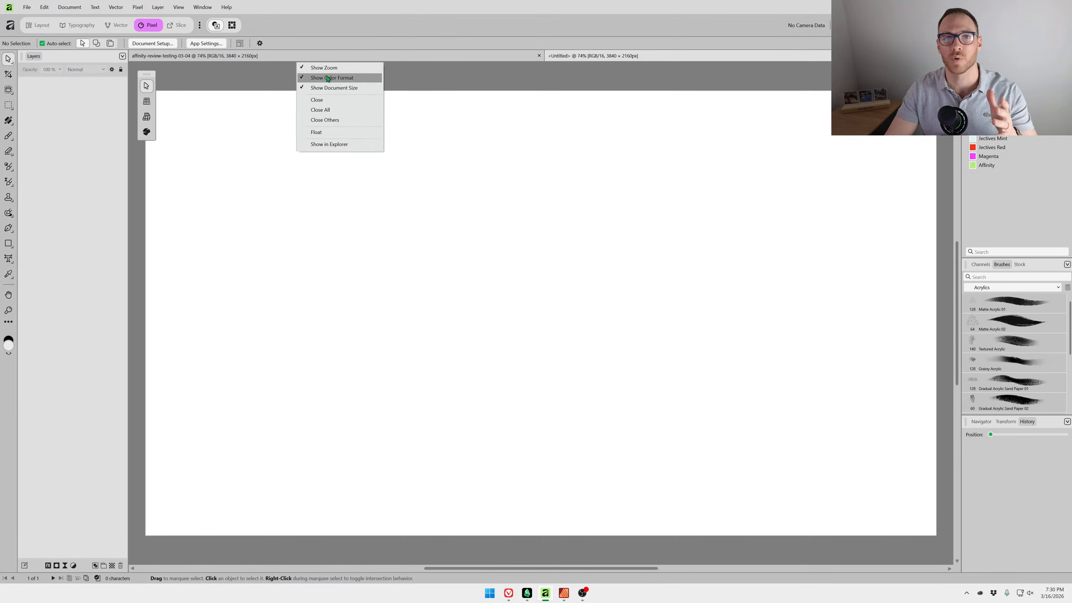
left_click(329, 87)
right_click(296, 60)
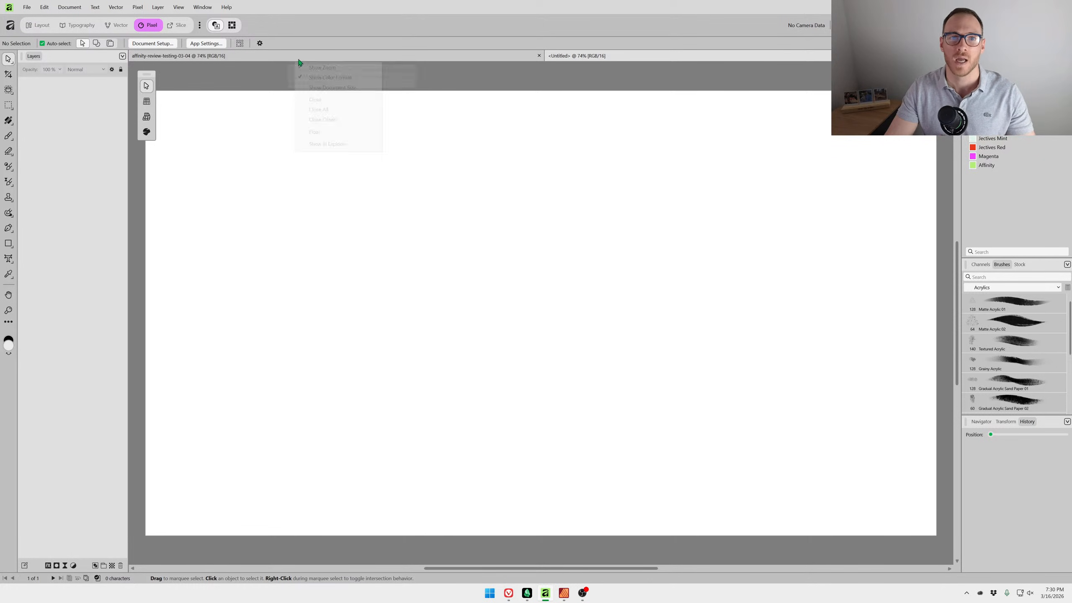
left_click(330, 68)
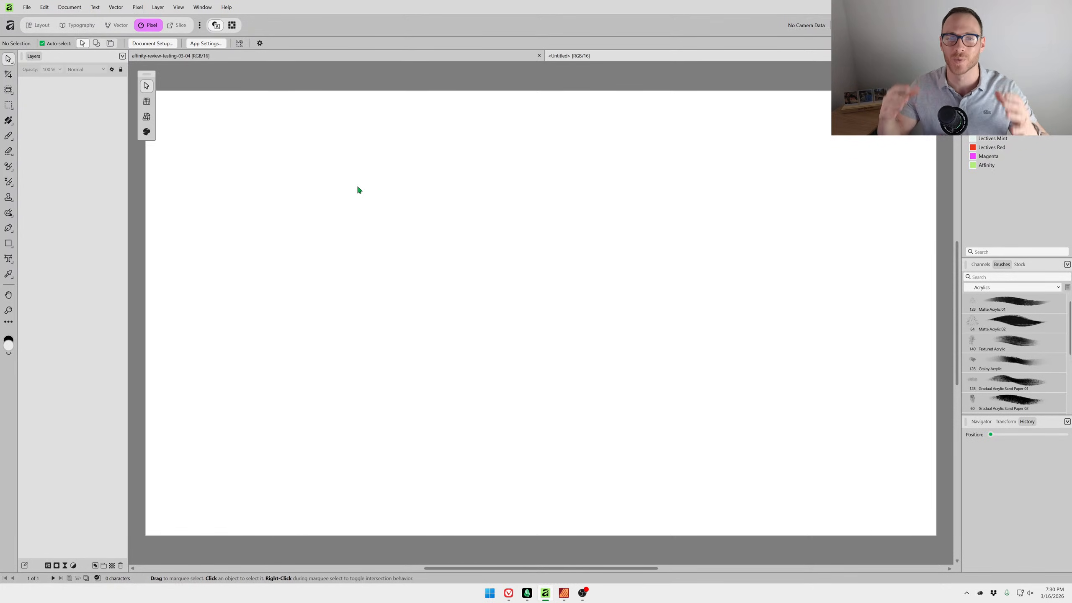
right_click(307, 59)
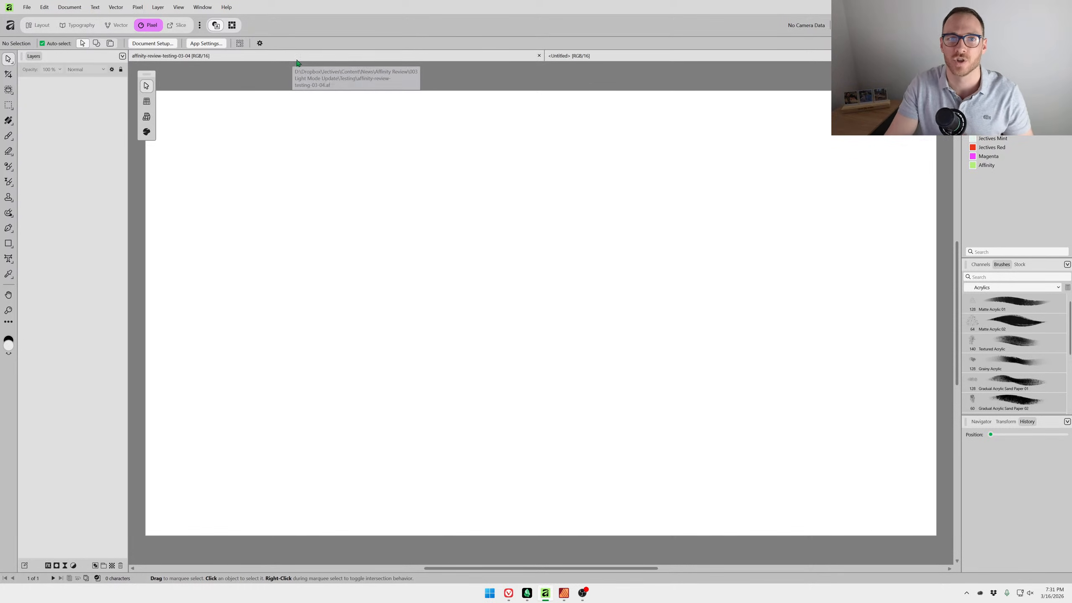
left_click(354, 75)
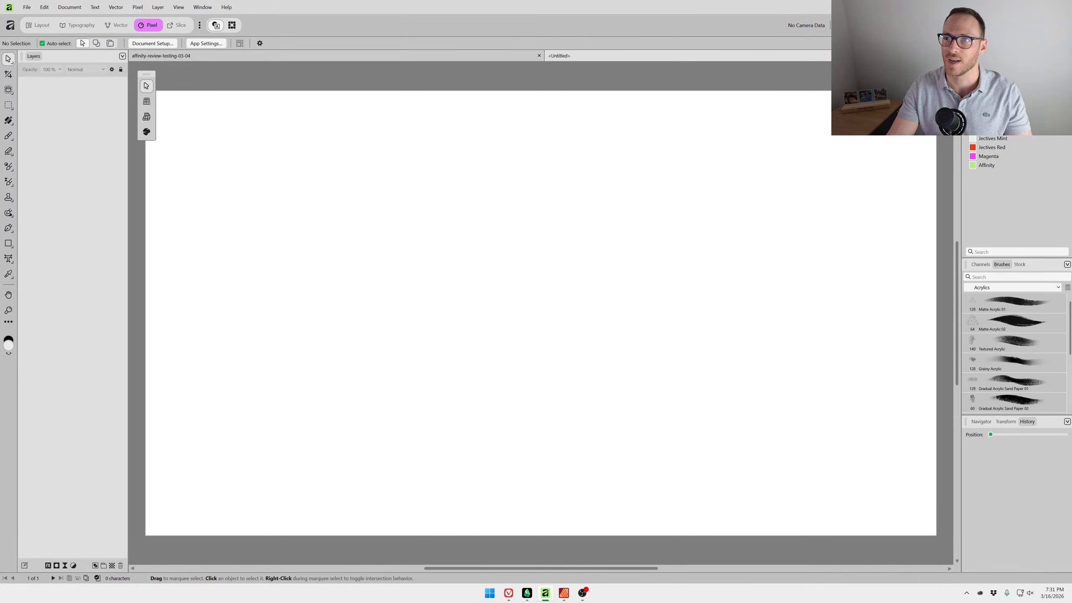
Close the untitled document, and check the tab options of the affinity-review-testing 03-04 document without changing any.
key("ctrl+w")
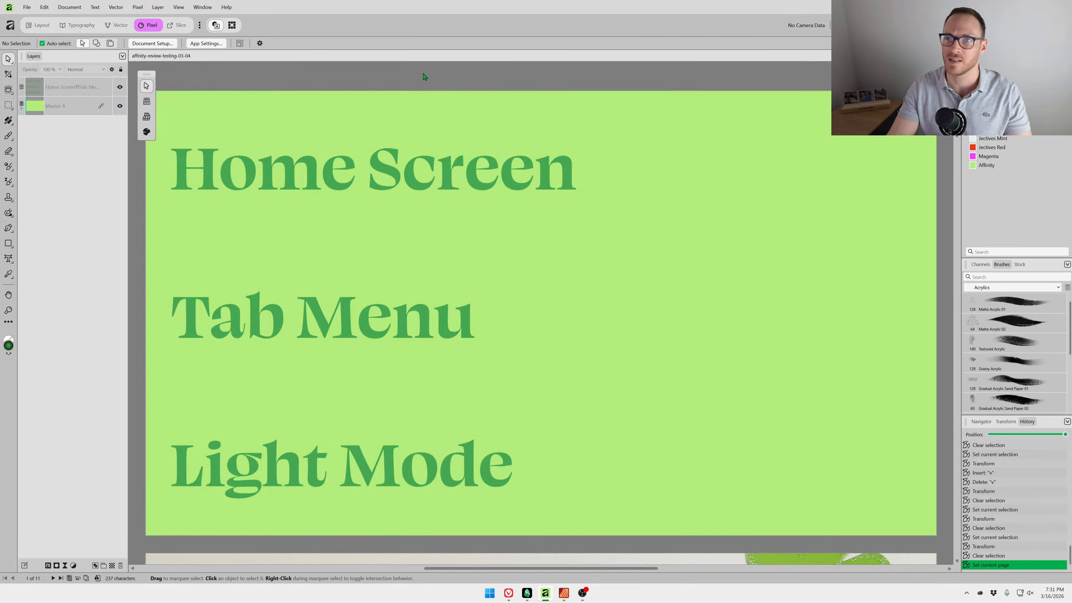
right_click(206, 59)
left_click(340, 76)
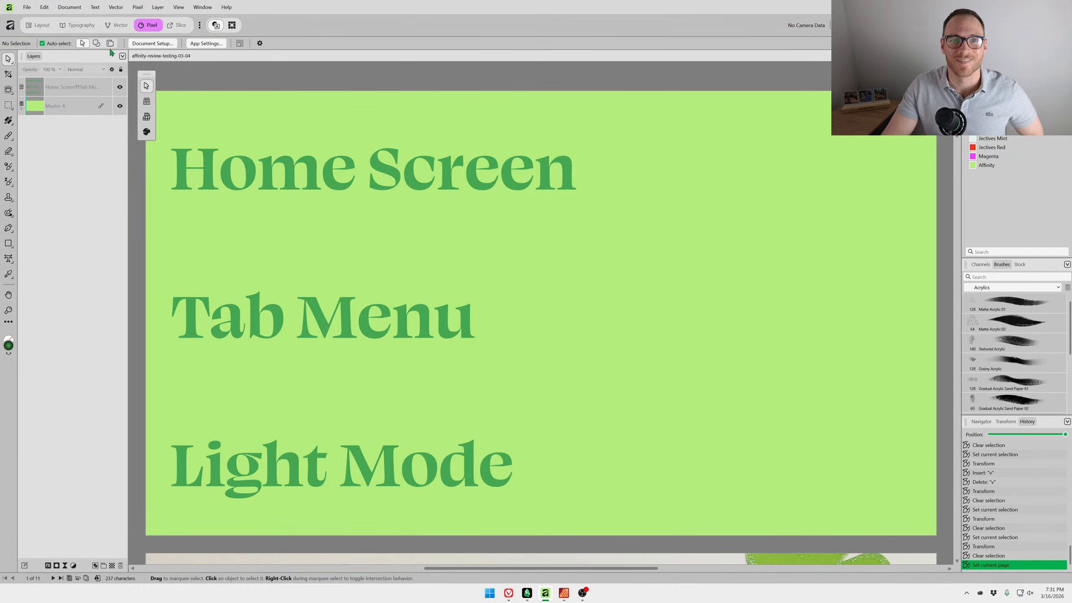
Open the User Interface settings and compare the Dark and Light UI styles, finishing with Dark.
left_click(25, 9)
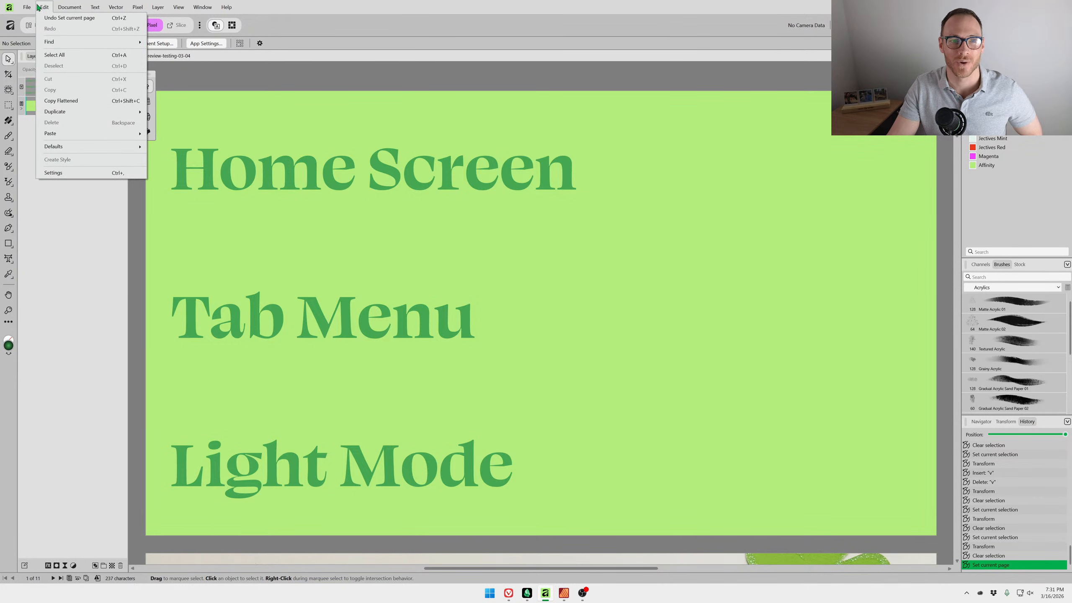
key("Right")
left_click(82, 173)
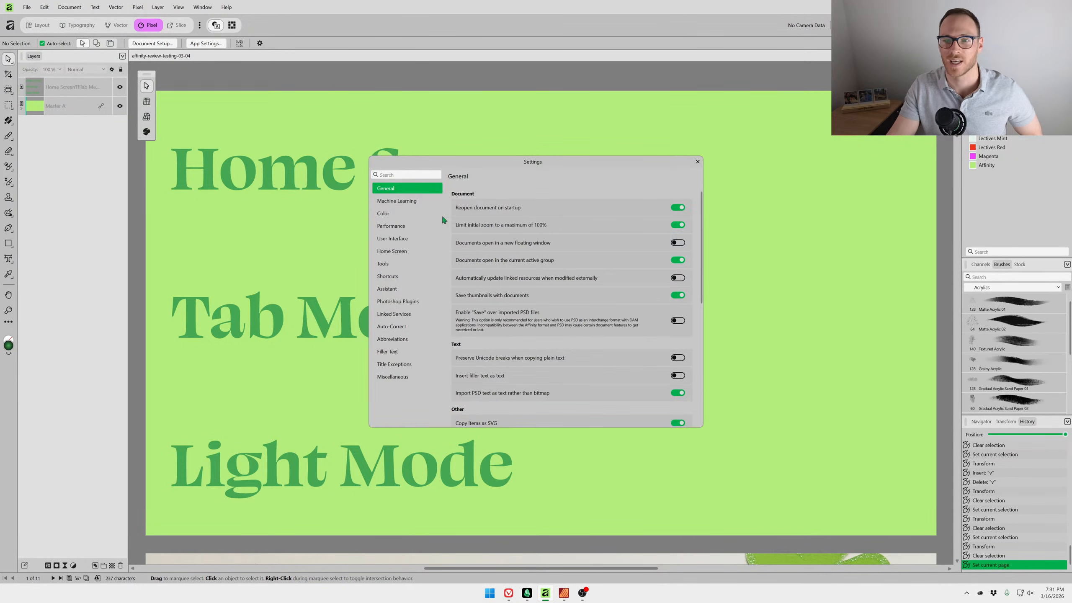
left_click(399, 240)
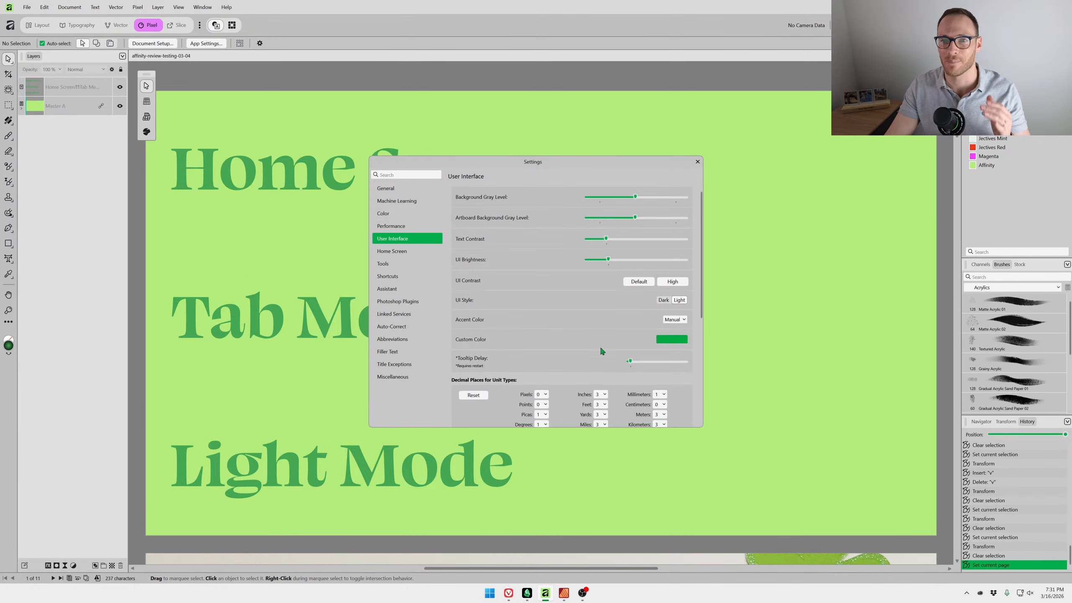
left_click(664, 300)
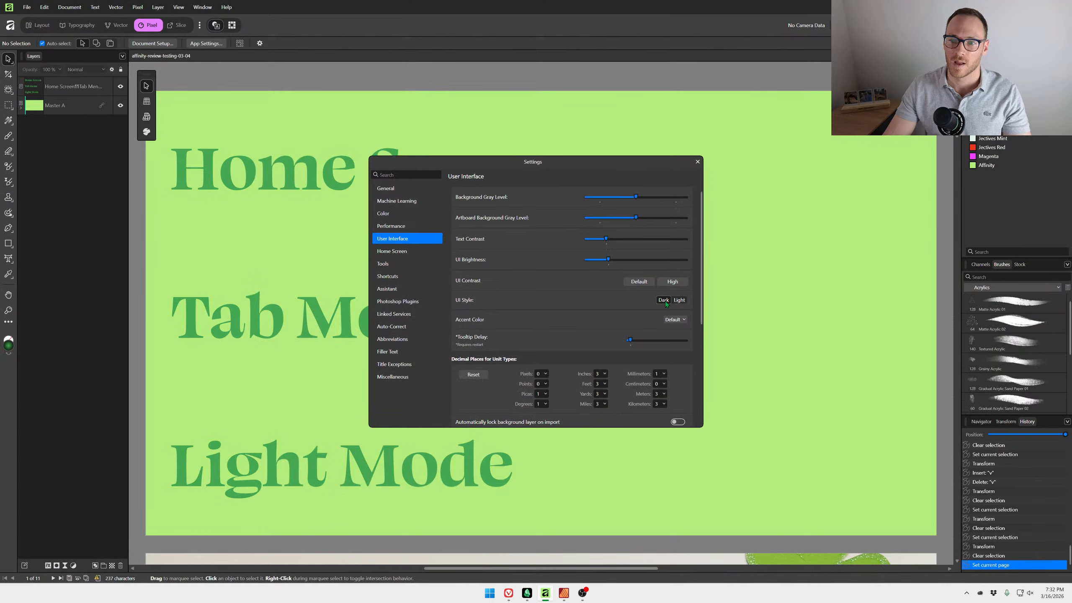
left_click(680, 301)
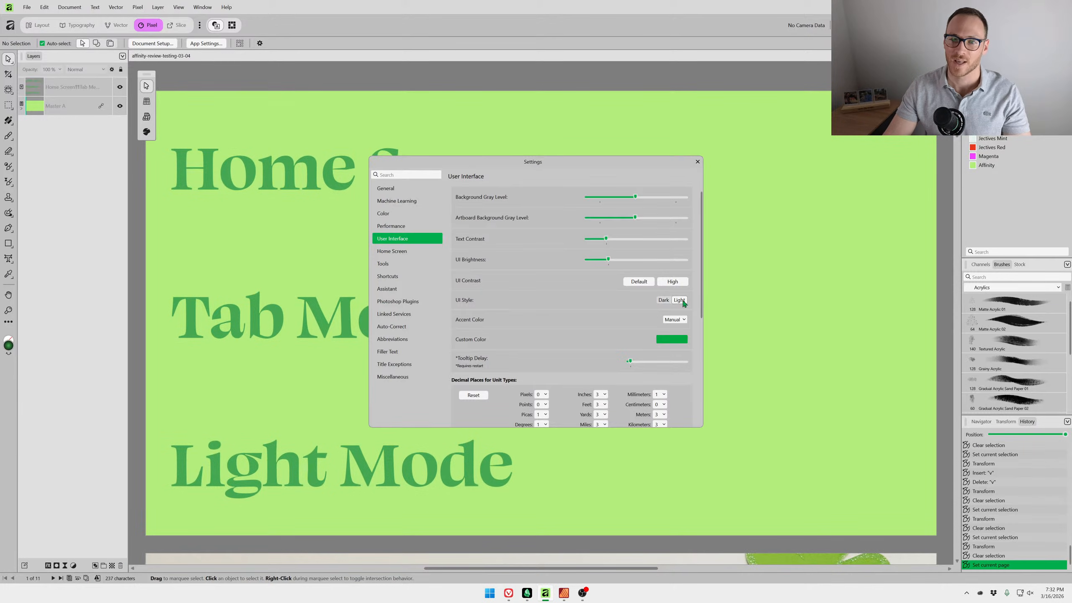
left_click(664, 300)
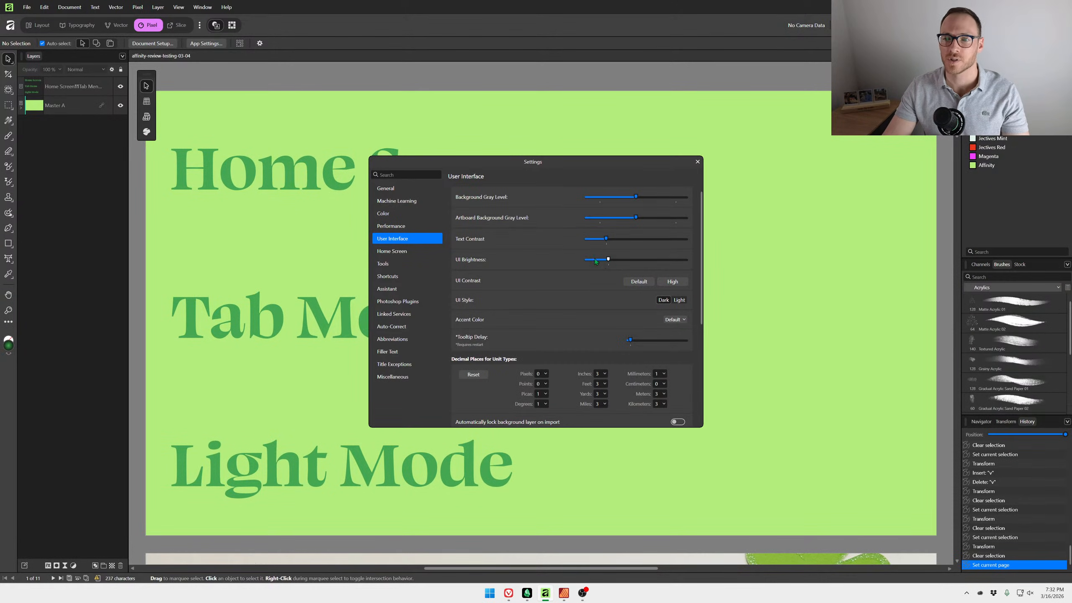
Try UI Brightness at its minimum, and set both UI Brightness and Text Contrast to their maximum.
left_click_drag(596, 262, 539, 269)
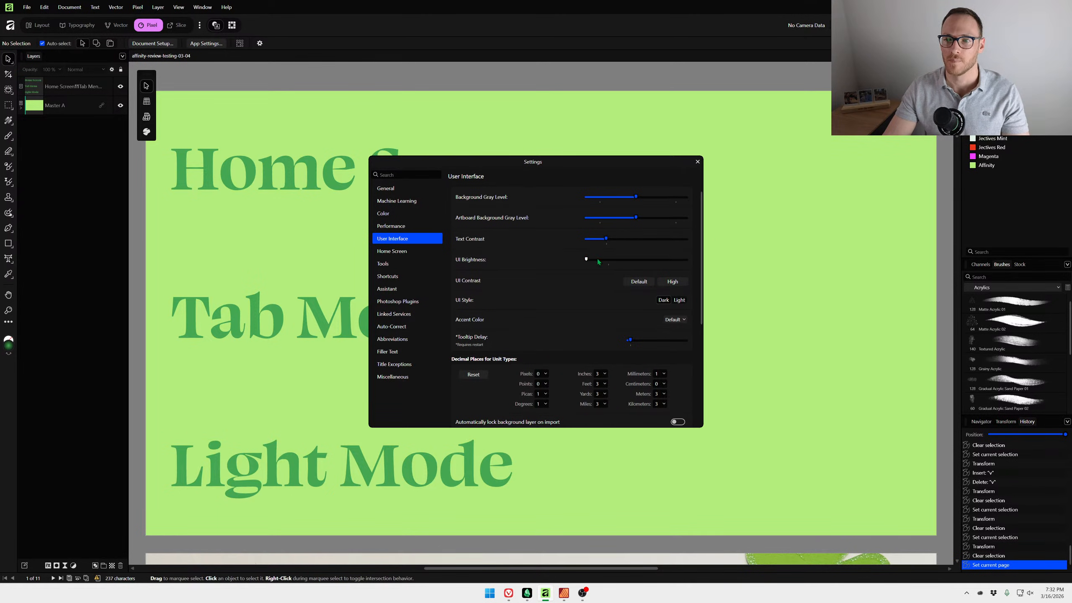
left_click_drag(599, 261, 730, 263)
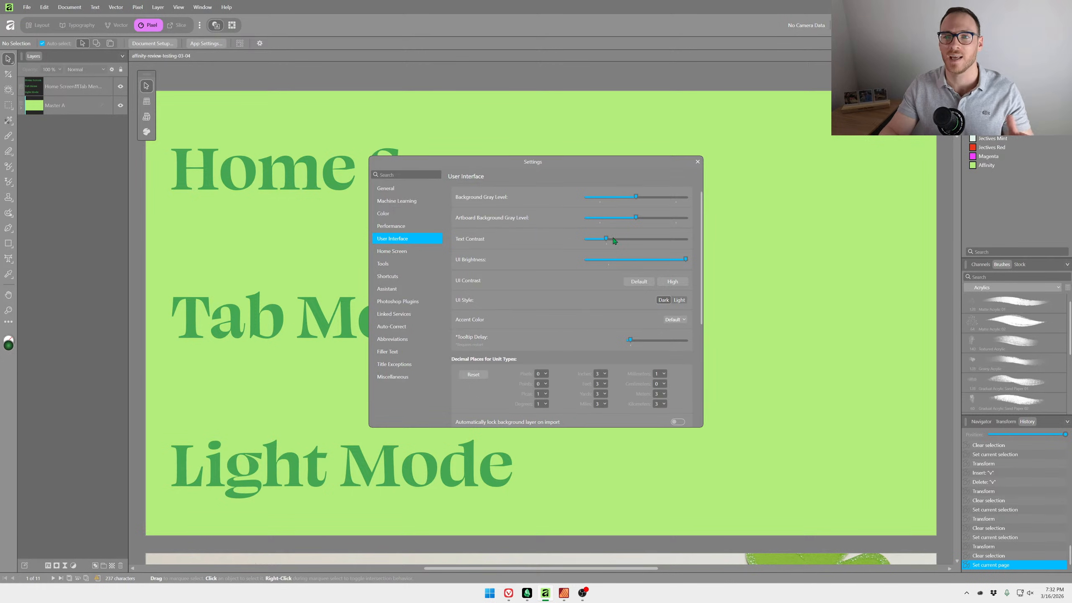
left_click_drag(606, 239, 730, 235)
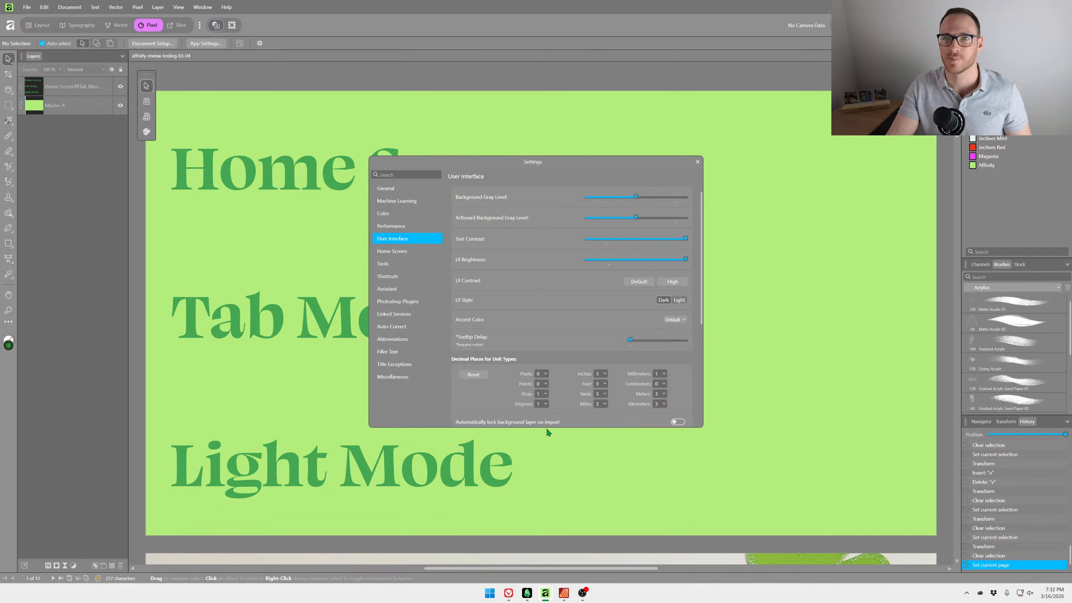
Reset UI Contrast to Default, set the UI Style to Light, and compare it with the light interface of Affinity Publisher.
left_click(638, 282)
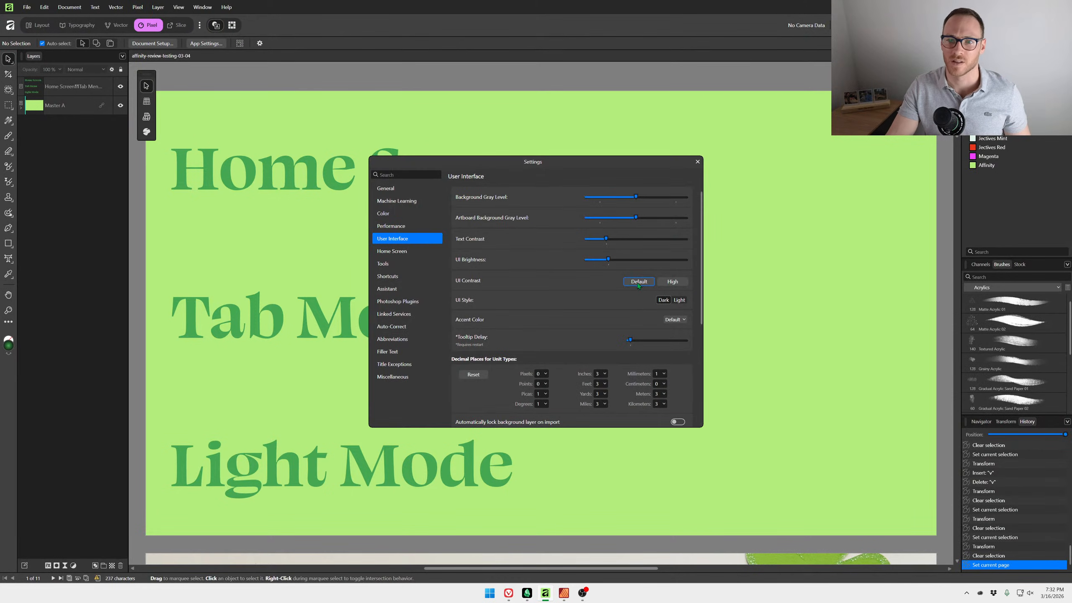
left_click(680, 300)
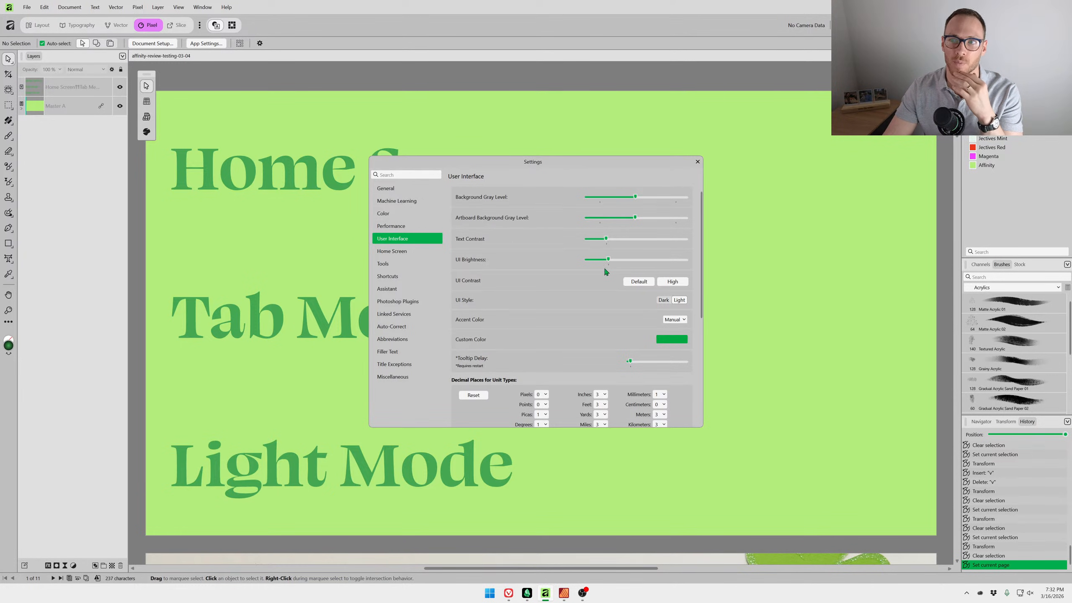
left_click(564, 593)
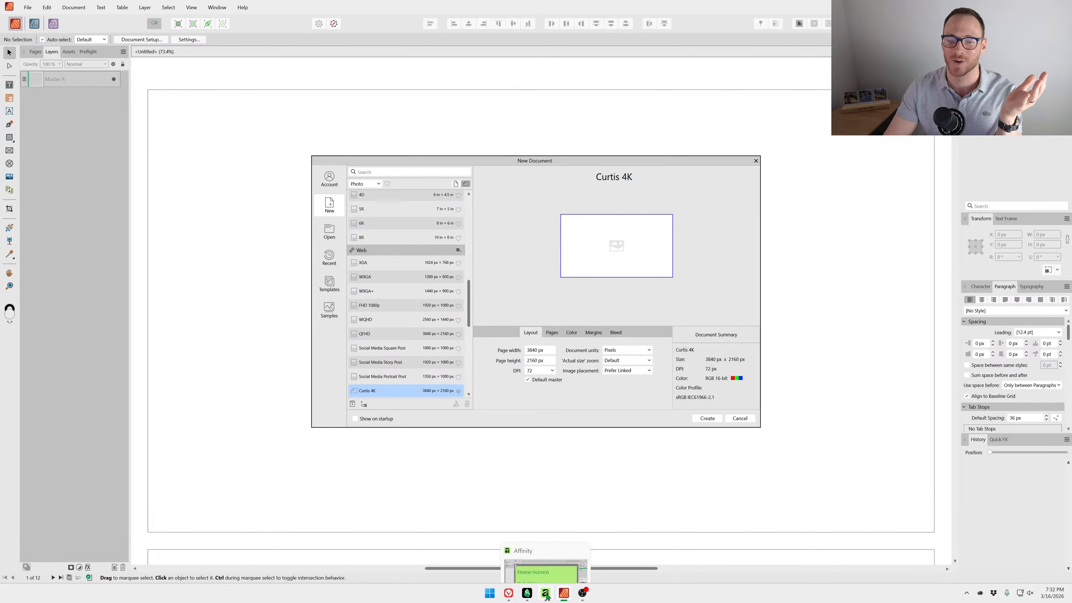
left_click(547, 593)
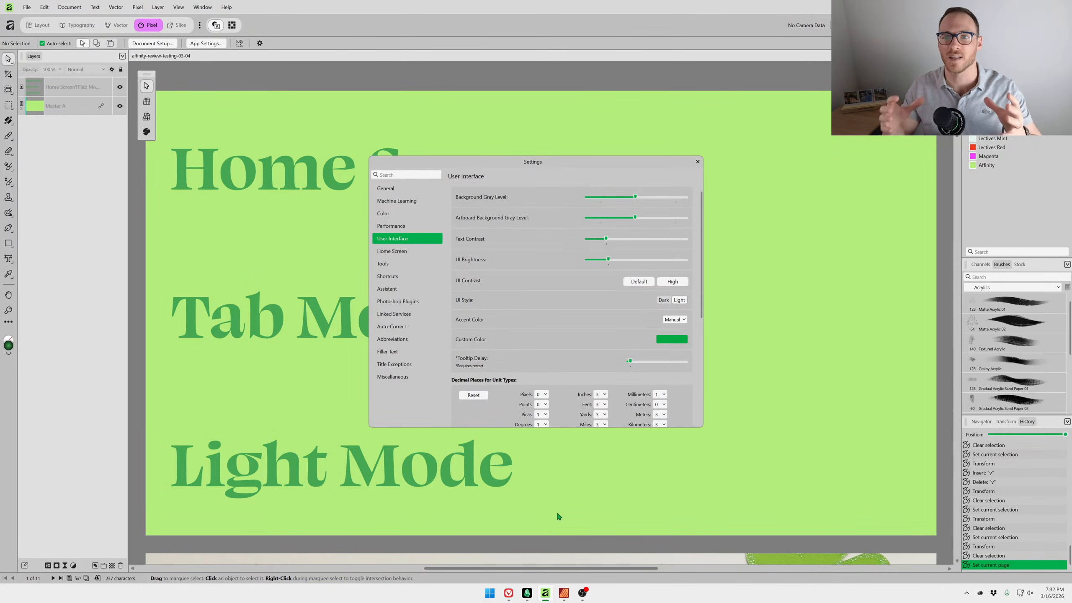
Try minimum UI Brightness, High UI Contrast and minimum Text Contrast in the light style, and restore the Default contrast.
left_click_drag(609, 259, 572, 265)
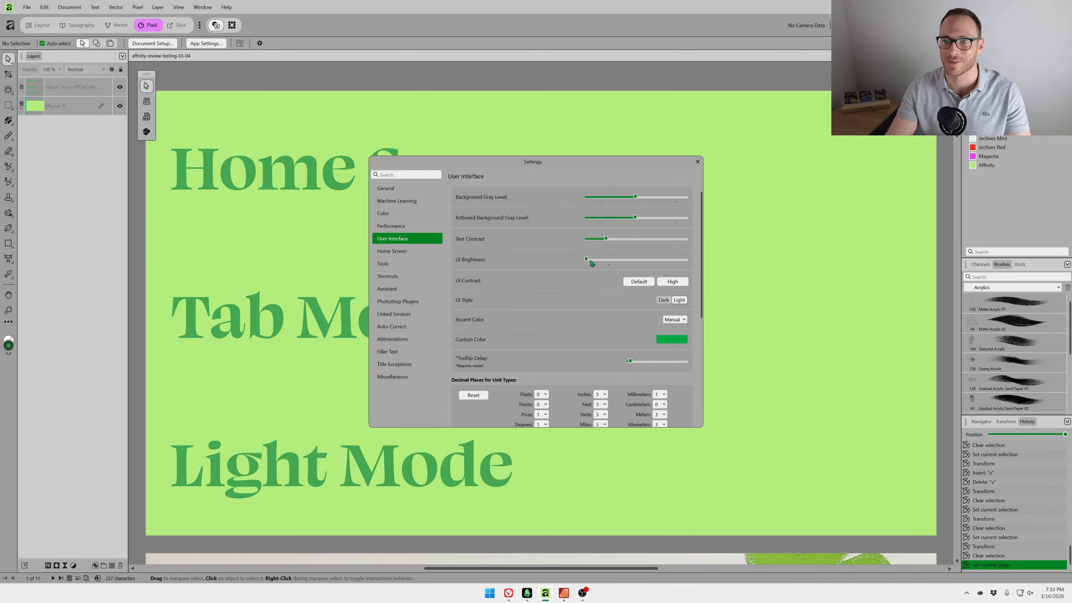
left_click(674, 282)
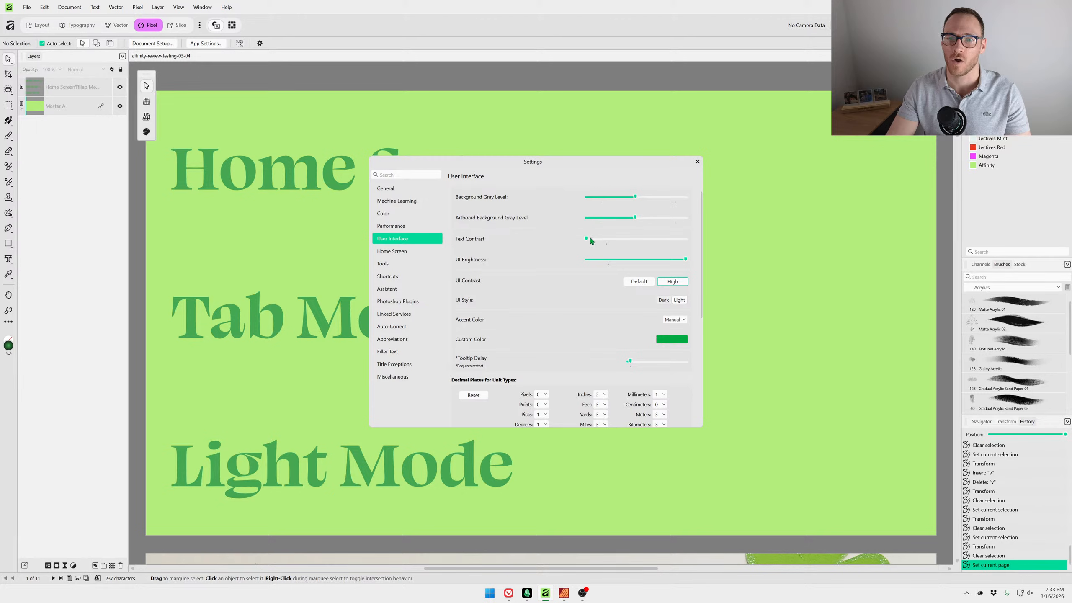
left_click_drag(587, 239, 523, 239)
left_click(641, 282)
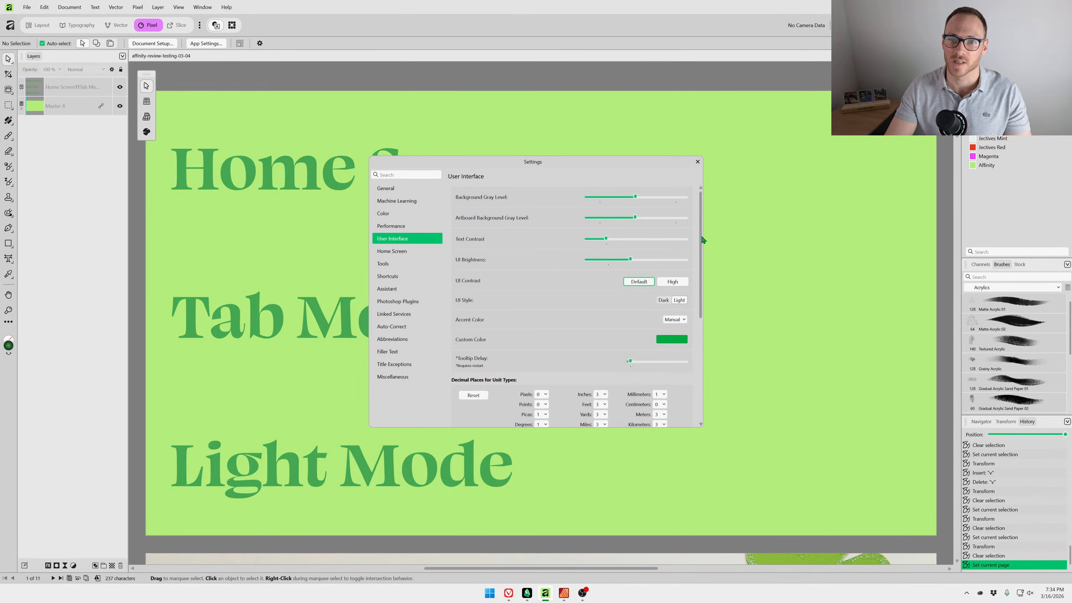
Raise UI Brightness to its maximum, change the custom accent color to red, and lower the brightness to slightly above the middle.
left_click_drag(630, 259, 697, 260)
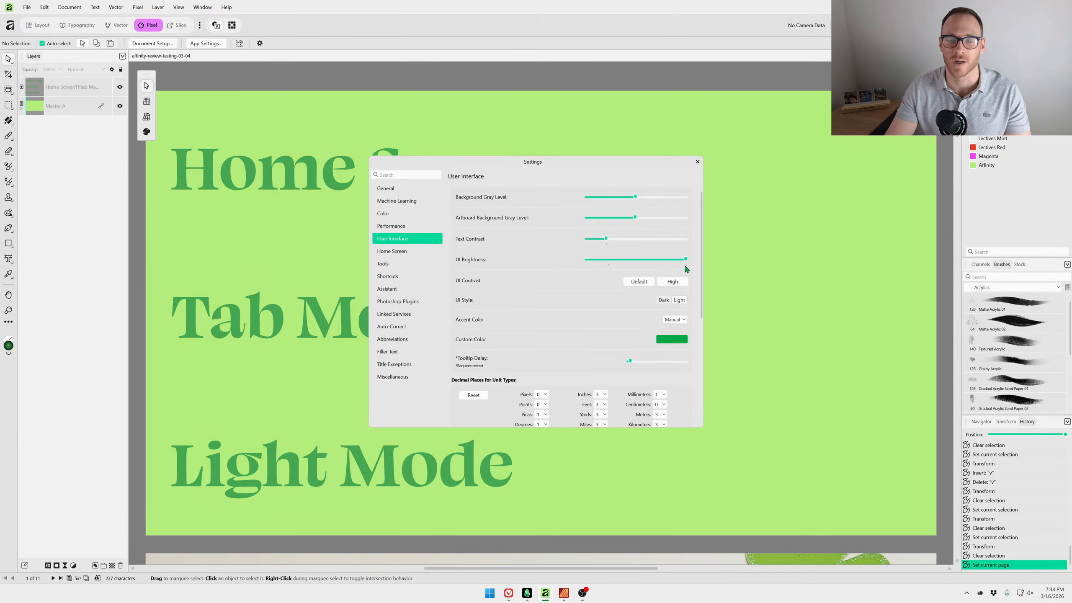
left_click(674, 341)
mouse_move(636, 403)
left_mouse_down()
mouse_move(608, 421)
mouse_move(622, 394)
left_mouse_up()
left_click(586, 285)
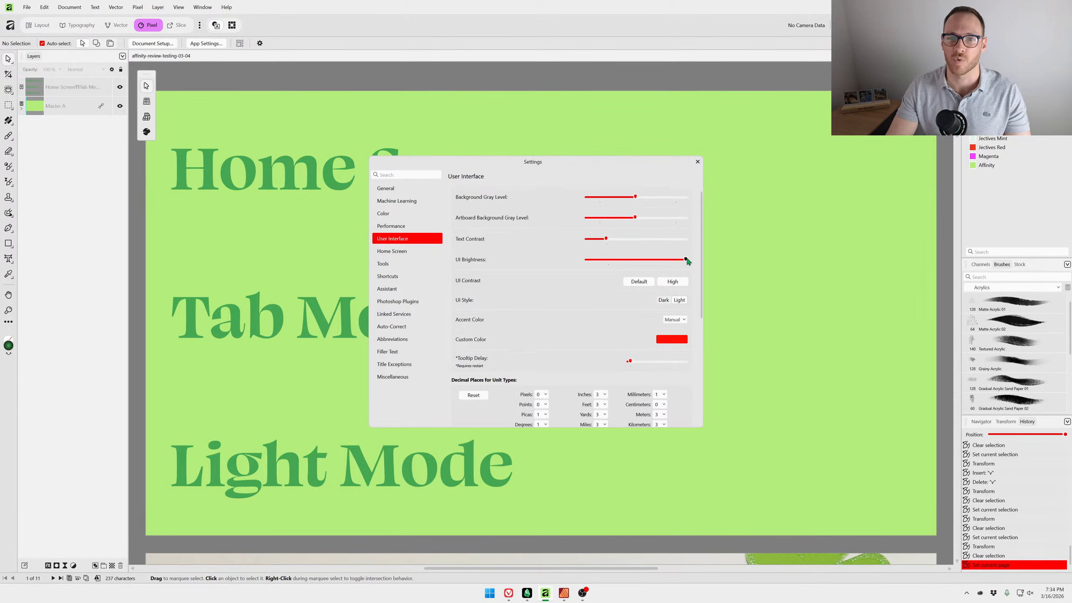
left_click_drag(687, 261, 645, 267)
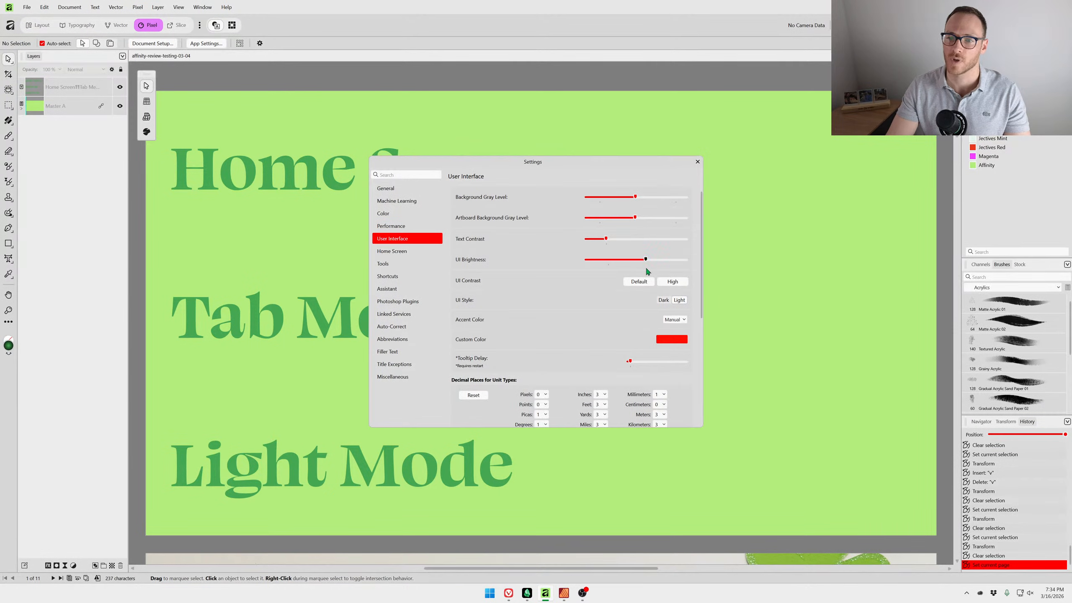
Set the custom accent color to the Jectives Green swatch and reset UI Contrast to Default.
left_click(672, 342)
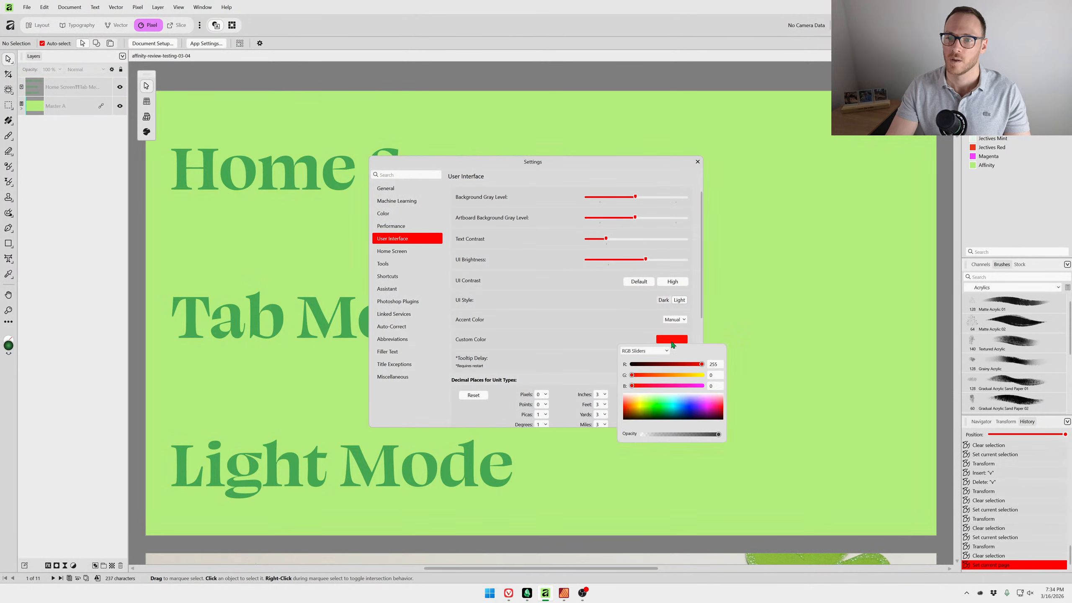
left_click(650, 352)
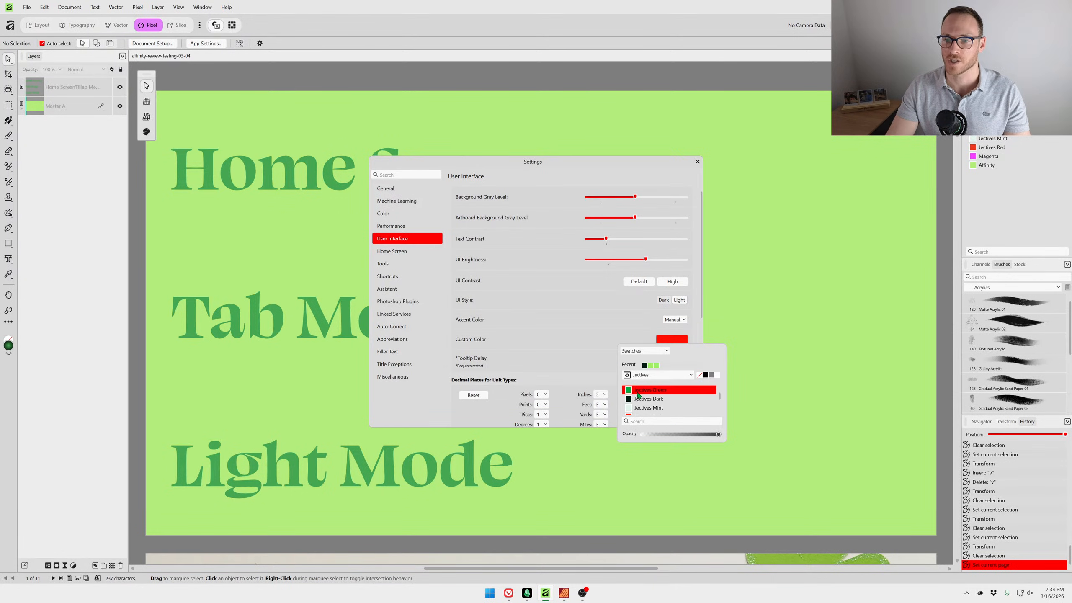
left_click(650, 390)
left_click(650, 280)
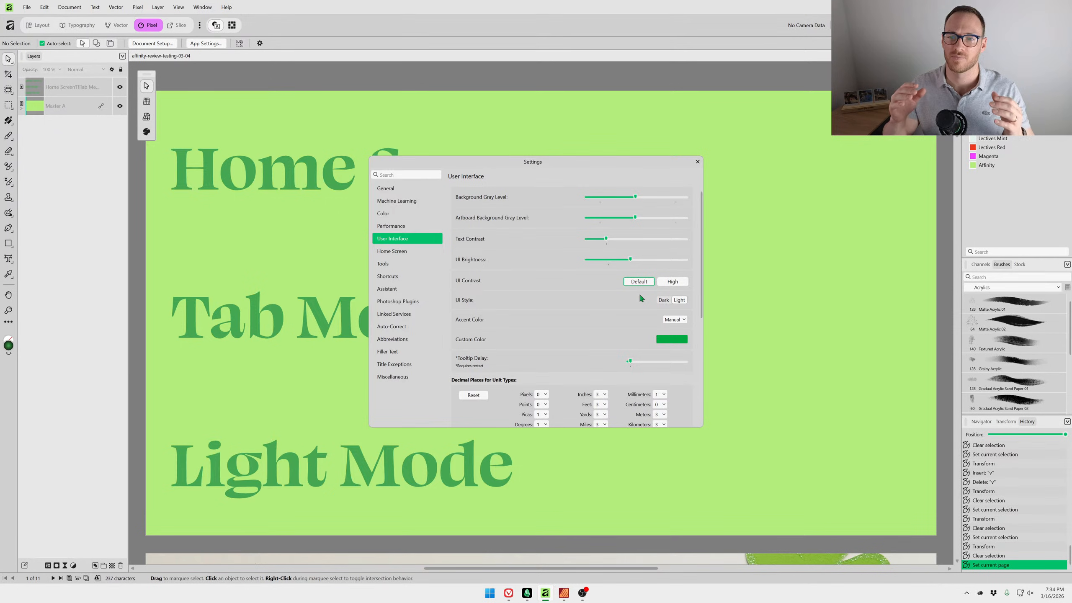
Try UI Brightness lower, at its maximum and lowered again, and restore the Default contrast settings.
left_click_drag(632, 262, 608, 263)
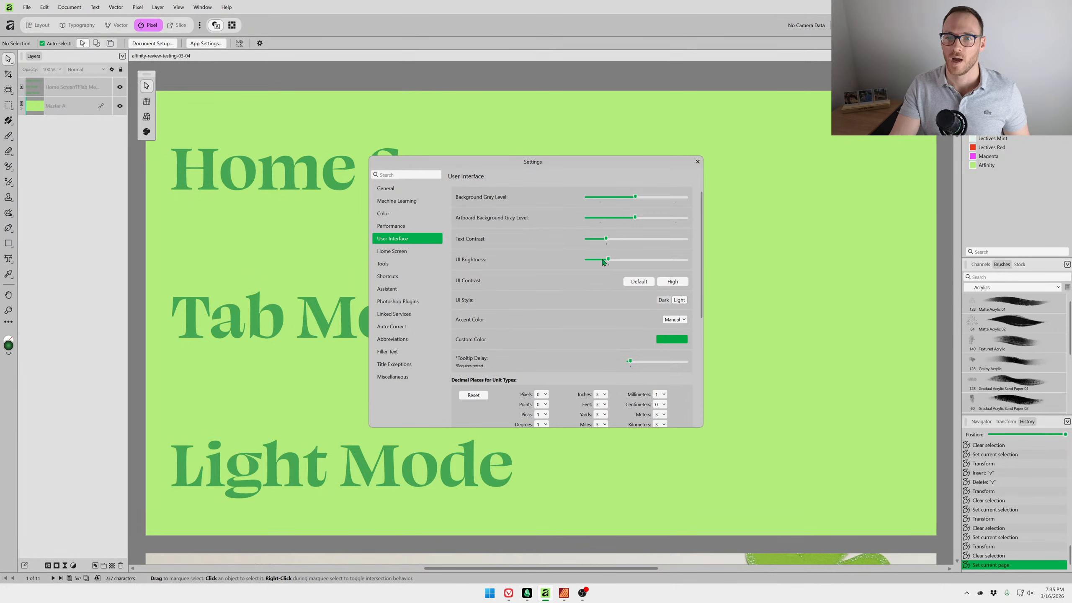
left_click_drag(599, 262, 698, 264)
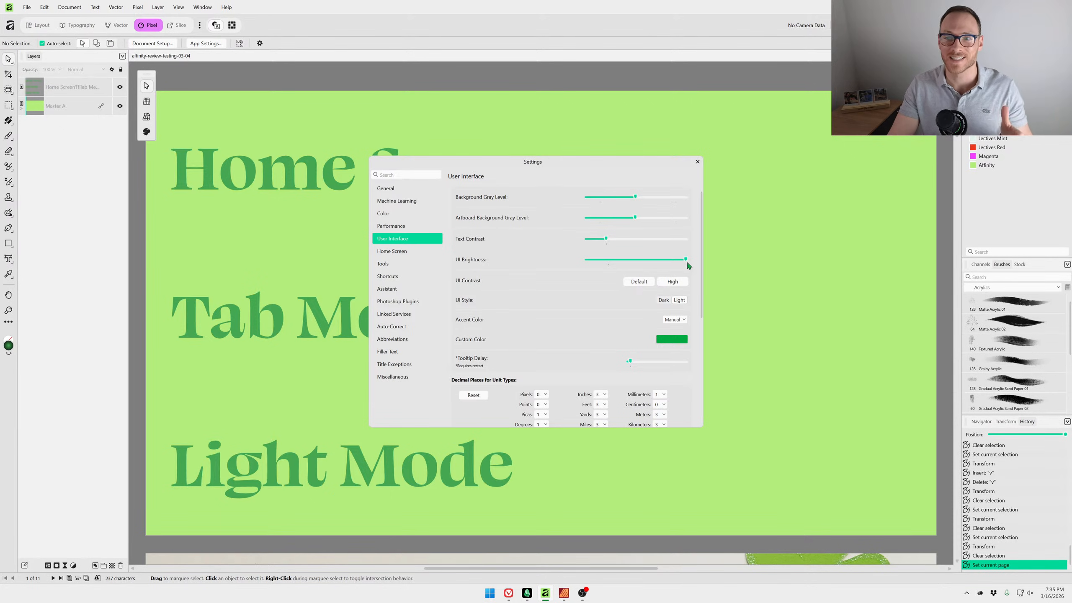
left_click_drag(687, 261, 611, 261)
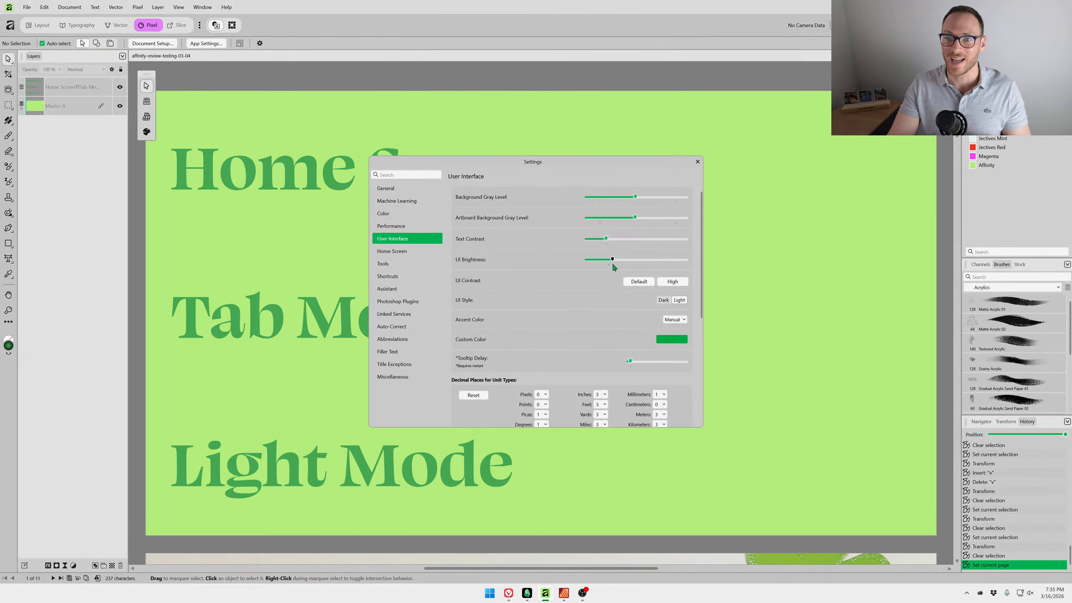
left_click(639, 282)
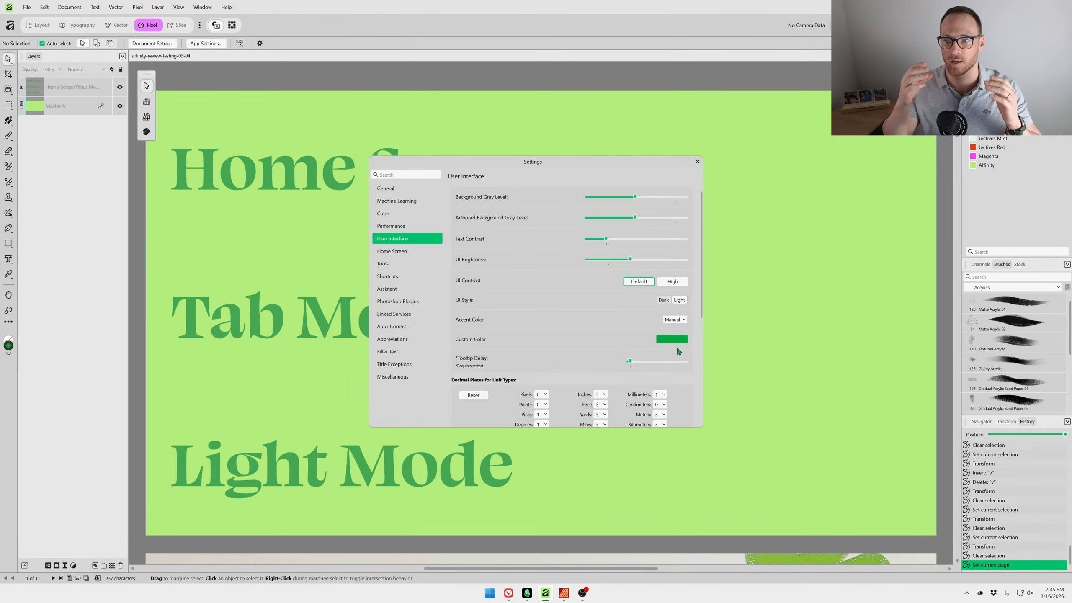
Try the Default accent color, set Accent Color to System, and close the settings.
left_click(676, 320)
left_click(678, 321)
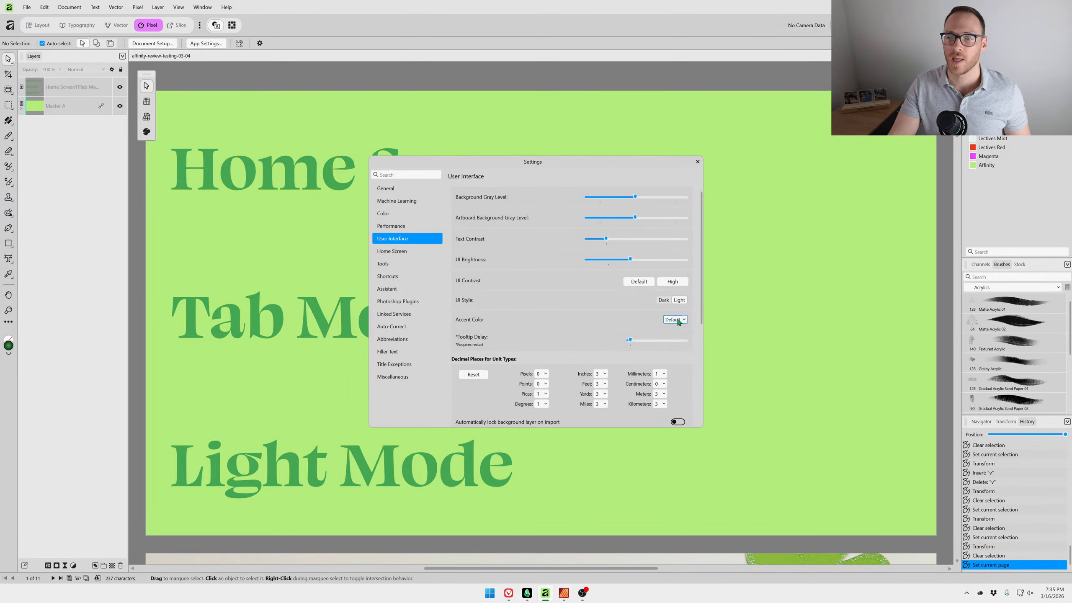
left_click(679, 321)
left_click(686, 336)
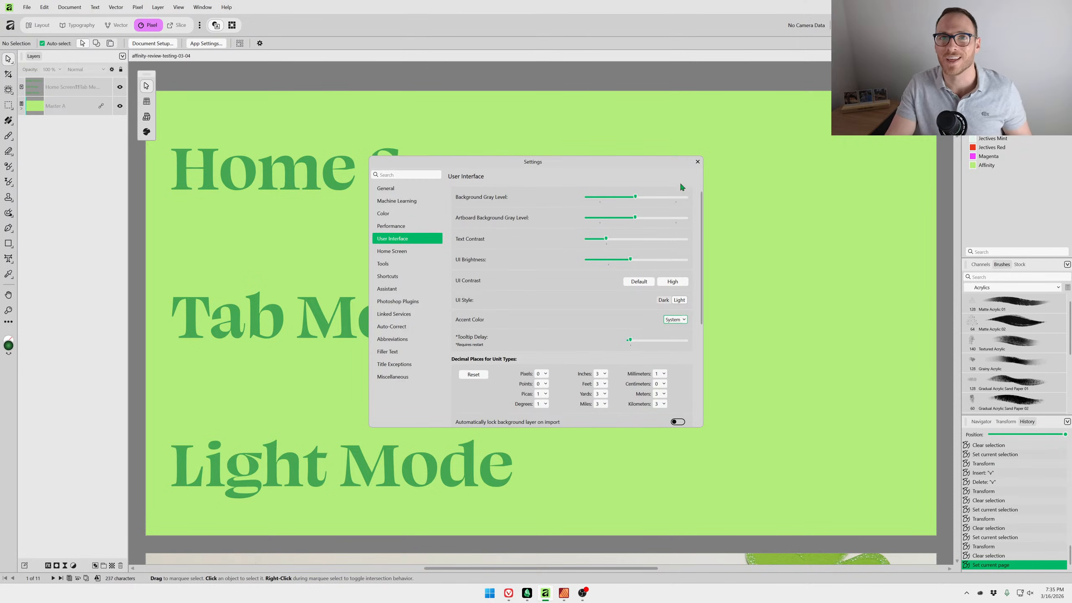
left_click(697, 162)
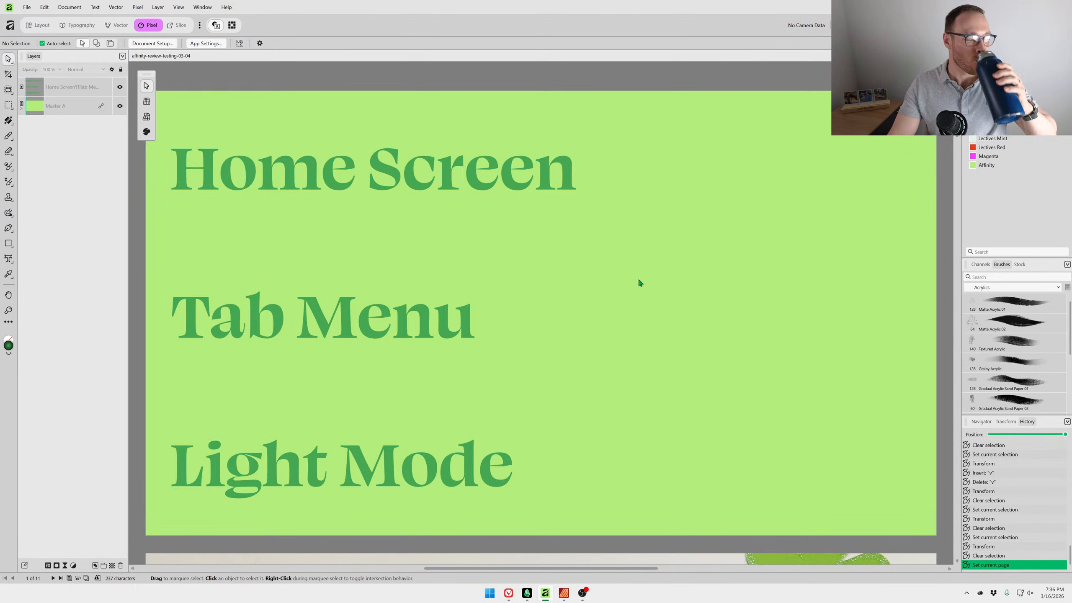
Dismiss Affinity Publisher's New Document dialog and arrange it side by side with the new Affinity window to compare their light interfaces.
scroll(587, 283, "down", 10)
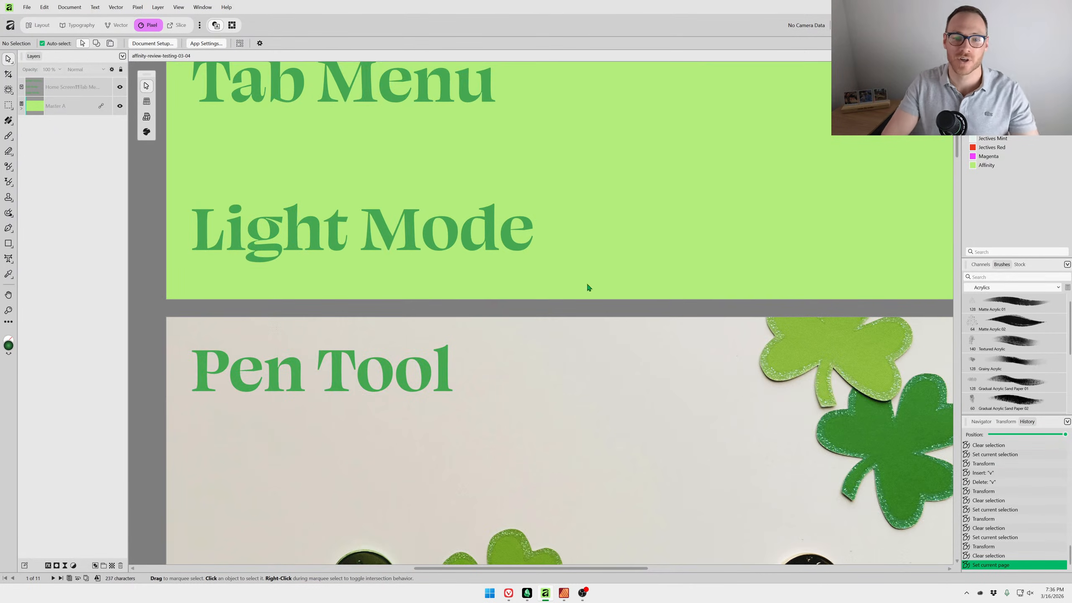
scroll(614, 351, "down", 1)
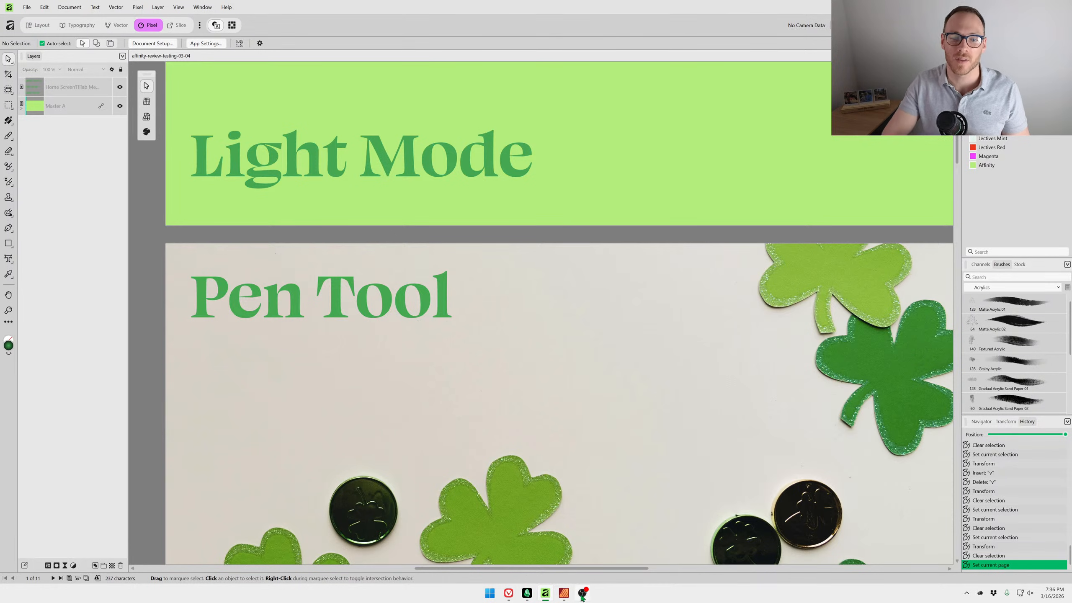
left_click(564, 594)
key("super+Right")
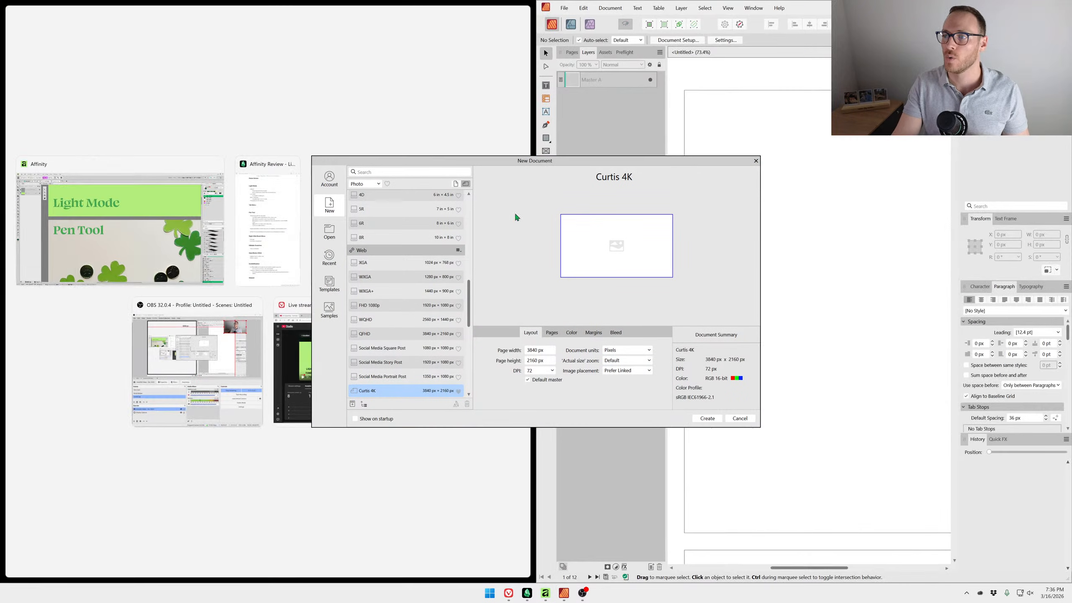
left_click(756, 161)
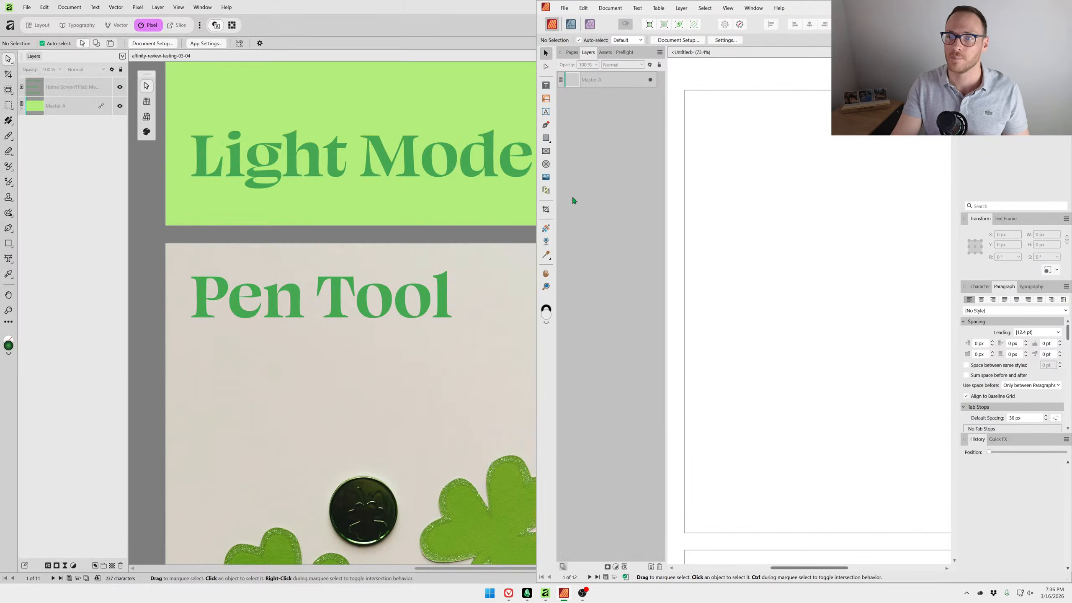
left_click_drag(331, 8, 1, 245)
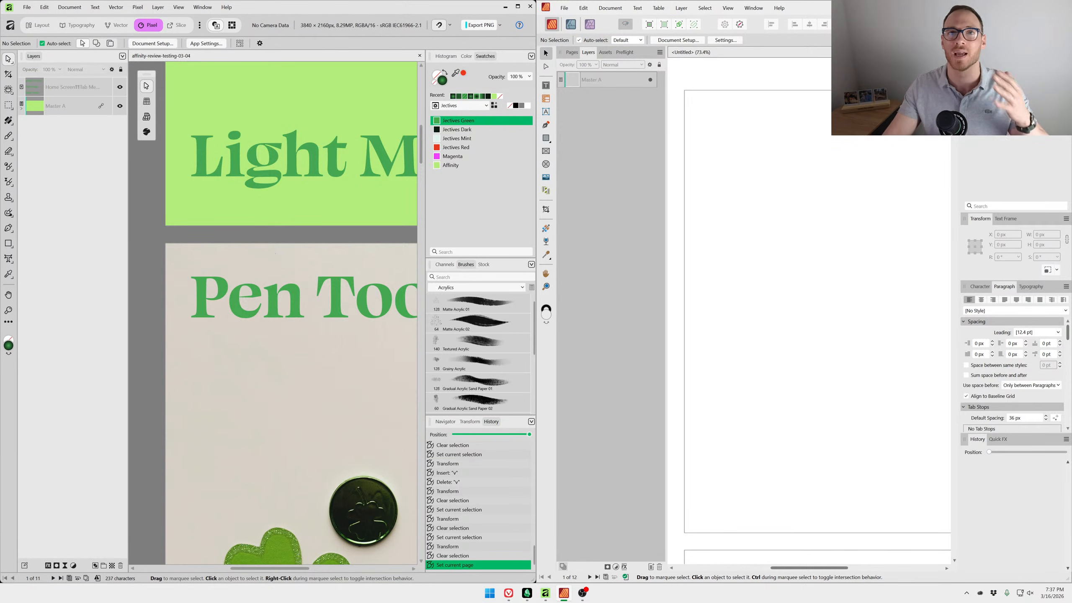
Close Affinity Publisher and maximize the Affinity window again.
left_click(1063, 7)
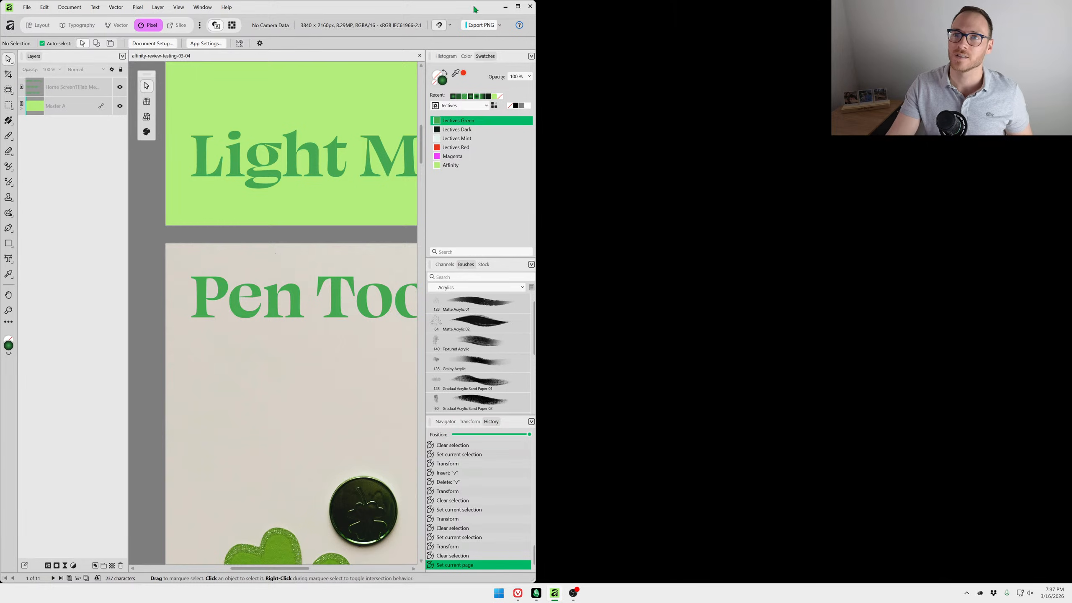
double_click(475, 7)
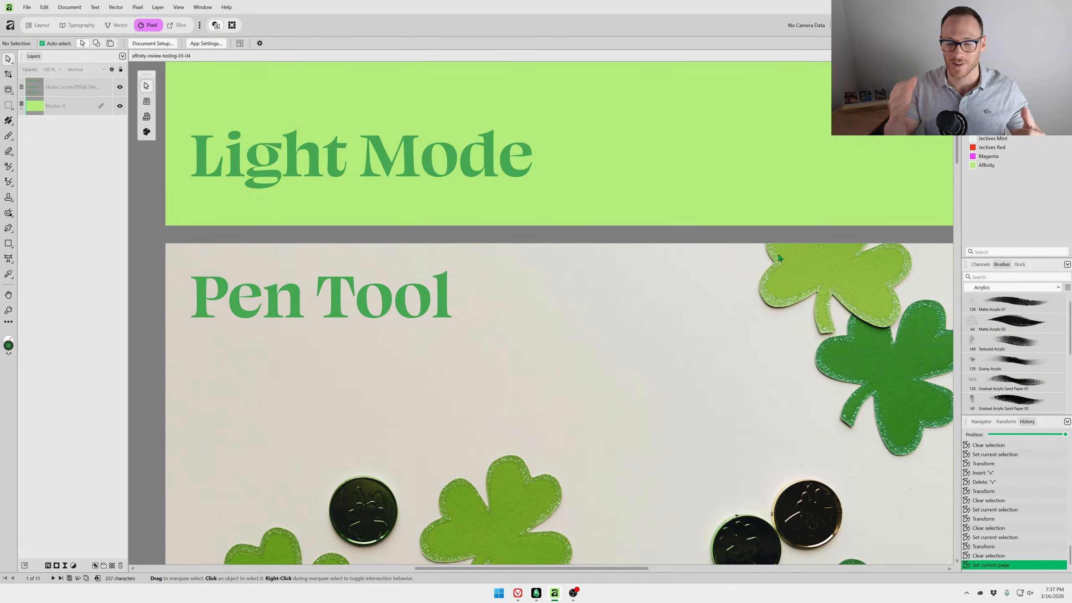
scroll(580, 243, "down", 2)
scroll(587, 236, "down", 2)
scroll(567, 265, "up", 4)
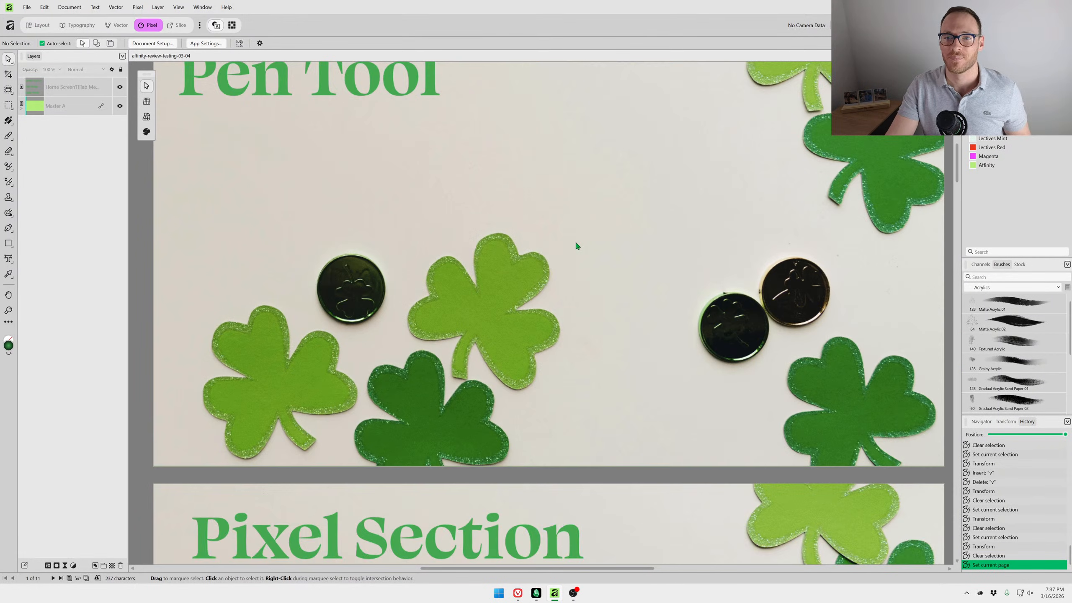
scroll(577, 308, "down", 1)
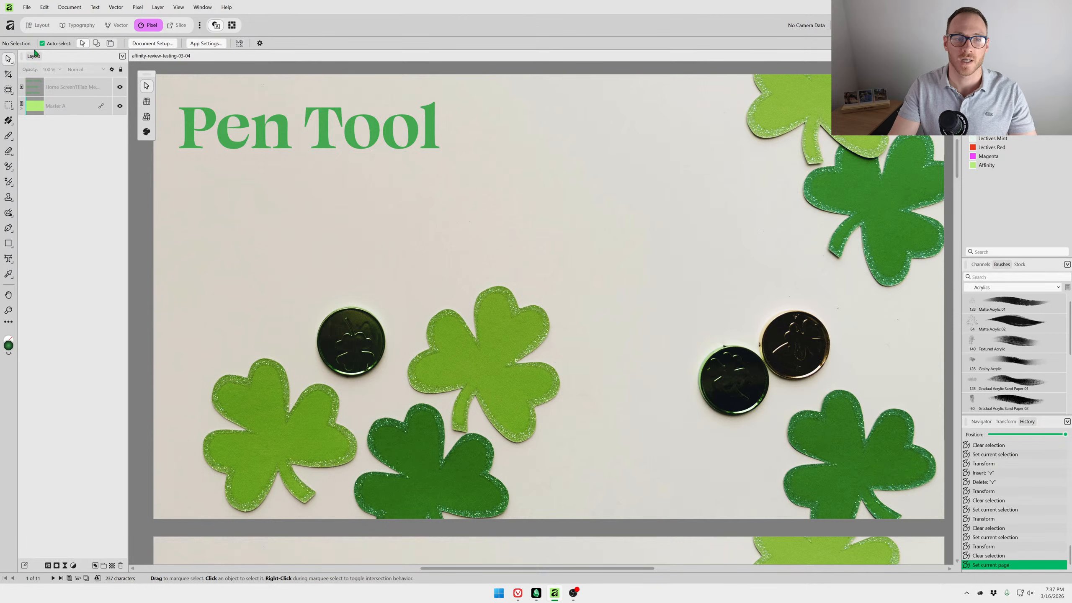
Switch to the Layout studio, duplicate the blank green Page 4, and move one of the blank pages directly after Page 1.
left_click(49, 26)
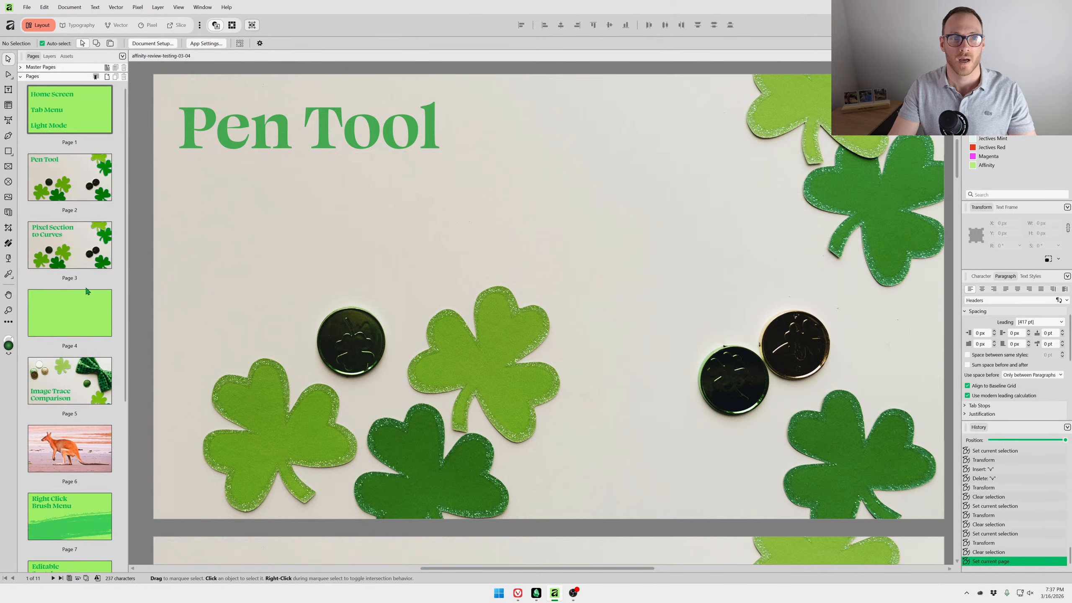
left_click(84, 303)
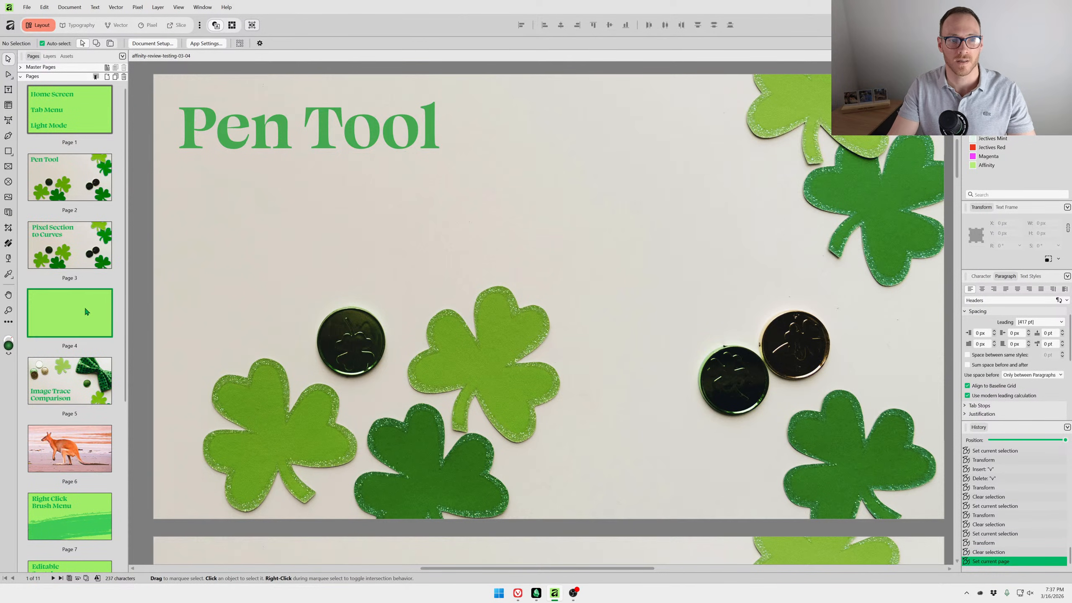
left_click(116, 77)
left_click_drag(87, 307, 79, 146)
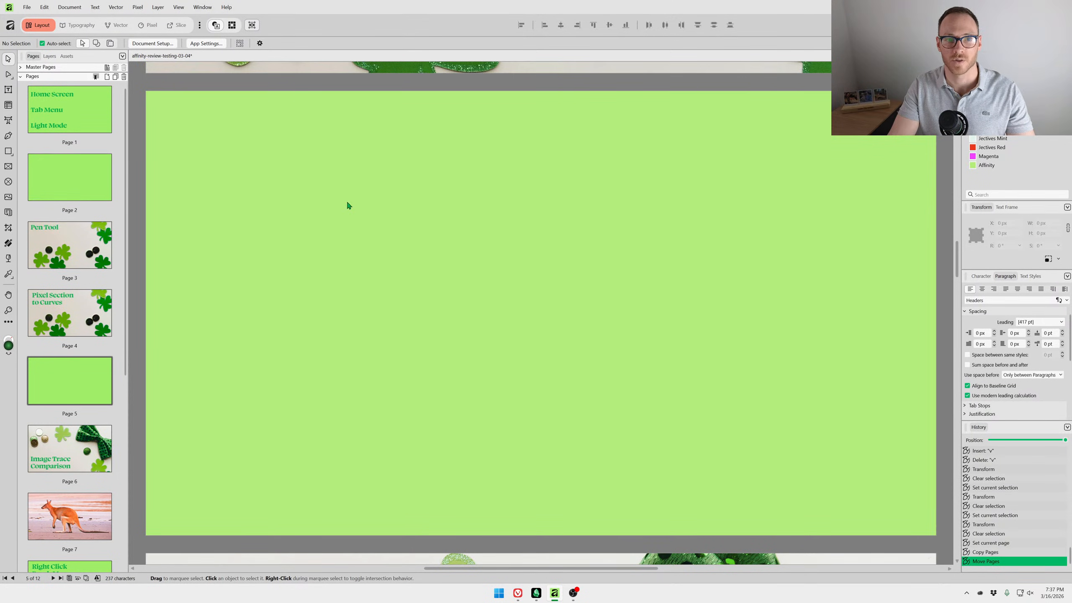
Draw a text frame about 2120 × 1490 px on blank Page 5 and paste the notes on drawing with the Pen Tool.
key("t")
left_click_drag(314, 158, 750, 466)
key("ctrl+v")
Set all the notes text on Page 5 to the Roboto font in Medium weight.
key("ctrl+a")
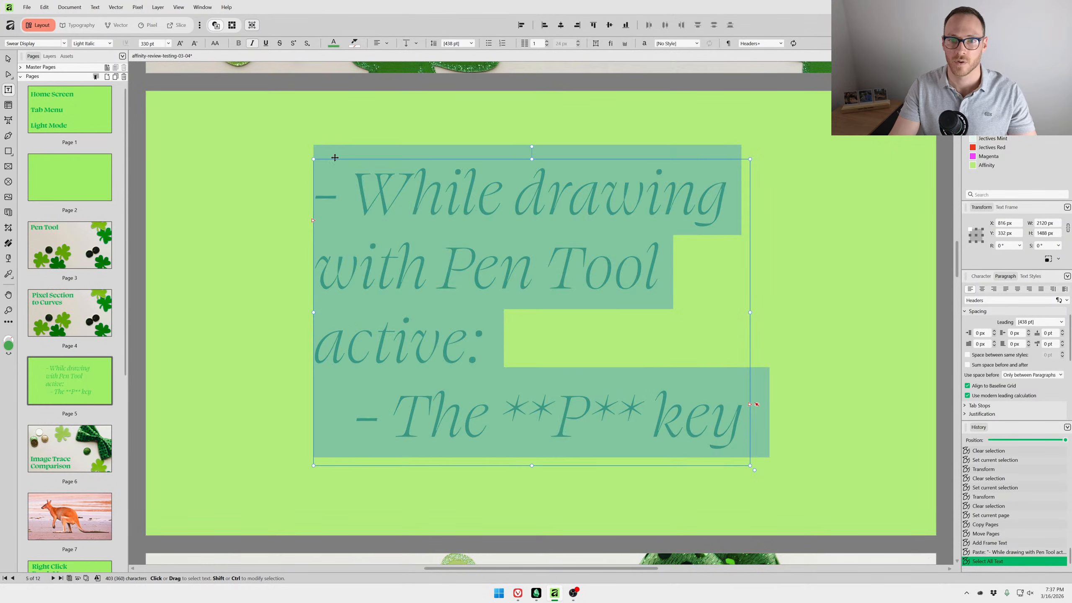
left_click(109, 44)
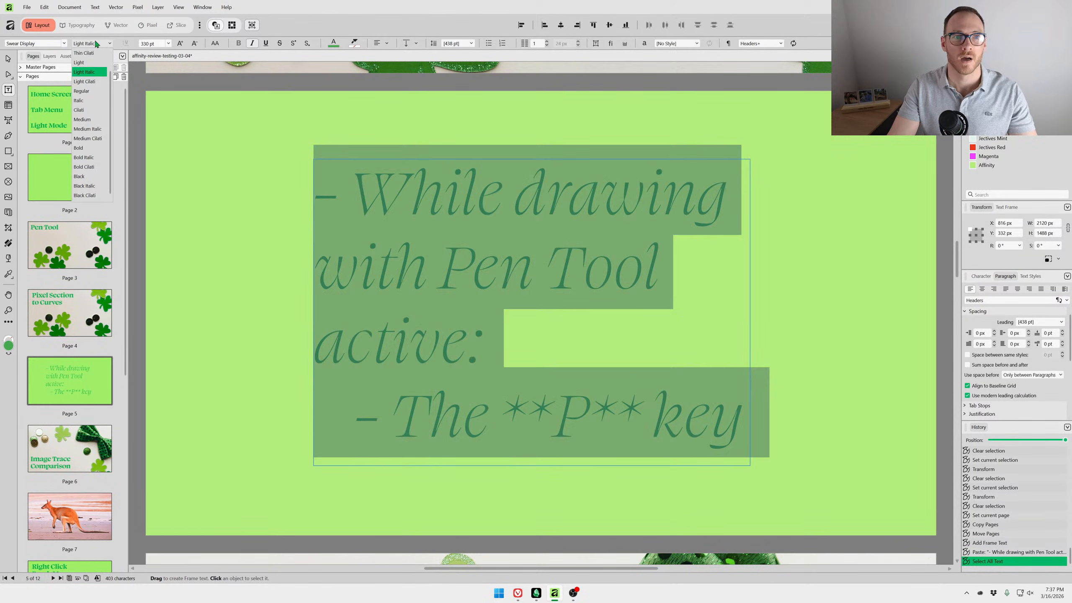
left_click(34, 45)
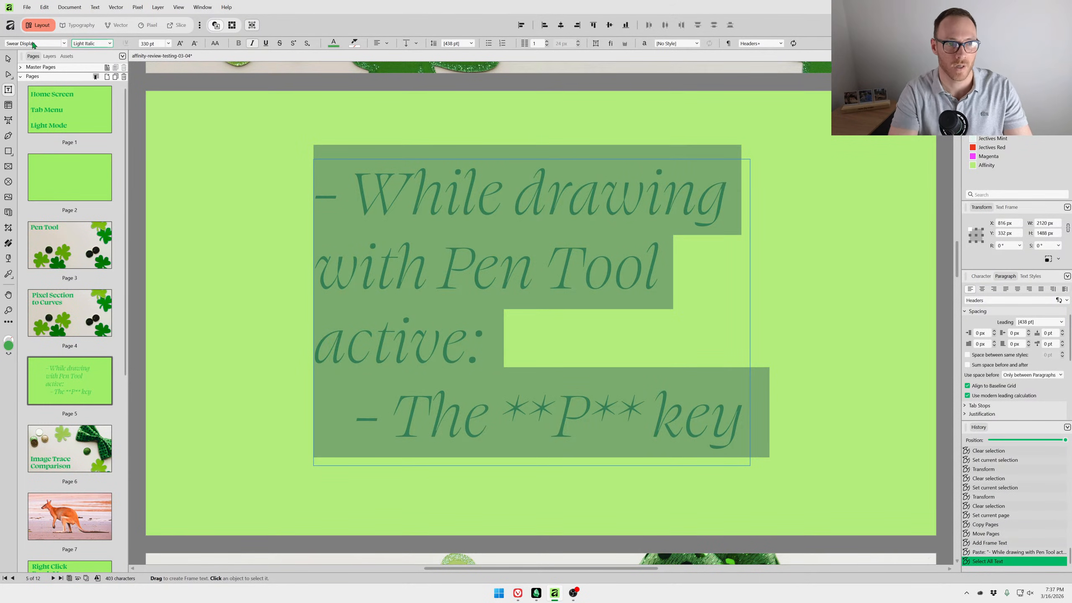
left_click(34, 44)
key("BackSpace")
type("robot")
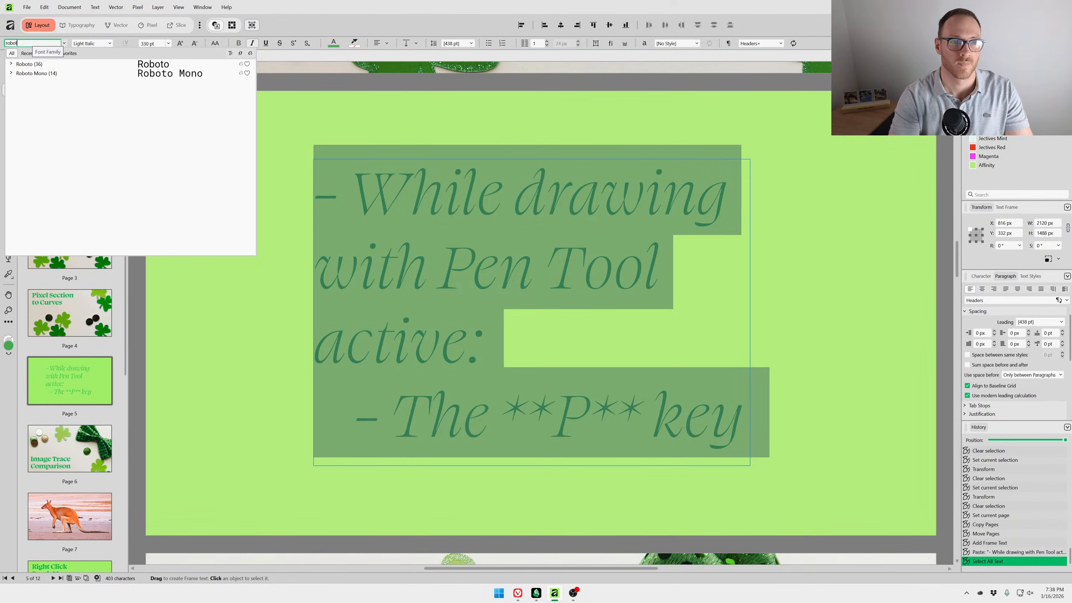
left_click(29, 63)
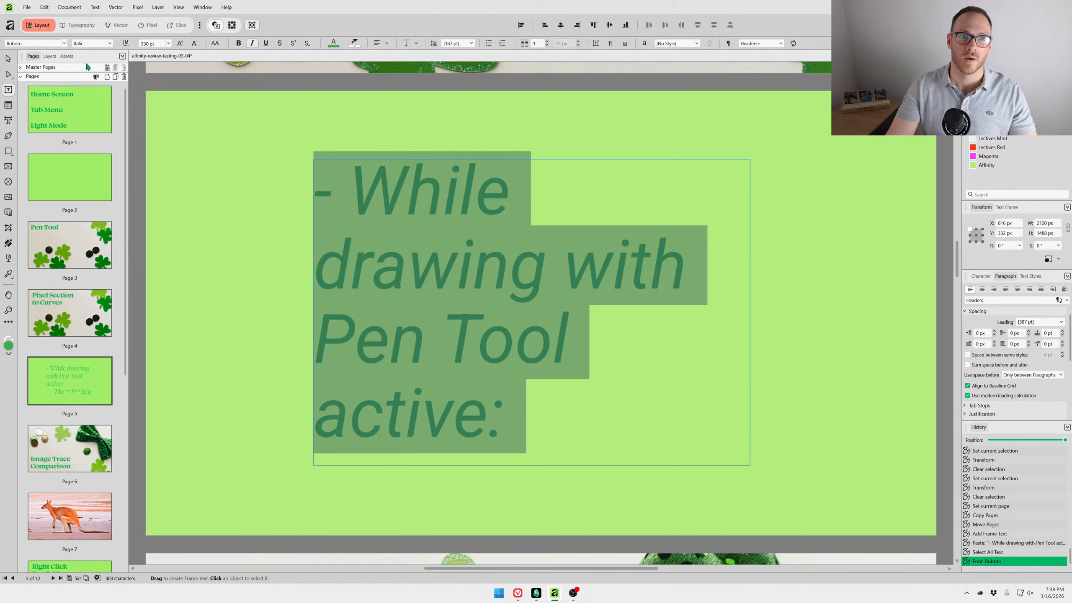
left_click(109, 44)
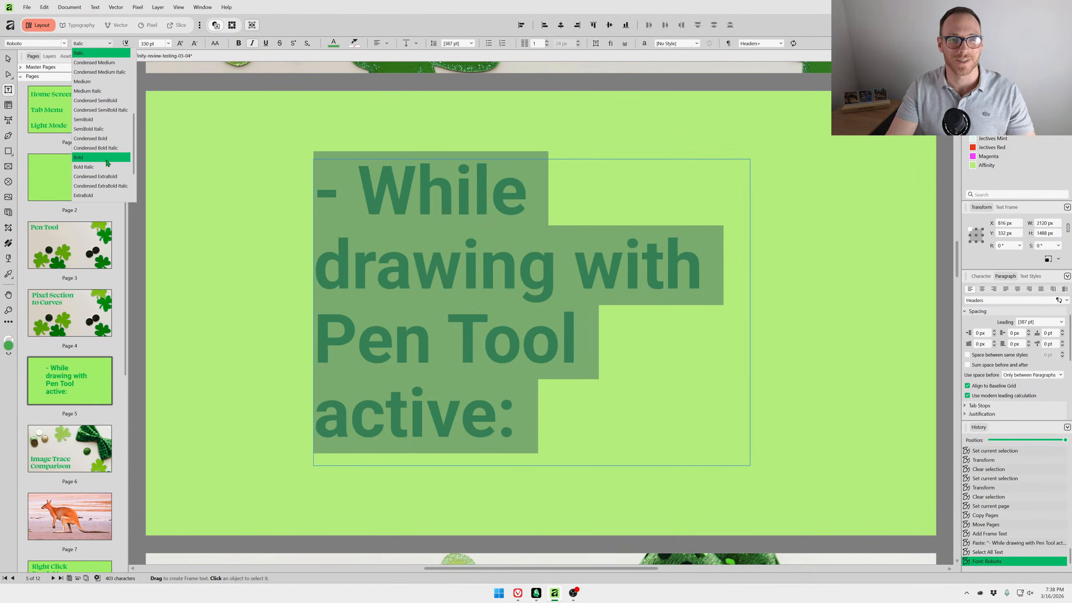
left_click(105, 82)
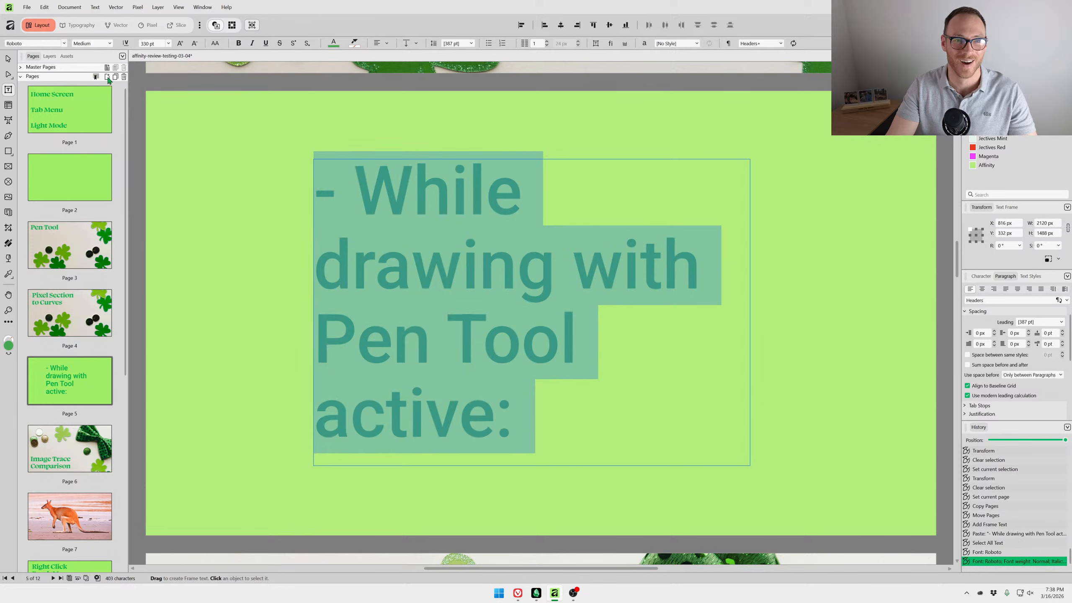
Switch to the Typography studio and give the notes text a 60 pt size with a 120 pt leading override.
left_click(153, 43)
type("120")
key("Return")
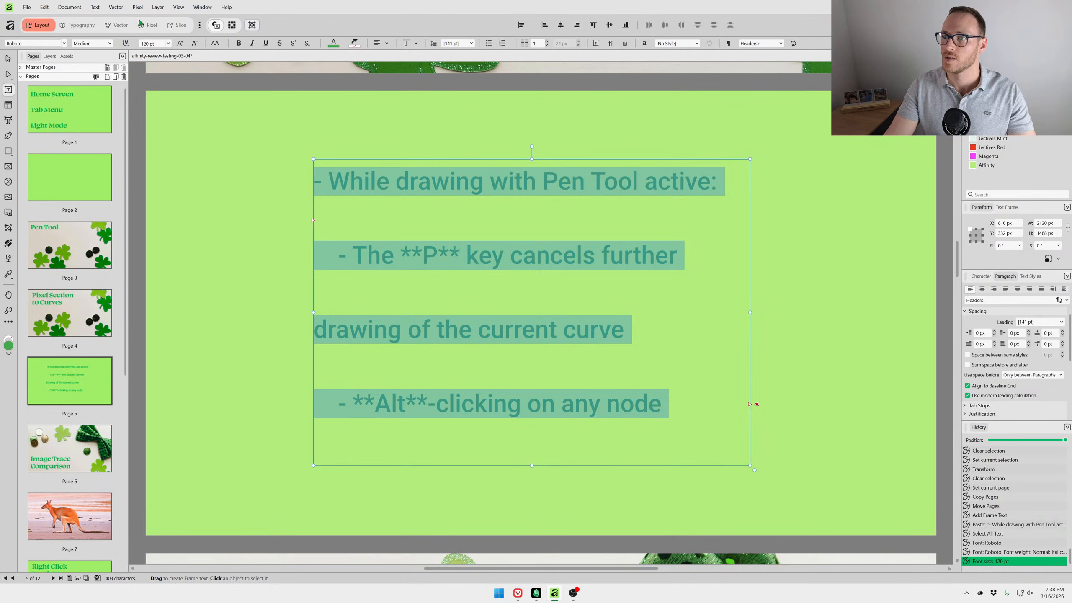
left_click(84, 27)
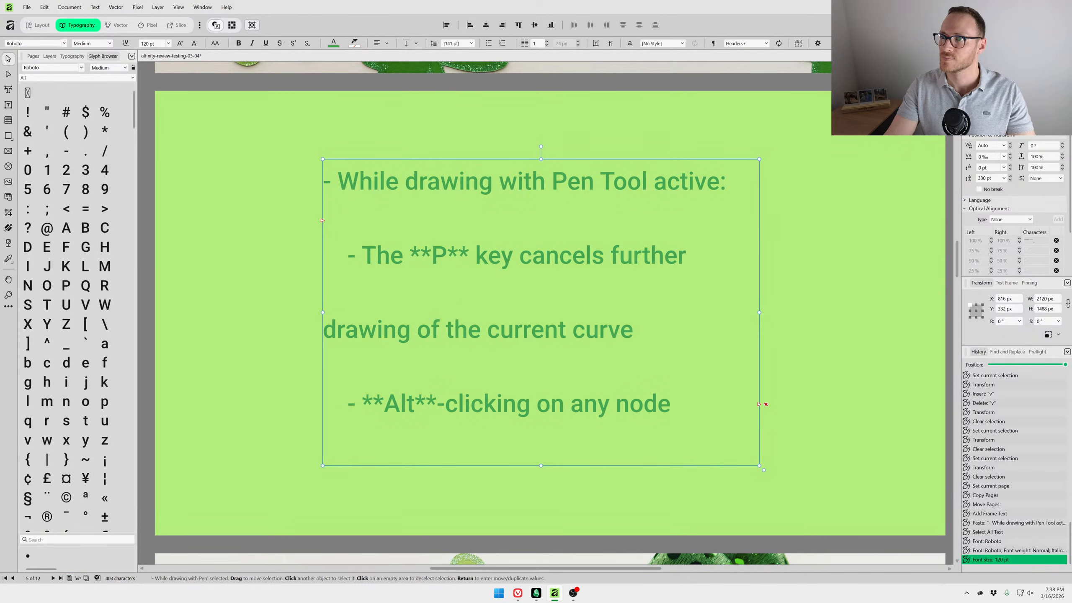
type("60")
key("Return")
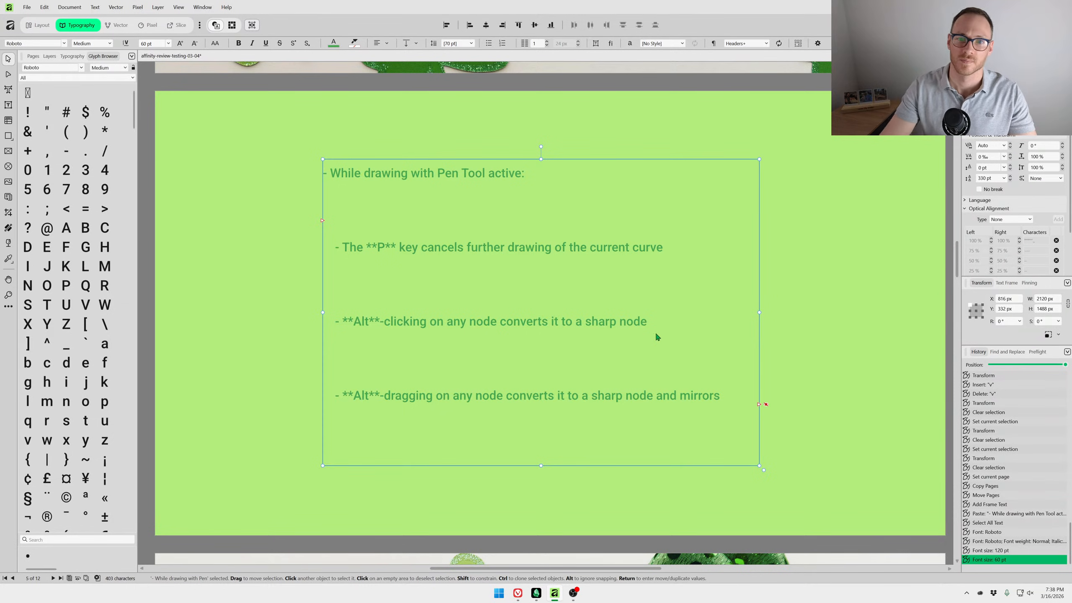
left_click(986, 181)
type("120")
key("Return")
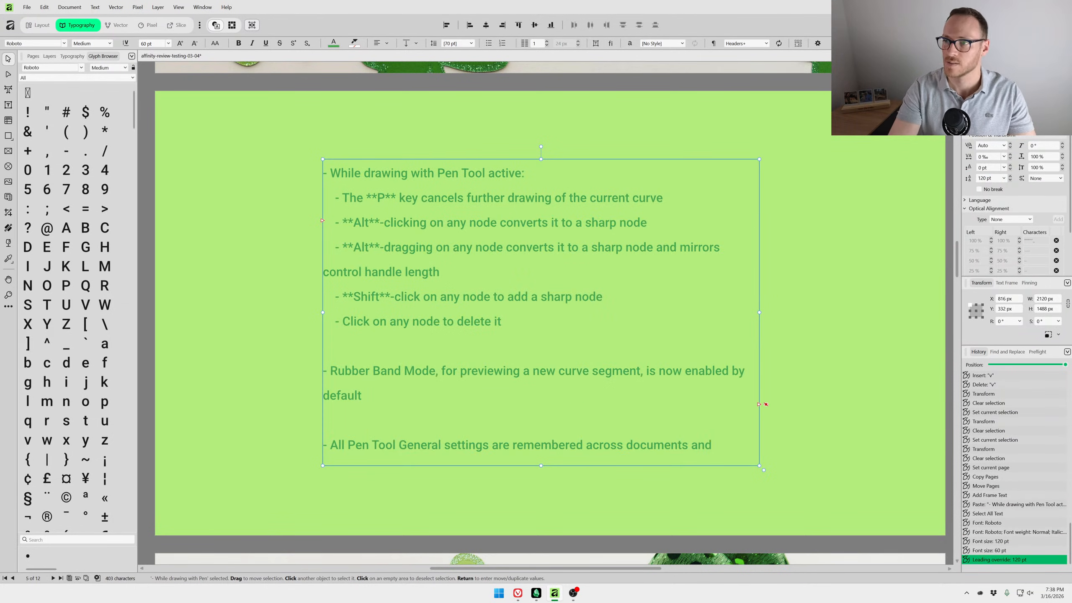
left_click(819, 369)
Read through the notes on Pen Tool node shortcuts, Rubber Band Mode and remembered settings.
scroll(401, 269, "up", 2)
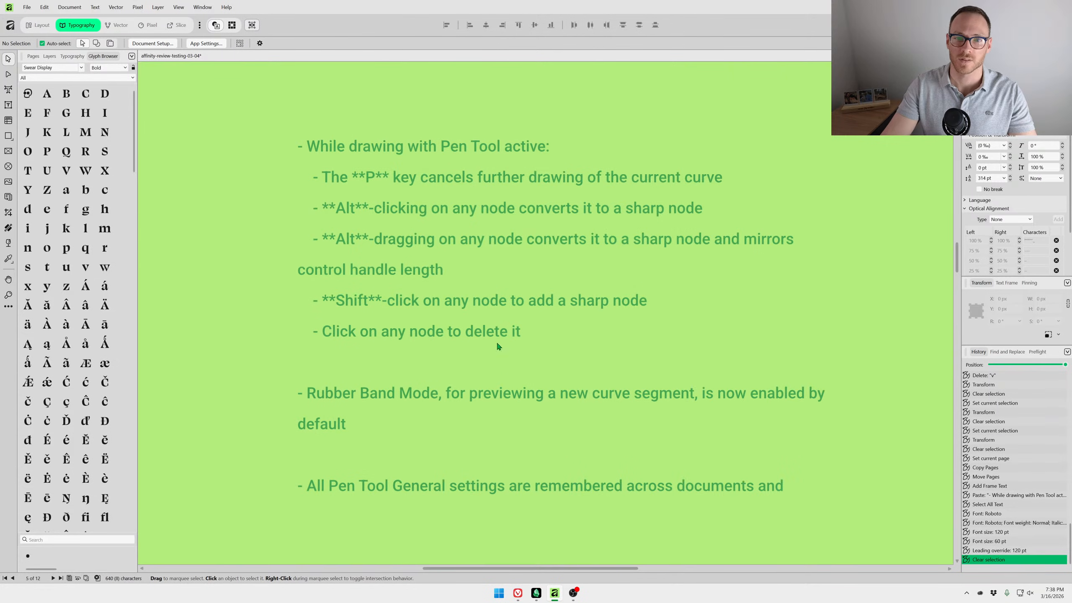
scroll(568, 357, "up", 1)
mouse_move(561, 288)
left_mouse_down()
mouse_move(565, 314)
mouse_move(568, 305)
left_mouse_up()
scroll(566, 314, "down", 1)
scroll(566, 314, "up", 1)
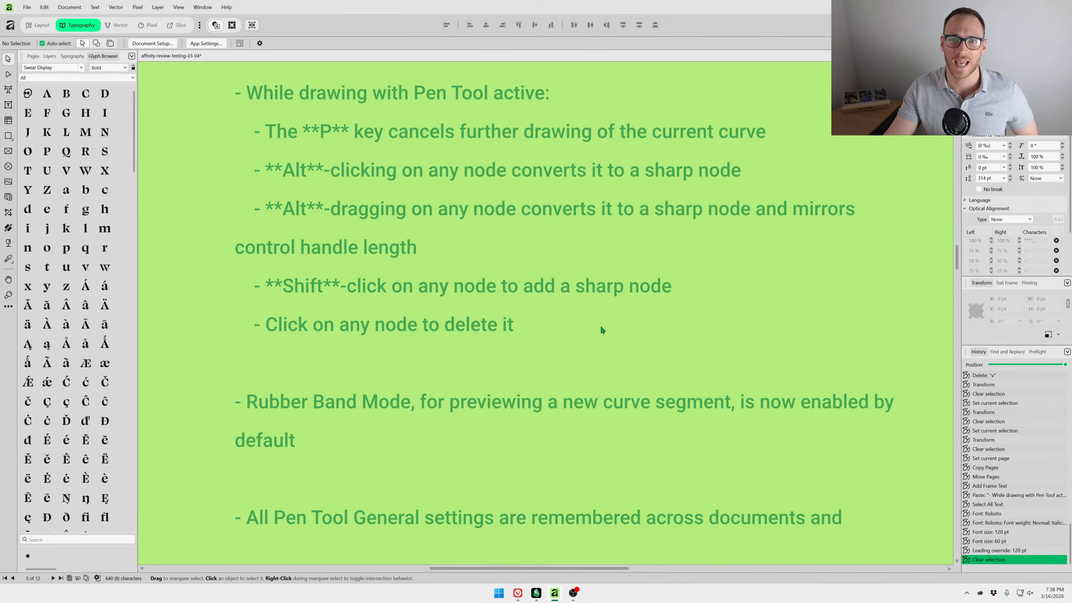
left_click_drag(604, 355, 599, 338)
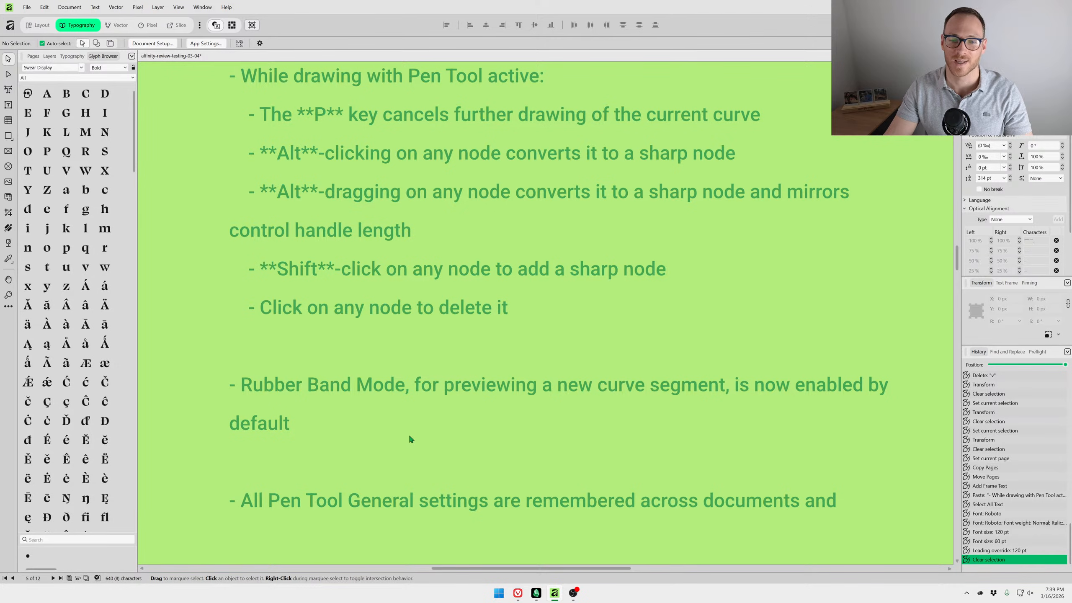
left_click_drag(614, 466, 611, 358)
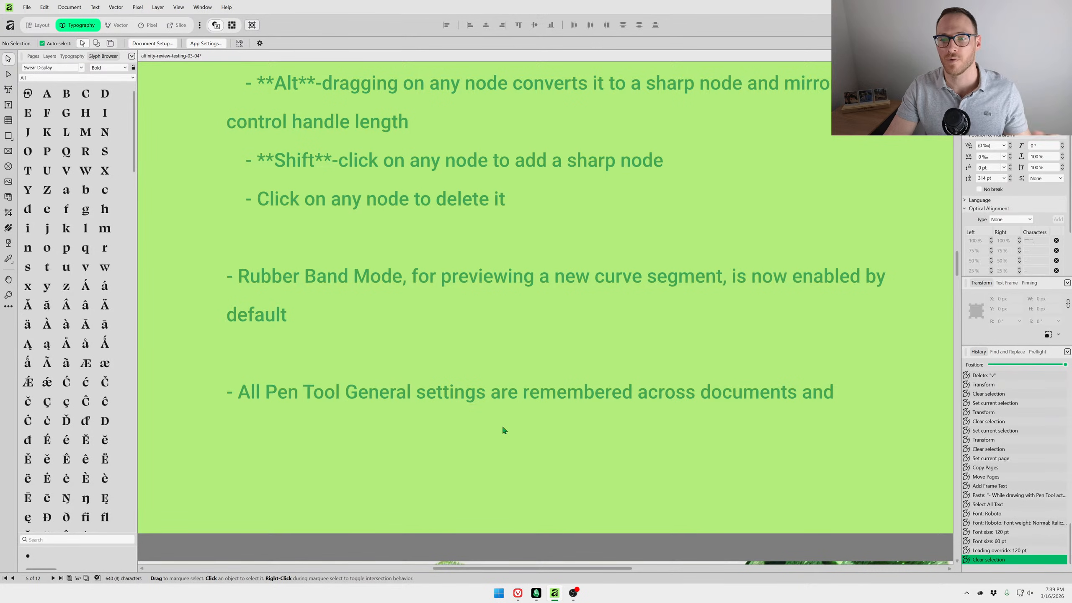
Extend the notes text frame downward to a height of about 1755 px.
left_click(646, 400)
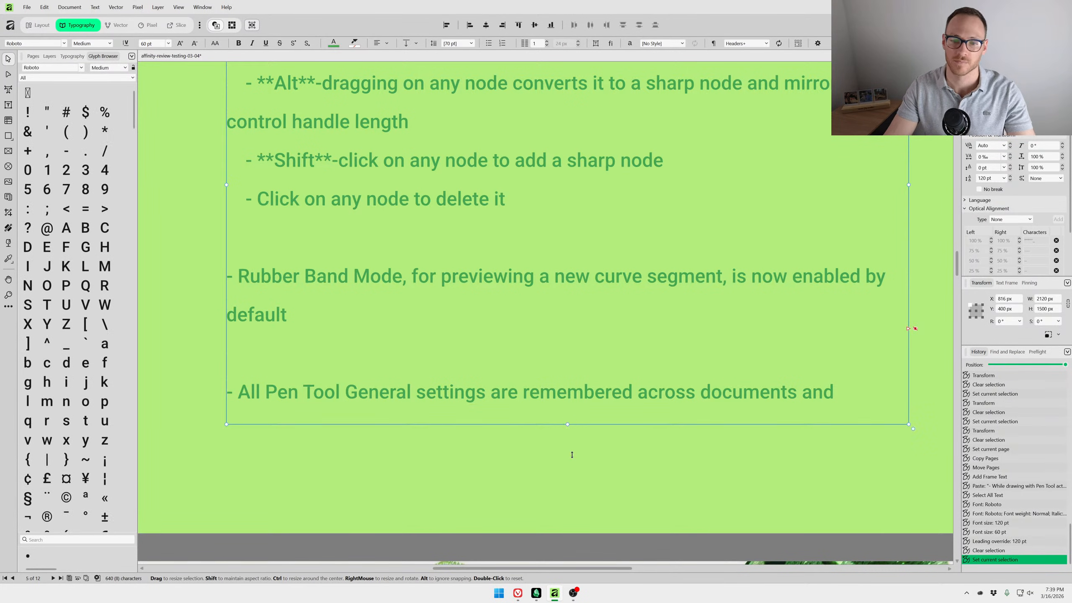
left_click_drag(568, 421, 575, 510)
left_click_drag(657, 548, 670, 258)
left_click_drag(632, 550, 679, 330)
scroll(668, 346, "down", 3)
left_click_drag(625, 387, 534, 312)
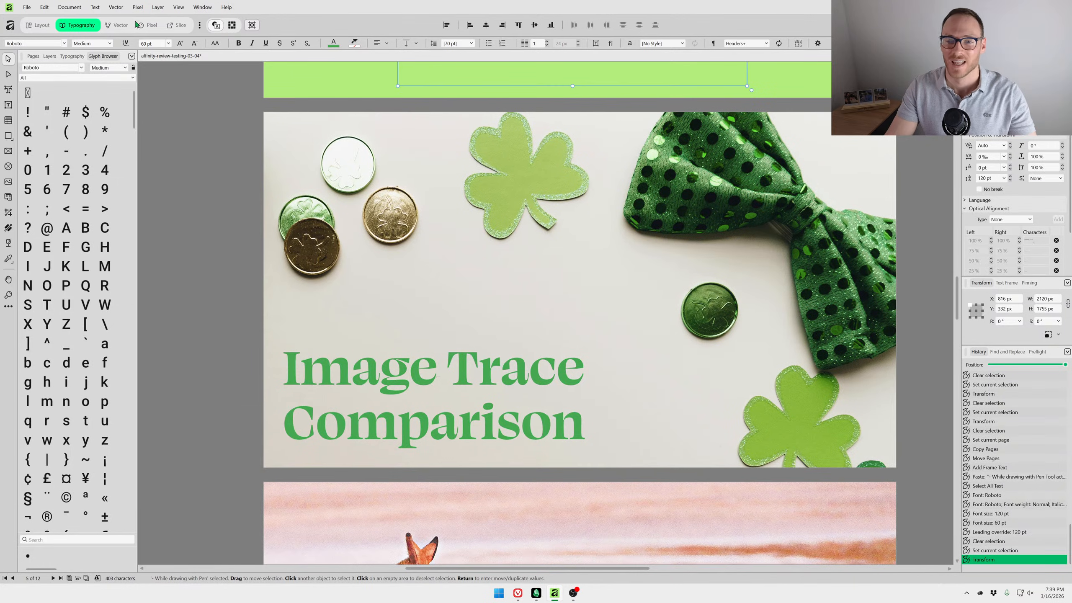
Switch to the Vector studio and delete the notes text frame from Page 5.
key("F4")
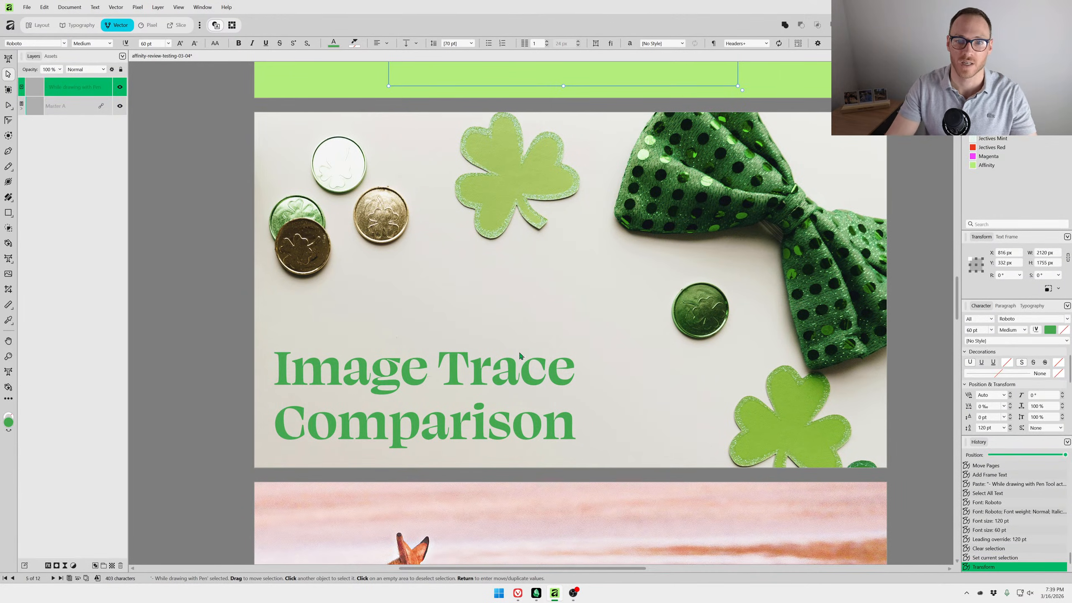
scroll(519, 396, "down", 1)
scroll(518, 403, "up", 3)
scroll(537, 238, "down", 3)
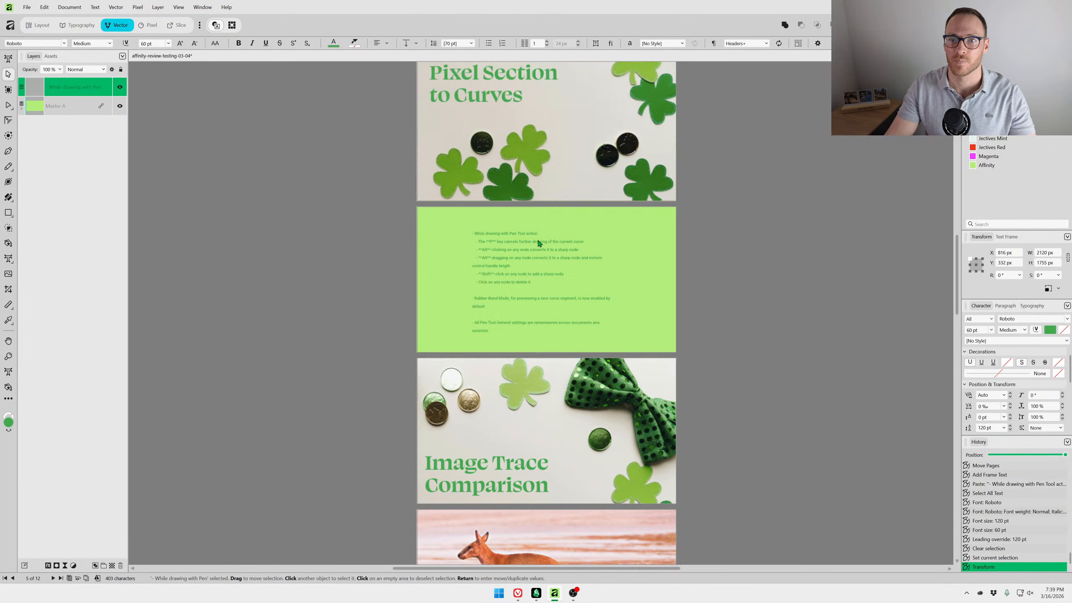
scroll(537, 238, "up", 3)
key("Delete")
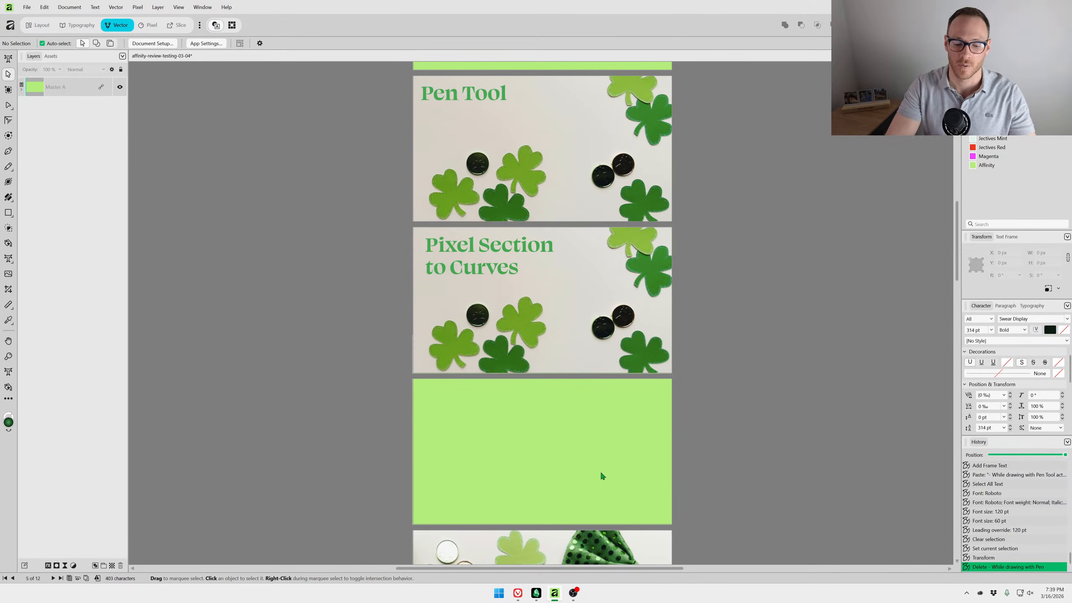
On the Pen Tool page, start a Pen Tool curve at the notch beside the light green clover's top leaf, with its handle pulled upward.
scroll(557, 187, "up", 4)
scroll(573, 434, "up", 3)
scroll(538, 450, "up", 3)
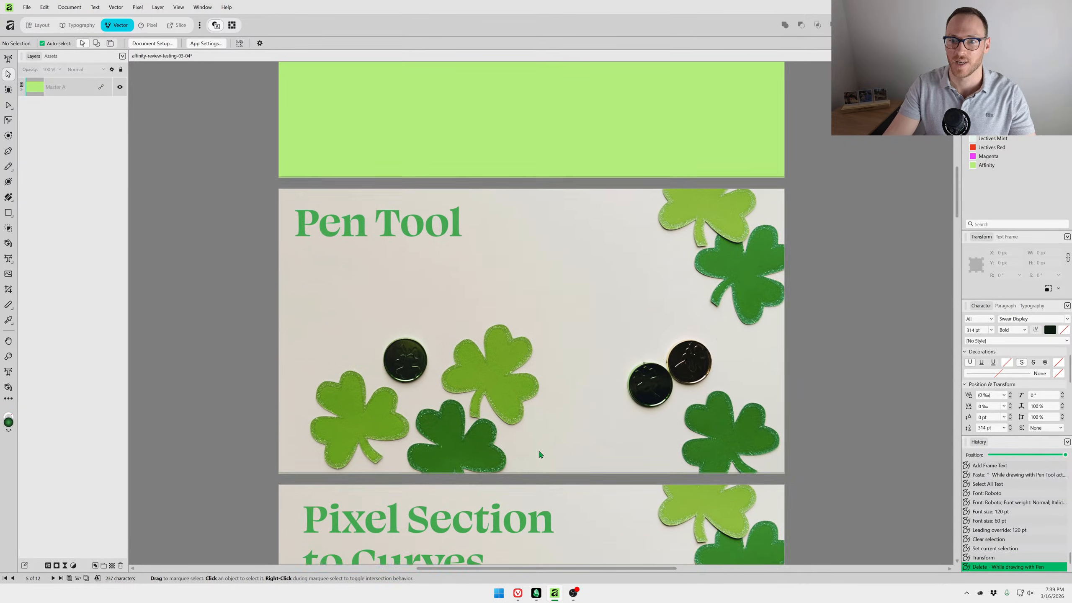
scroll(492, 367, "up", 2)
scroll(492, 366, "up", 2)
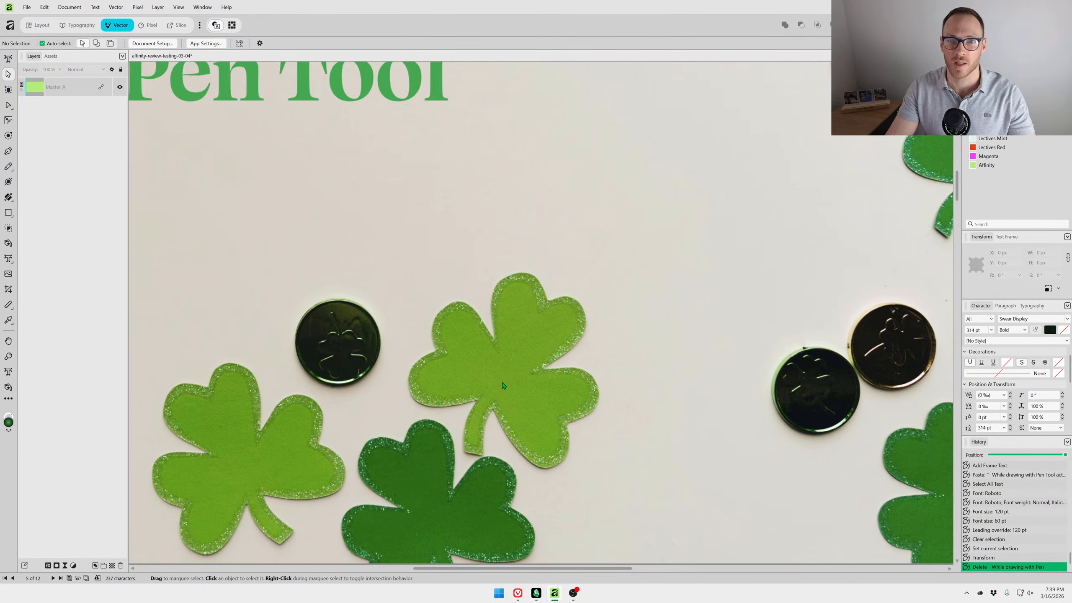
key("p")
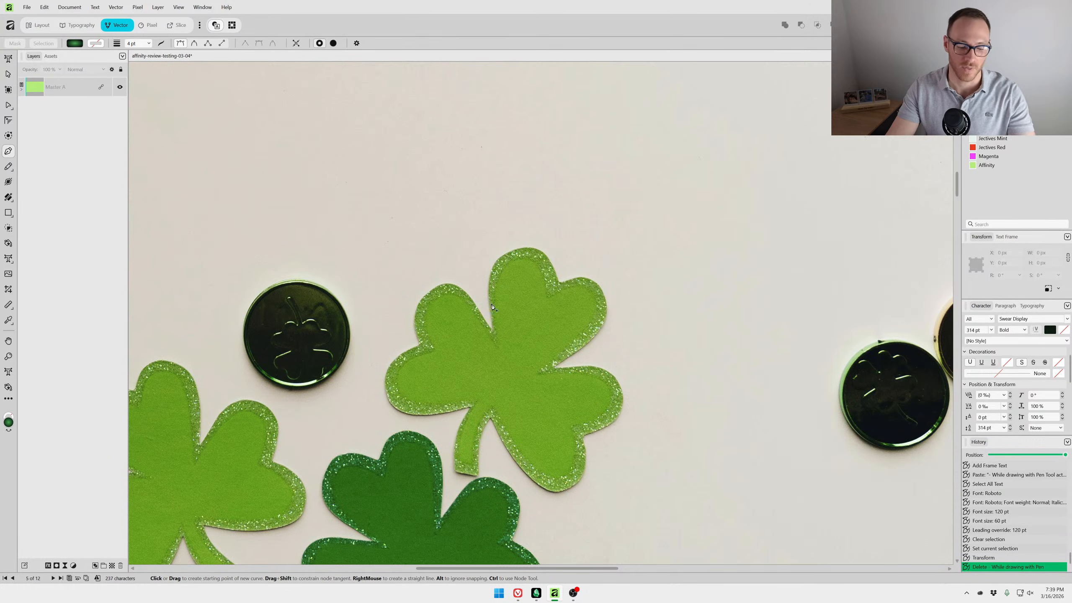
scroll(503, 333, "up", 2)
scroll(506, 296, "down", 1)
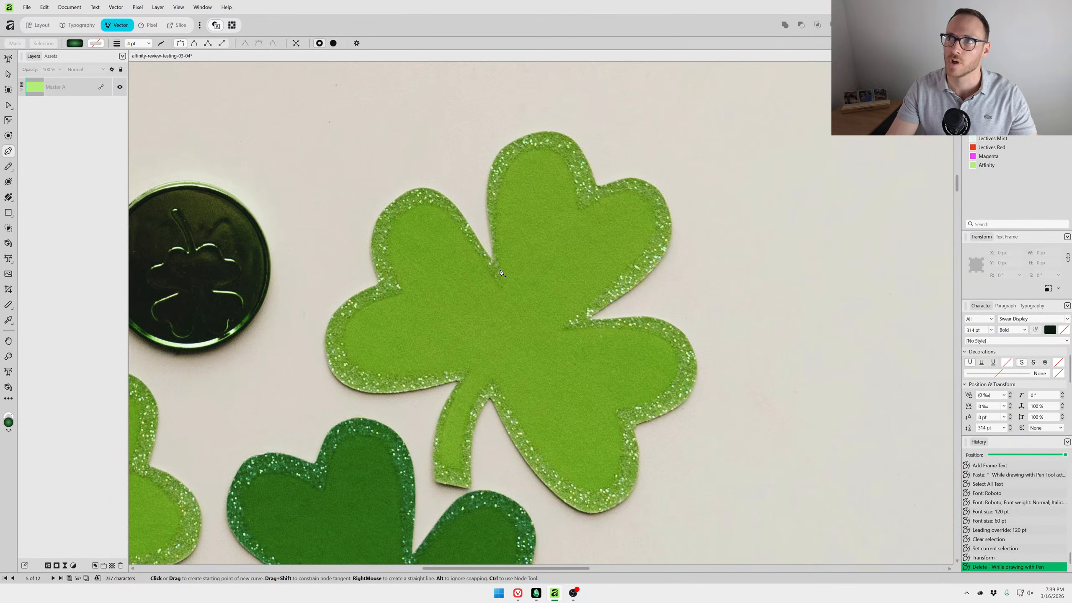
left_click_drag(494, 258, 479, 178)
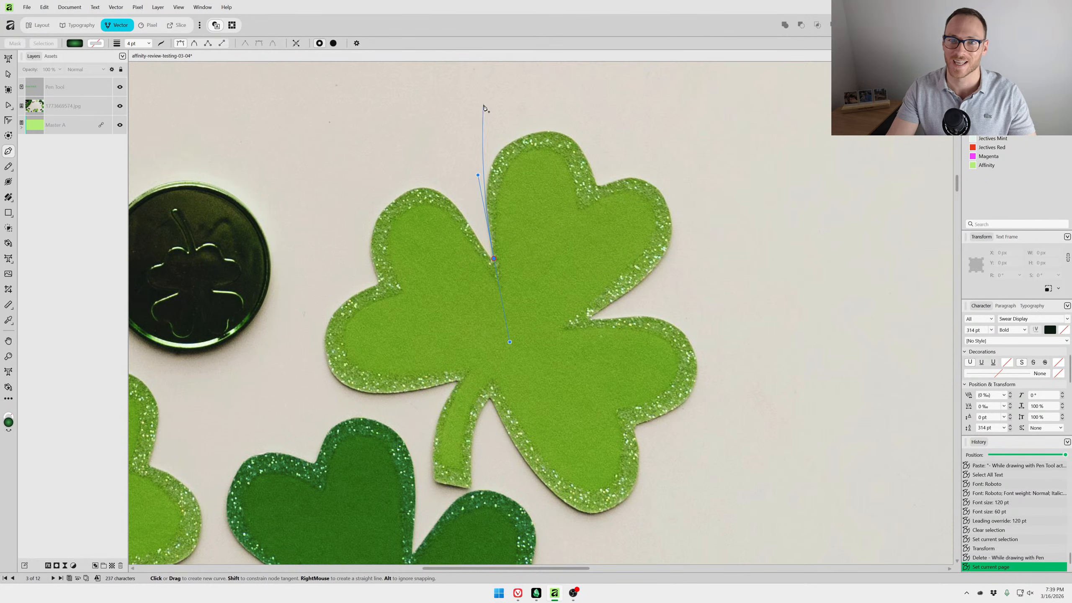
Extend the curve with two smooth nodes, over the top of the clover leaf and down to the notch between its lobes.
scroll(486, 140, "up", 5)
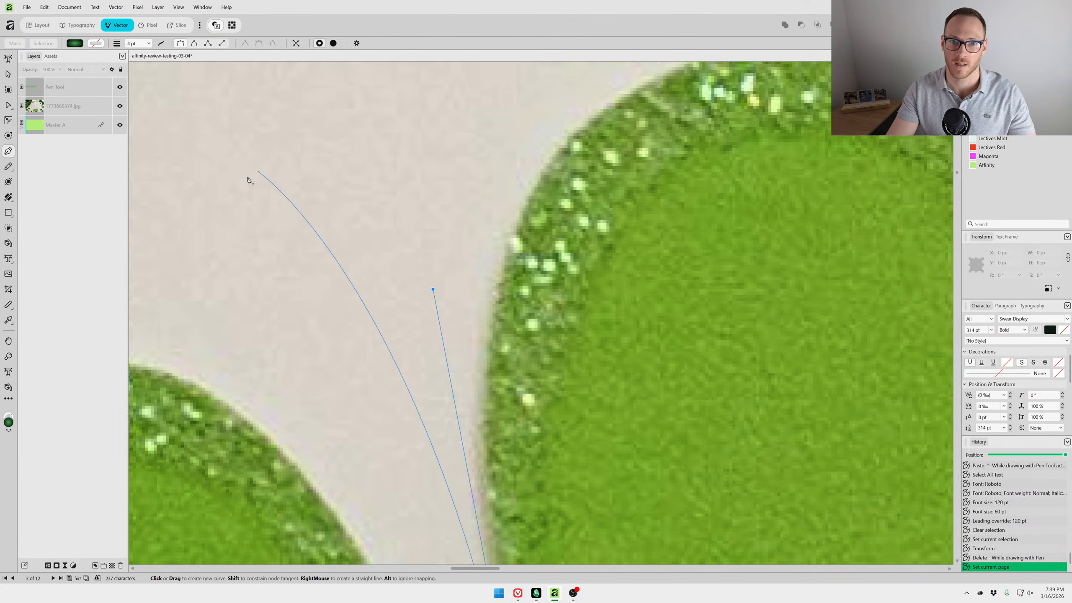
scroll(422, 131, "down", 5)
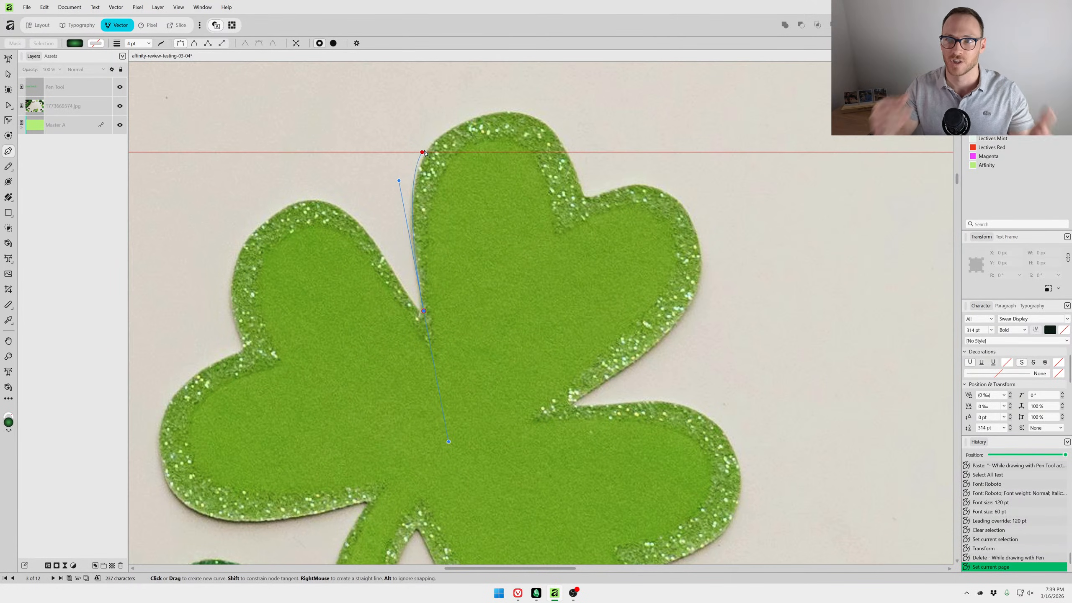
left_click_drag(502, 183, 514, 255)
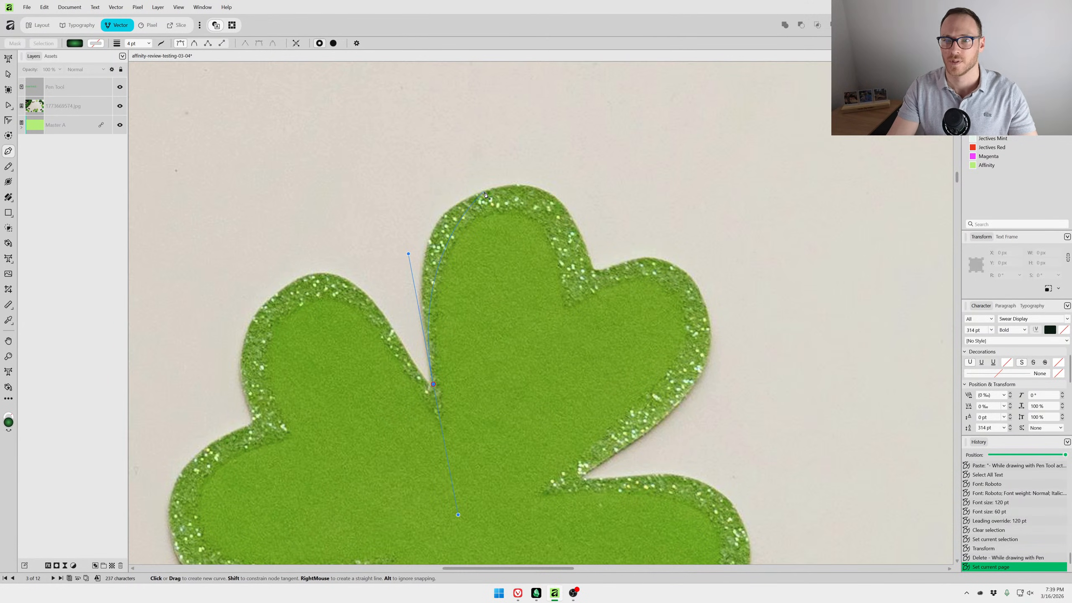
left_click_drag(484, 191, 547, 167)
left_click_drag(594, 270, 607, 322)
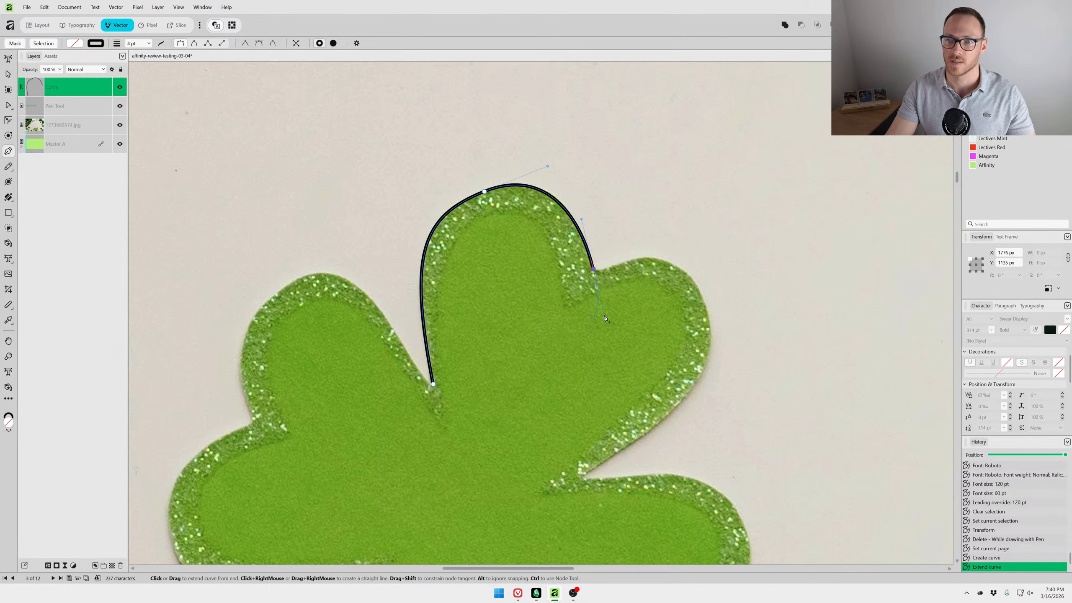
Readjust the handles of the curve's last node, and swing its leading handle out along the edge of the adjoining lobe.
scroll(616, 280, "up", 5)
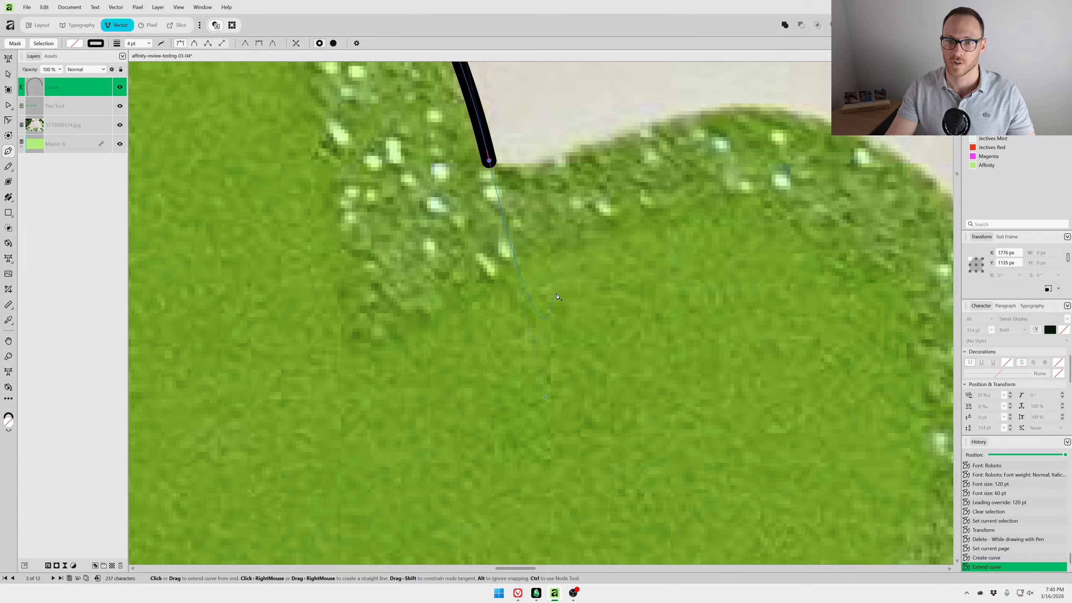
scroll(556, 296, "down", 3)
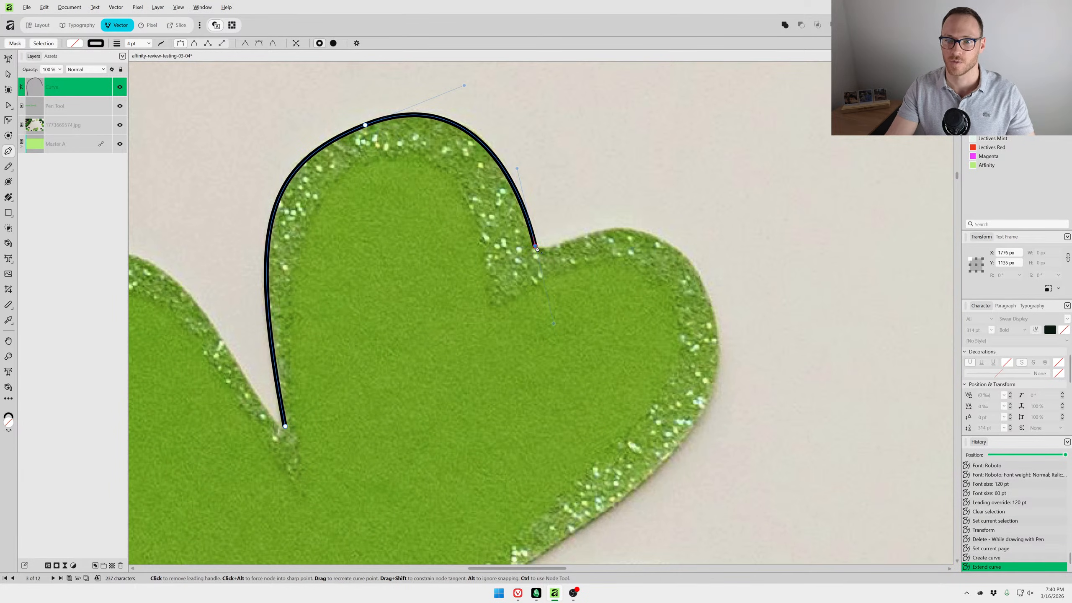
left_click_drag(536, 248, 565, 340)
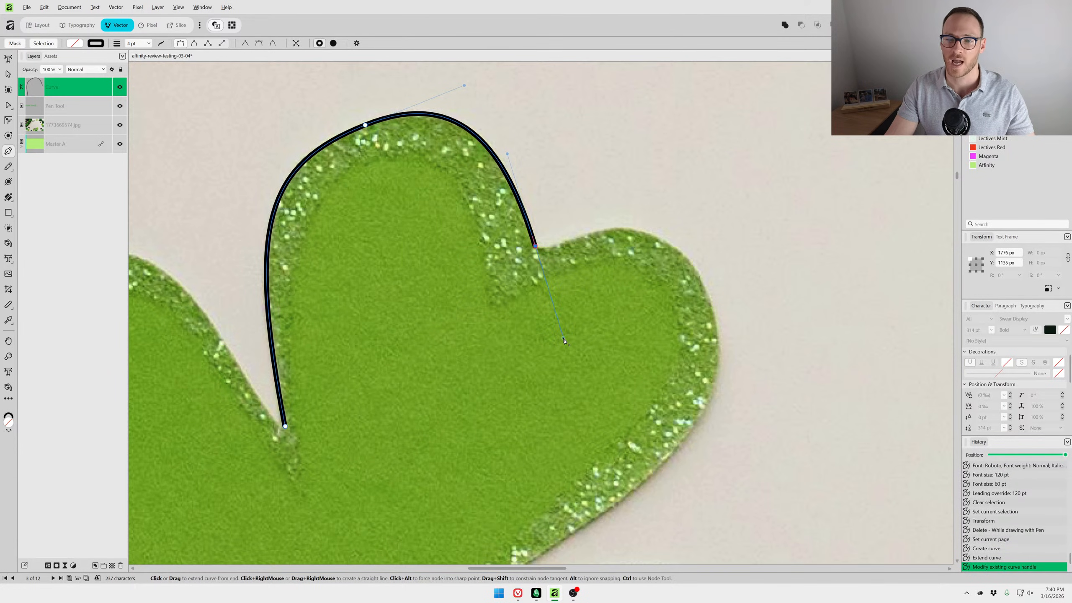
left_click(570, 346)
key("ctrl+z")
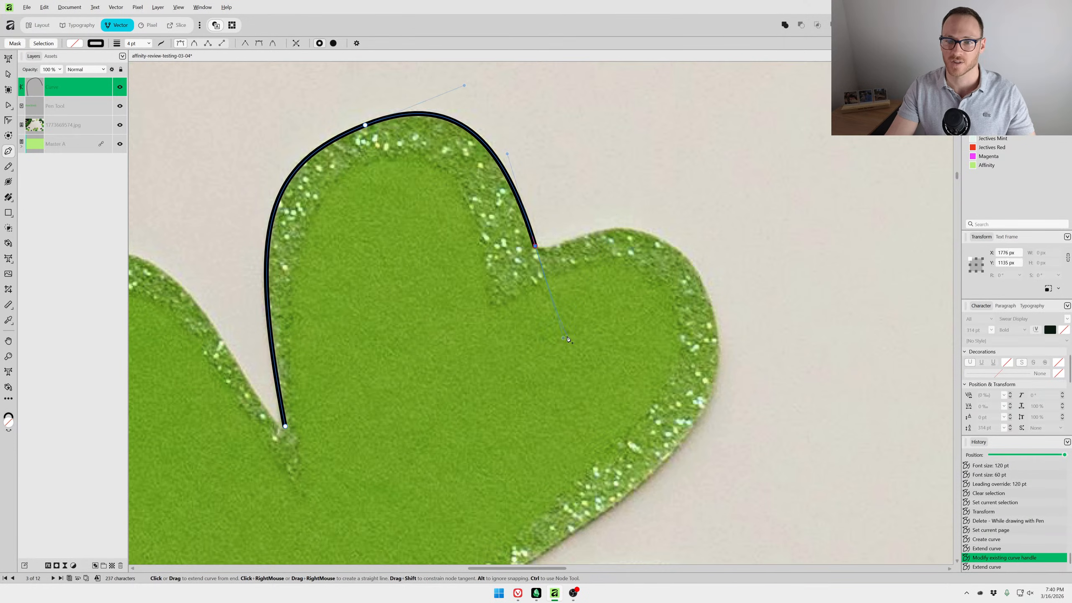
left_click_drag(563, 338, 654, 217)
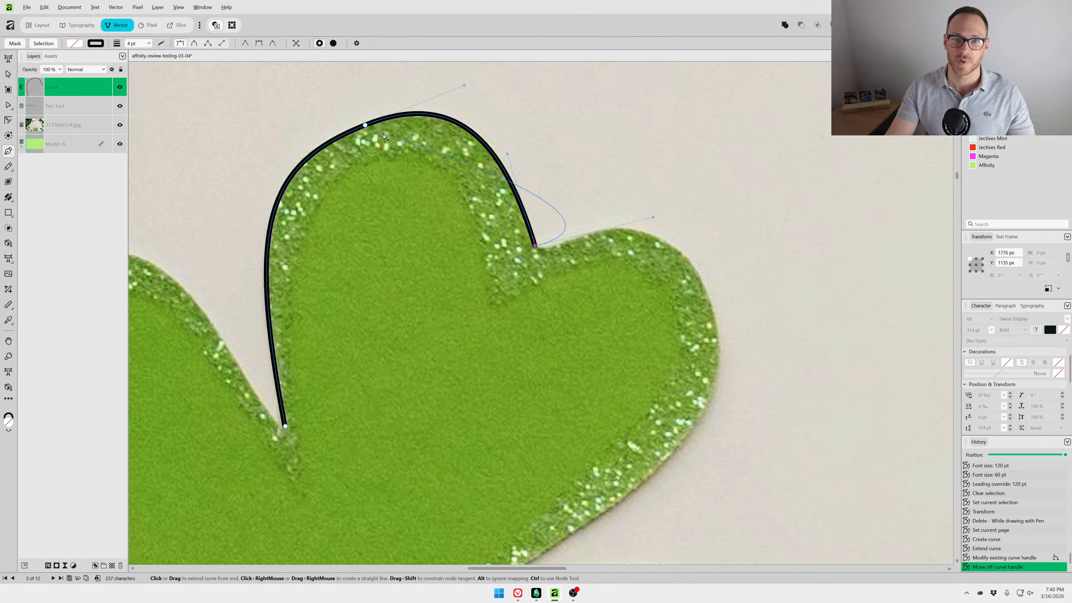
Extend the curve with a smooth node on the outer edge of the top leaf's second lobe.
scroll(363, 127, "up", 2)
scroll(363, 127, "up", 4)
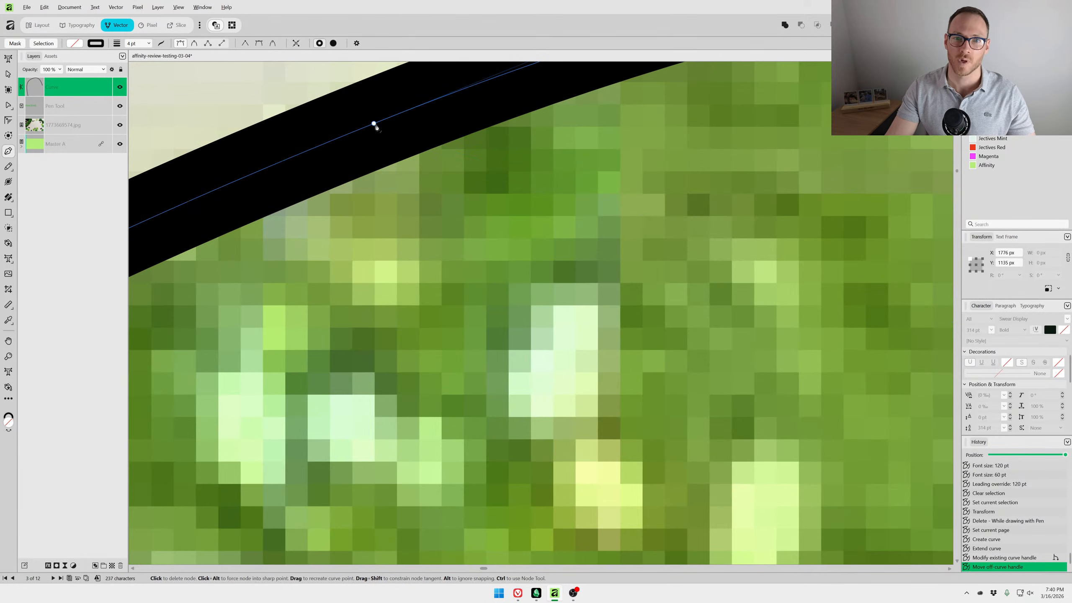
scroll(374, 127, "down", 6)
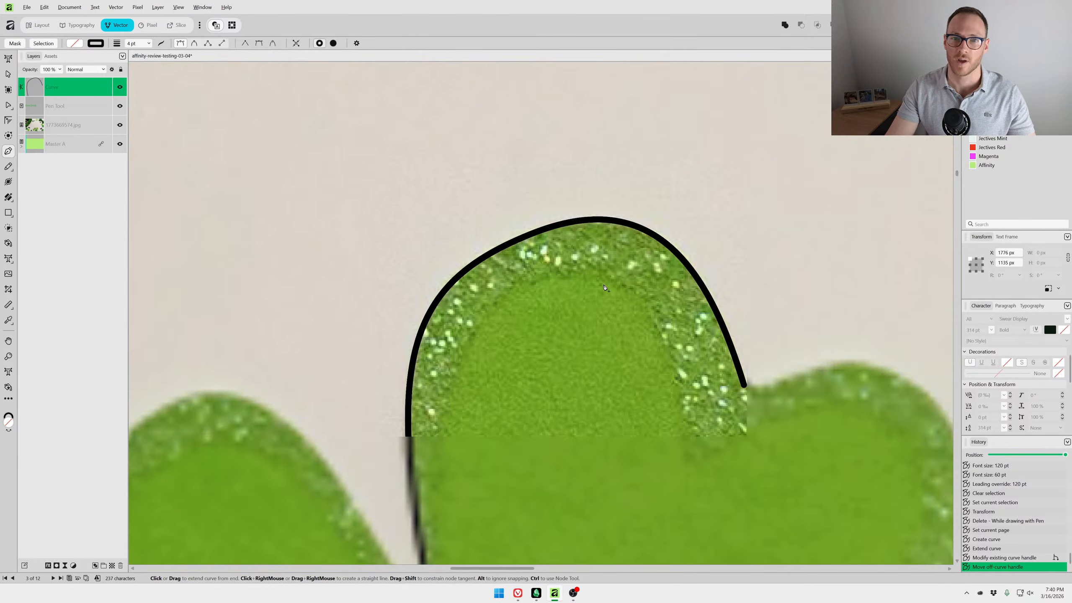
scroll(662, 317, "up", 6)
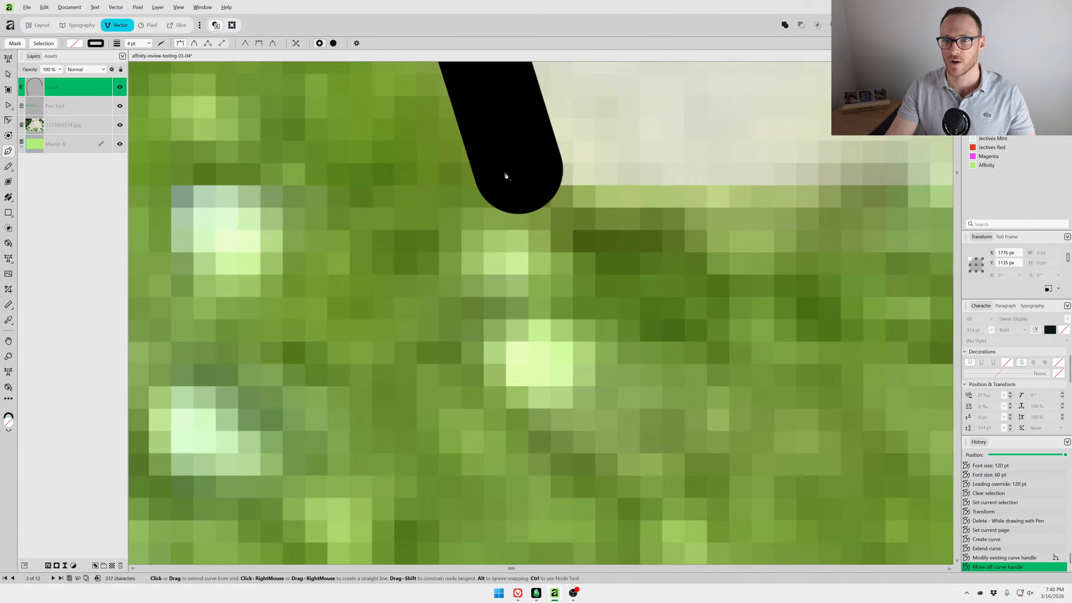
scroll(561, 178, "down", 7)
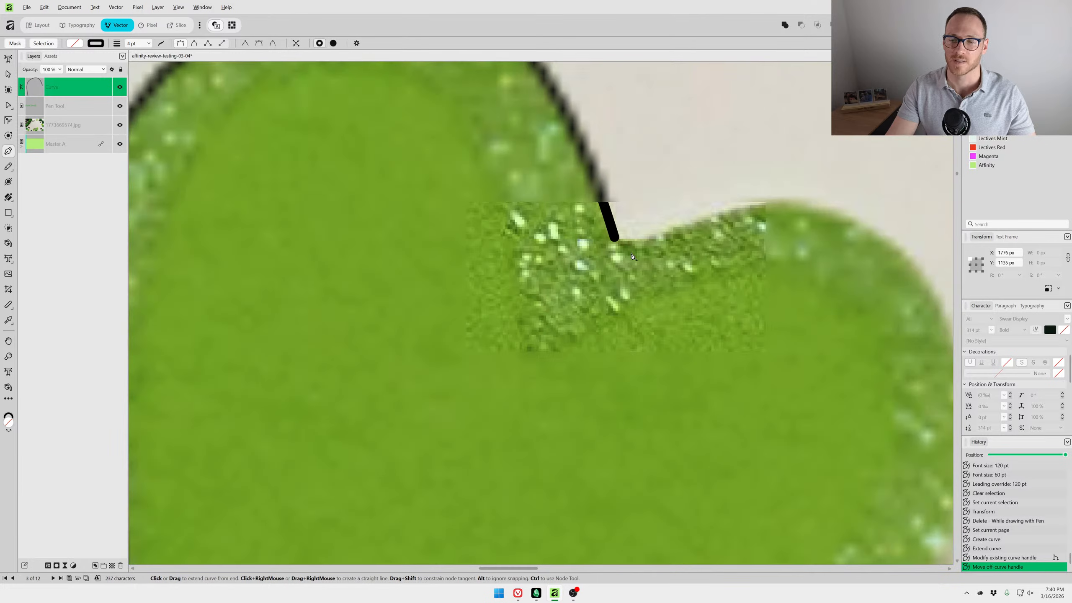
left_click_drag(701, 274, 599, 239)
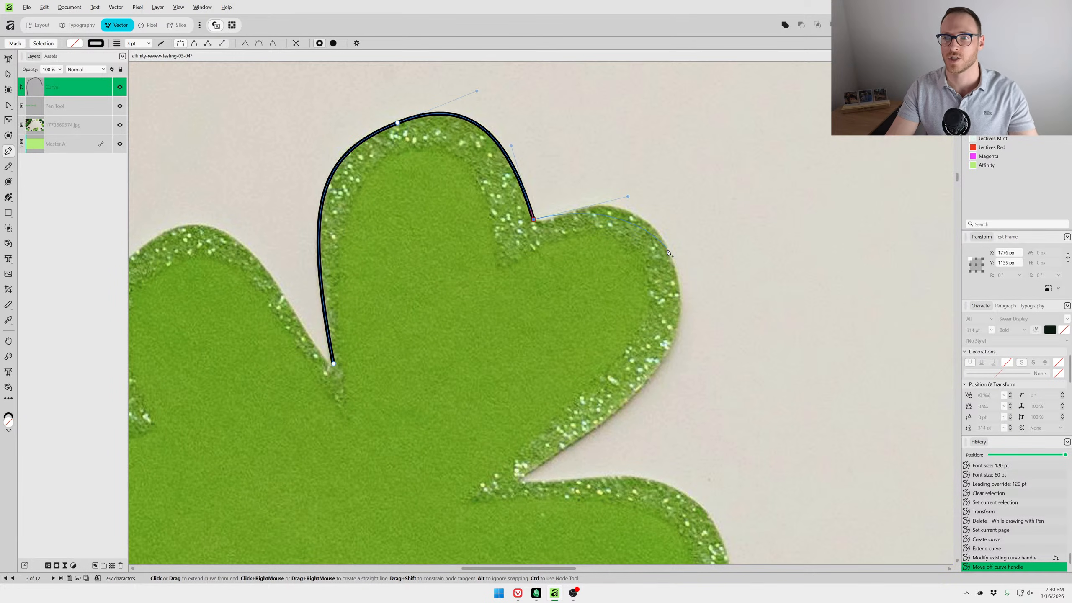
left_click_drag(668, 252, 689, 295)
Extend the curve to the notch below the top leaf, then add two smooth nodes around the lower right leaf's upper lobe.
scroll(717, 405, "down", 5)
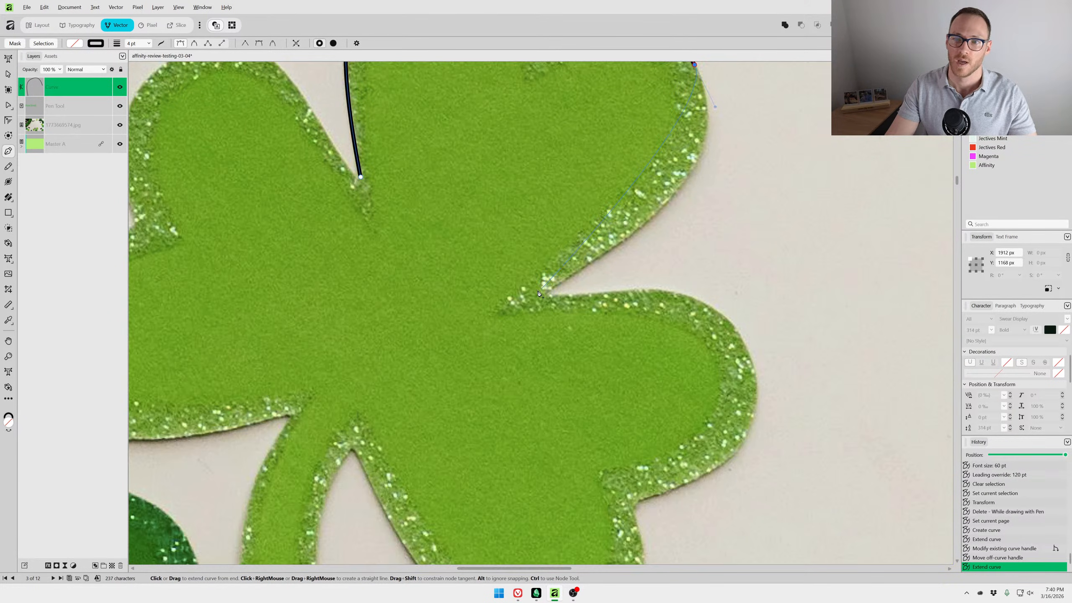
left_click(547, 293)
left_click_drag(546, 293, 368, 376)
left_click(672, 295)
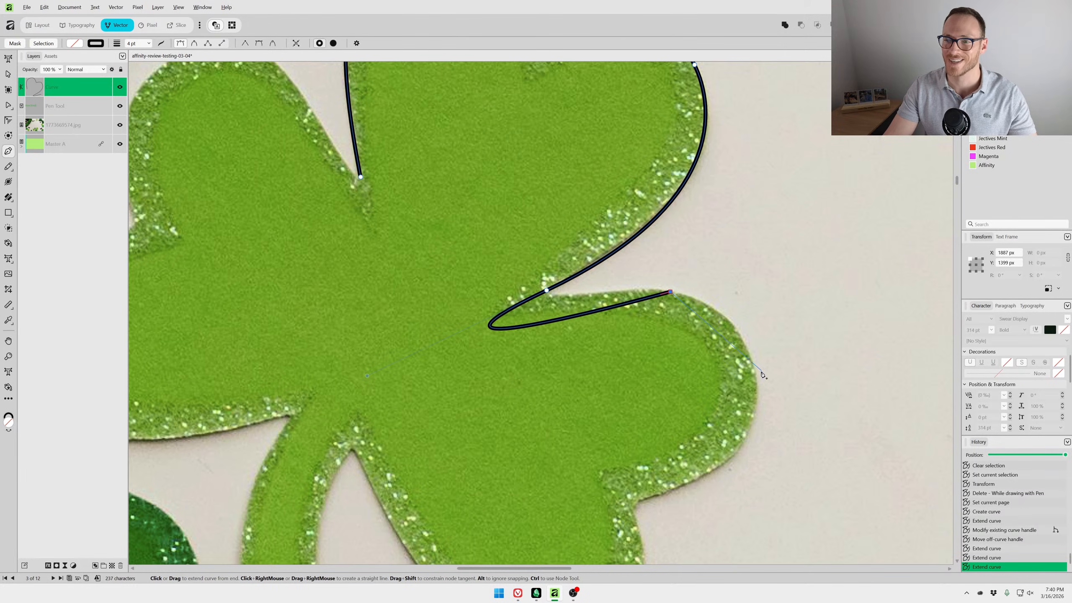
left_click_drag(756, 370, 772, 442)
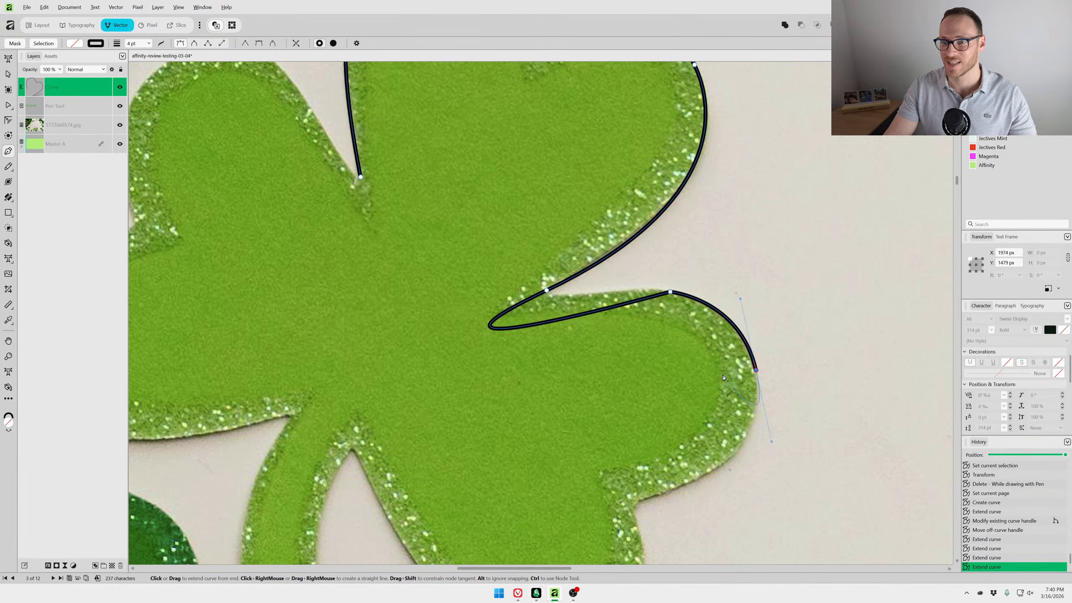
Remove the extra node atop the lower right leaf's upper lobe and swing the notch node's leading handle along that lobe's edge.
key("Escape")
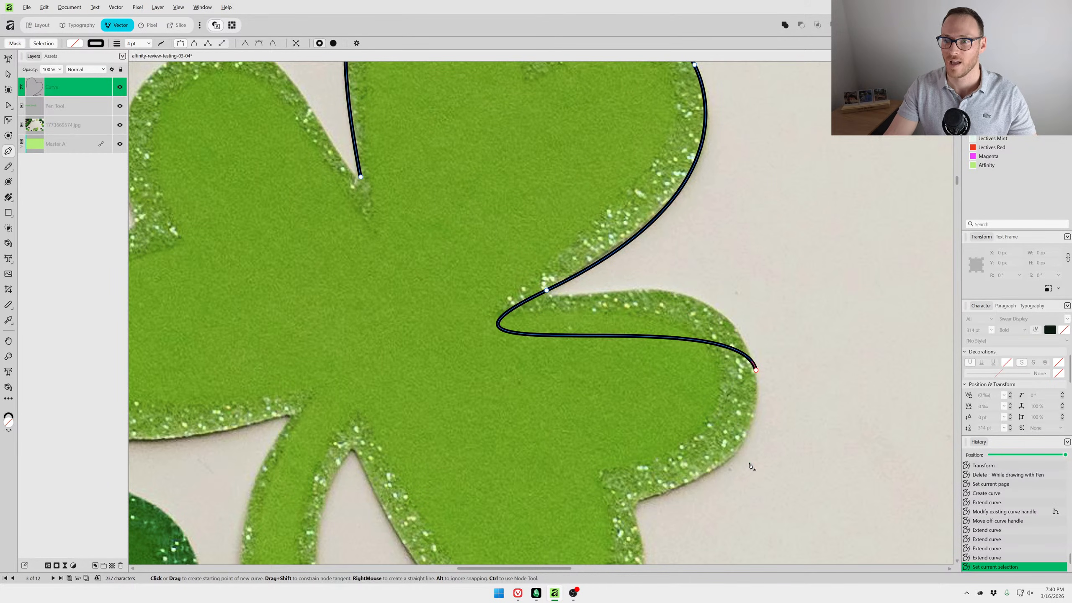
left_click_drag(545, 291, 695, 286)
left_click_drag(396, 295, 723, 184)
Try to extend the curve to the notch between the lower right leaf's lobes and turn its leading handle down the next lobe.
scroll(745, 363, "down", 3)
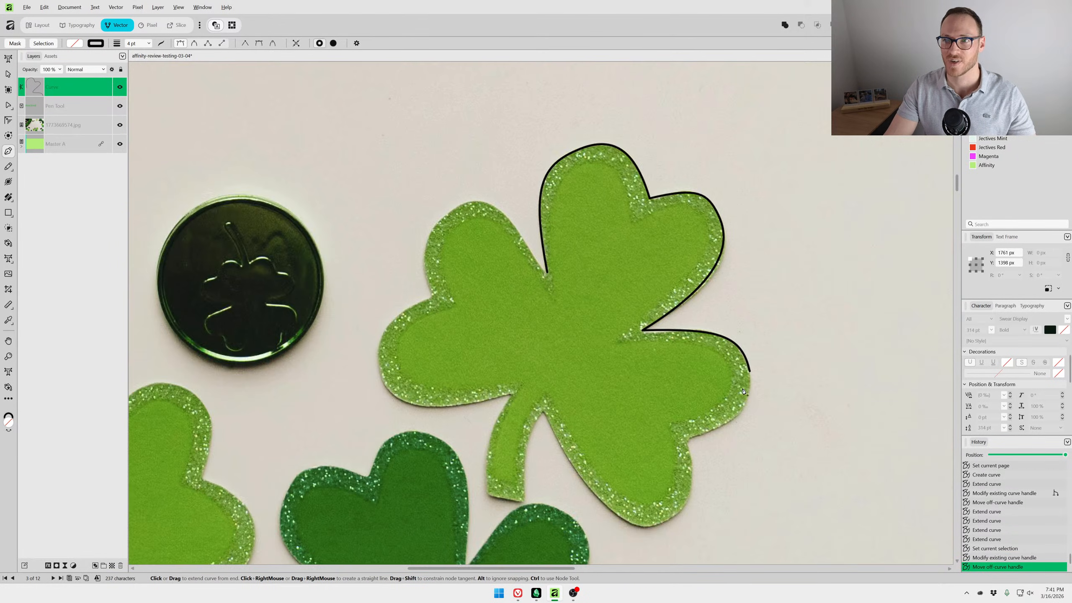
left_click_drag(743, 364, 700, 279)
scroll(692, 323, "up", 1)
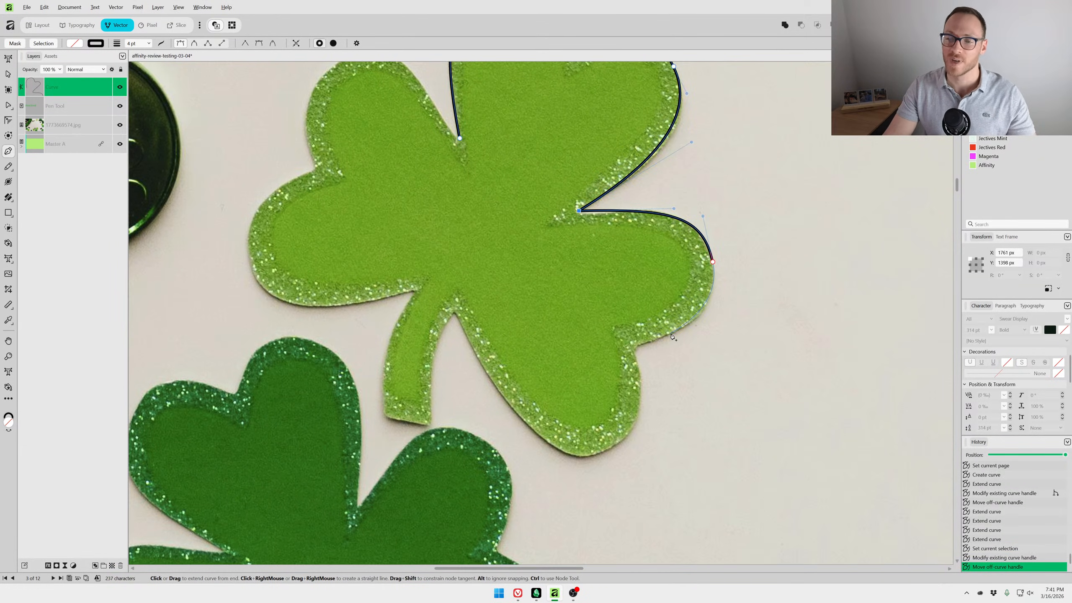
scroll(650, 354, "up", 2)
scroll(626, 415, "up", 2)
left_click_drag(618, 405, 550, 421)
scroll(684, 296, "down", 5)
left_click_drag(650, 173, 668, 230)
key("ctrl+z")
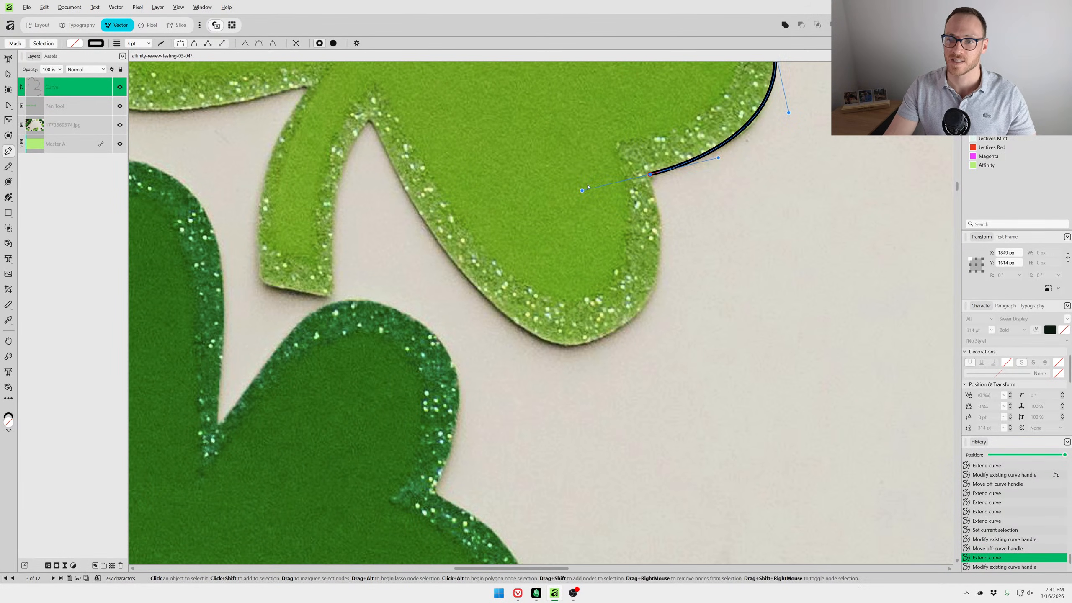
Try to reshape the handle of the lower right leaf's notch node, and undo back to before that node was added.
left_click(651, 174)
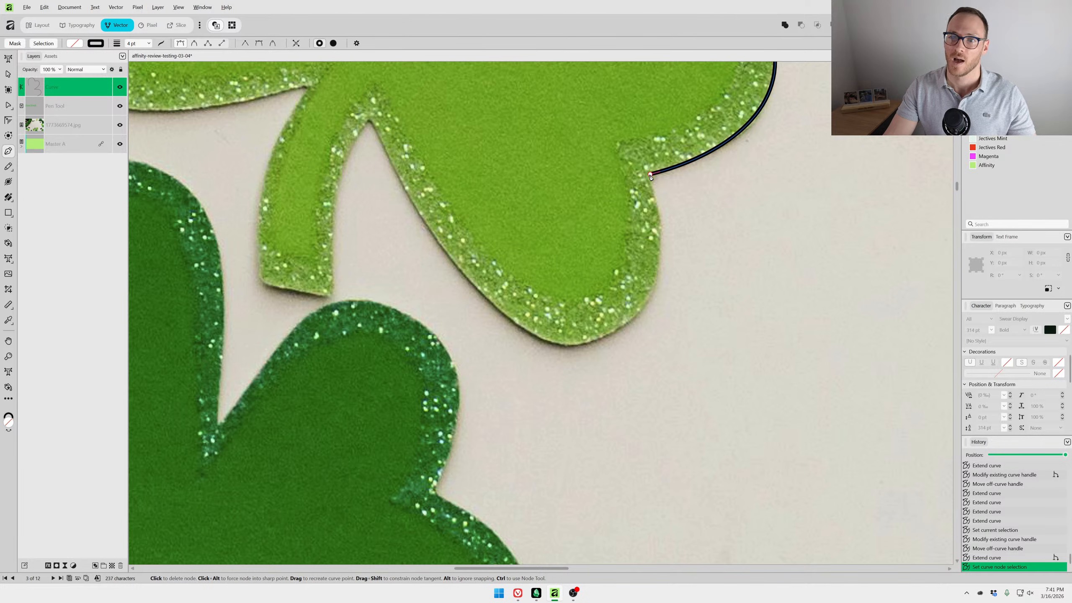
mouse_move(651, 176)
left_mouse_down()
mouse_move(683, 240)
mouse_move(682, 304)
mouse_move(667, 165)
left_mouse_up()
scroll(684, 220, "down", 3)
scroll(684, 219, "up", 1)
key("ctrl+z")
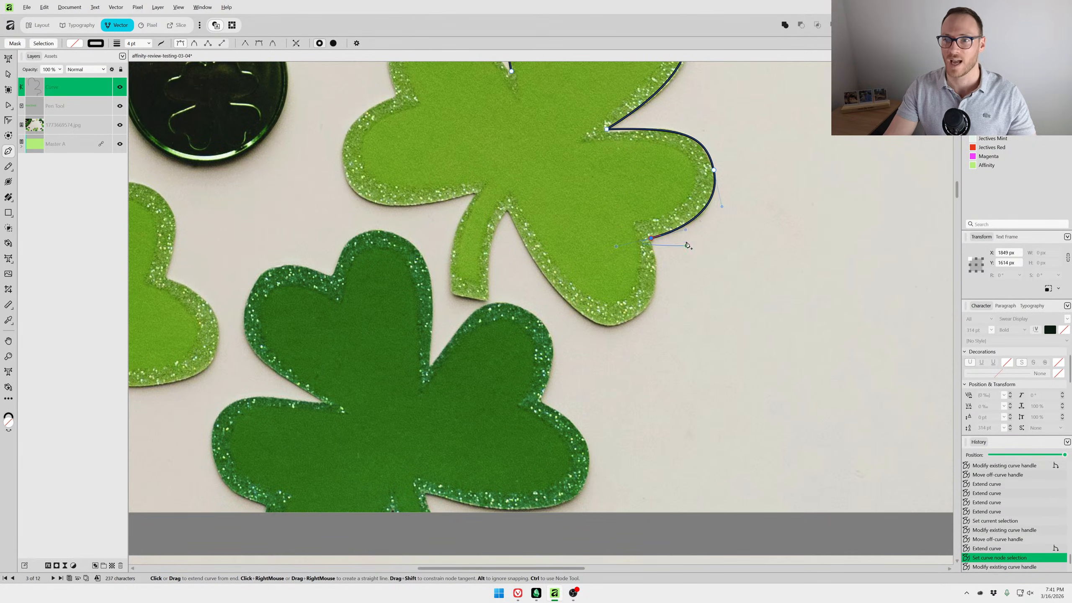
key("ctrl+z")
key("ctrl+z")
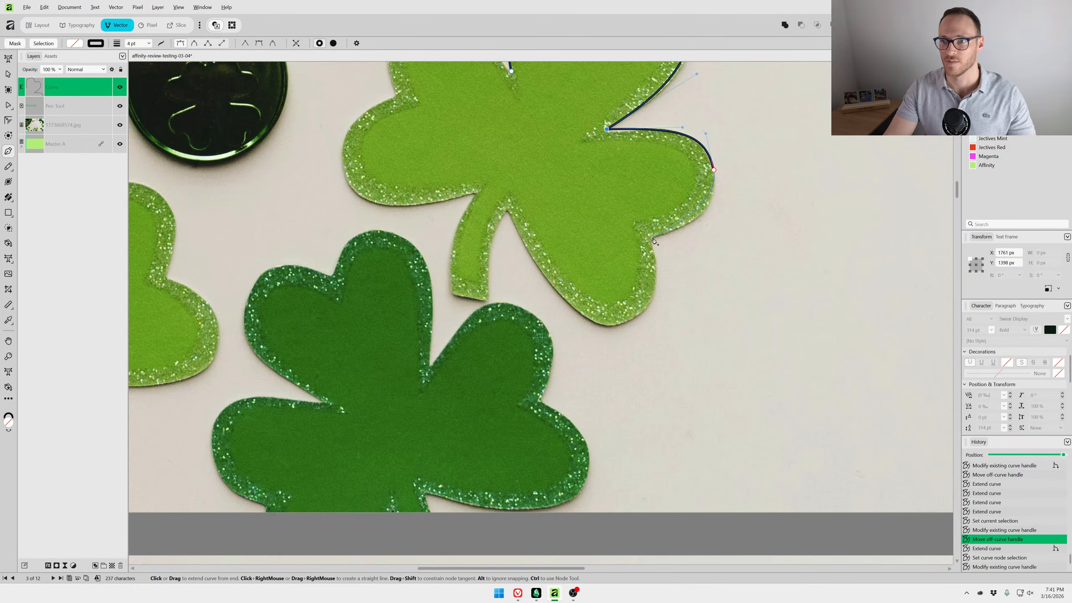
Extend the curve to the lower right leaf's notch with its leading handle swung downward, then add a smooth node near the lower lobe's tip.
scroll(659, 246, "up", 2)
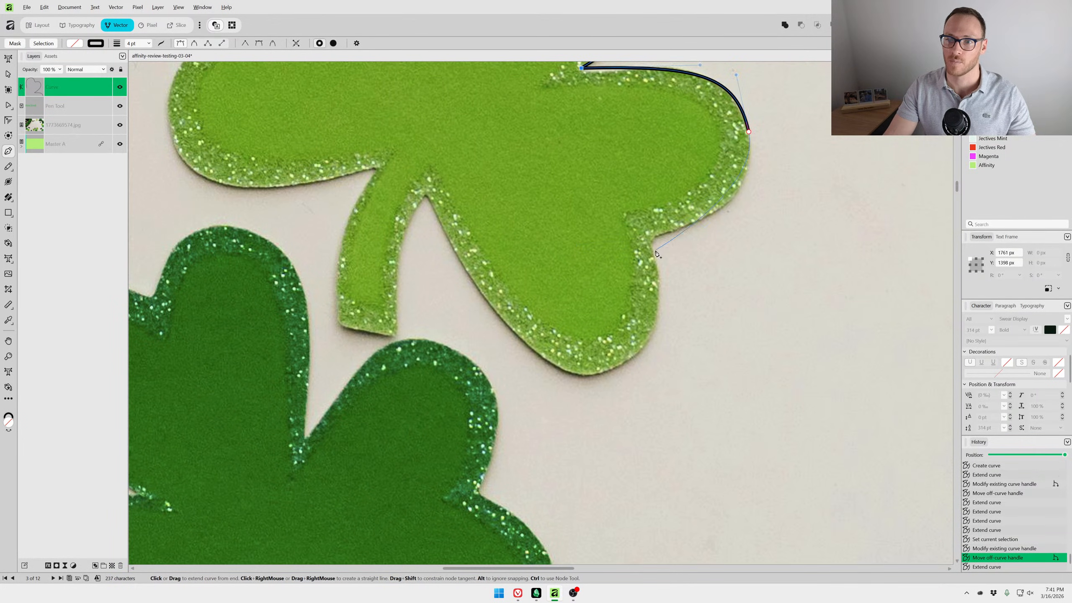
left_click_drag(653, 240, 589, 249)
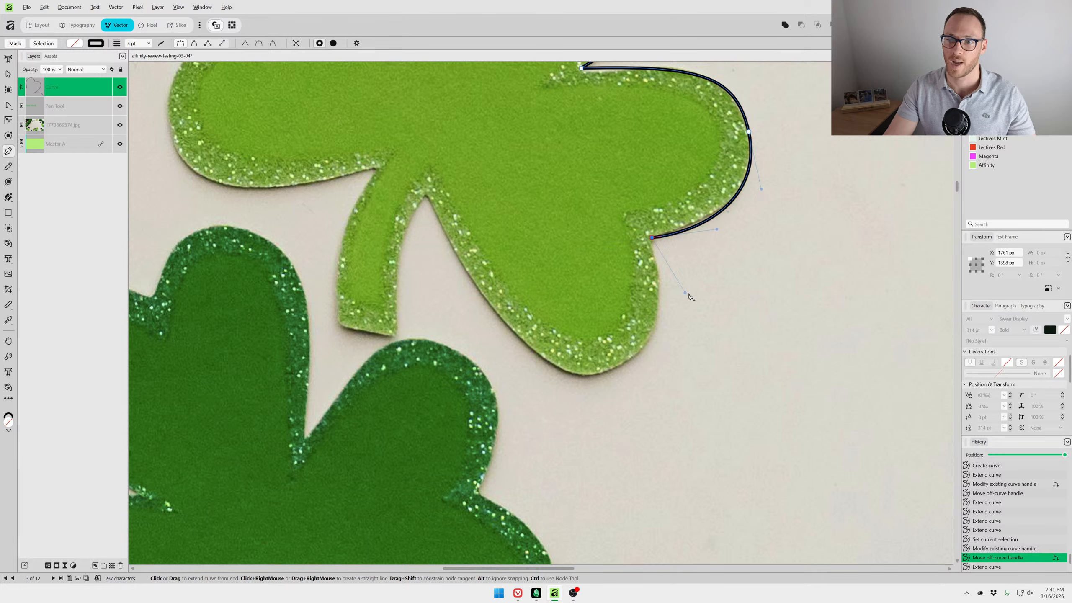
left_click_drag(675, 336, 600, 384)
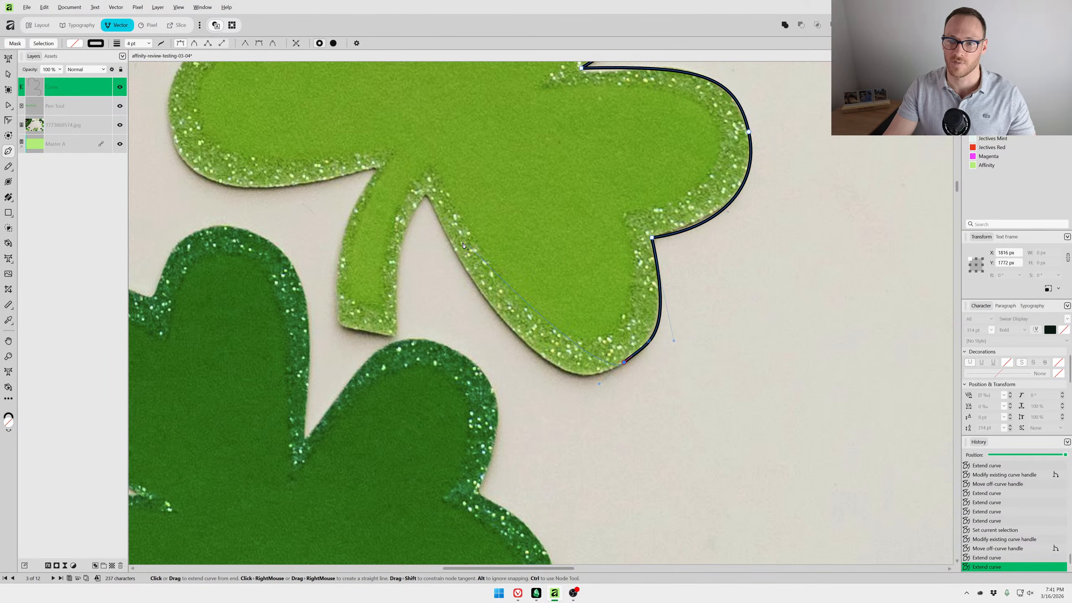
Try two handle pulls for a node at the notch between the lower right leaf and the stem, undoing each.
left_click(427, 198)
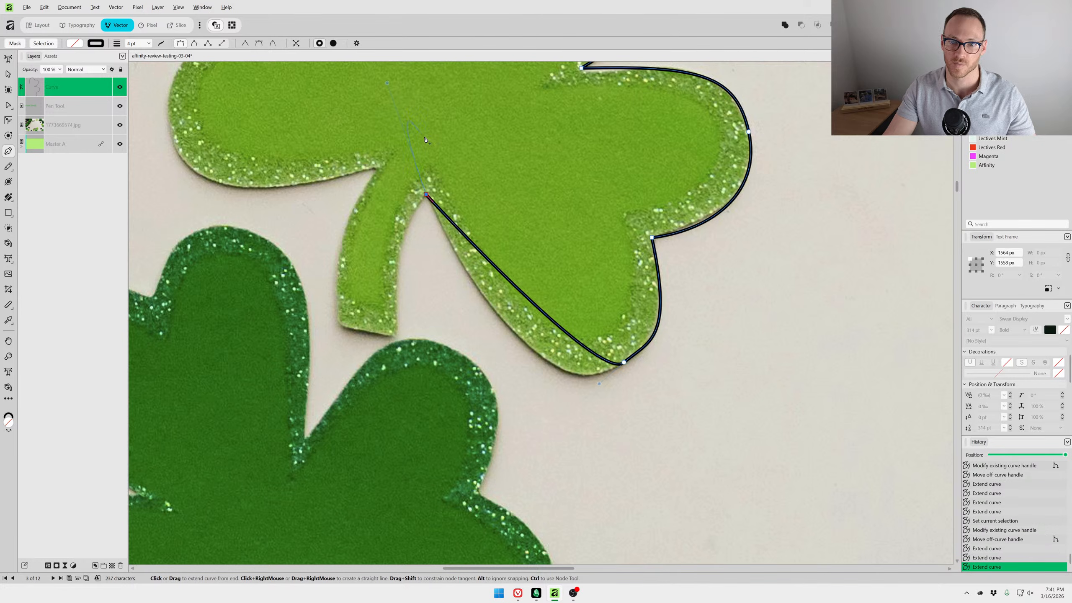
key("ctrl+z")
left_click_drag(425, 195, 344, 109)
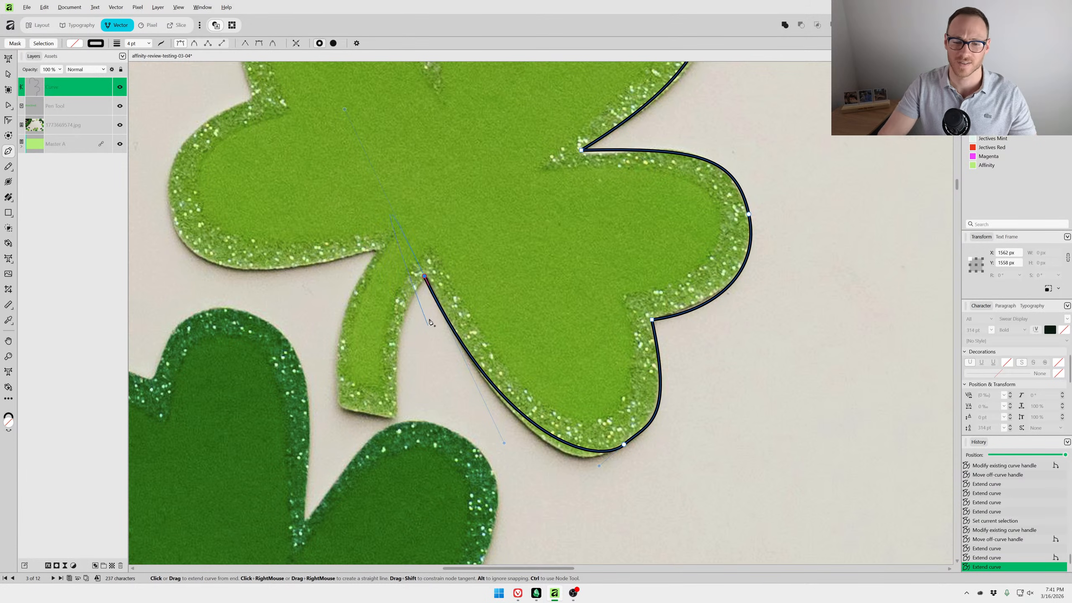
key("ctrl+z")
key("ctrl+z")
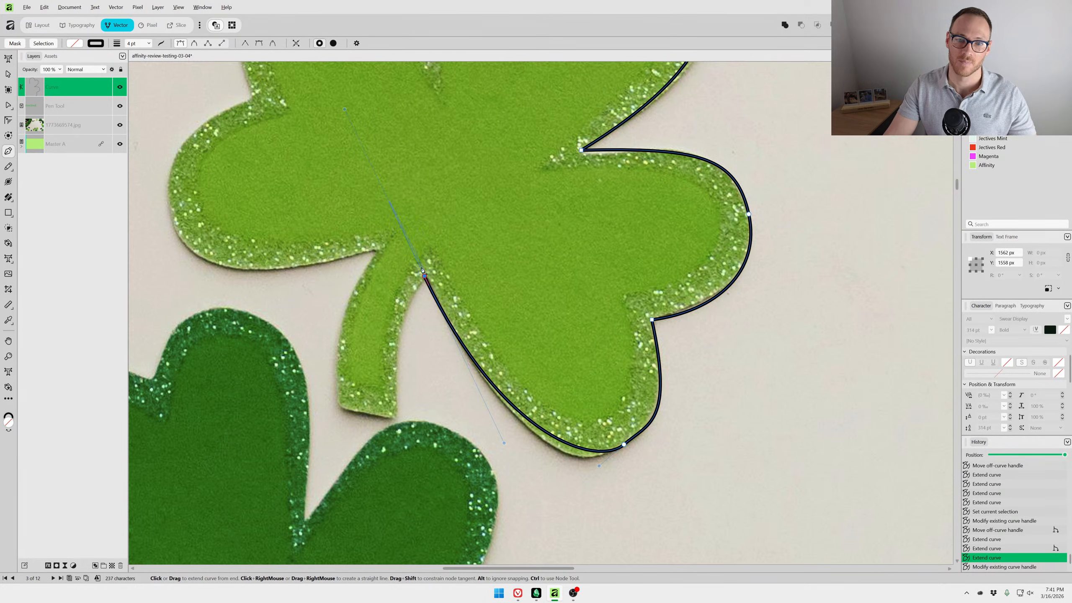
Extend the curve to the notch beside the stem, then trace the stem down, across its end and up to the left leaf.
left_click_drag(426, 278, 346, 101)
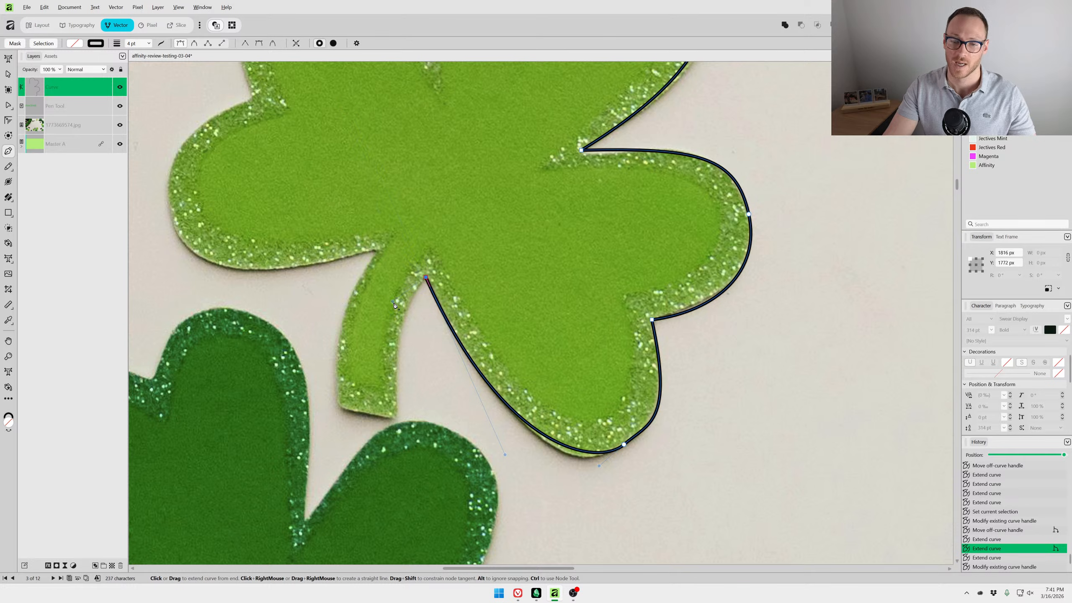
scroll(392, 330, "down", 5)
scroll(391, 330, "left", 3)
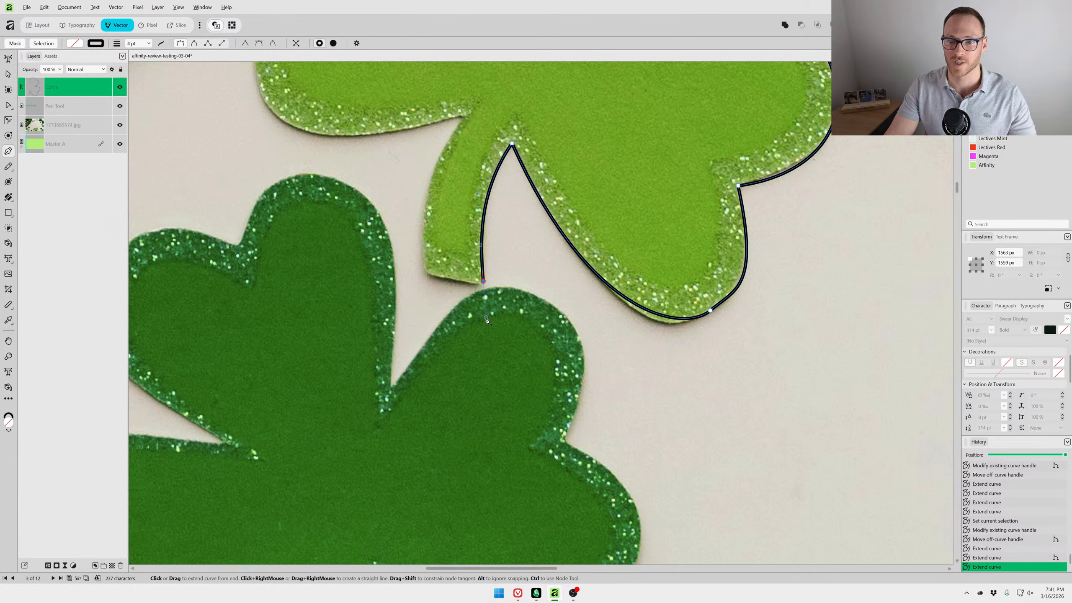
left_click(425, 272)
scroll(424, 273, "up", 5)
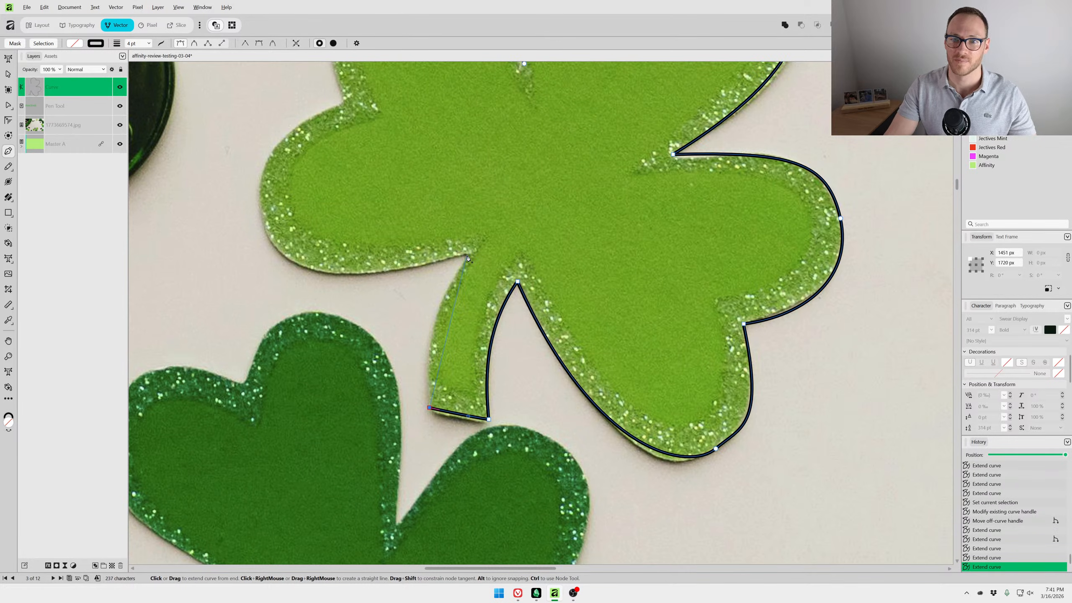
left_click_drag(526, 184, 524, 151)
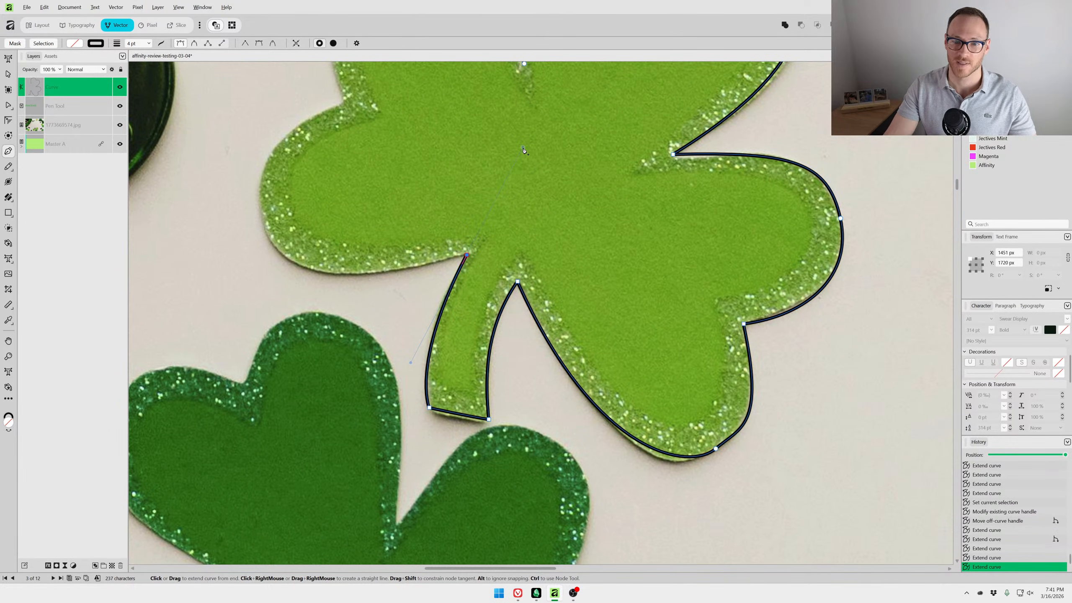
Trace both lobes of the left leaf with smooth nodes on their outer edges and a corner at the notch between them.
scroll(401, 305, "up", 3)
scroll(401, 305, "left", 5)
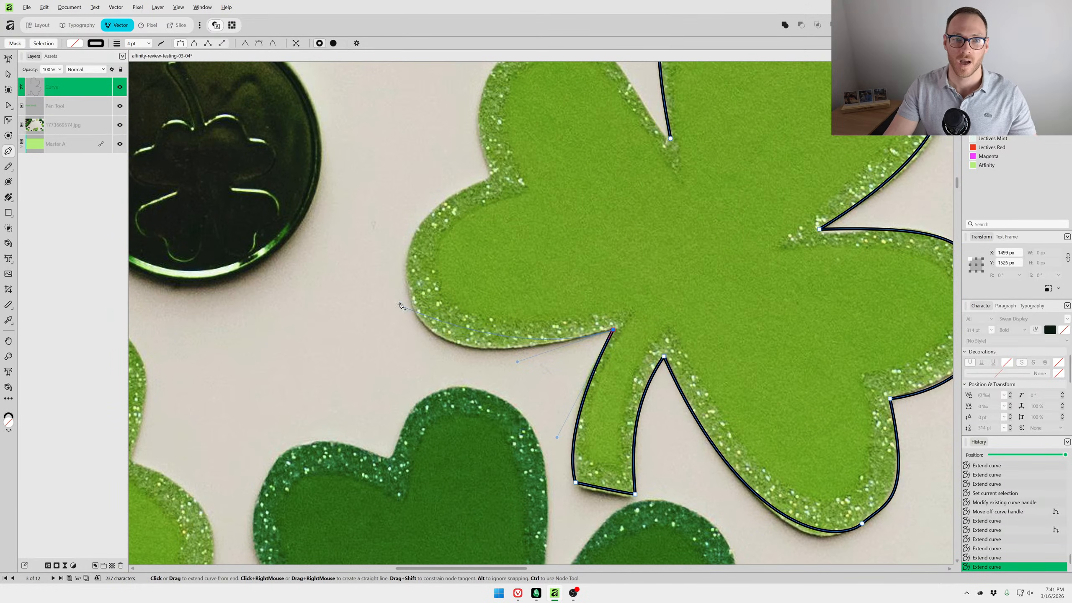
left_click_drag(405, 294, 371, 230)
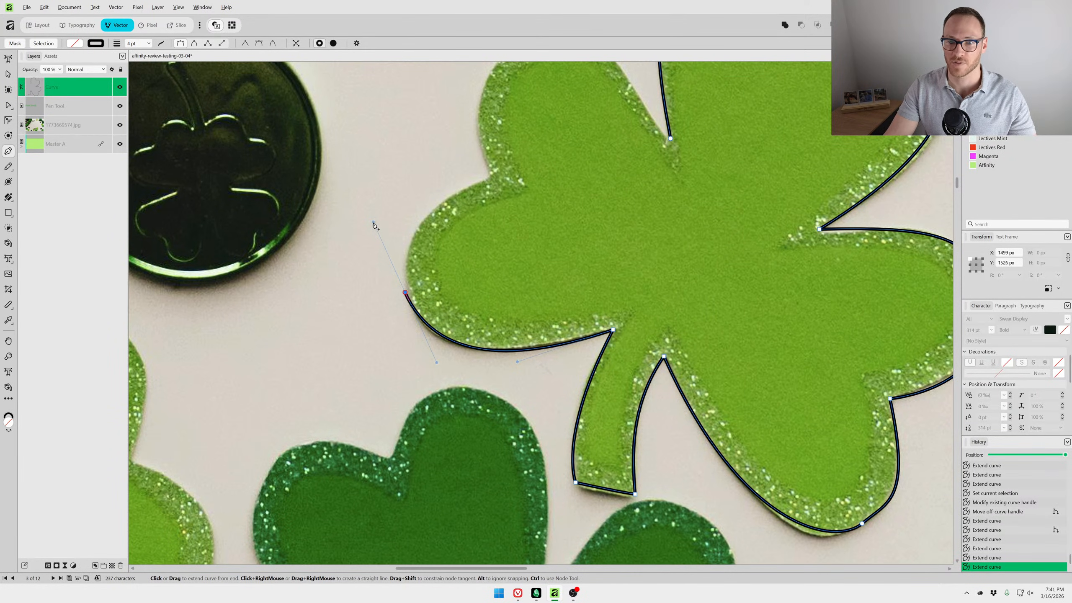
scroll(518, 175, "up", 4)
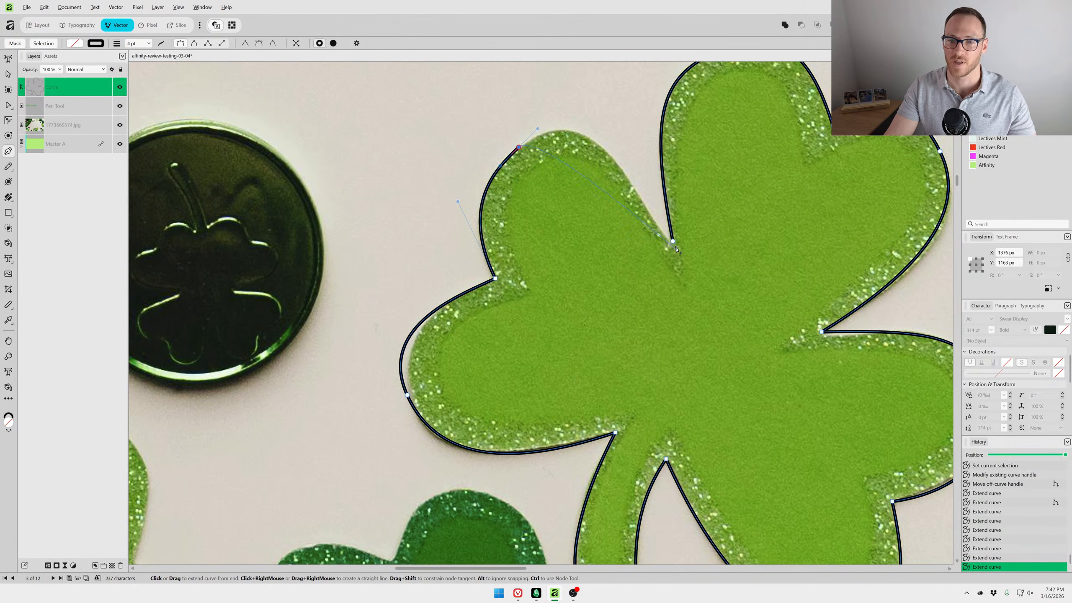
Close the curve at its starting node and switch to the Node Tool.
left_click_drag(674, 243, 690, 227)
key("a")
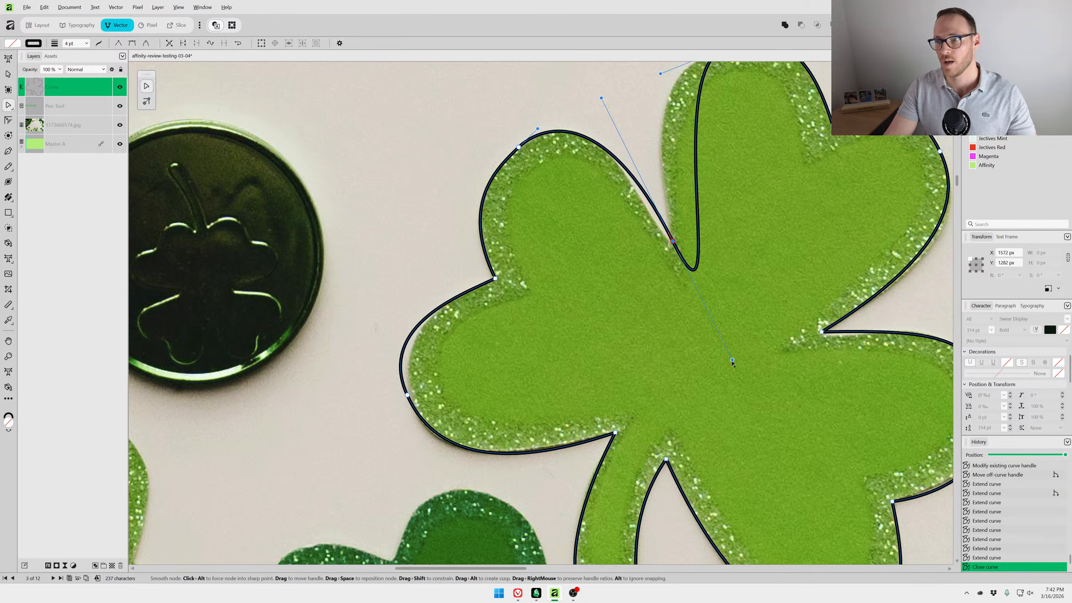
Try to move the closing node's inner handle without breaking the node's smoothness, and undo the move.
left_click_drag(733, 360, 645, 299)
scroll(644, 299, "up", 5)
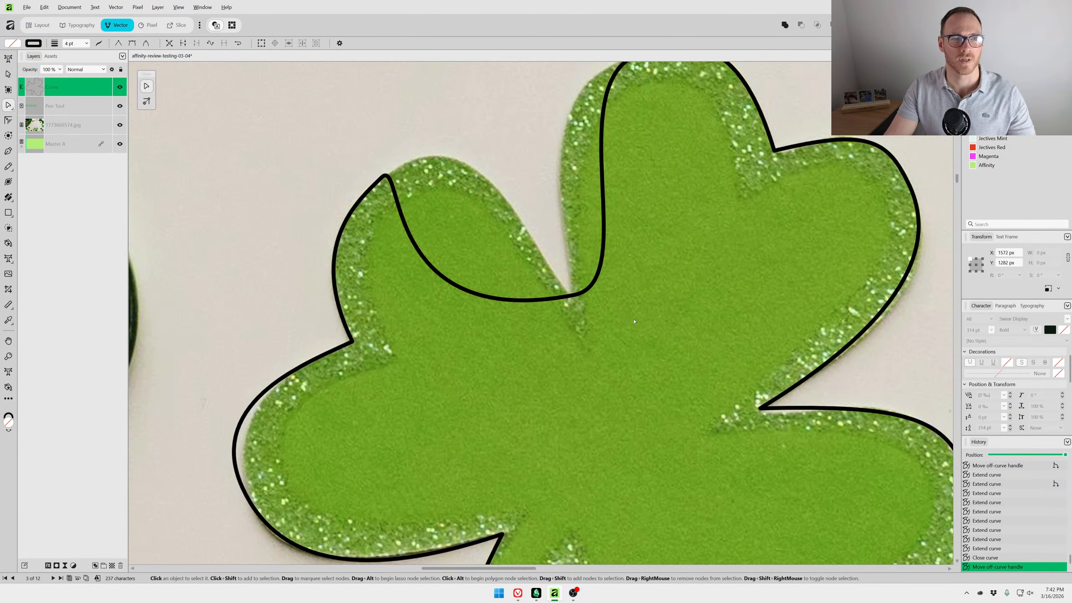
key("ctrl+z")
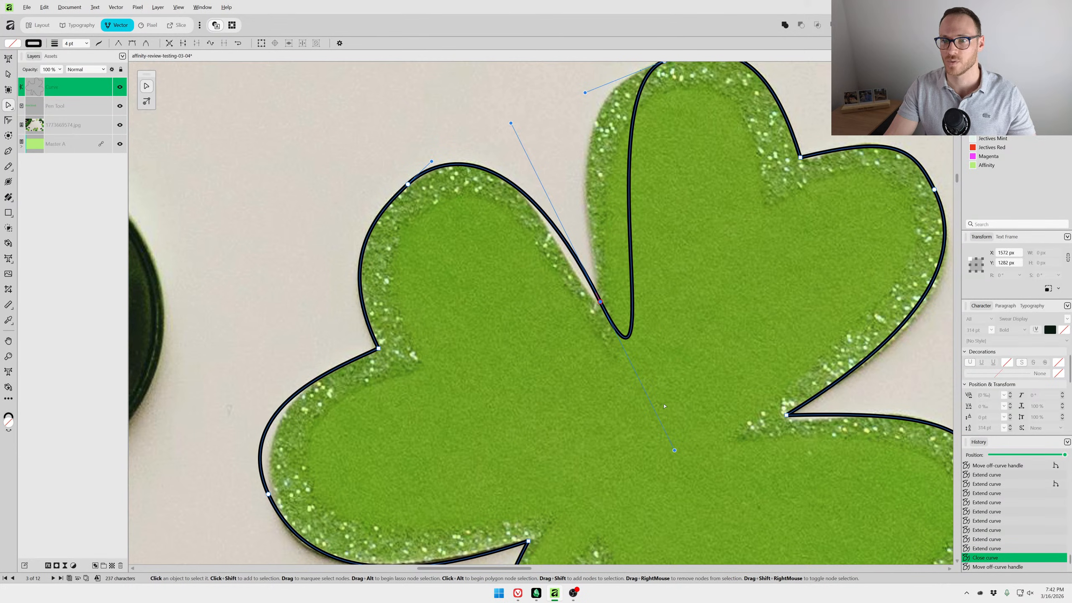
Swing the closing node's inner handle up along the top leaf's edge and nudge the node slightly deeper into the notch.
left_click_drag(675, 451, 574, 173)
left_click_drag(600, 303, 599, 309)
Adjust the handles around the lower right leaf's bottom lobe and nudge its bottom node so the curve follows the leaf edge.
scroll(686, 351, "down", 3)
left_click_drag(762, 561, 642, 373)
scroll(643, 373, "up", 3)
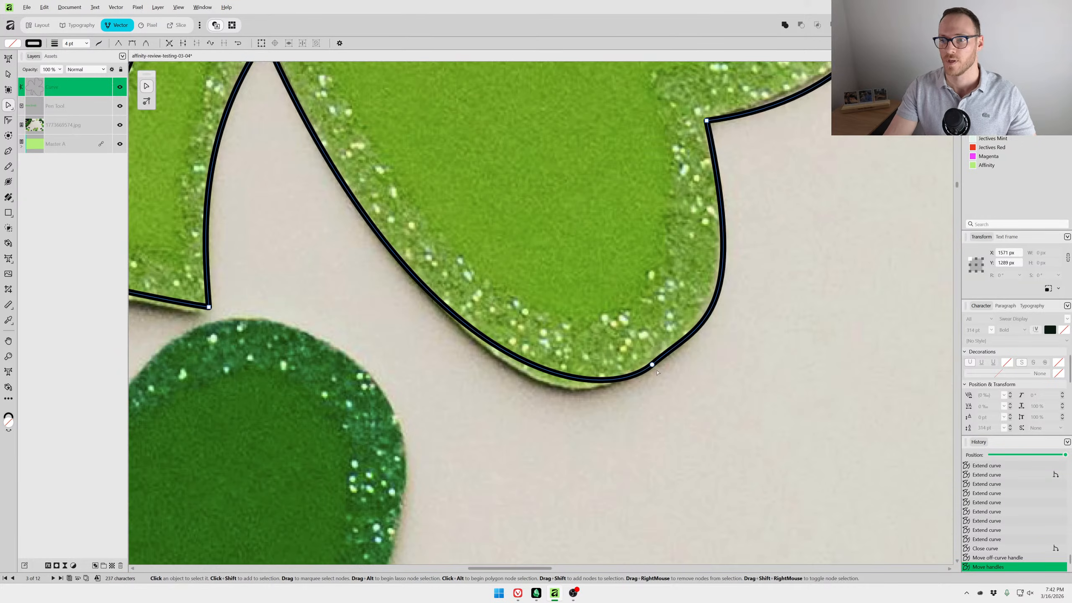
left_click(652, 364)
left_click_drag(701, 325, 742, 250)
left_click_drag(420, 386, 416, 382)
left_click_drag(596, 397, 560, 403)
left_click_drag(653, 362, 659, 367)
Deselect the clover curve to examine the whole traced outline, then select the curve again.
scroll(696, 424, "down", 2)
left_click(696, 424)
scroll(696, 423, "down", 5)
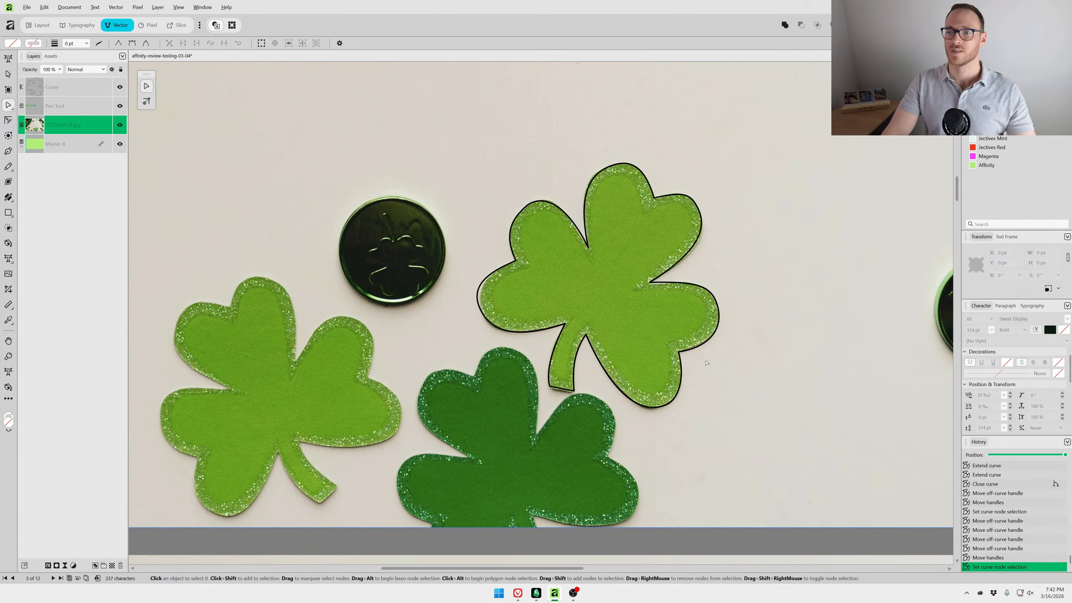
scroll(672, 262, "up", 2)
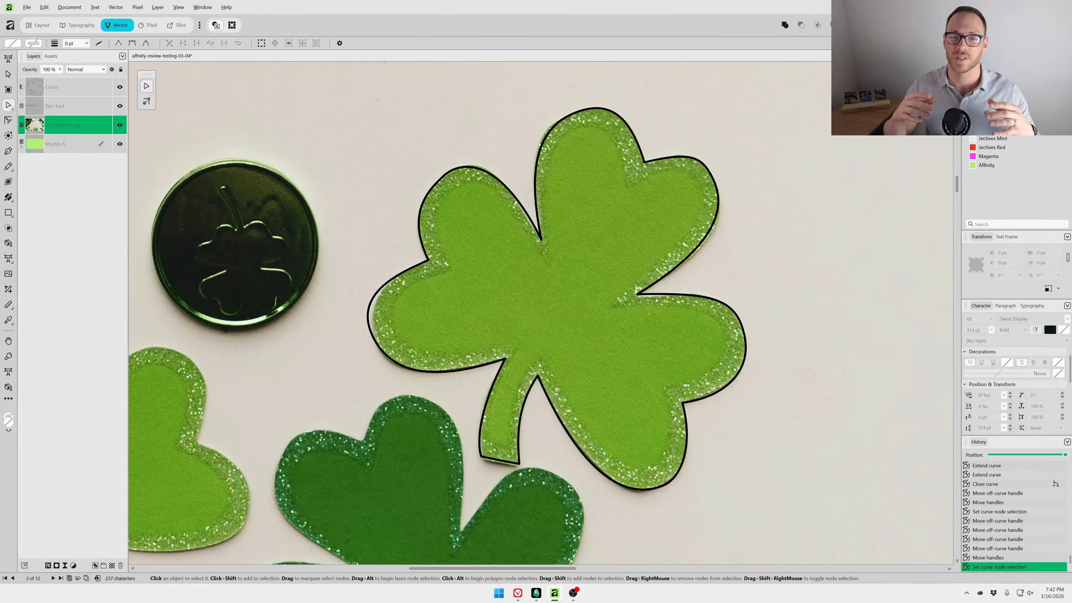
left_click(370, 333)
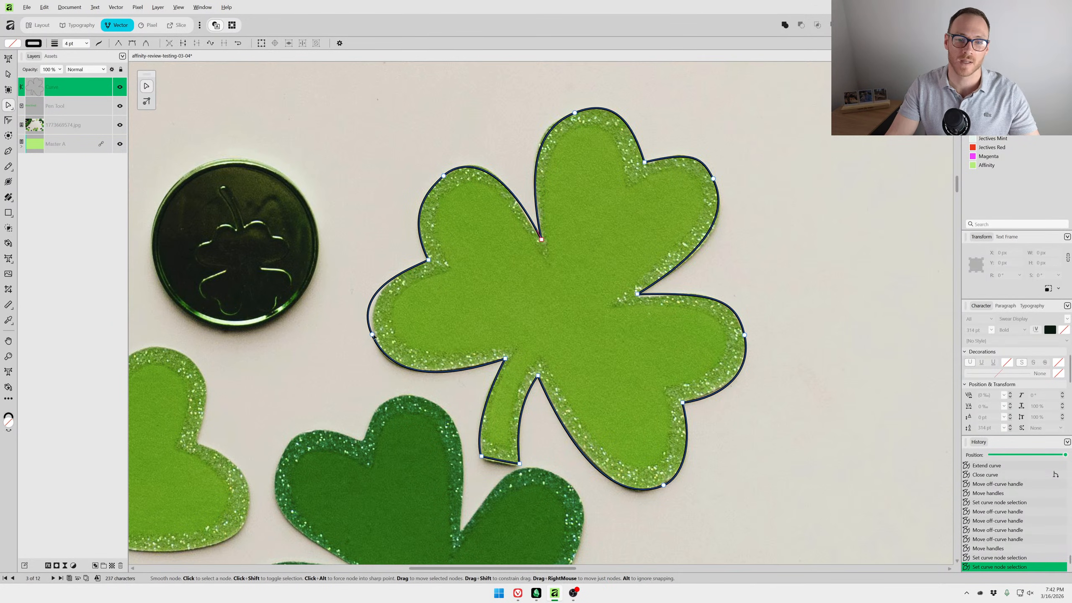
Move the left leaf's outermost node inward and adjust its lower handle so the curve follows the leaf edge.
left_click_drag(376, 338, 396, 383)
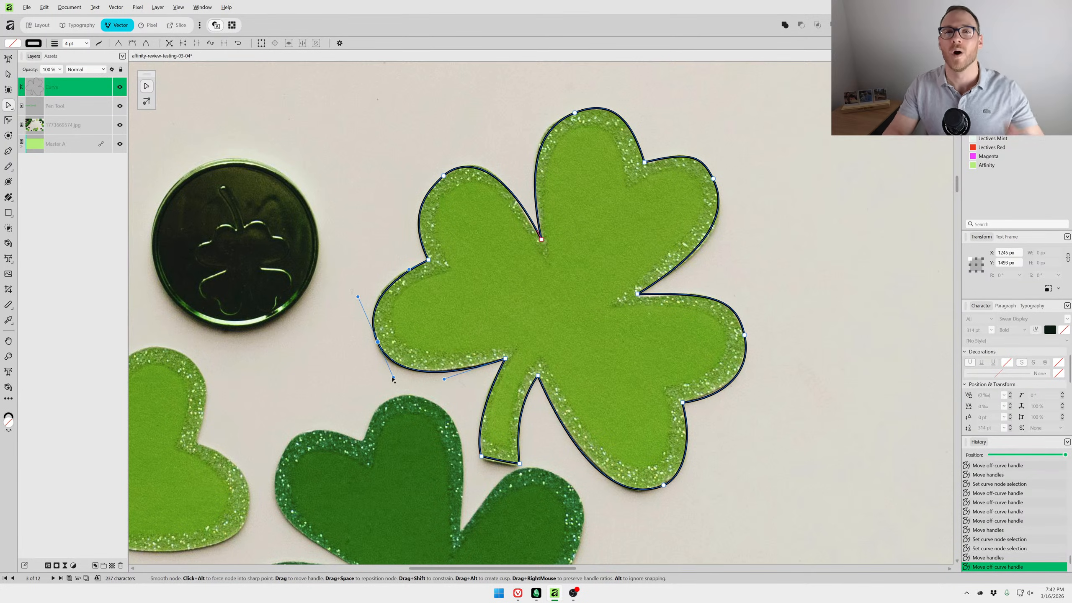
left_click(639, 216)
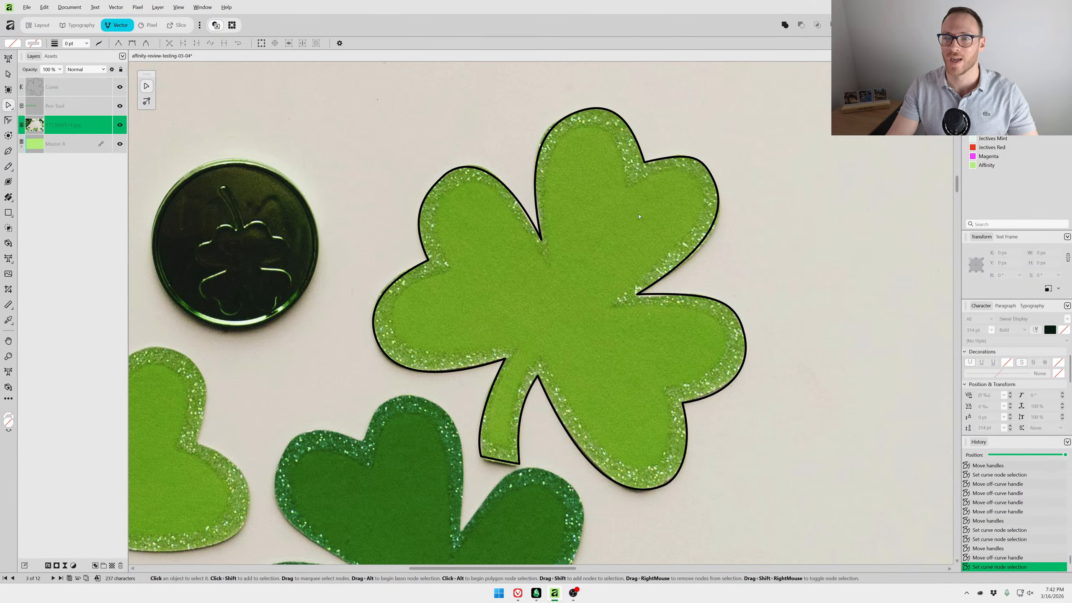
Round the sharp notch between the top leaf's two lobes with the Corner tool to a radius of about 23 px.
scroll(647, 167, "up", 5)
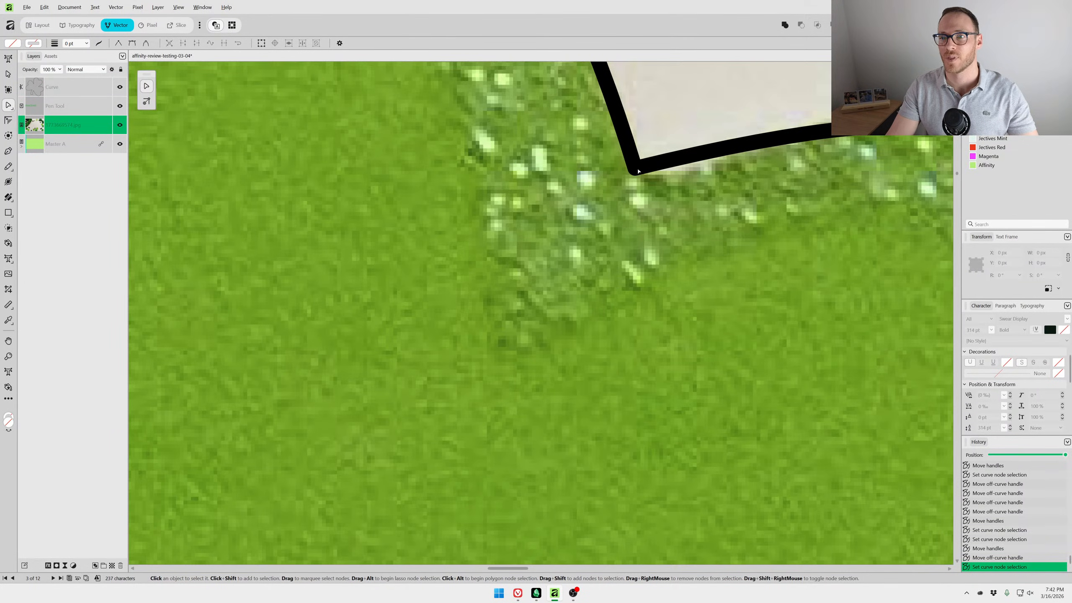
left_click_drag(645, 187, 610, 271)
left_click(599, 252)
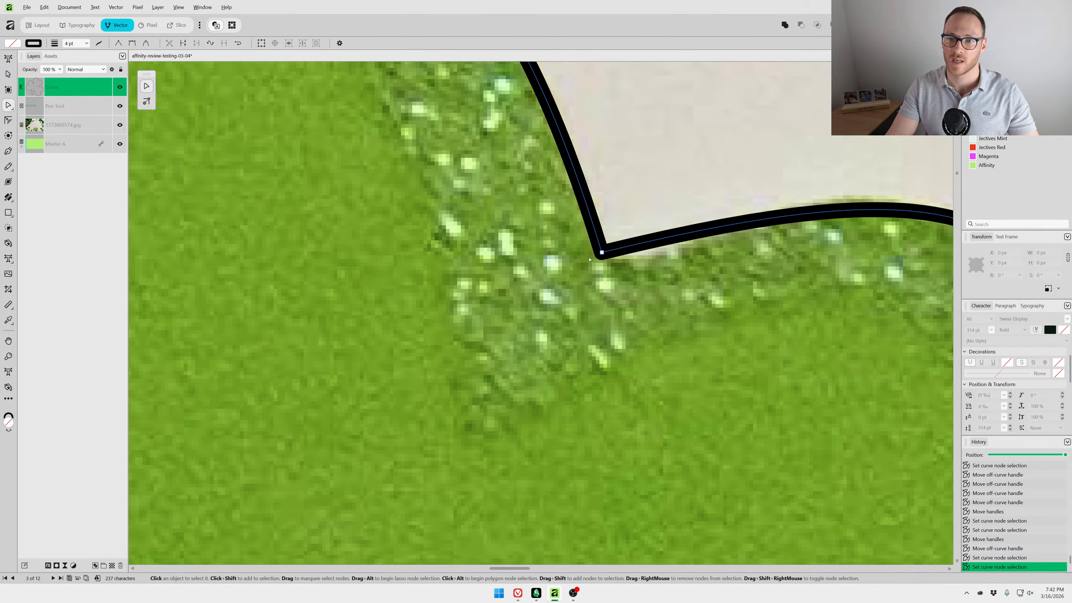
key("v")
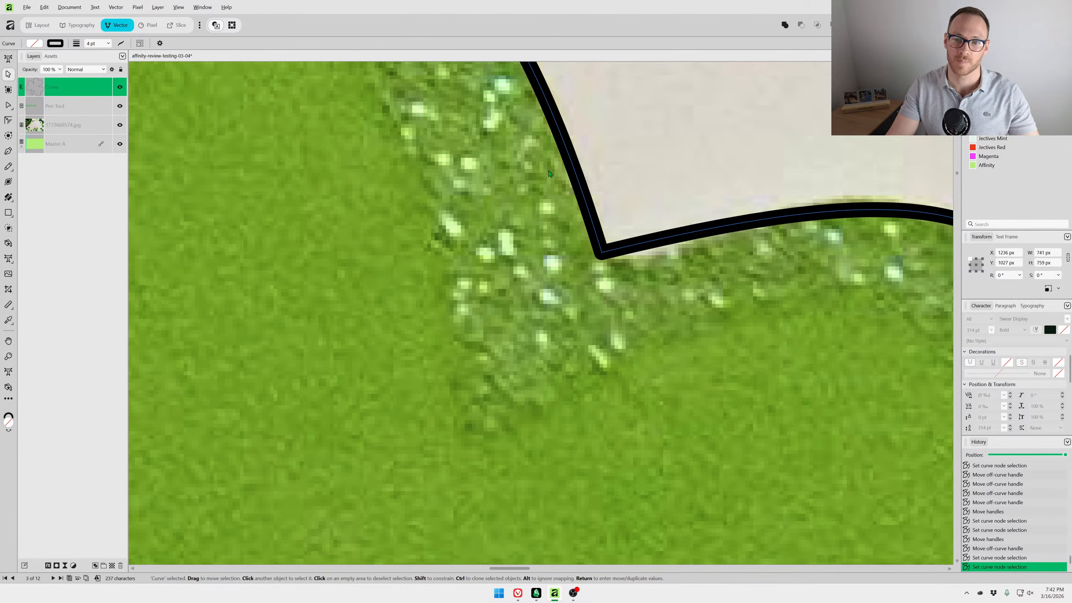
key("a")
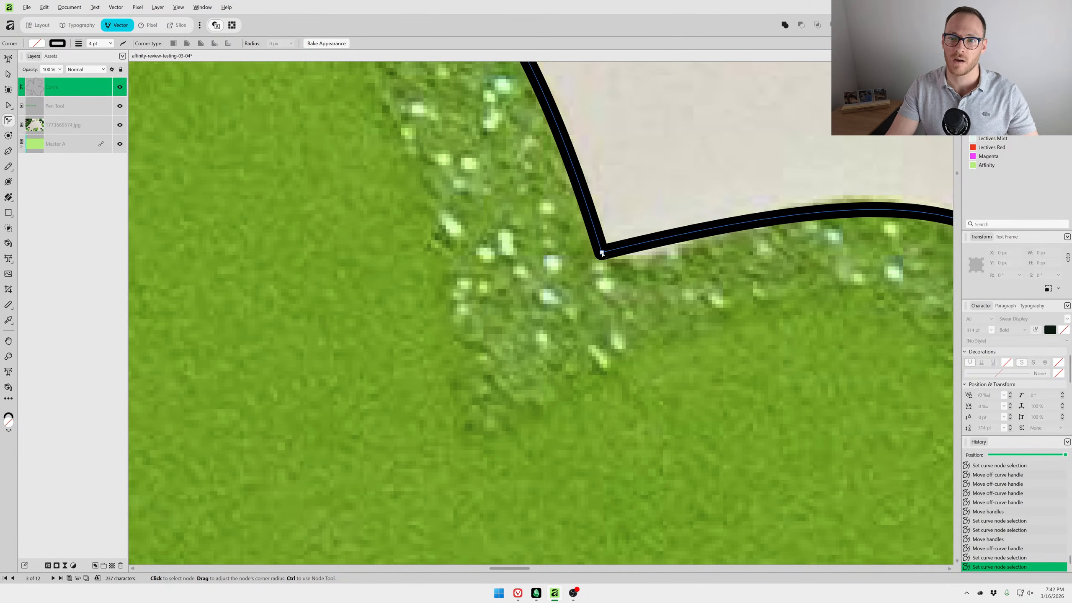
left_click_drag(602, 253, 578, 330)
scroll(576, 359, "down", 3)
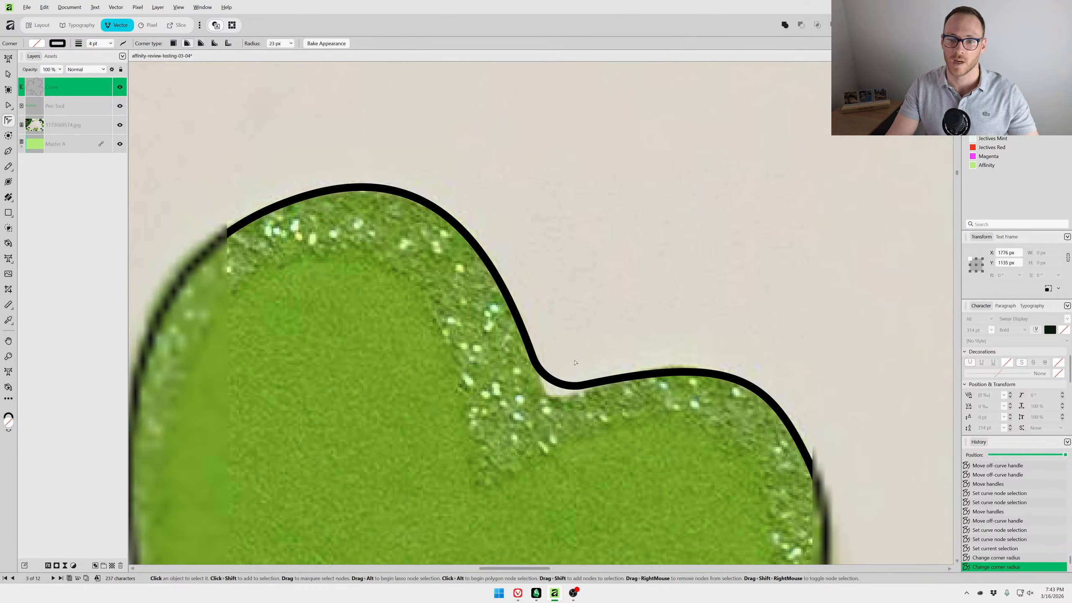
Deselect the clover curve and examine how the rounded notch fits the leaf edge.
left_click(597, 436)
scroll(597, 437, "down", 2)
left_click_drag(596, 437, 581, 297)
scroll(561, 286, "up", 4)
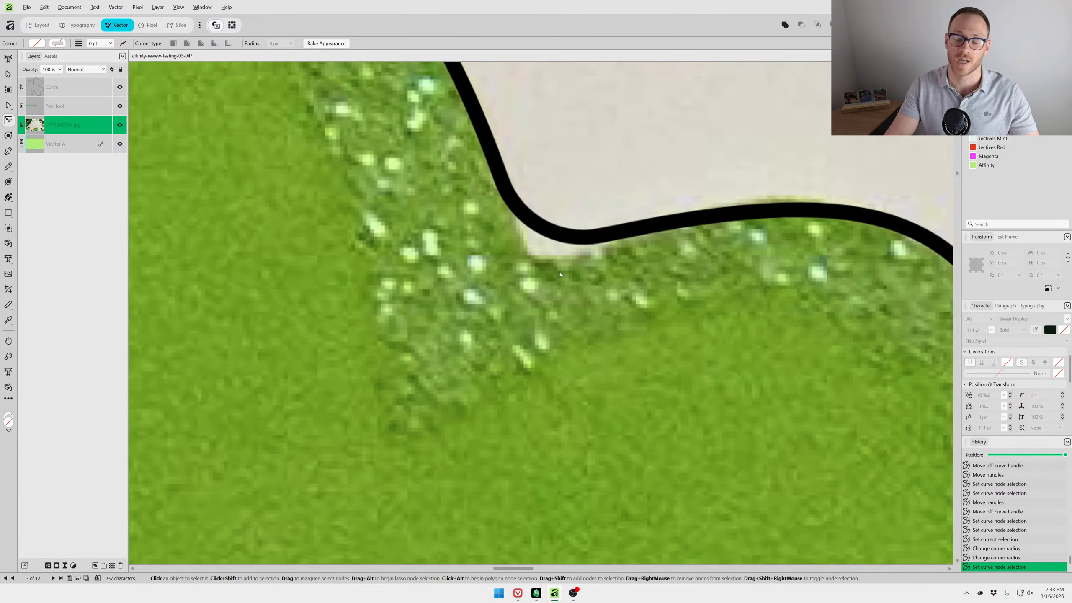
scroll(559, 285, "down", 3)
scroll(559, 285, "down", 1)
scroll(523, 236, "up", 4)
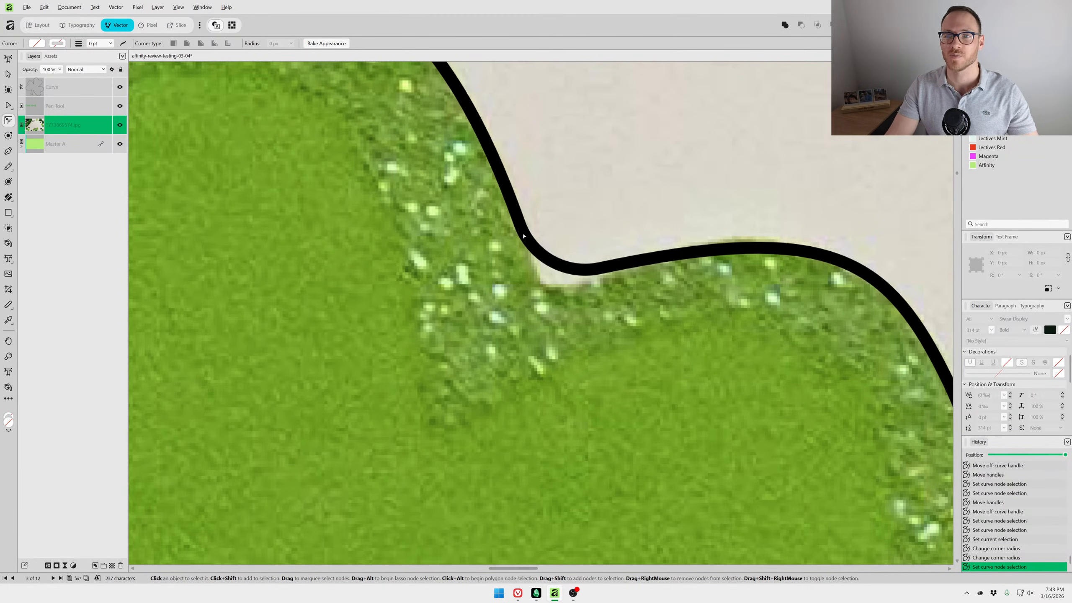
Convert the rounded notch to editable curve nodes and try moving the two new nodes into the leaf.
key("v")
left_click(574, 275)
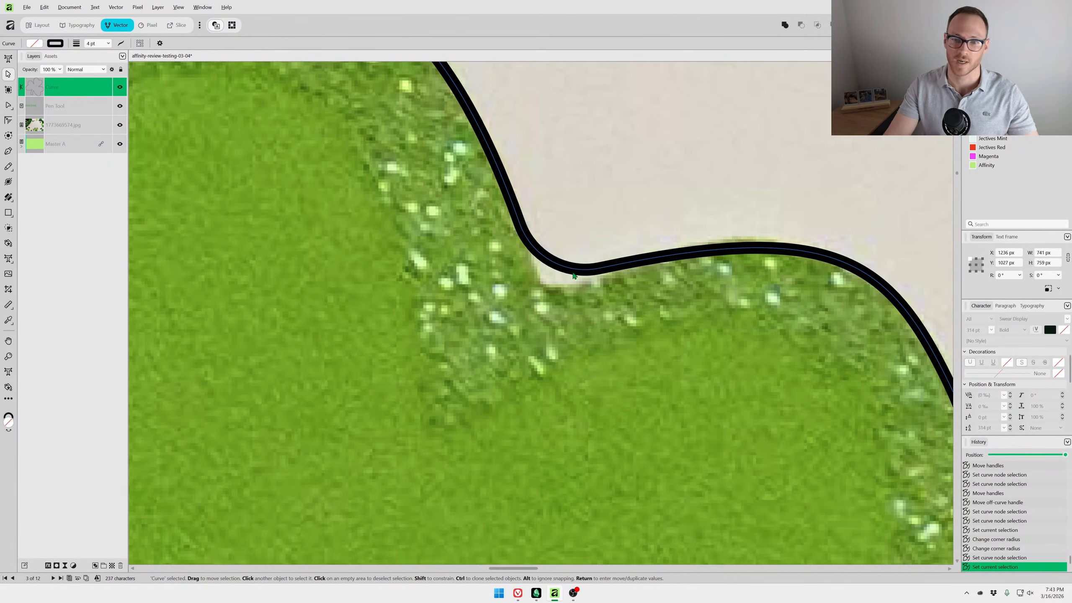
key("a")
scroll(583, 263, "up", 3)
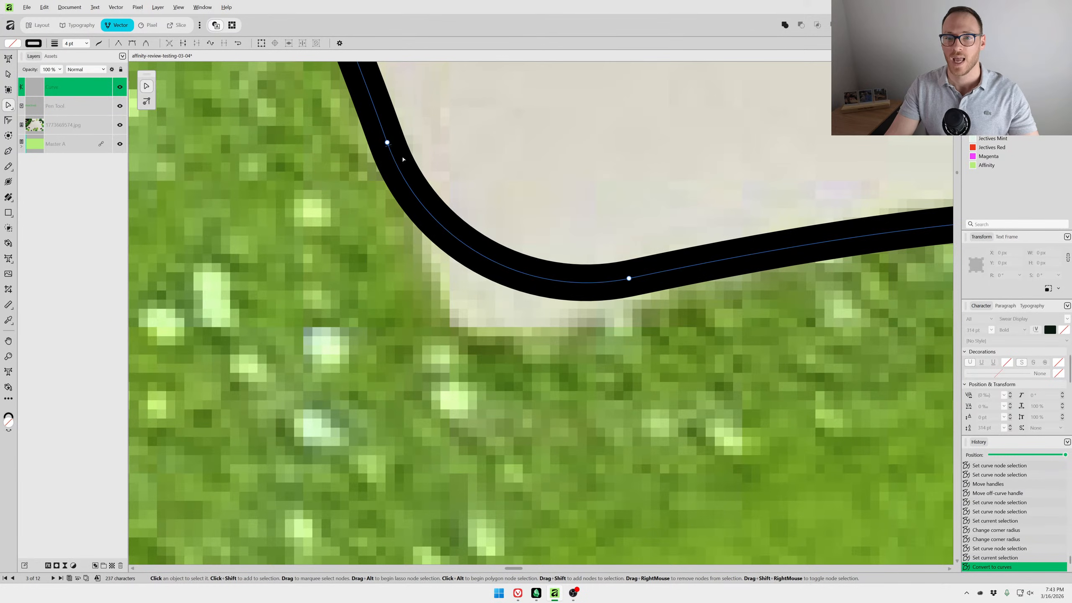
scroll(454, 250, "down", 4)
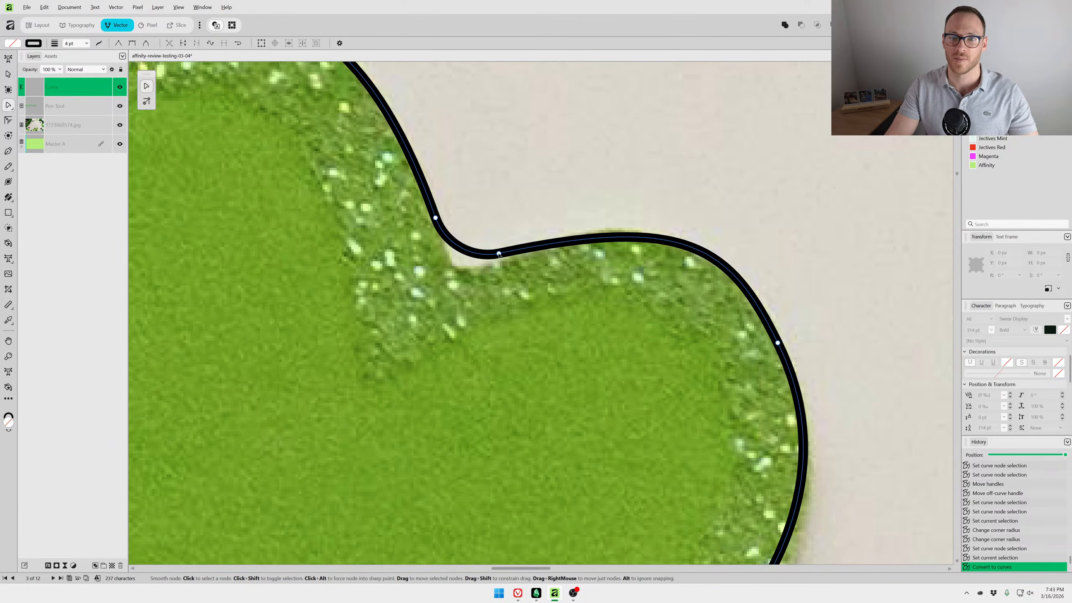
left_click_drag(499, 253, 535, 326)
left_click_drag(435, 218, 355, 252)
Undo the node moves, the conversion to curves and the last corner radius change on the top leaf's notch.
key("ctrl+z")
key("ctrl+z")
key("ctrl+z")
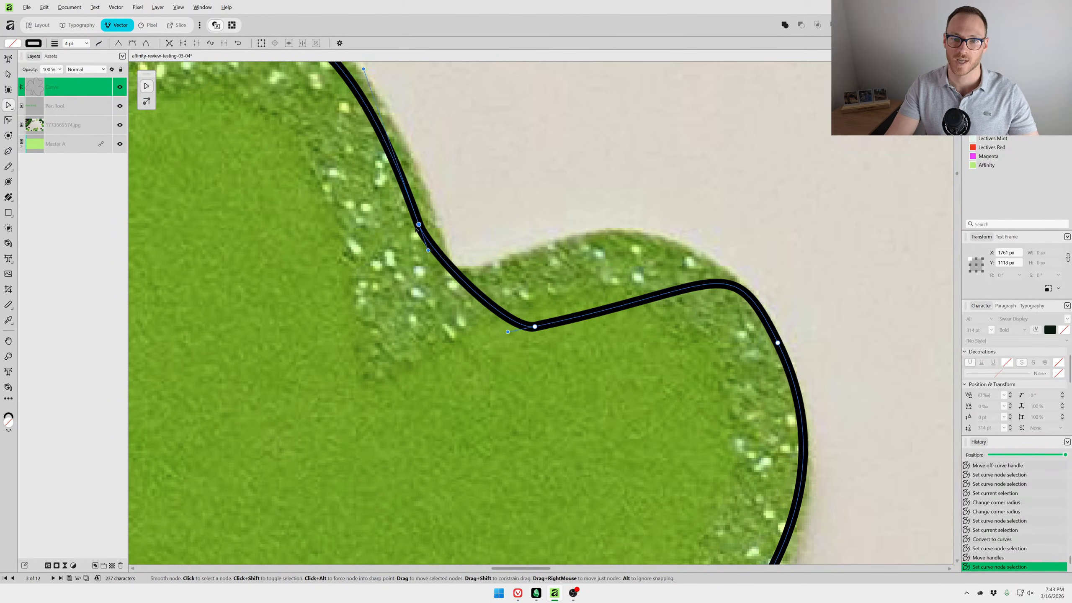
key("ctrl+z")
key("ctrl+z")
key("ctrl+z")
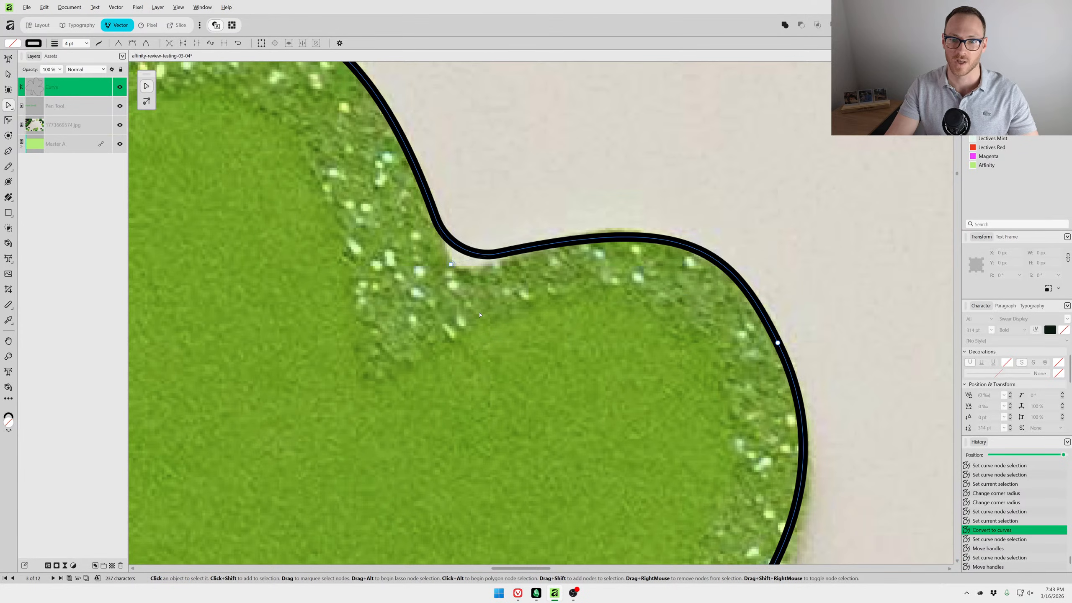
key("ctrl+z")
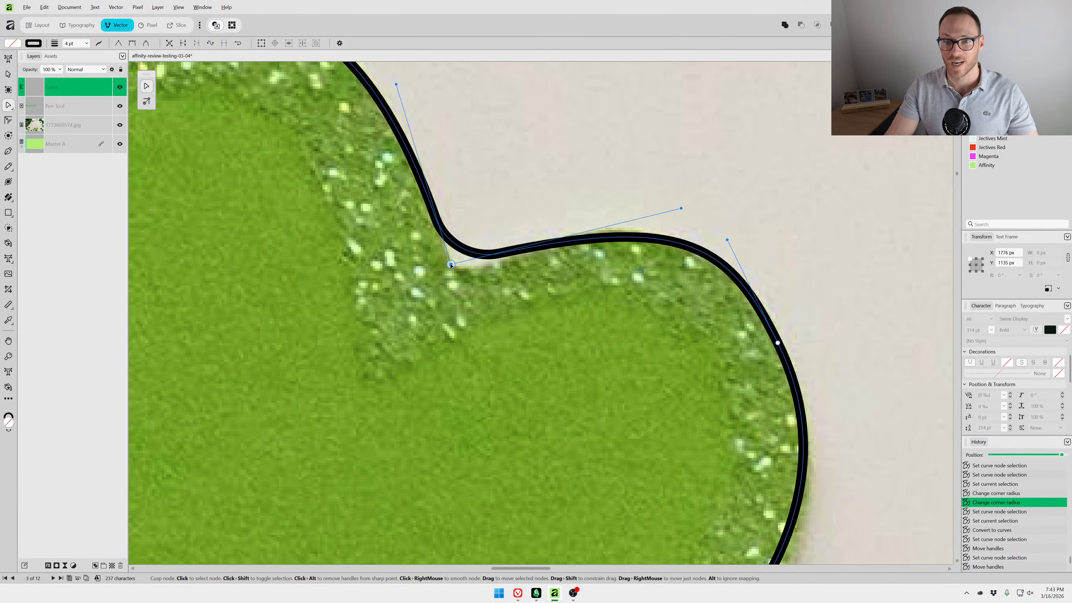
key("ctrl+z")
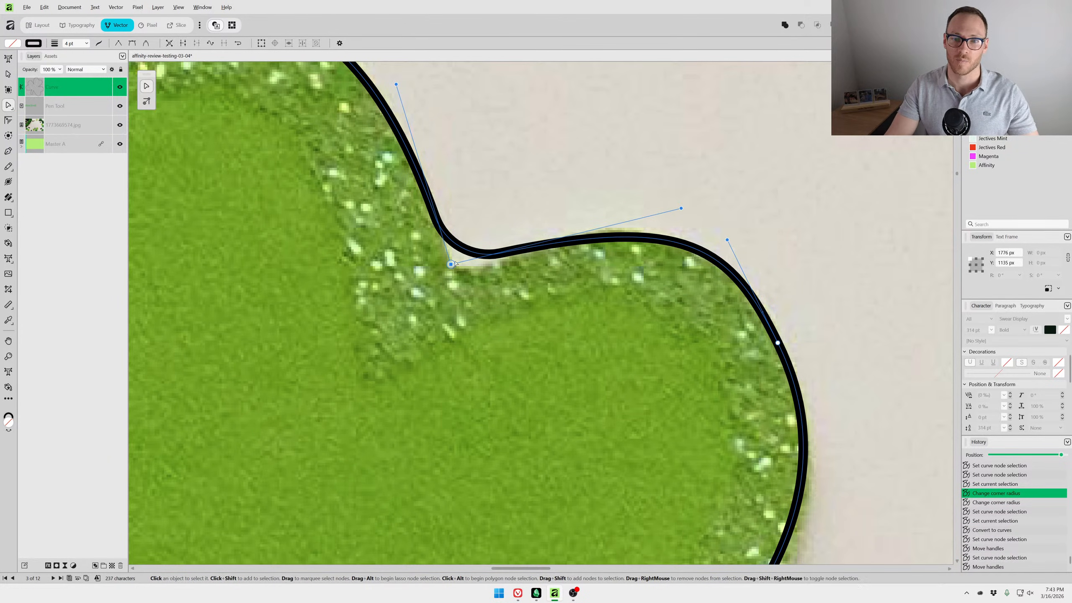
Reduce the top leaf notch's corner radius to 12 px with the Corner tool and deselect the curve.
key("c")
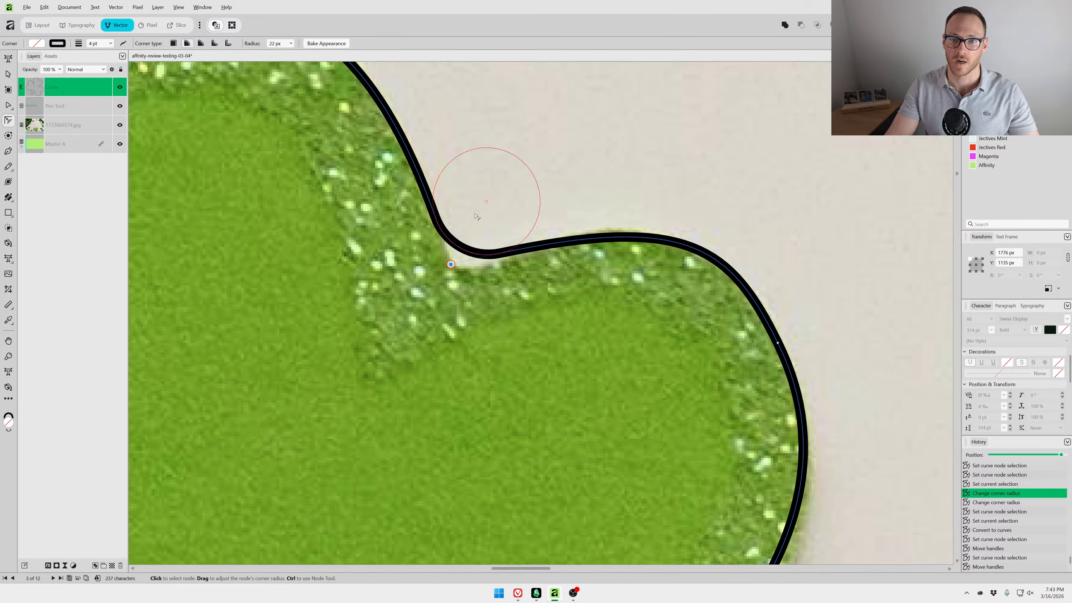
left_click_drag(476, 216, 462, 248)
left_click_drag(482, 260, 655, 68)
scroll(610, 354, "down", 1)
scroll(610, 353, "down", 1)
scroll(500, 425, "down", 4)
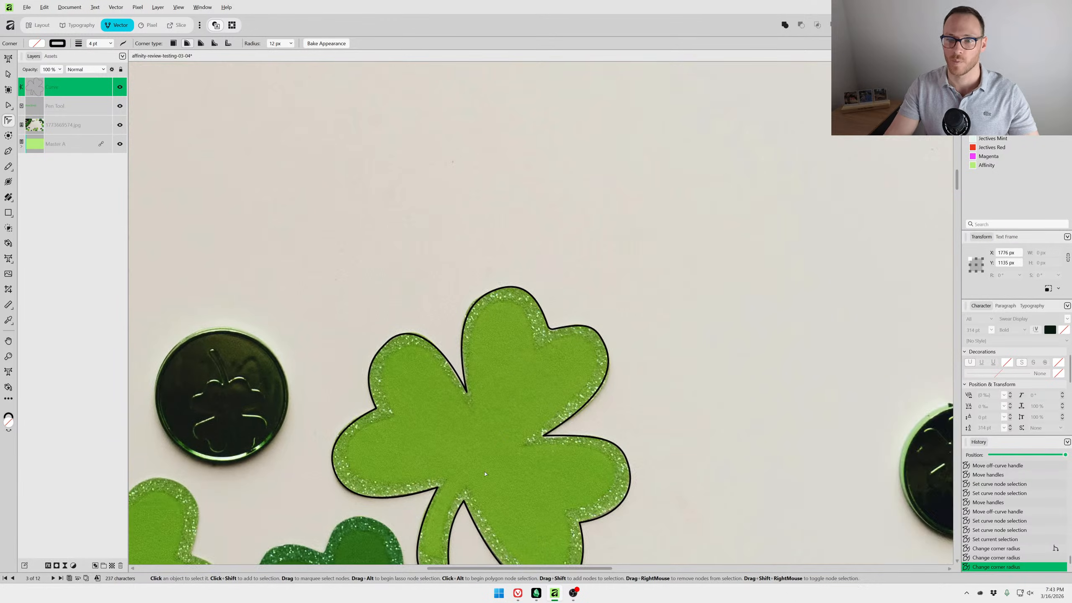
Select both bottom nodes of the clover's stem, round their corners slightly with the Corner tool, and deselect the curve.
left_click_drag(500, 424, 551, 193)
scroll(494, 359, "up", 6)
left_click_drag(476, 229, 604, 395)
key("a")
left_click_drag(380, 278, 750, 438)
key("c")
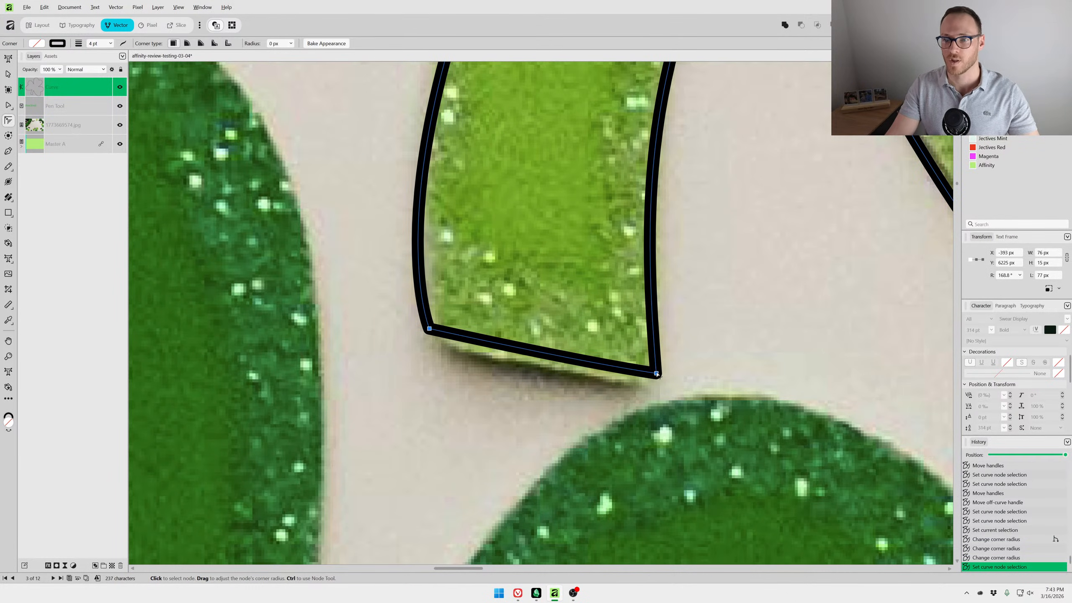
mouse_move(641, 348)
left_mouse_down()
mouse_move(587, 298)
mouse_move(646, 353)
left_mouse_up()
left_click(638, 386)
Examine the finished clover outline alongside the Pixel Section to Curves page with the Move tool active.
scroll(639, 374, "down", 10)
left_click_drag(720, 381, 588, 322)
scroll(633, 380, "down", 10)
key("v")
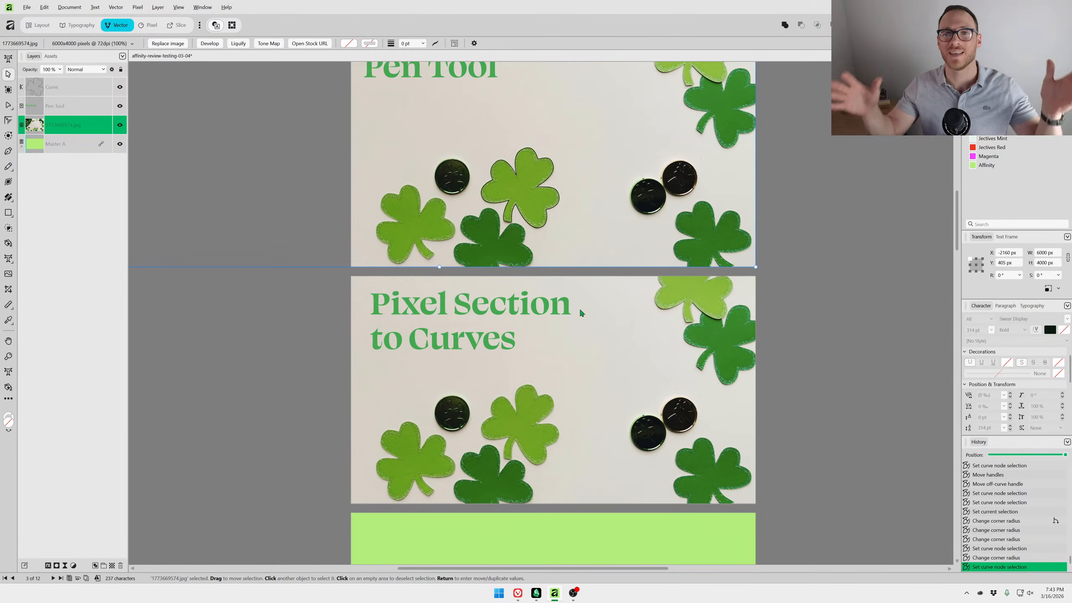
scroll(587, 321, "up", 1)
left_click_drag(588, 364, 620, 287)
scroll(603, 288, "up", 2)
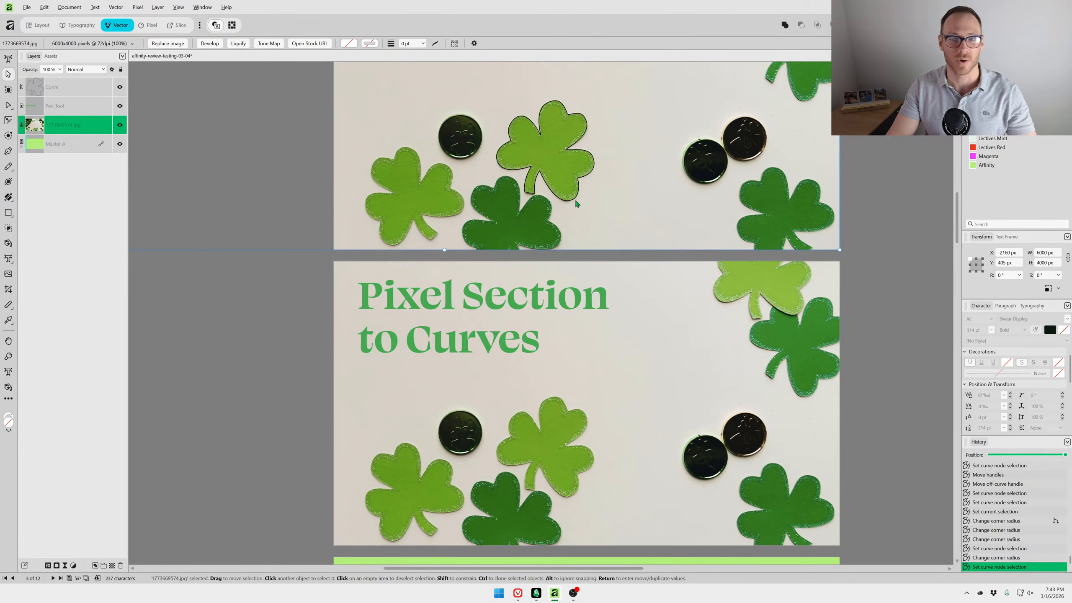
Try placing a duplicate of the clover curve away from the original, and undo the copy.
left_click(581, 189)
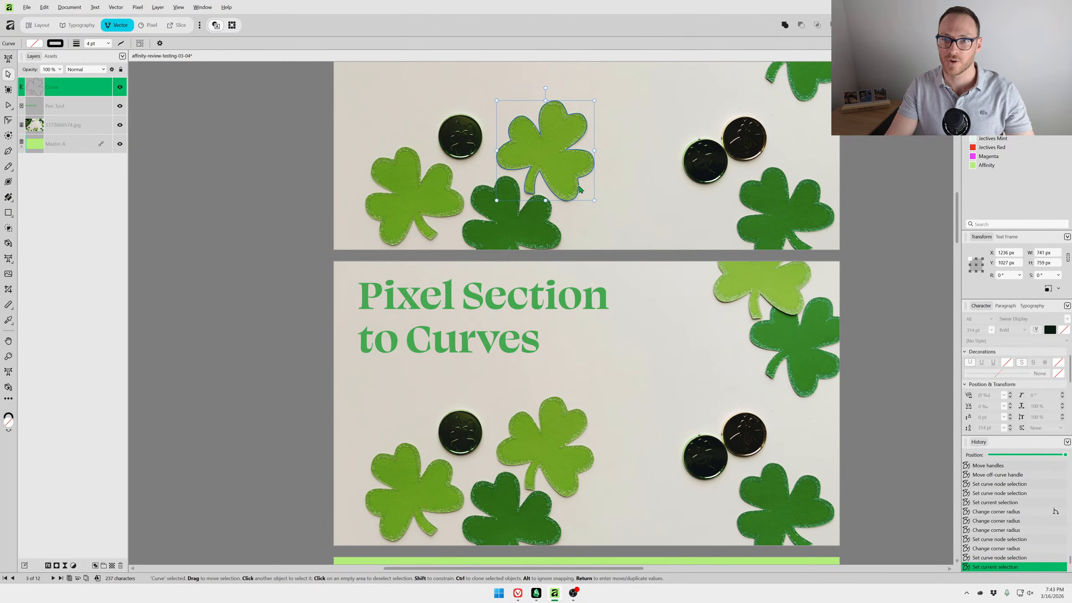
mouse_move(580, 189)
left_mouse_down()
mouse_move(659, 280)
mouse_move(699, 411)
mouse_move(686, 418)
left_mouse_up()
key("ctrl+z")
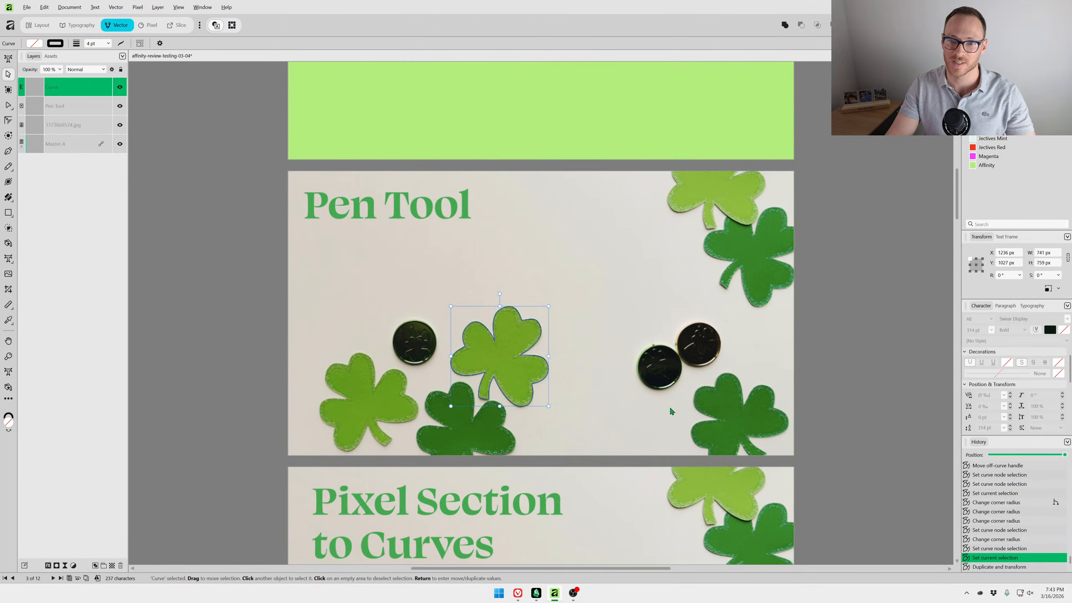
Bring the untraced light green clover on the Pixel Section to Curves page into close view.
scroll(549, 246, "down", 1)
left_click_drag(598, 439, 615, 207)
scroll(557, 351, "up", 3)
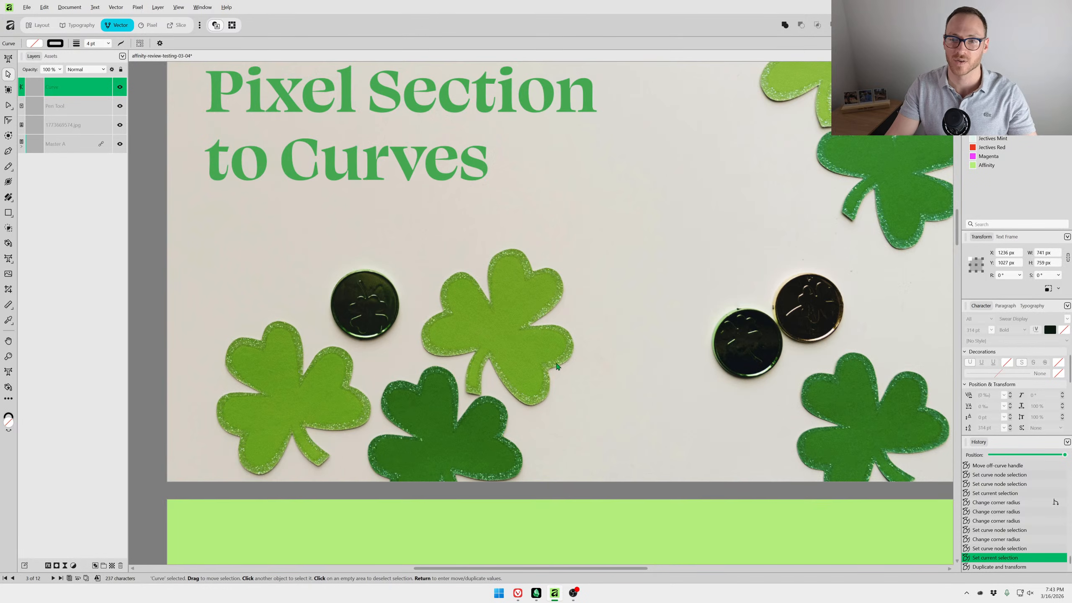
left_click_drag(556, 366, 593, 362)
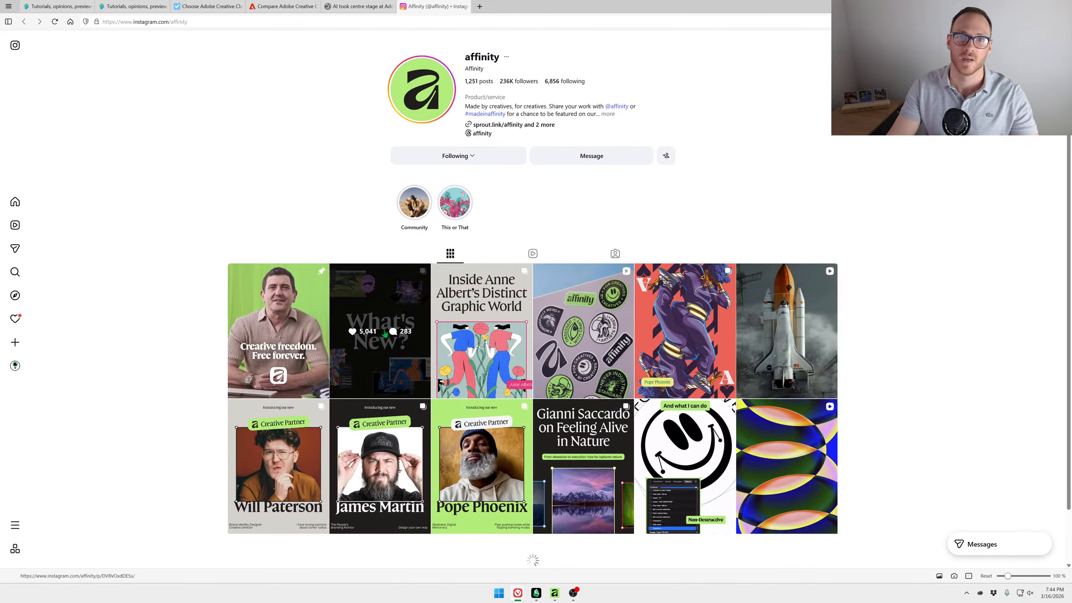
In the browser, open Affinity's "What's New?" Instagram post and go to its Pixel Selection to Curves slide.
left_click(424, 321)
left_click(625, 300)
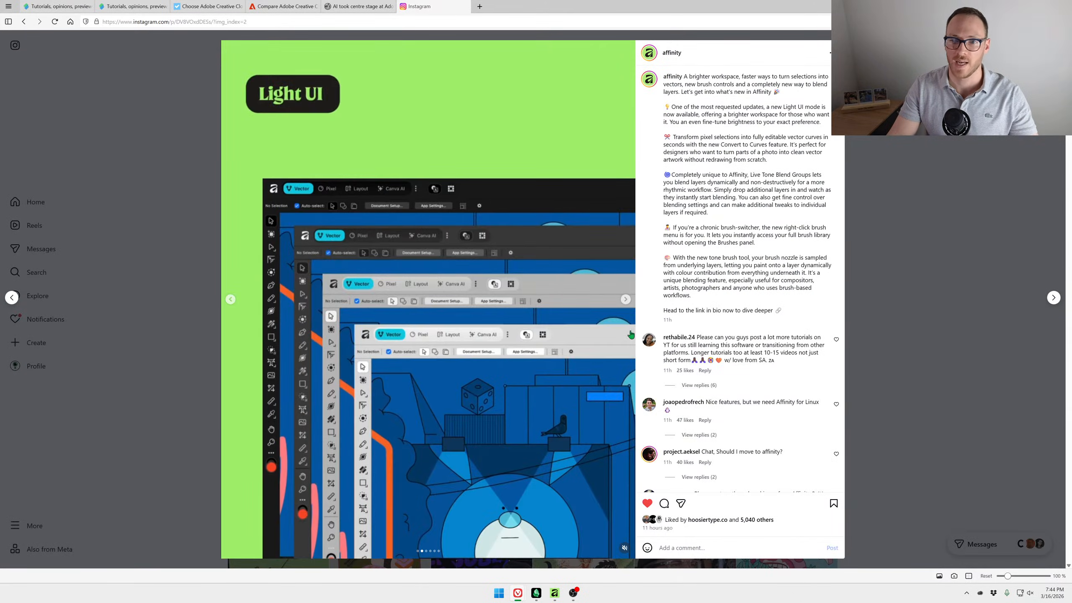
left_click(626, 300)
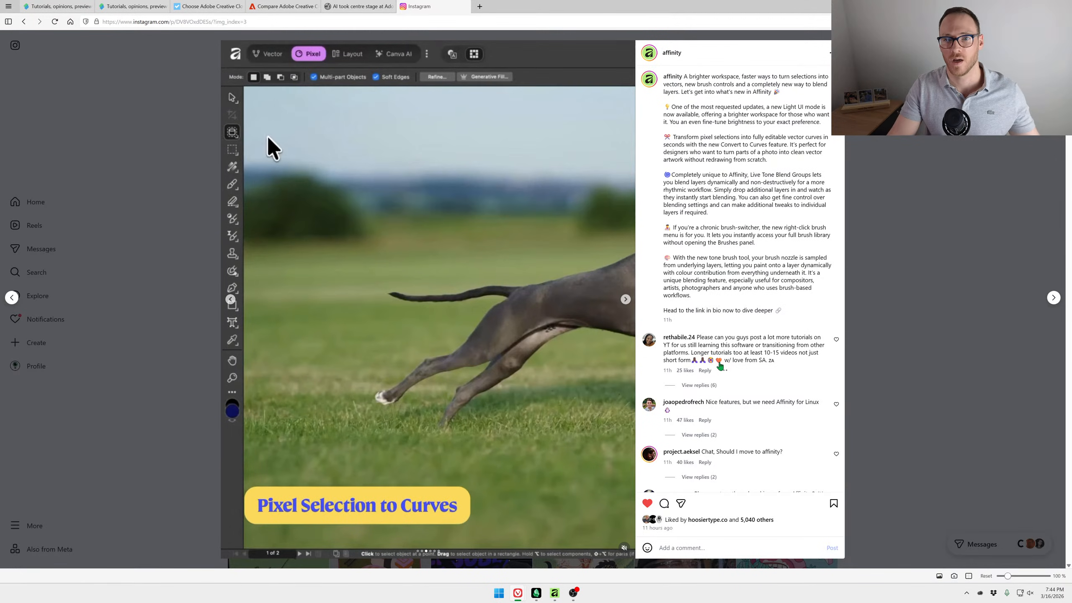
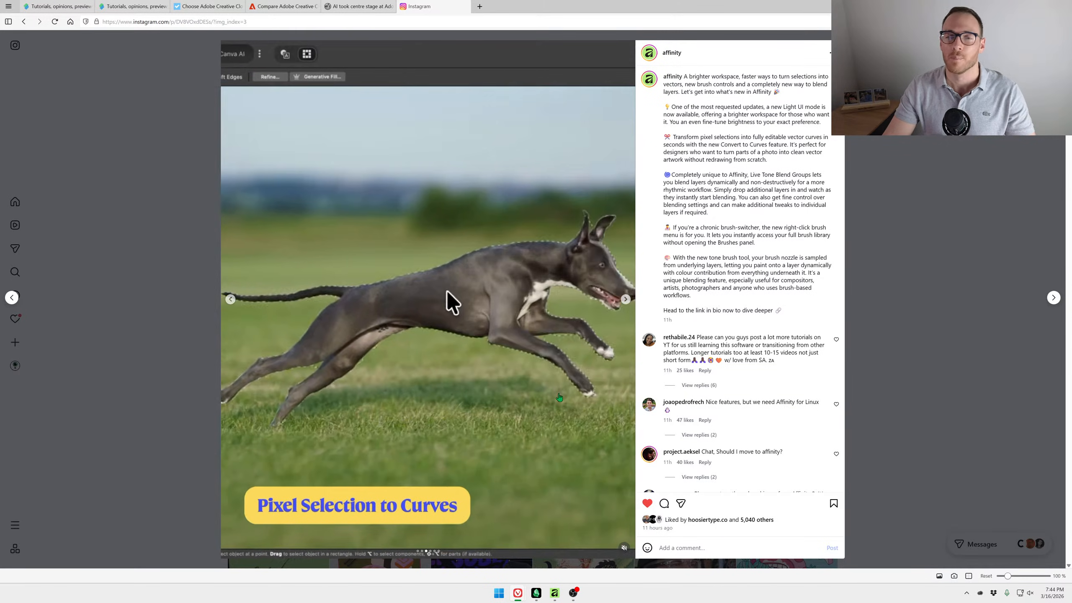
Switch back to Affinity and examine the light green clover on the Pixel Section to Curves page up close.
key("super+Tab")
left_click(632, 295)
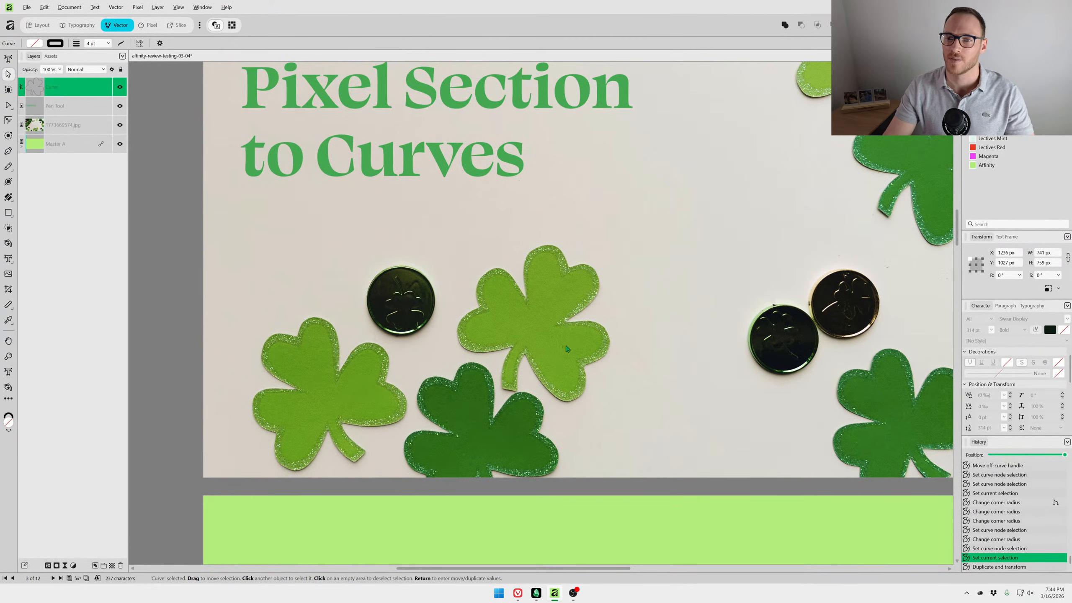
scroll(587, 358, "right", 1)
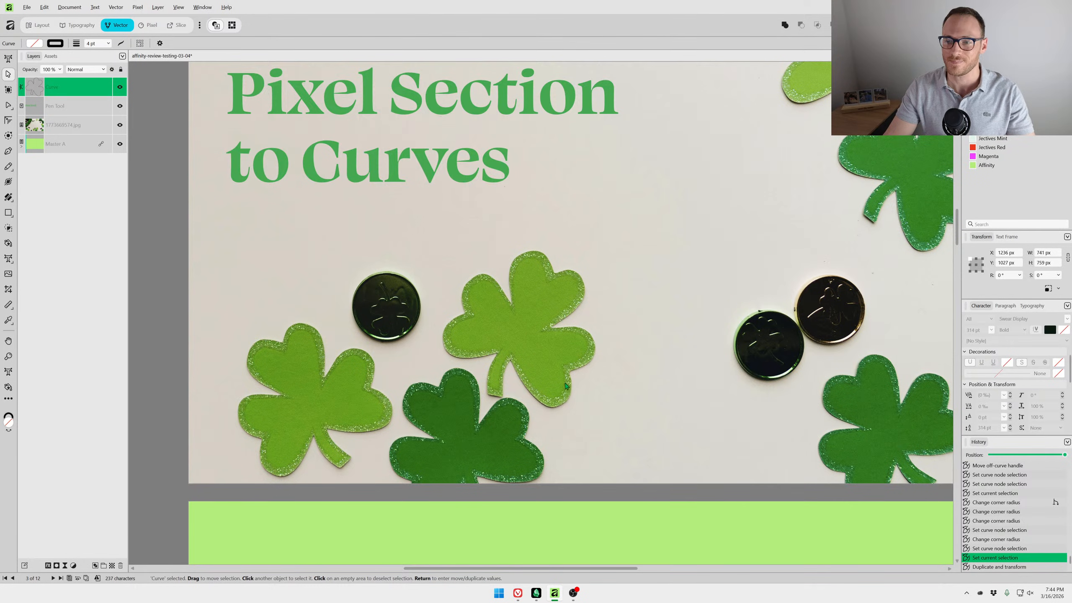
scroll(533, 360, "up", 2)
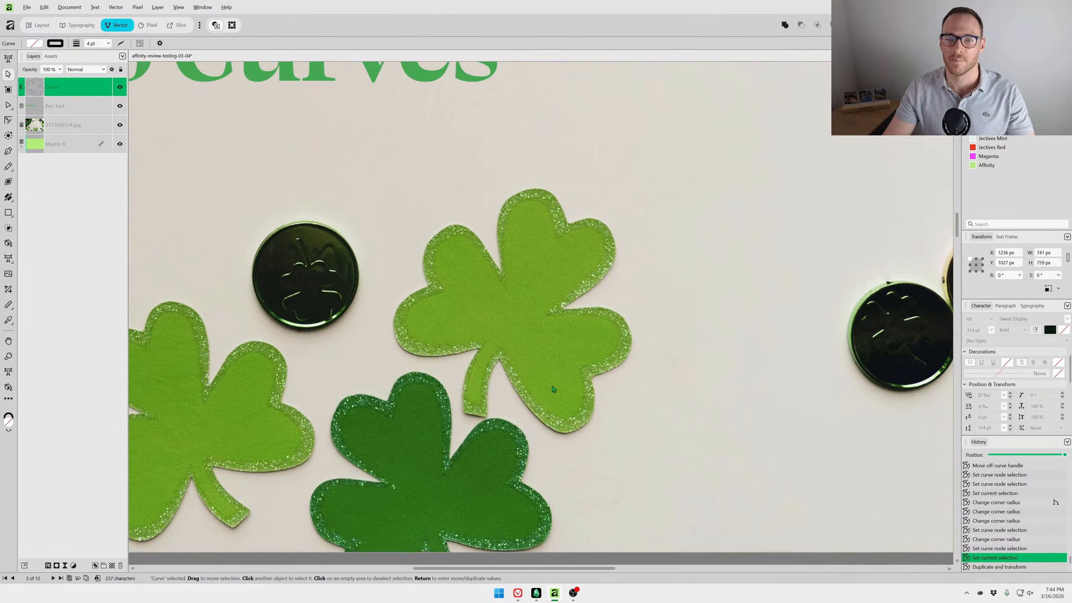
scroll(538, 365, "down", 3)
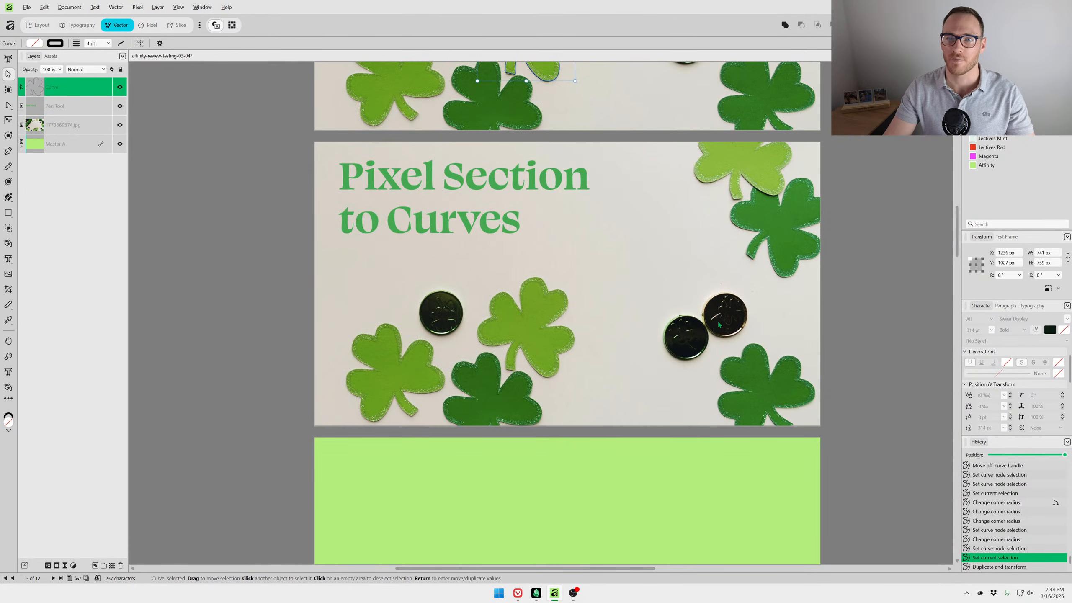
left_click_drag(606, 204, 594, 182)
scroll(555, 284, "up", 2)
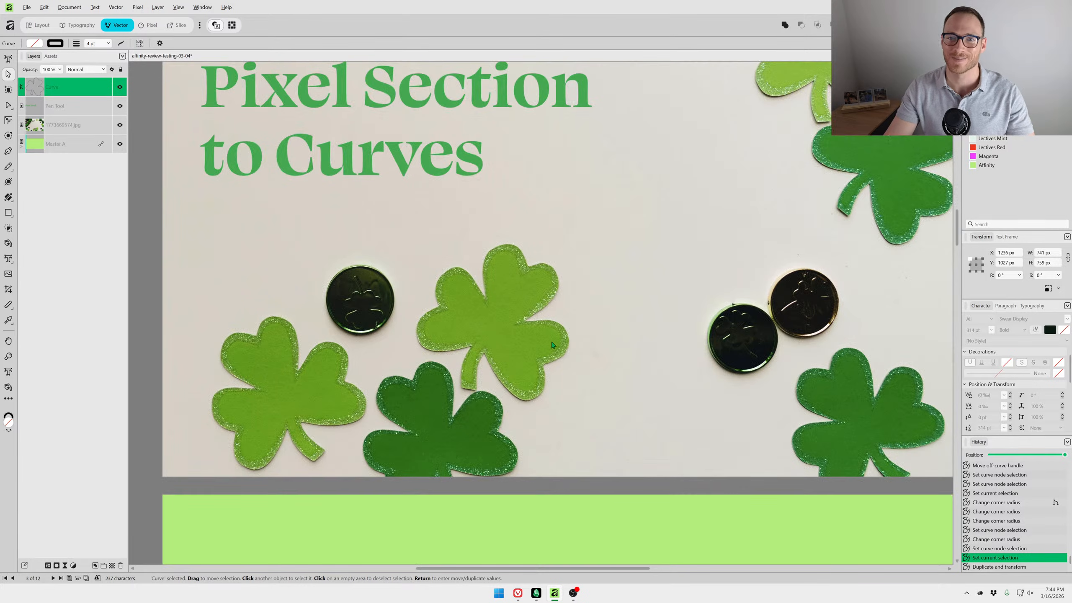
scroll(552, 346, "up", 1)
scroll(549, 351, "up", 3)
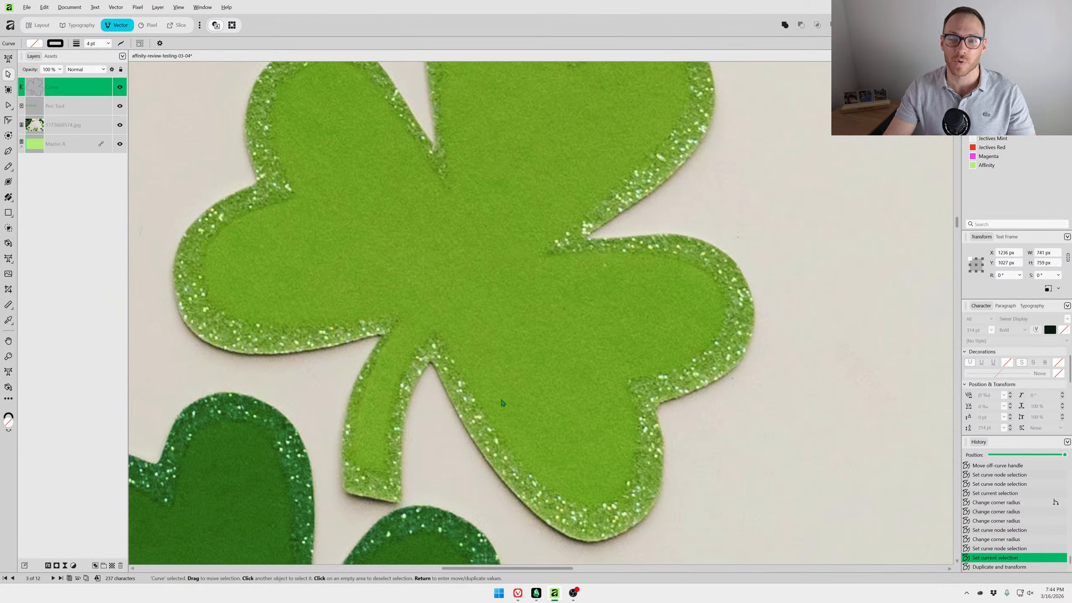
scroll(549, 210, "down", 4)
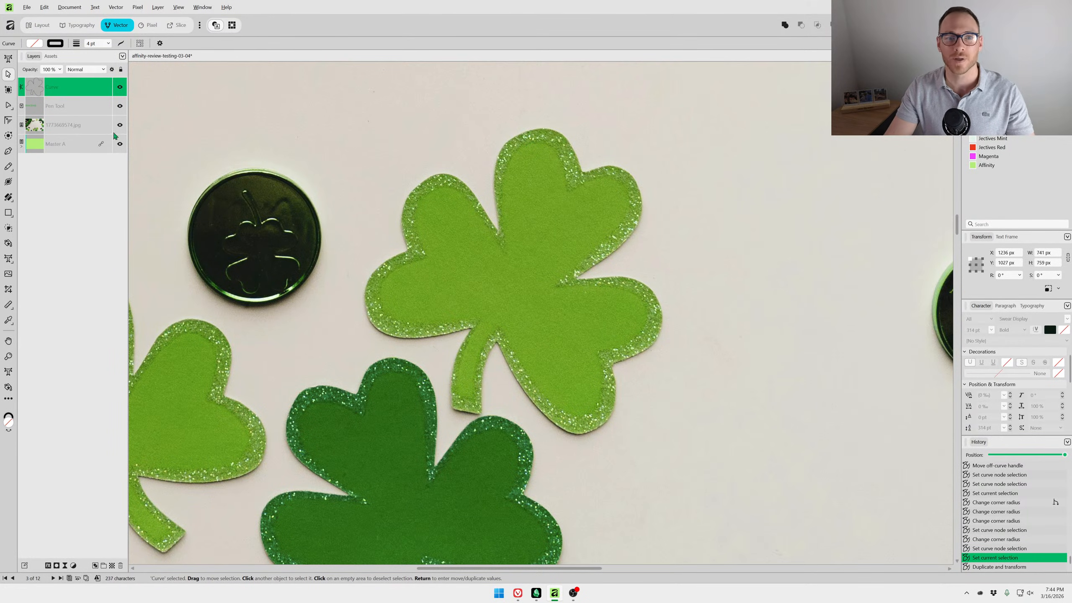
Select the clover photo layer, switch to the pixel editing workspace, and activate the Selection Brush.
left_click(8, 91)
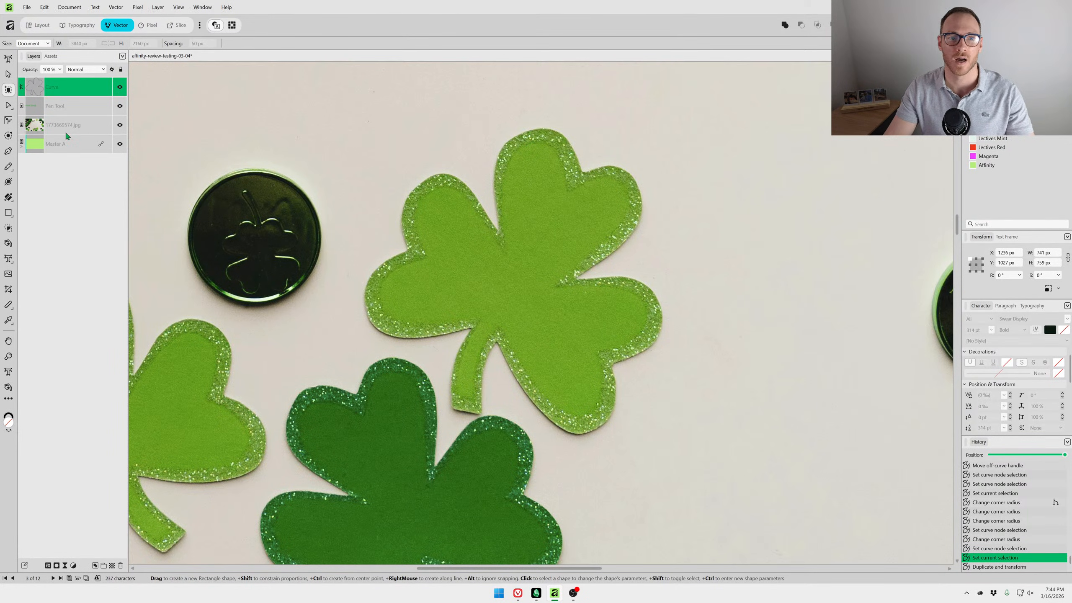
left_click(65, 130)
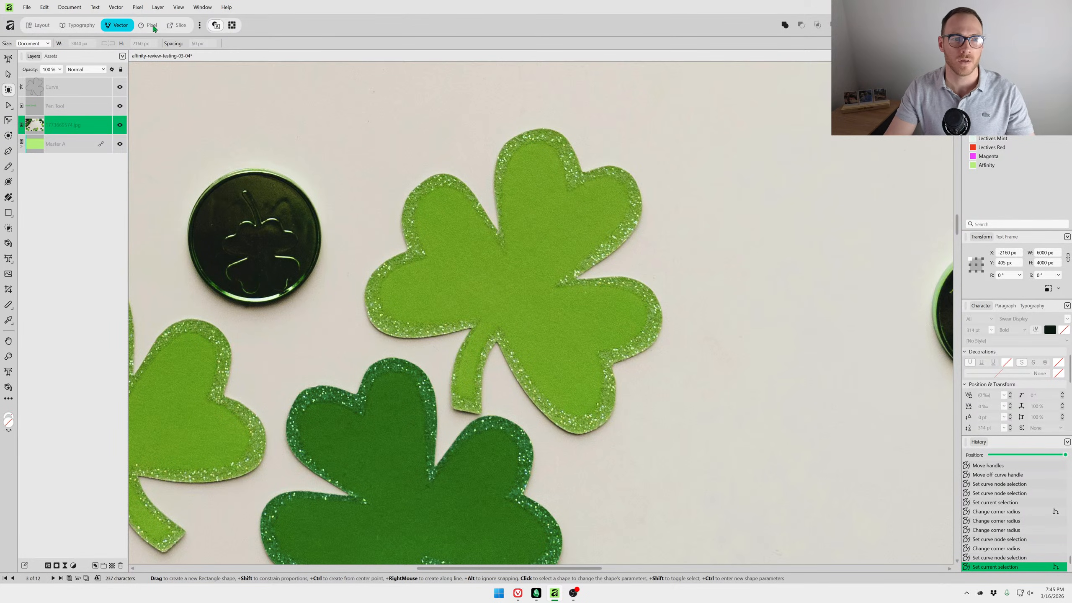
key("ctrl+alt+4")
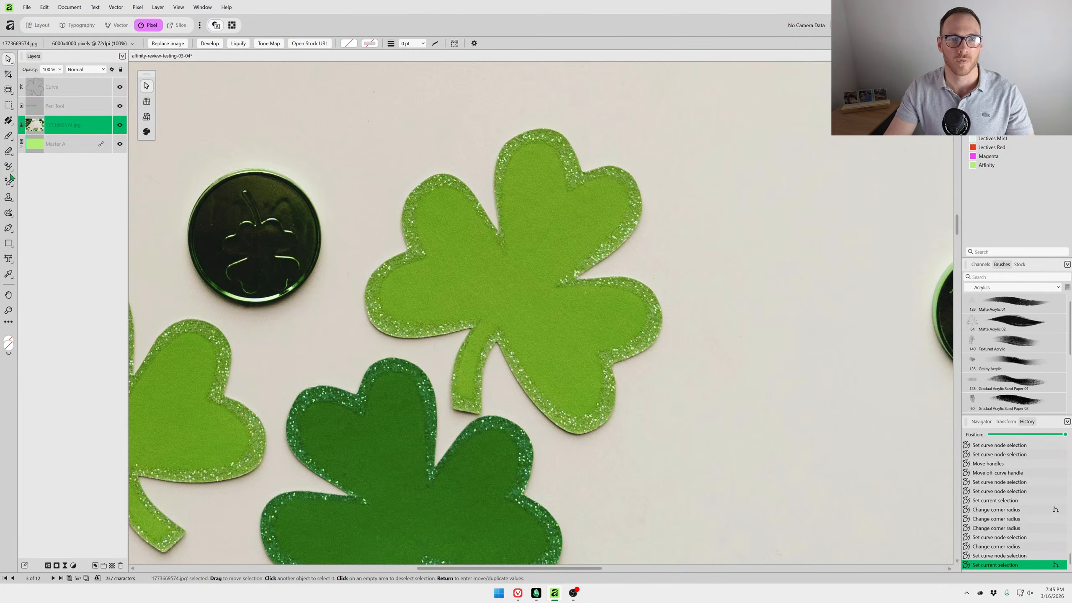
left_click(9, 91)
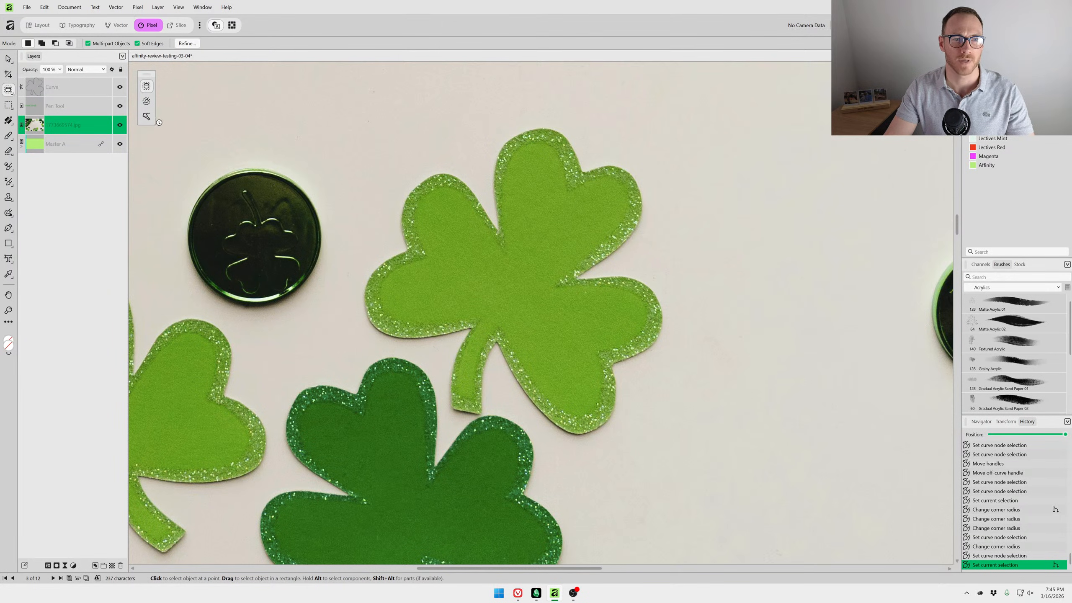
left_click(147, 102)
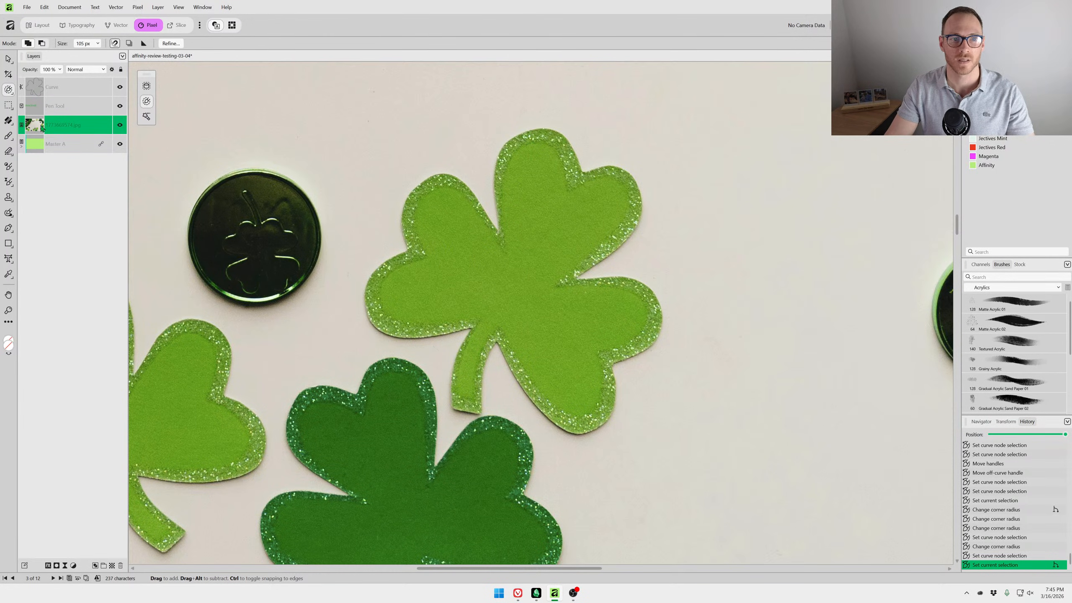
Try to brush a pixel selection on the Pixel Section to Curves page with the Pen Tool page's photo layer active.
double_click(386, 189)
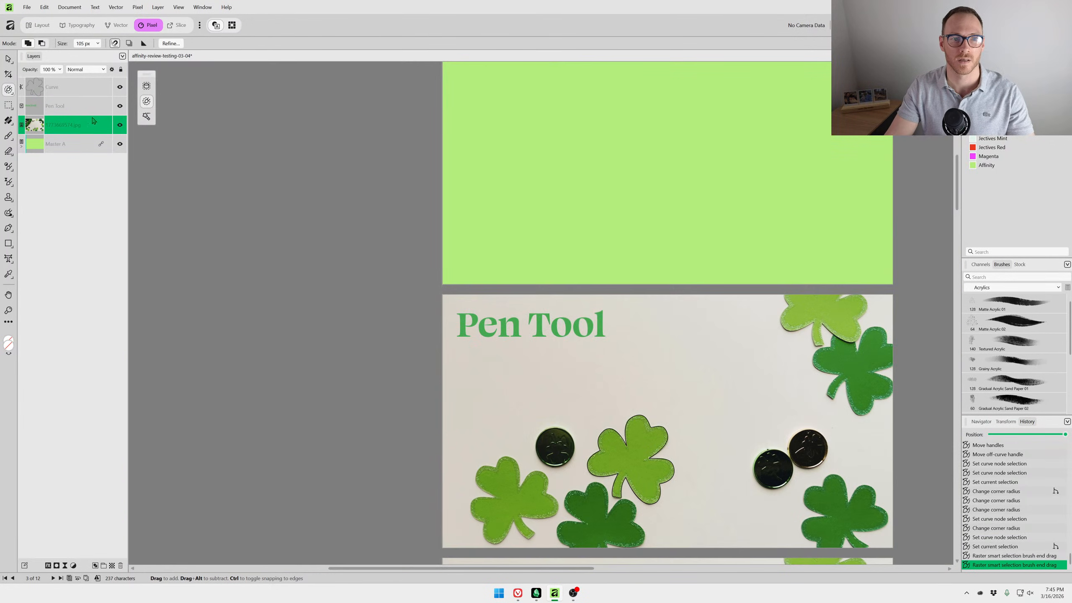
left_click(386, 189)
scroll(546, 256, "down", 3)
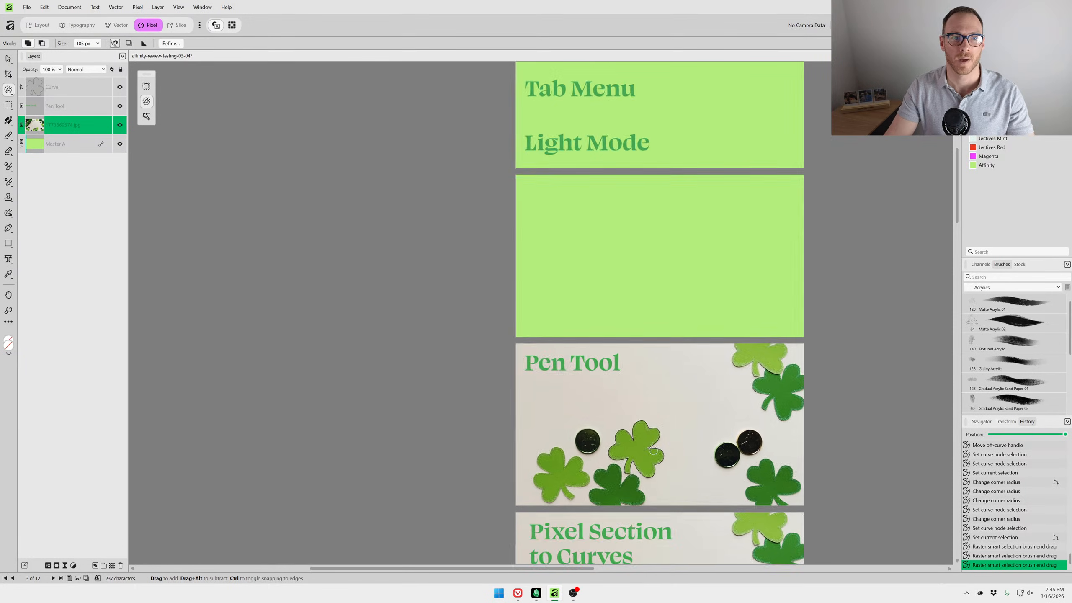
scroll(545, 256, "down", 4)
scroll(546, 256, "down", 3)
left_click(545, 256)
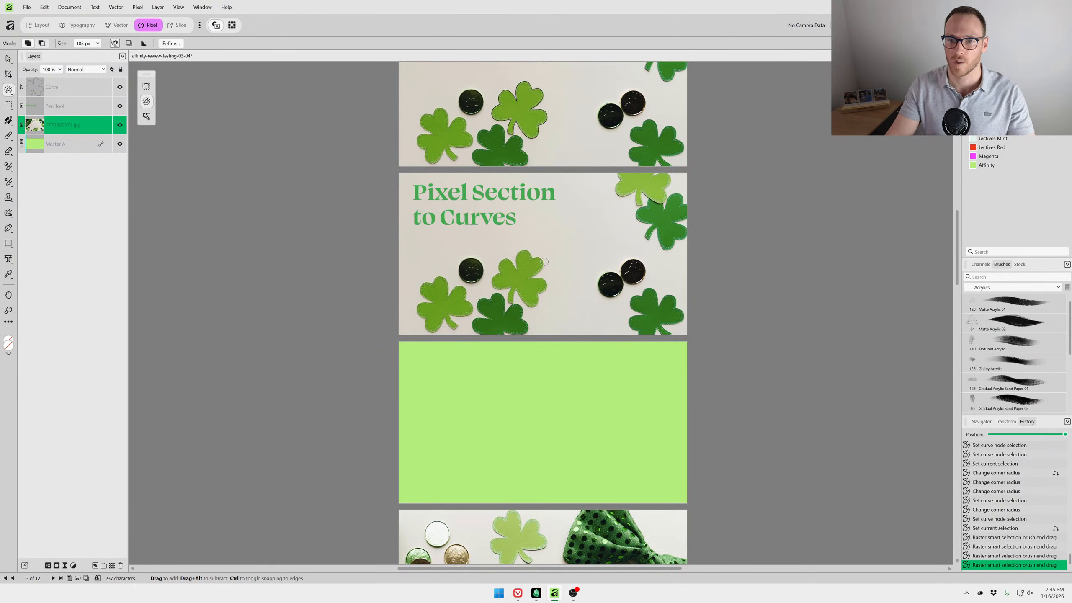
Select the photo on the Pixel Section to Curves page and bring its light green clover into close view.
scroll(546, 260, "up", 5)
key("v")
left_click(570, 300)
key("a")
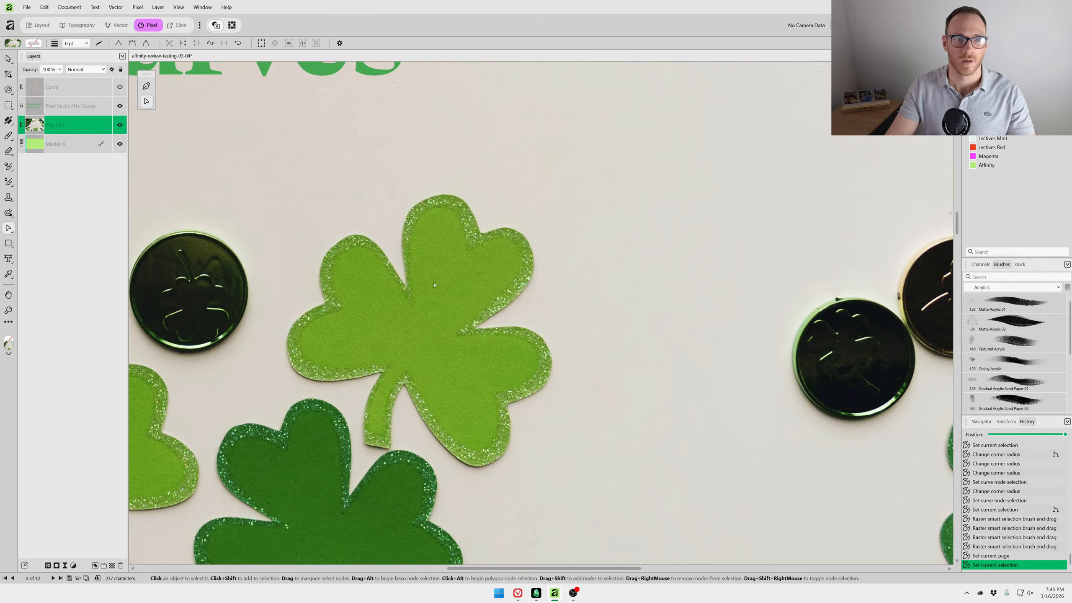
scroll(533, 284, "left", 2)
scroll(533, 283, "down", 1)
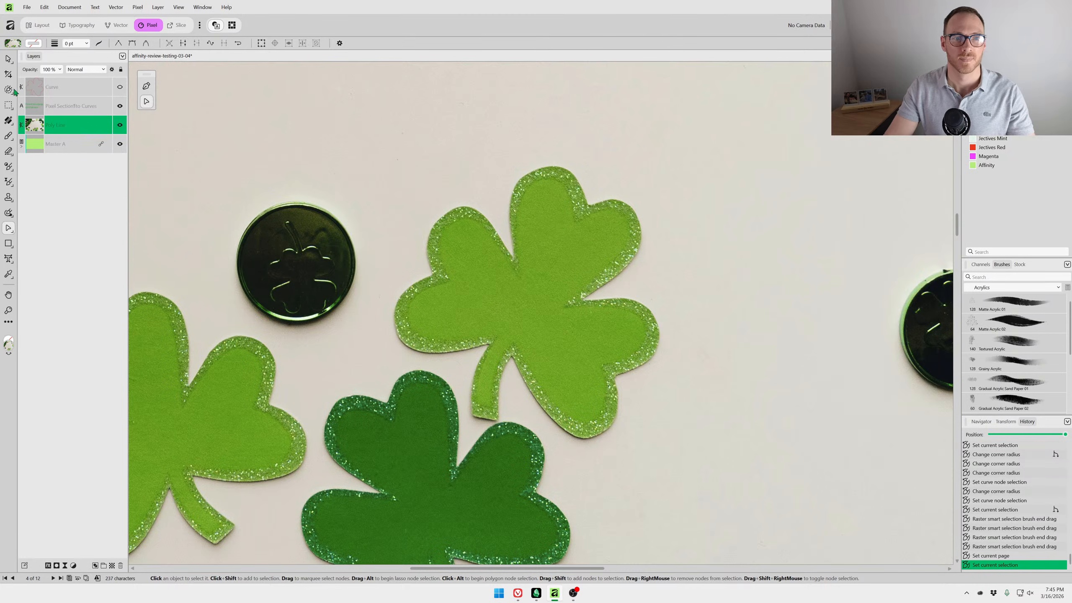
Brush a pixel selection across the light green clover with the Selection Brush at 105 px.
key("w")
left_click_drag(557, 215, 546, 359)
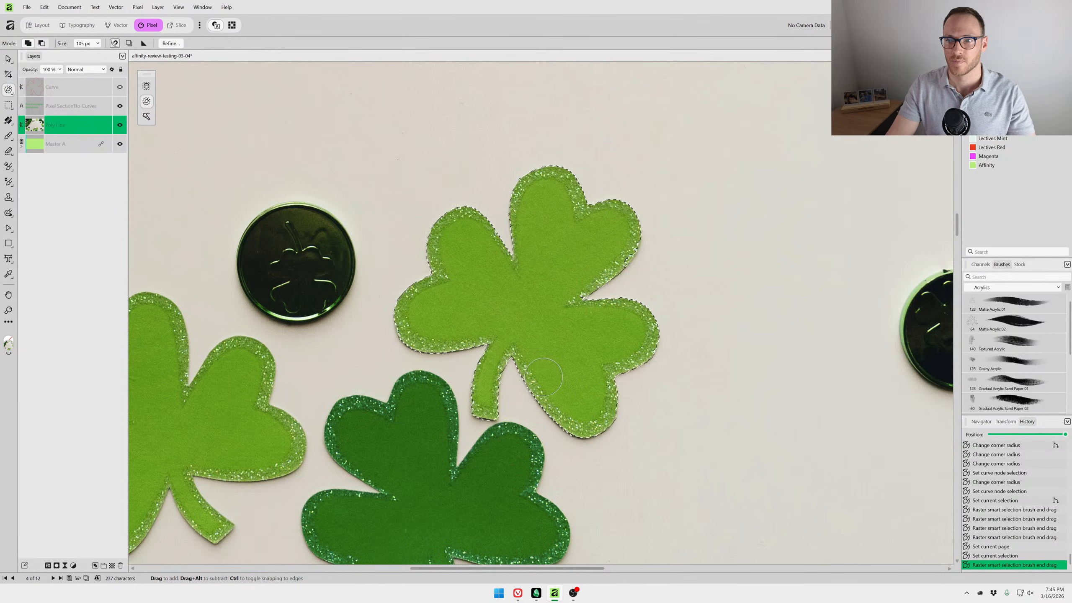
scroll(544, 379, "up", 3)
scroll(565, 275, "down", 3)
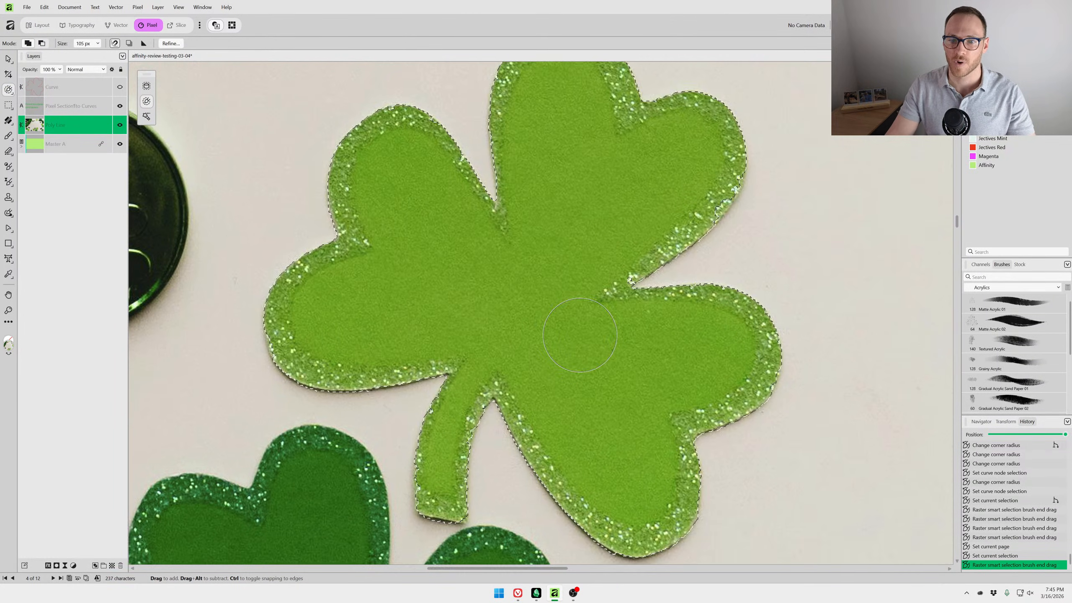
Check the clover selection's edges by toggling the quick mask overlay on and off at different zoom levels.
key("q")
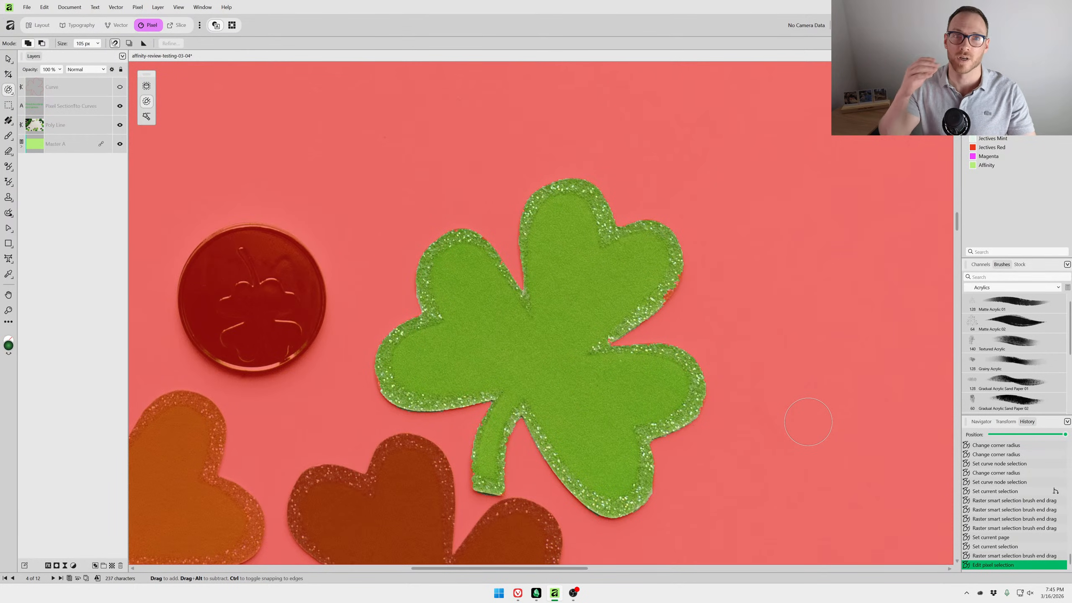
key("q")
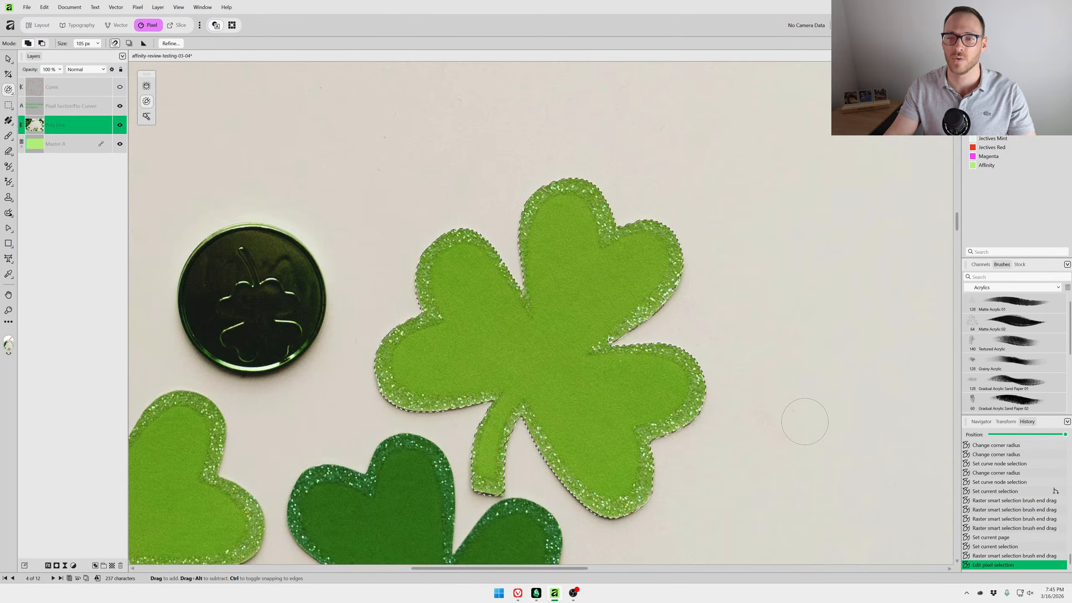
key("q")
key("q")
scroll(797, 424, "down", 4)
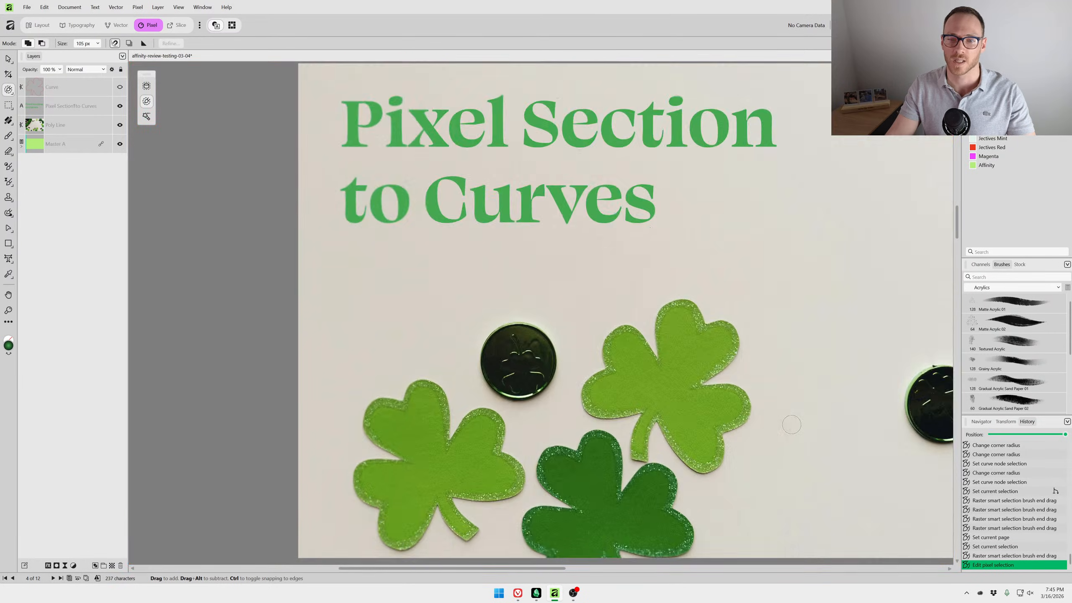
key("q")
left_click_drag(791, 424, 678, 413)
key("q")
scroll(579, 388, "up", 5)
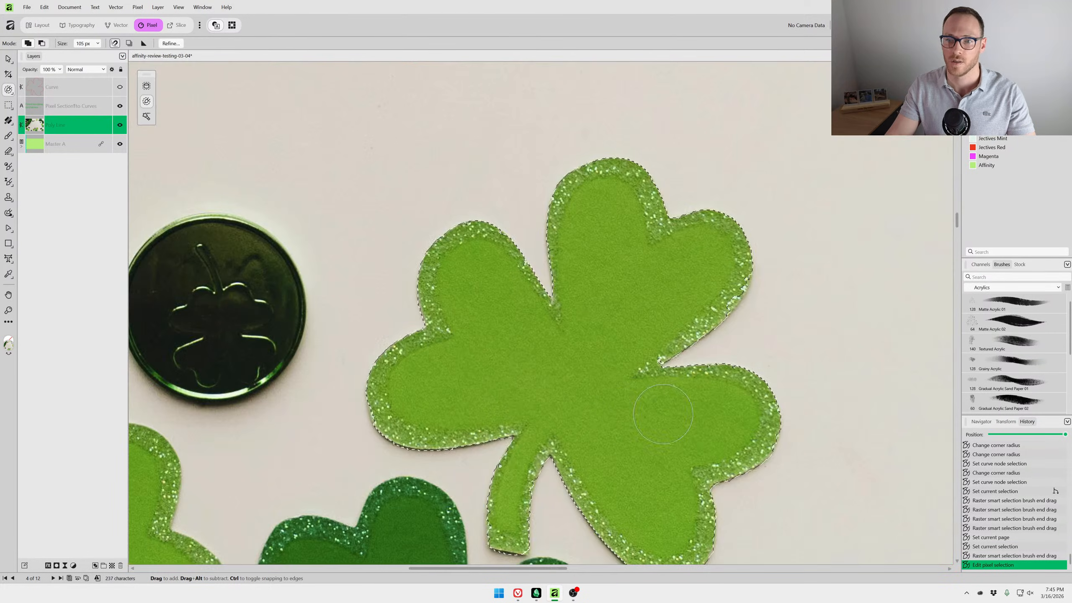
Turn on the quick mask and brush the missed glitter edges of the clover's upper-right lobe into the selection.
key("q")
left_click_drag(769, 435, 712, 341)
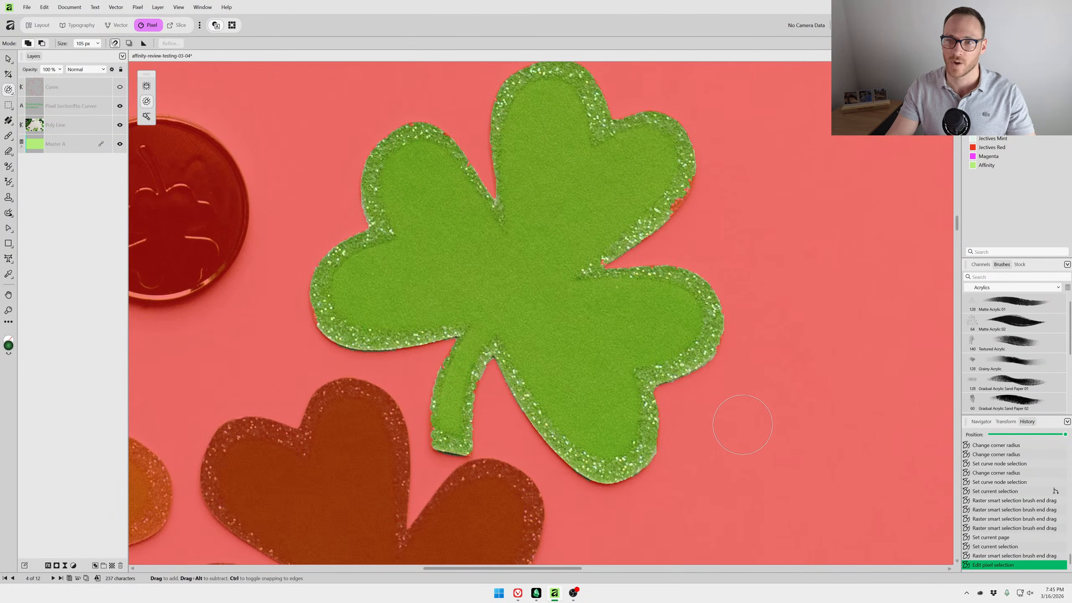
left_click_drag(657, 188, 661, 184)
left_click(662, 173)
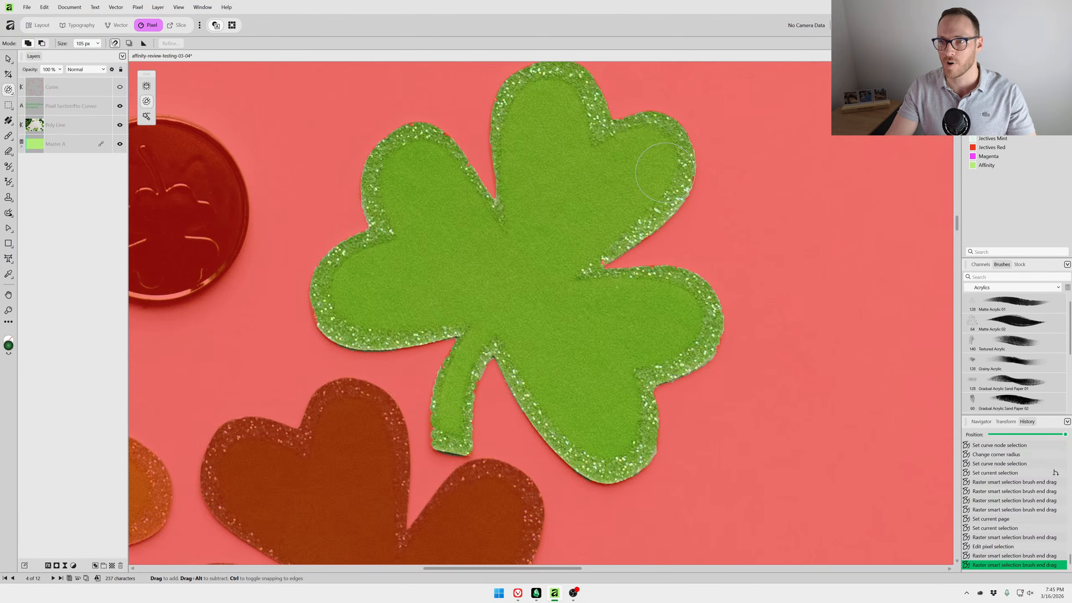
left_click(665, 172)
left_click_drag(555, 211, 580, 255)
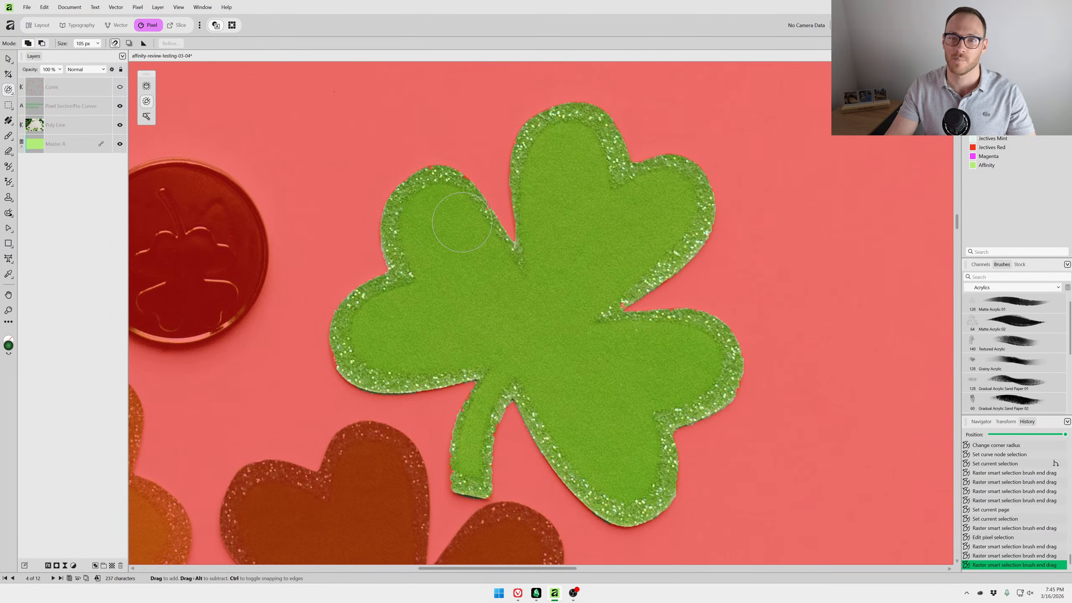
Undo the extra brush stroke on the upper-left lobe, brush in the lower-left lobe's edge, and leave the quick mask.
left_click_drag(462, 222, 447, 212)
key("ctrl+z")
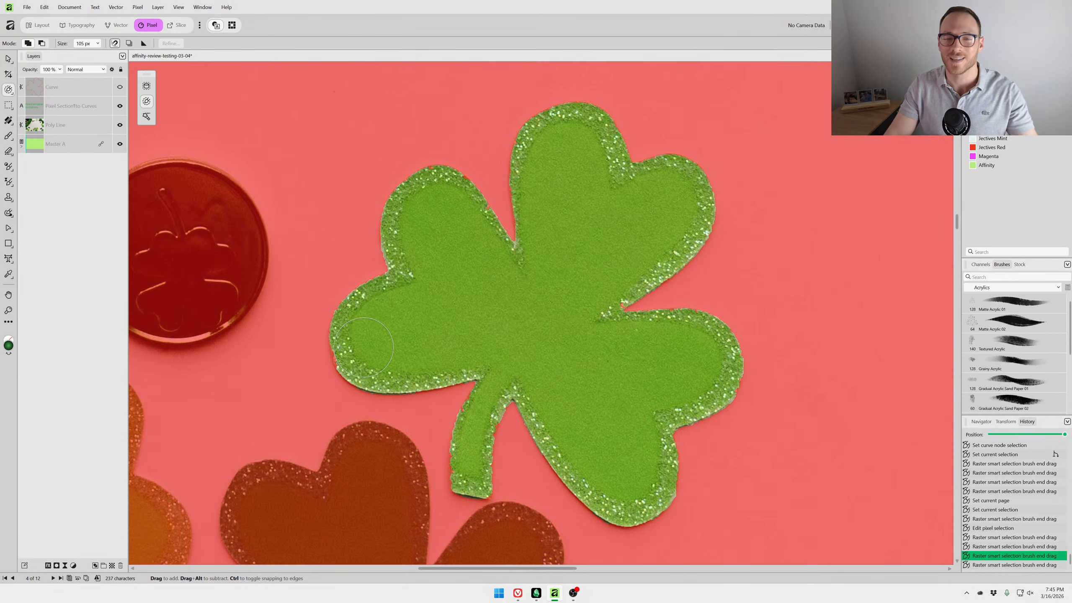
left_click_drag(364, 347, 388, 351)
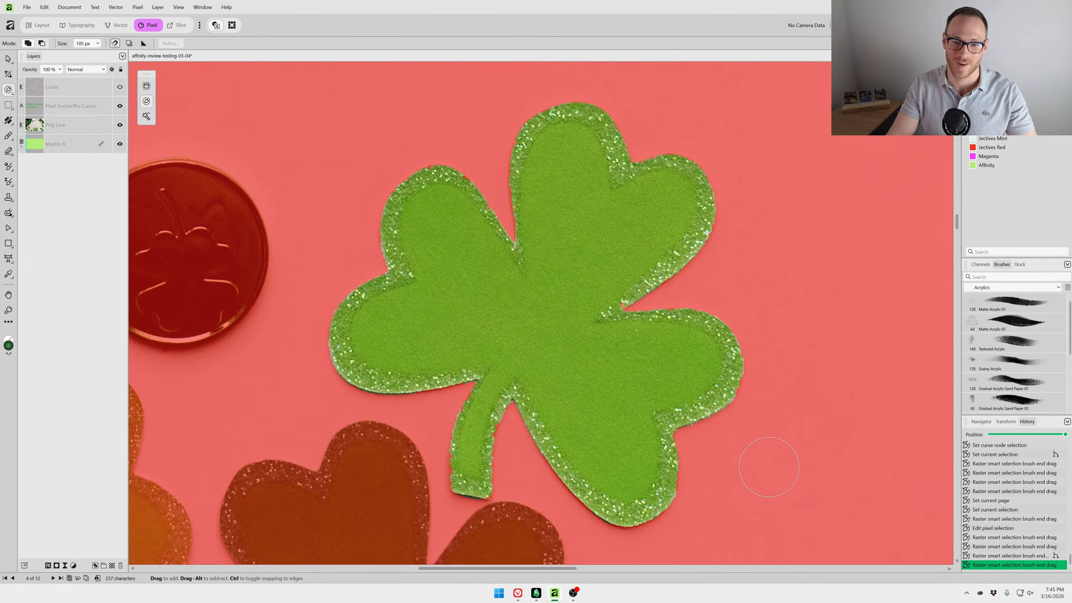
scroll(615, 439, "down", 4)
left_click_drag(620, 427, 536, 353)
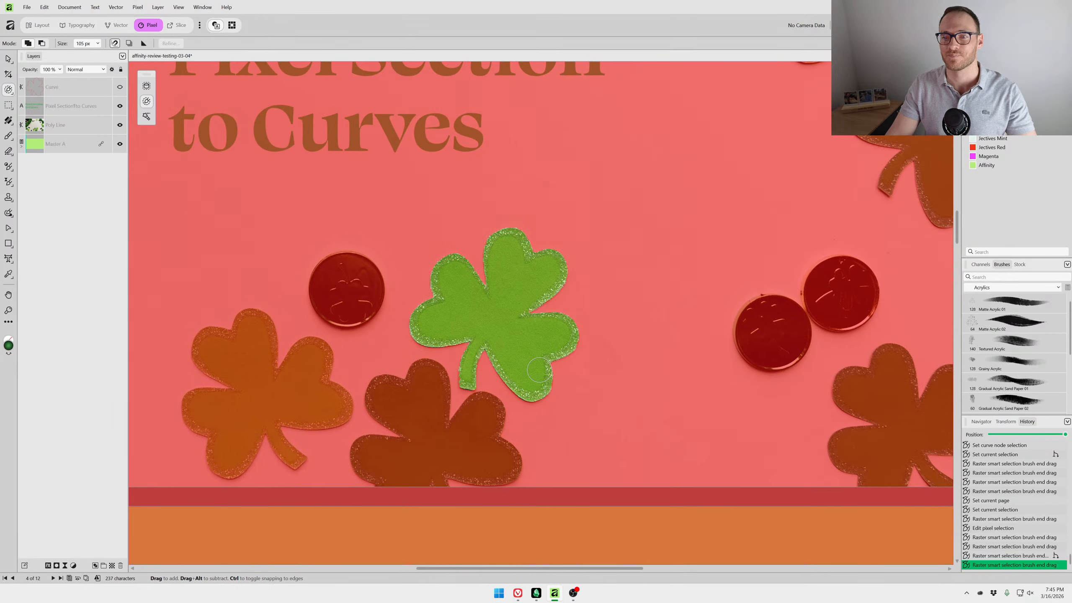
key("q")
Convert the clover pixel selection to a vector curve with Convert to Curves.
scroll(507, 298, "up", 4)
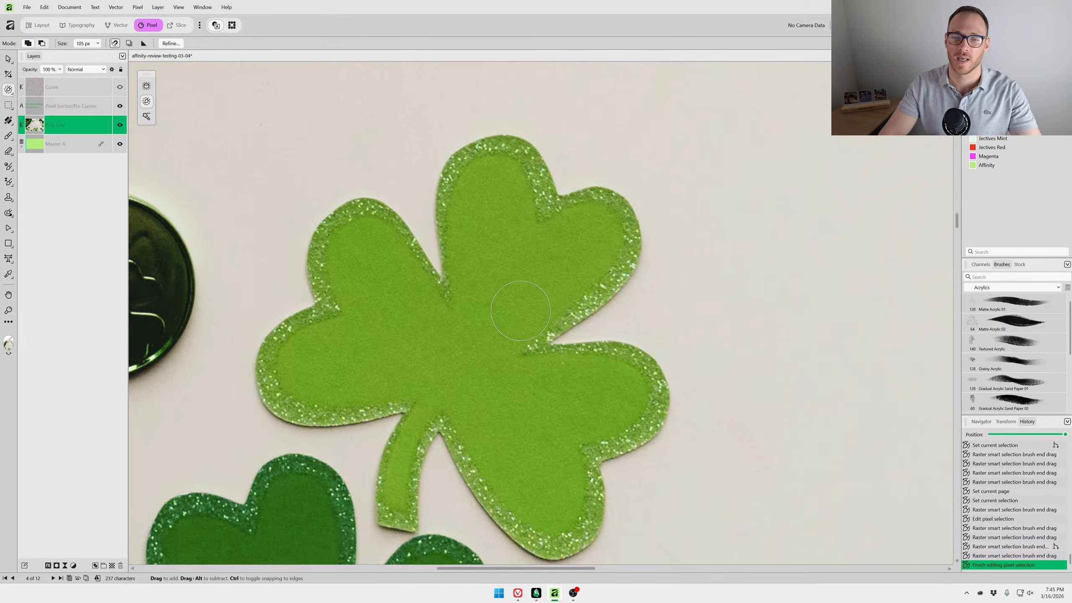
scroll(617, 424, "down", 3)
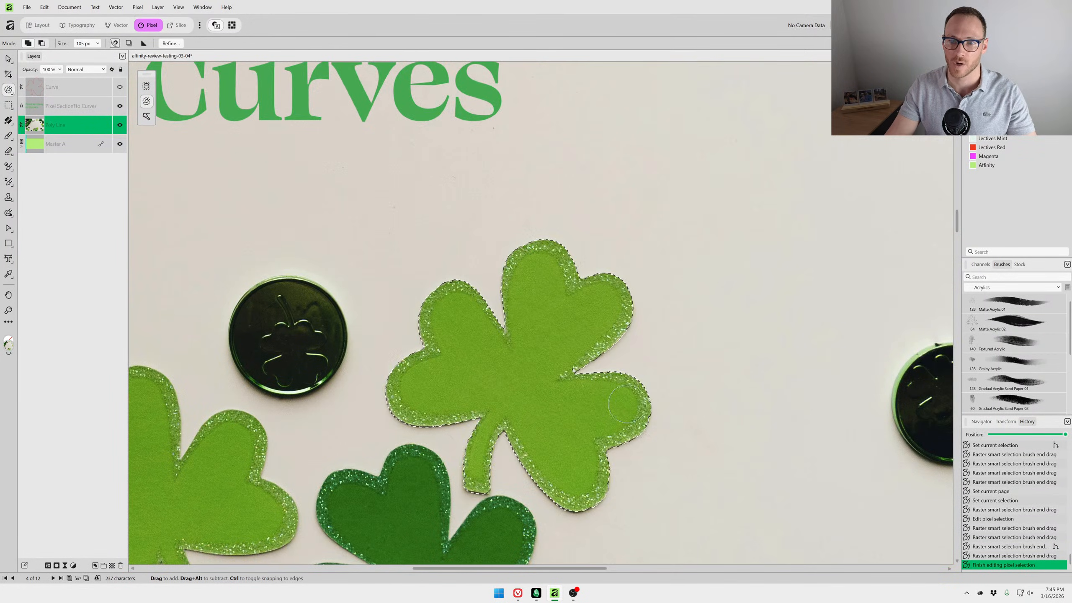
key("v")
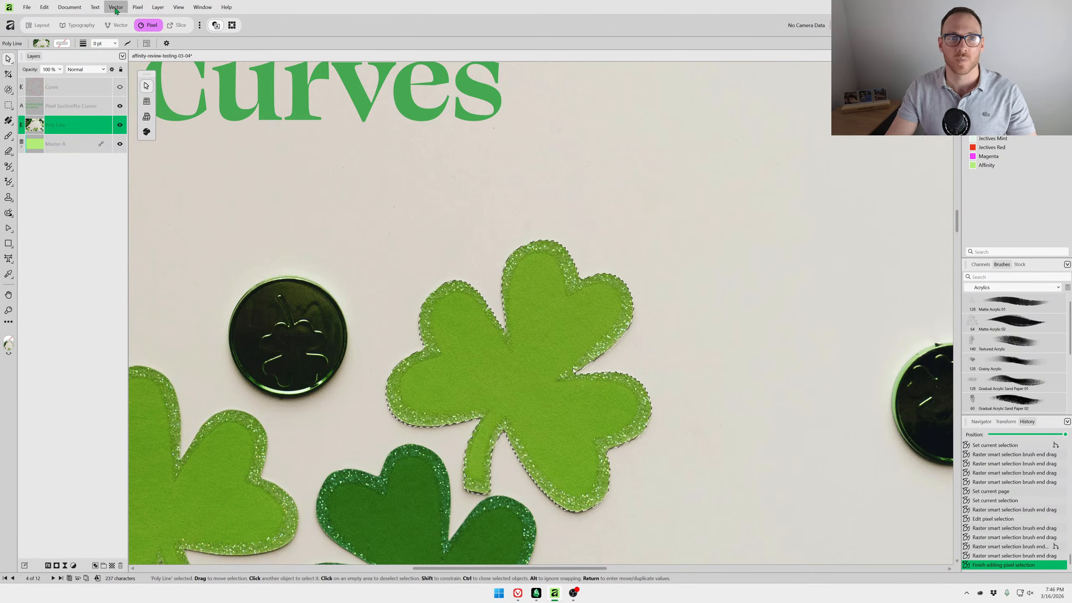
left_click(116, 7)
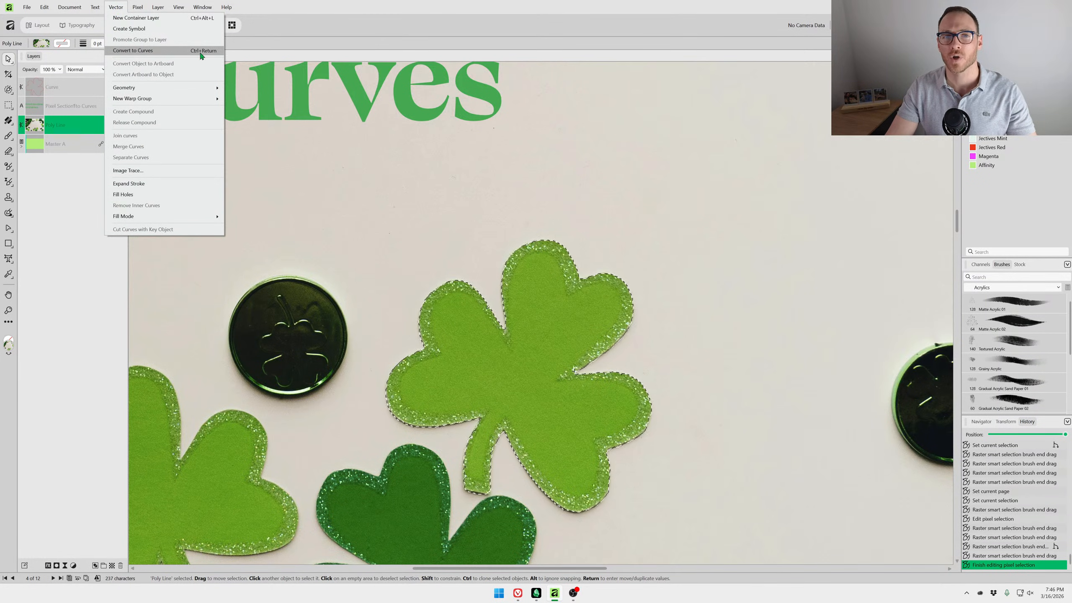
left_click(474, 32)
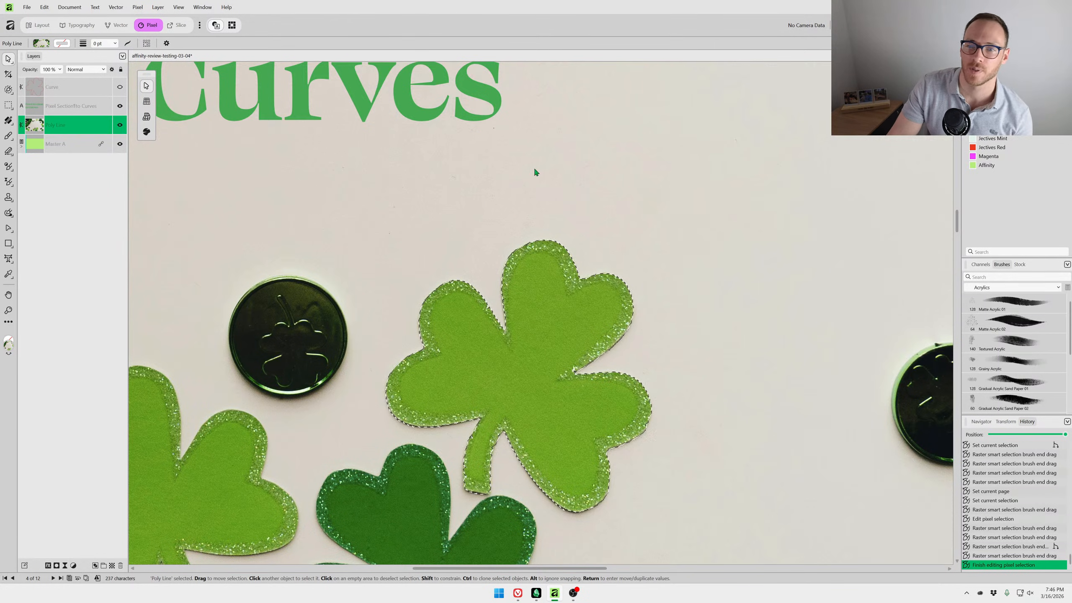
left_click_drag(535, 179, 544, 150)
scroll(595, 318, "up", 1)
scroll(615, 371, "up", 1)
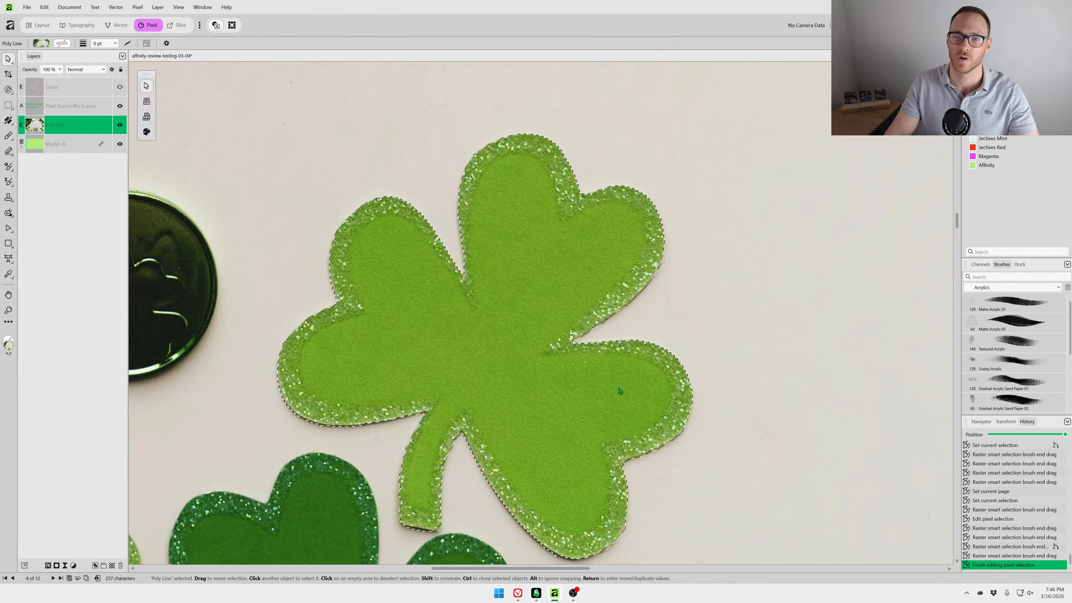
left_click_drag(622, 392, 635, 340)
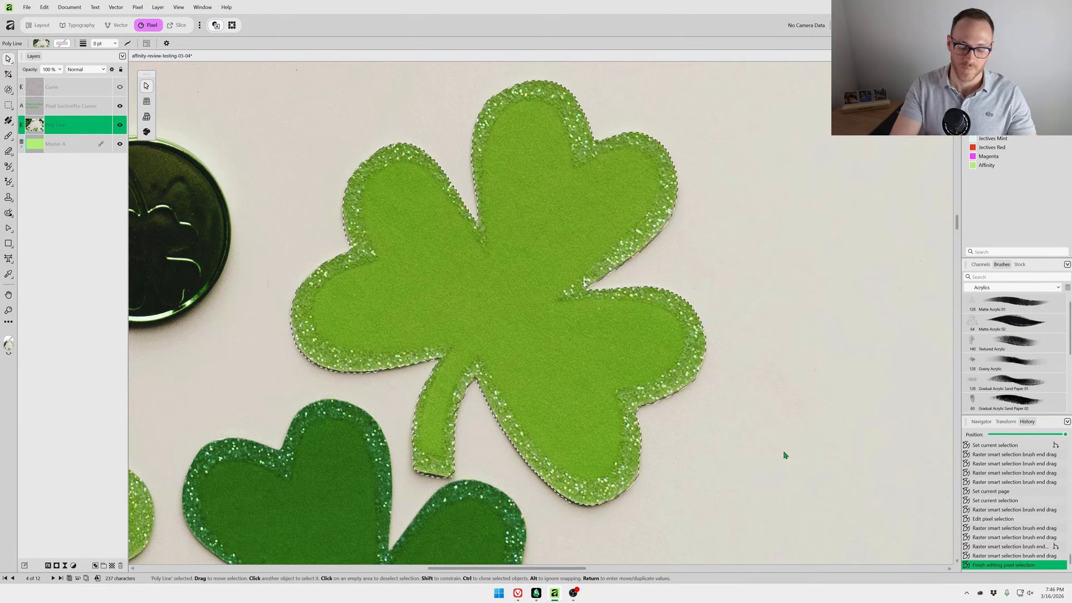
key("ctrl+Return")
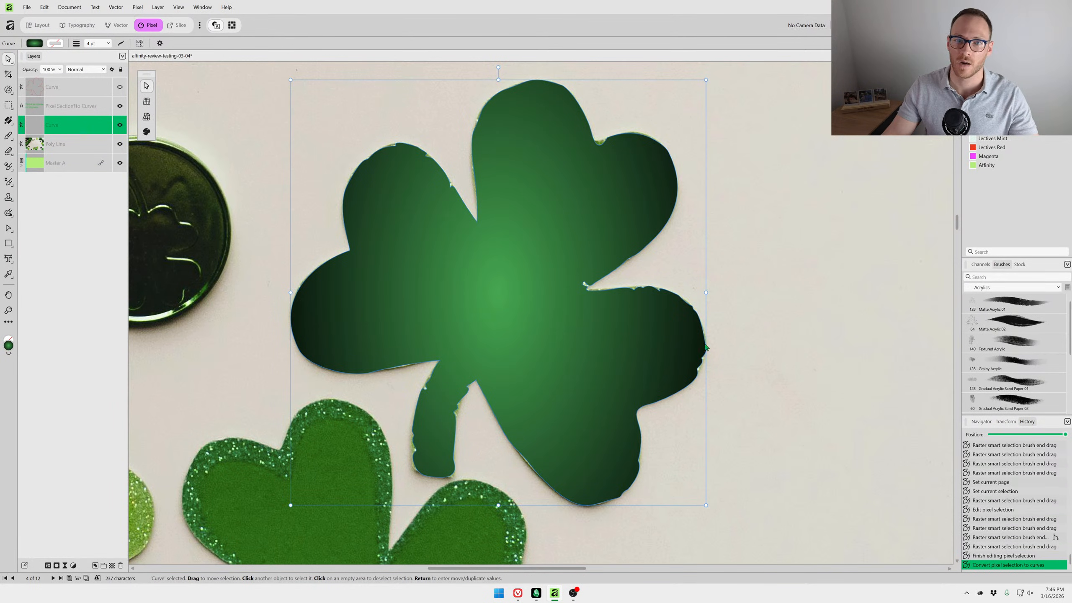
Reset the clover curve to the default black-and-white colours and remove its fill, keeping the 4 pt black outline.
key("d")
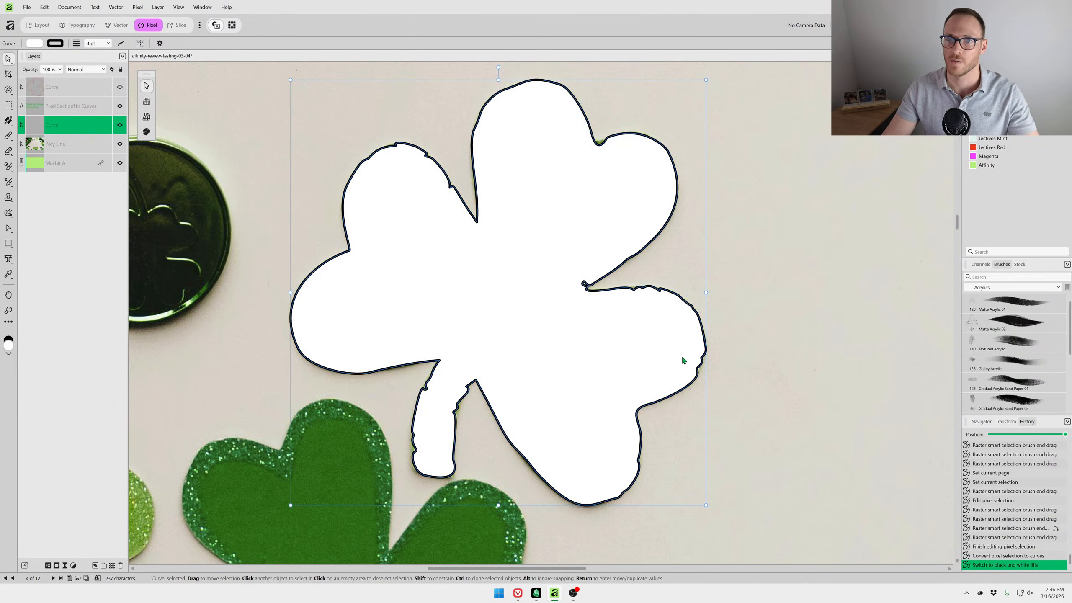
scroll(623, 340, "up", 5)
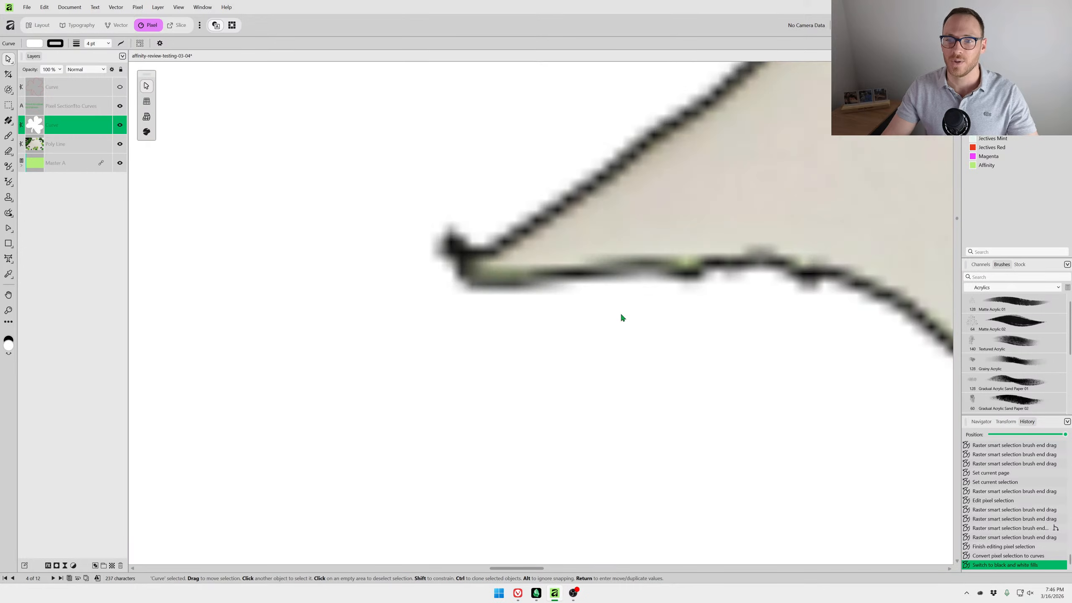
scroll(623, 334, "down", 2)
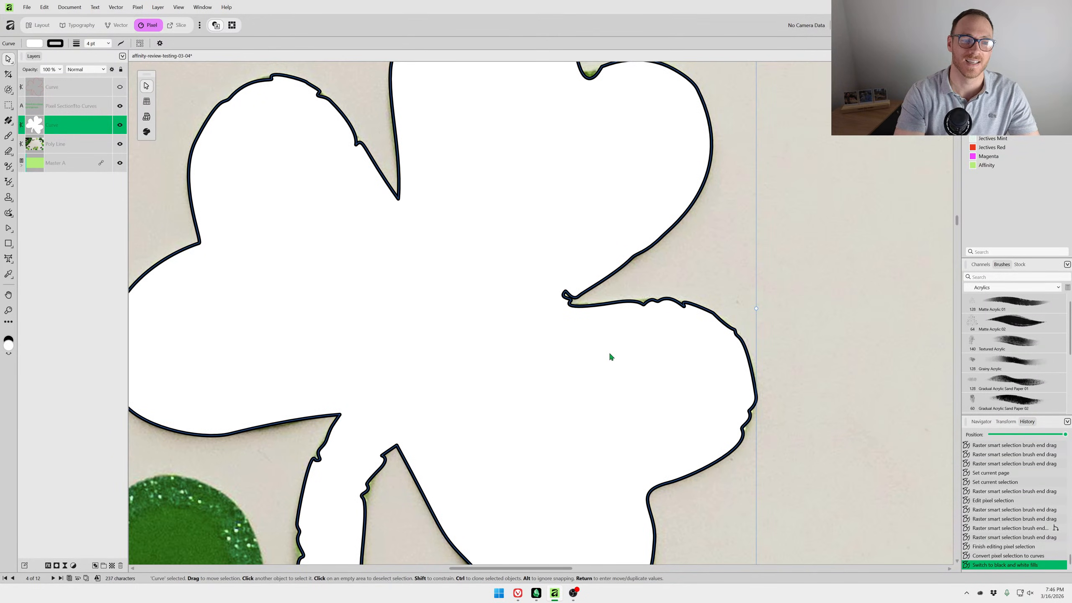
key("slash")
scroll(582, 316, "down", 5)
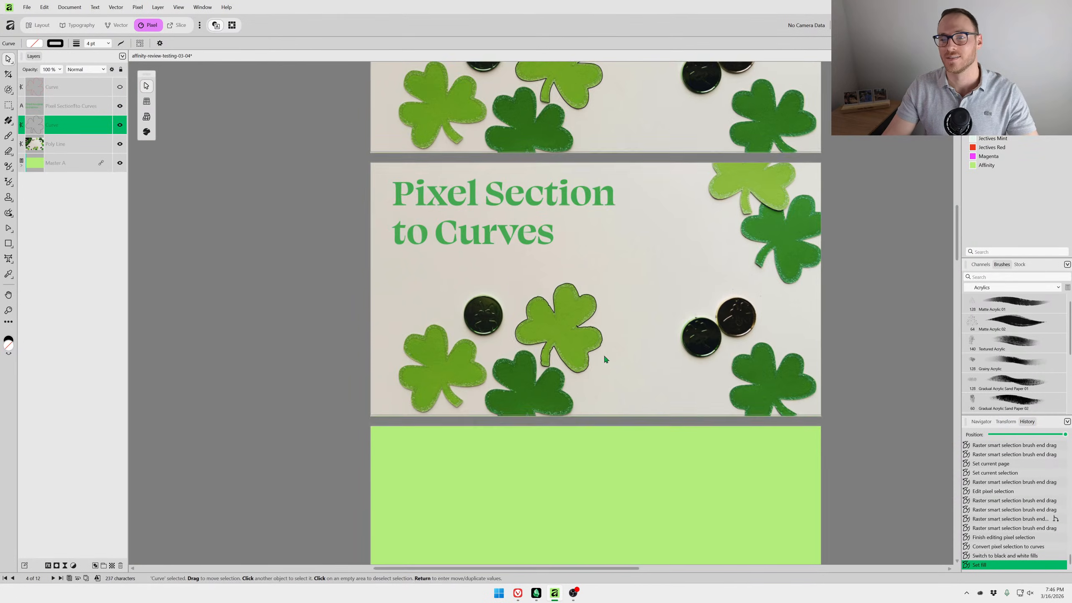
Move the two clover outlines from the photo pages onto the blank green page, side by side, and deselect them.
left_click_drag(568, 280, 526, 519)
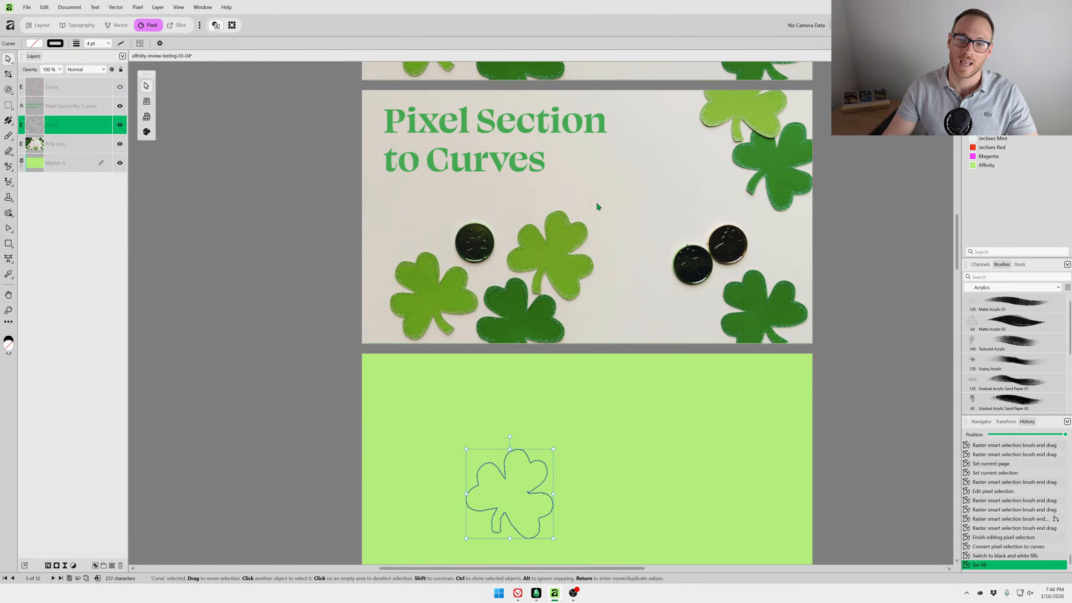
left_click_drag(610, 111, 583, 306)
left_click_drag(558, 169, 643, 503)
left_click_drag(633, 496, 607, 433)
scroll(506, 450, "up", 4)
scroll(575, 365, "up", 1)
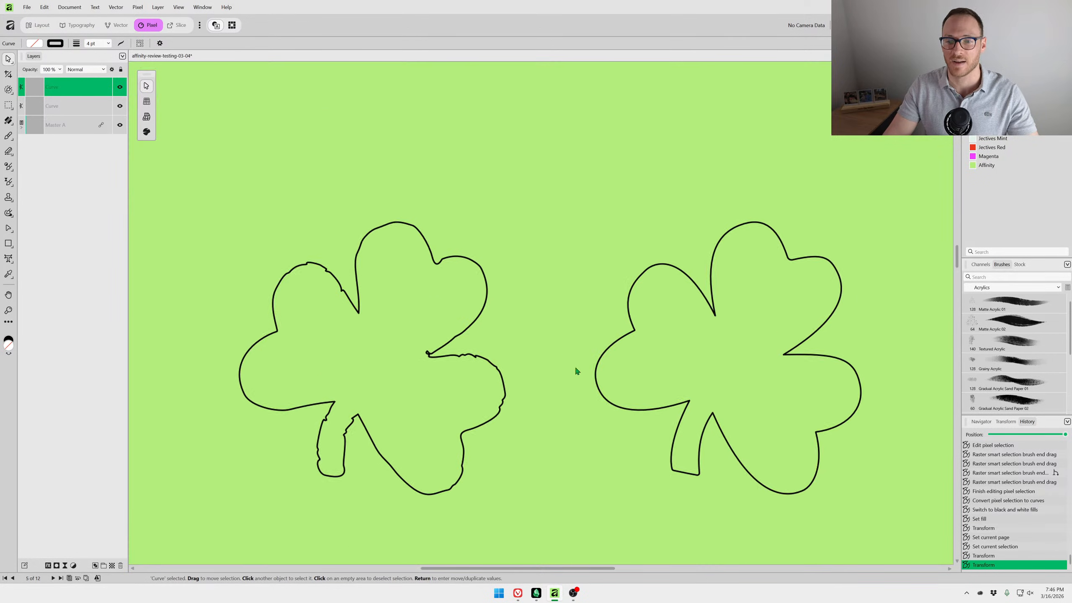
scroll(567, 357, "up", 3)
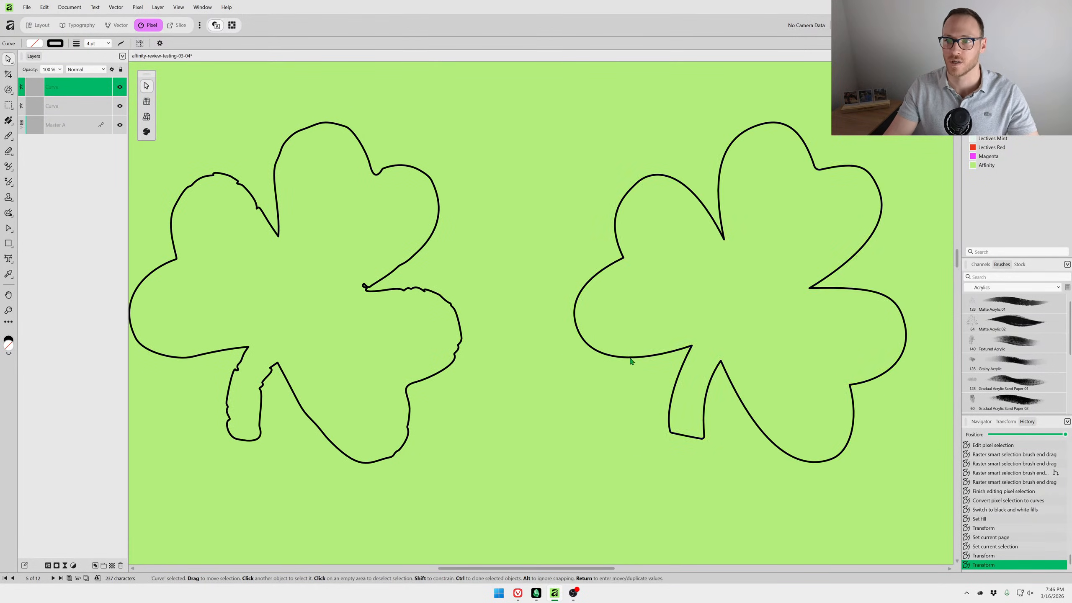
left_click(546, 436)
scroll(532, 426, "down", 1)
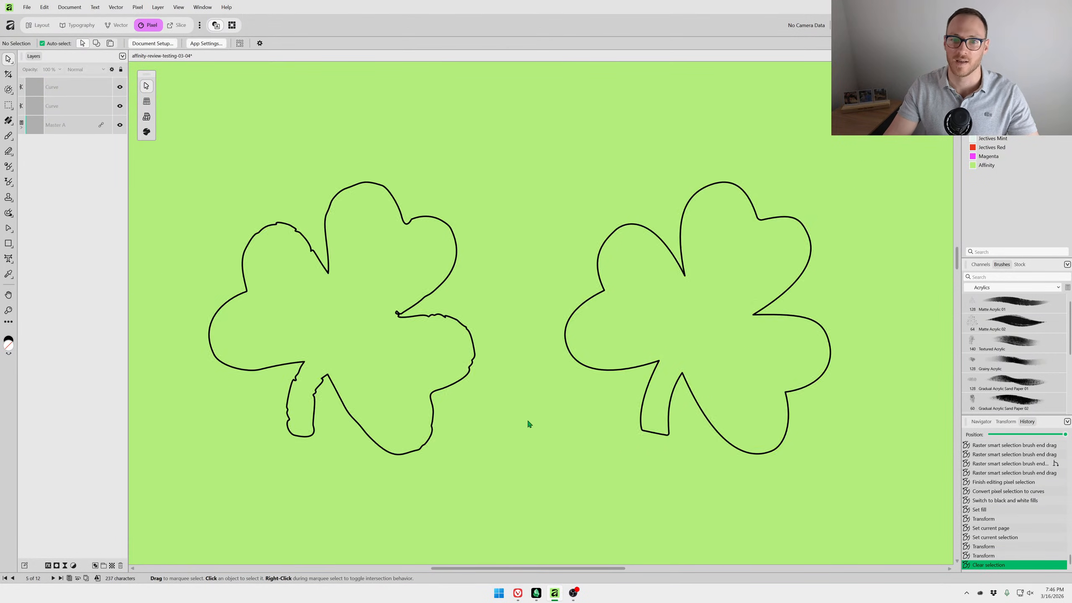
Swap the stroke and fill of both clover outlines to turn them into solid black shapes.
left_click(473, 338)
left_click(605, 295, "shift")
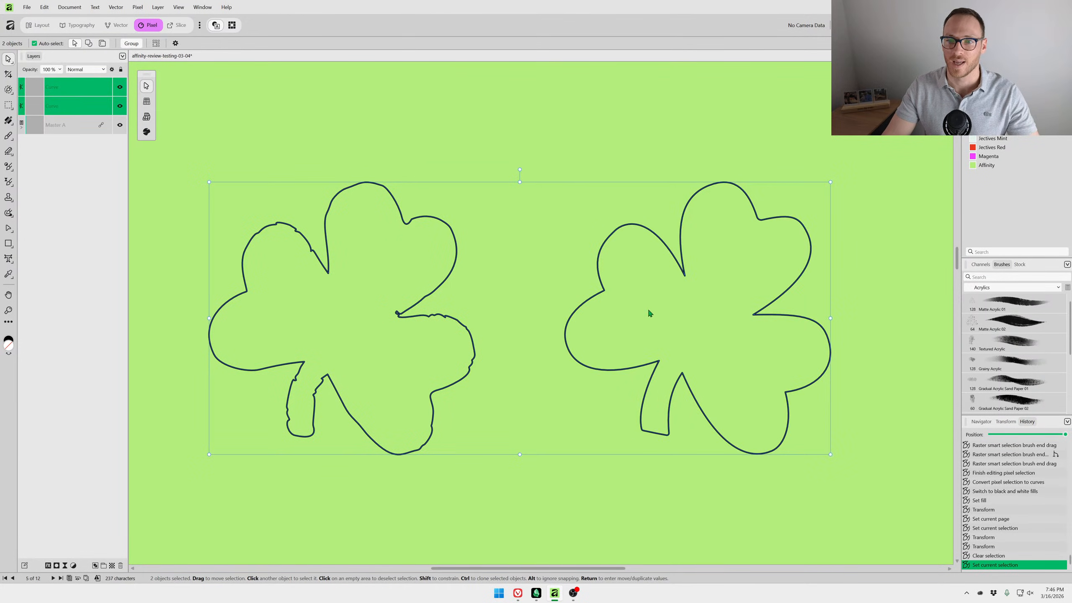
key("shift+x")
left_click(555, 480)
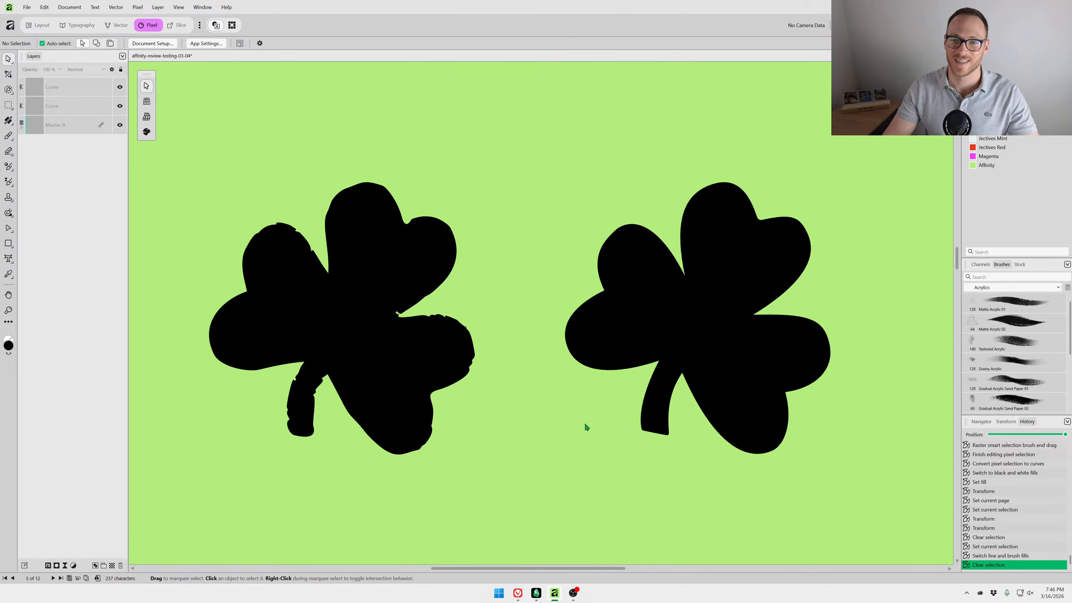
Compare the nodes of the rough-edged clover with those of the smooth clover using the Node tool.
key("a")
left_click(376, 393)
scroll(376, 393, "up", 2)
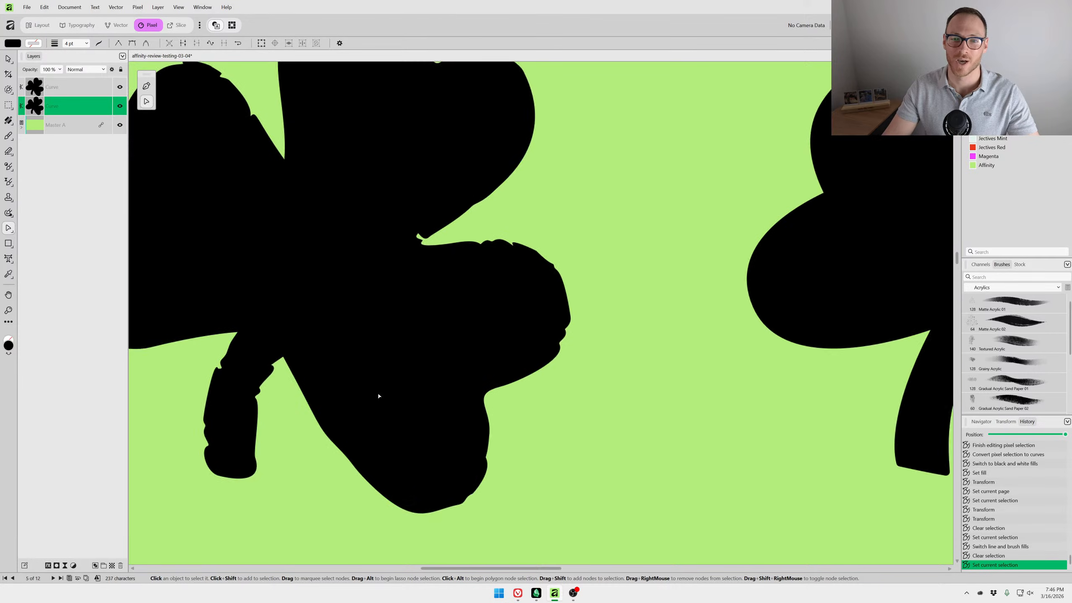
scroll(379, 395, "down", 3)
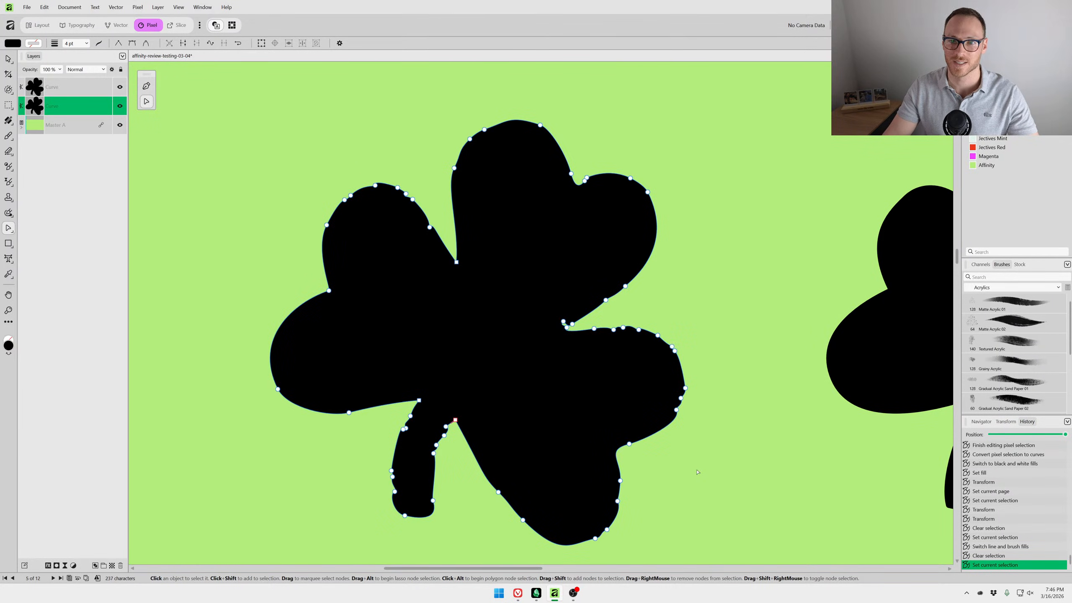
scroll(878, 436, "right", 6)
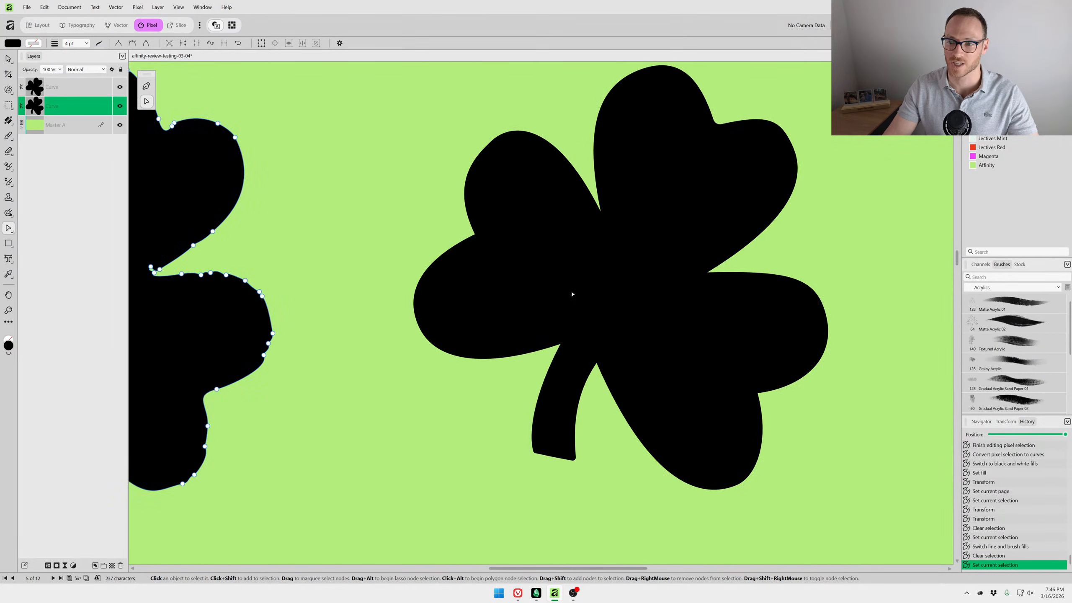
left_click(591, 464)
left_click_drag(616, 385, 511, 397)
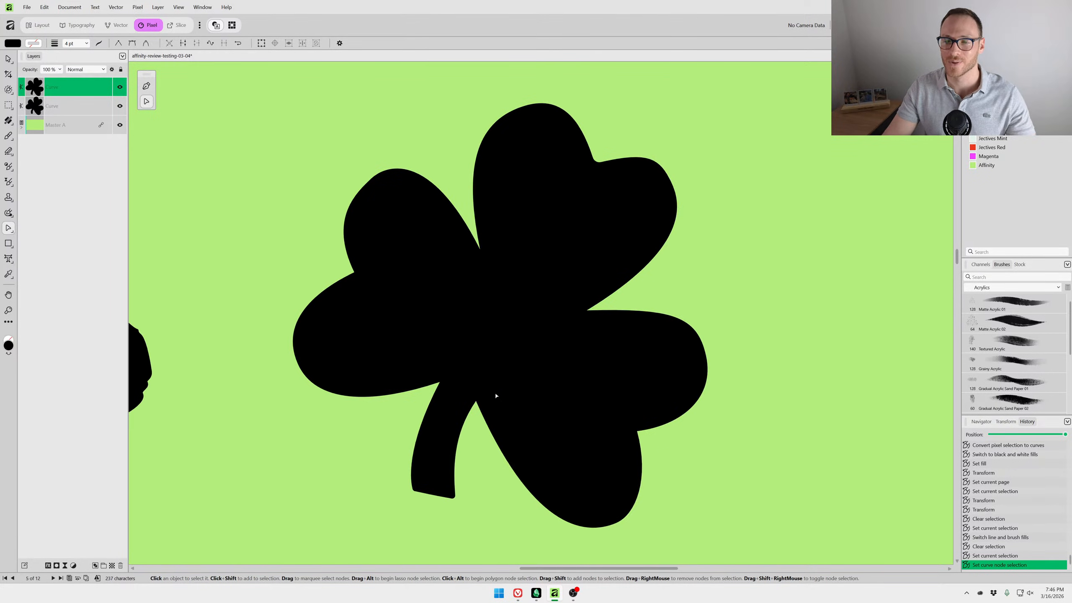
left_click_drag(303, 375, 515, 361)
scroll(514, 389, "down", 2)
left_click(360, 355)
scroll(523, 418, "down", 2)
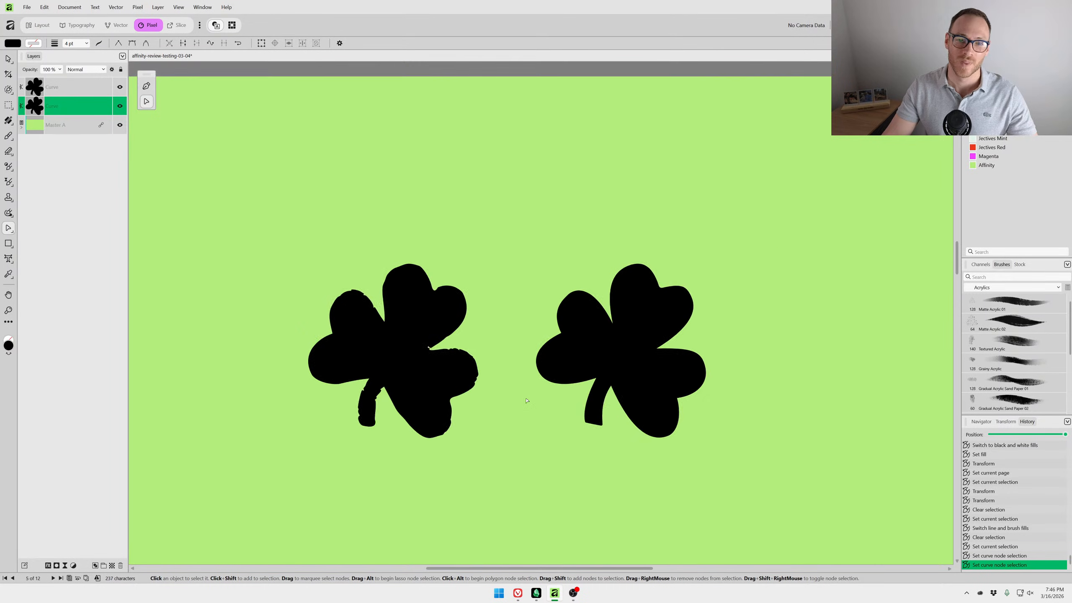
Examine the rough-edged clover's contour without a selection and contrast it with the node placement on the smooth clover.
scroll(583, 478, "down", 2)
scroll(583, 478, "down", 5)
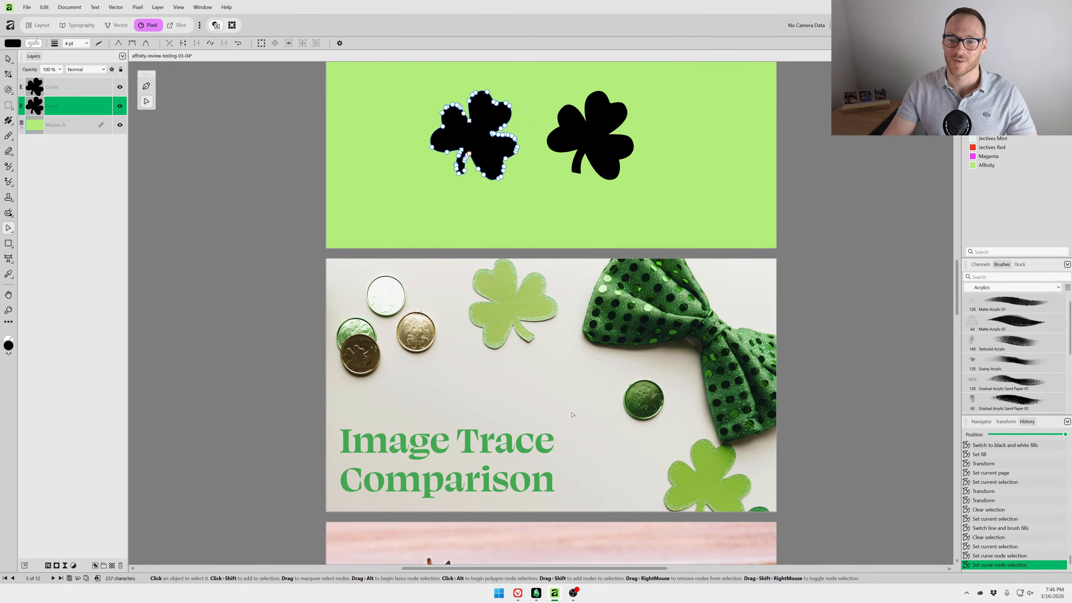
left_click_drag(479, 172, 498, 276)
scroll(498, 275, "up", 5)
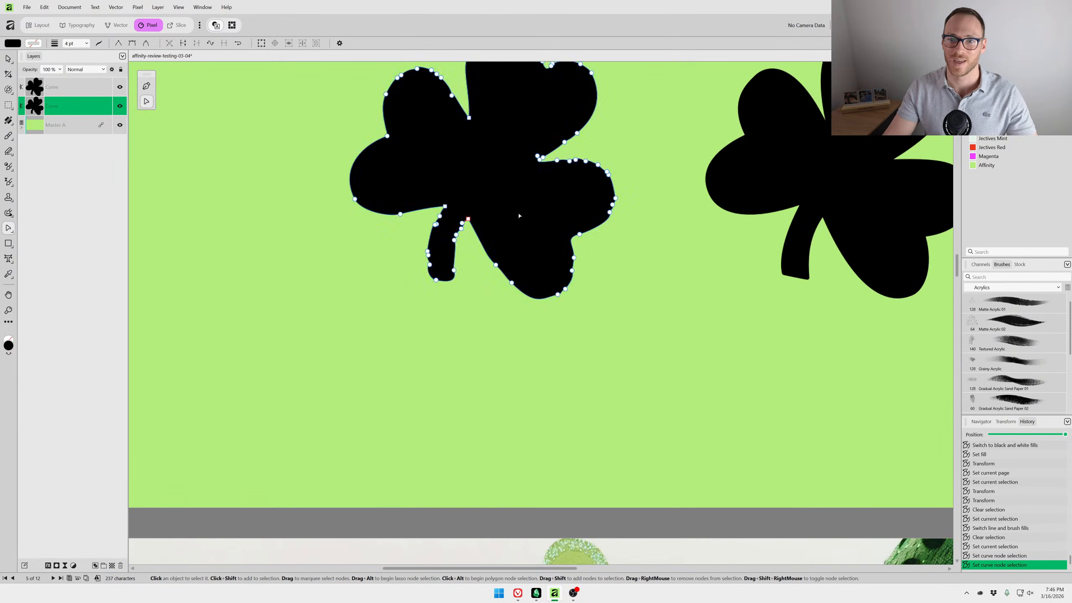
left_click_drag(522, 219, 453, 349)
key("Escape")
scroll(448, 328, "up", 2)
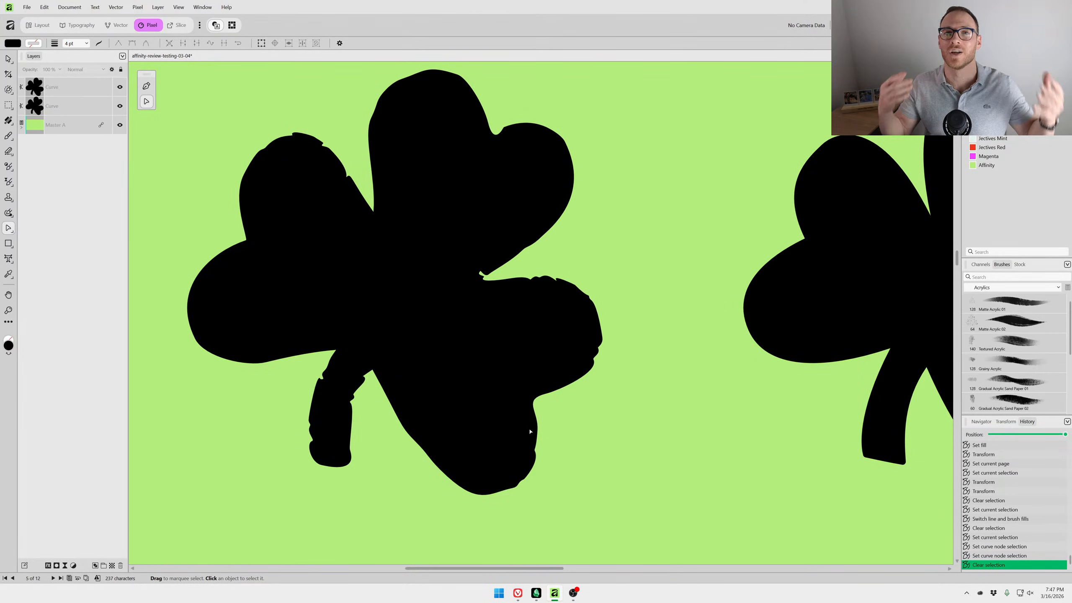
scroll(465, 325, "down", 4)
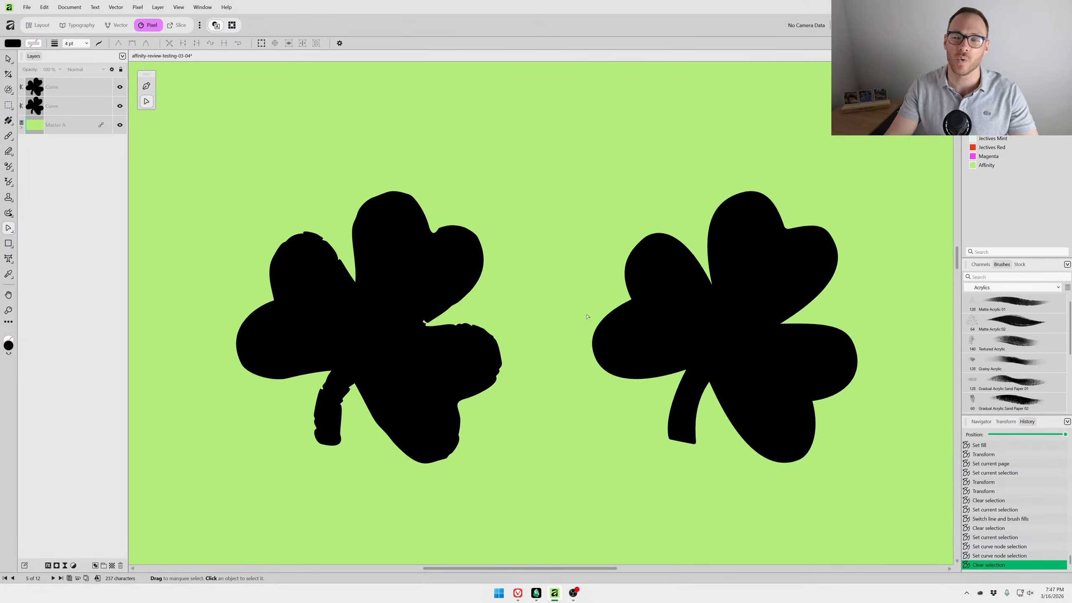
left_click(712, 312)
scroll(749, 315, "up", 3)
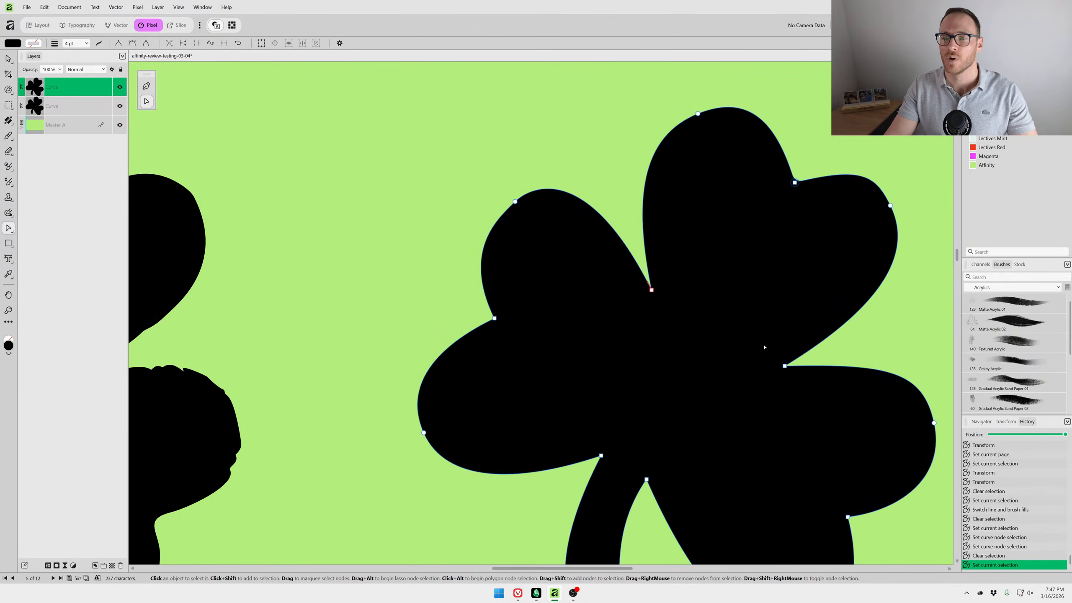
scroll(763, 355, "down", 3)
left_click_drag(470, 361, 617, 330)
scroll(617, 330, "up", 2)
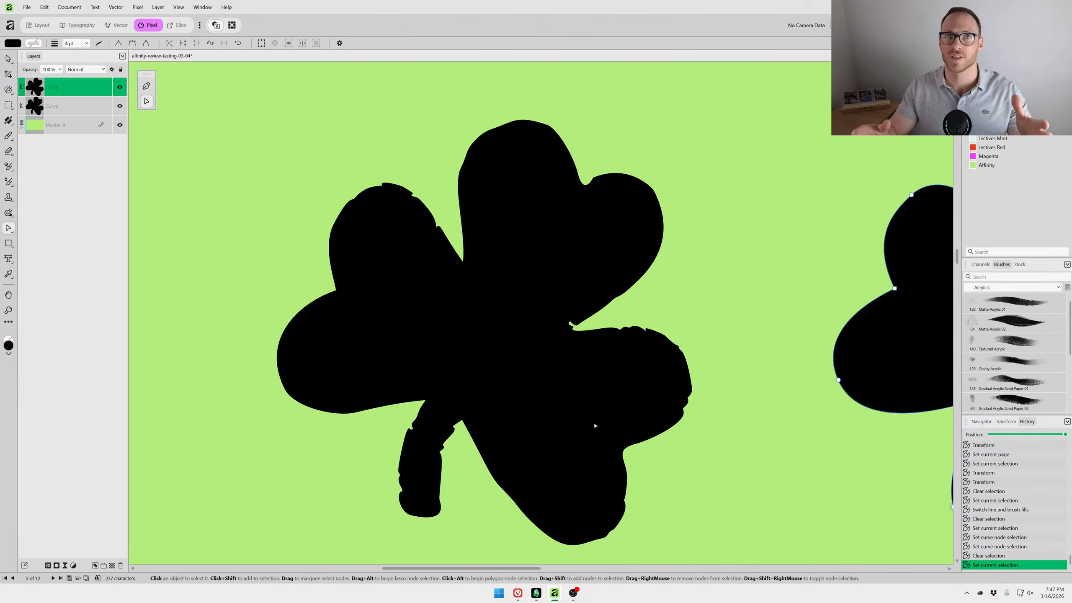
Switch to Vivaldi to view the Pixel Selection to Curves clip in the Instagram post, and return to Affinity.
key("super+Tab")
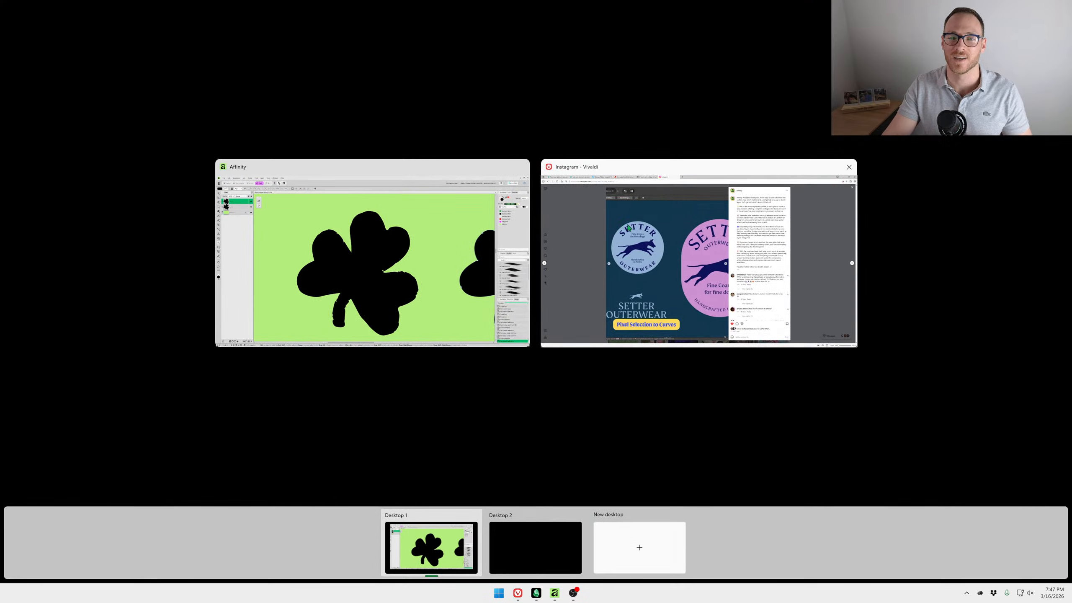
left_click(624, 313)
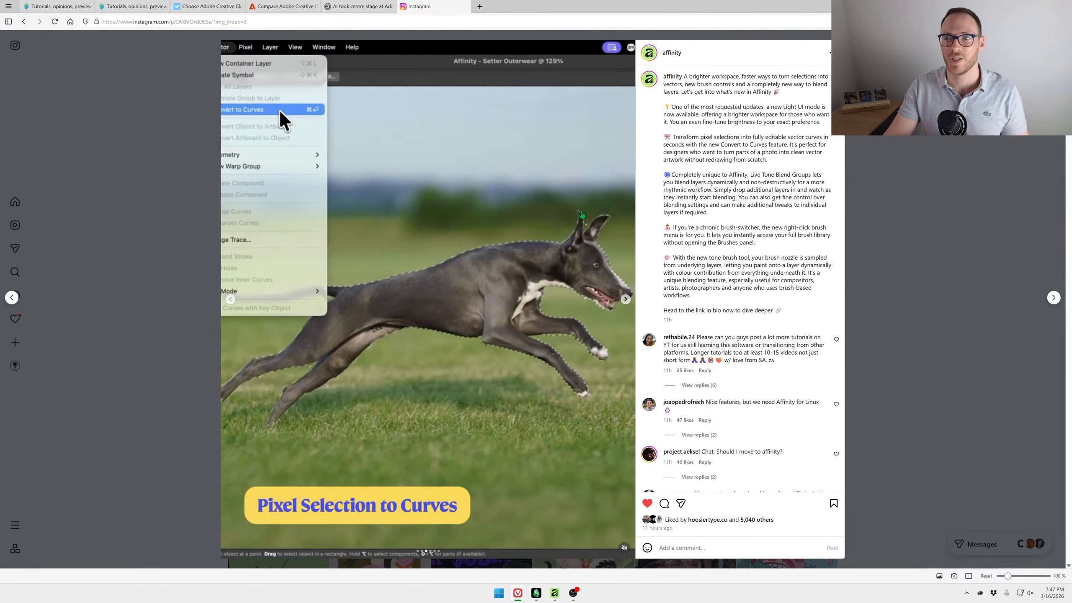
key("super+Tab")
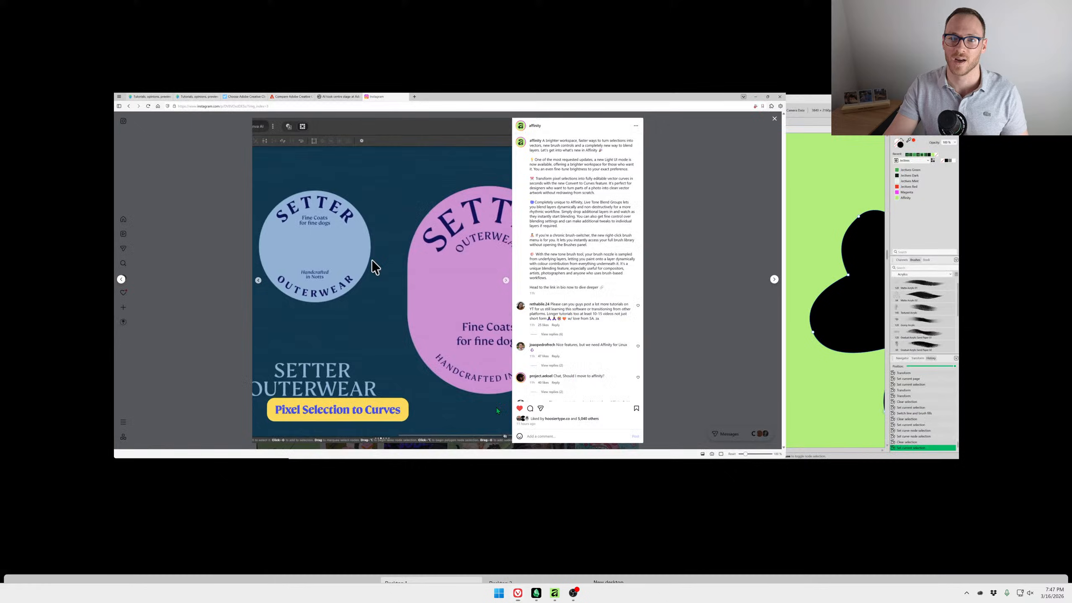
left_click(645, 291)
left_click_drag(798, 284, 359, 249)
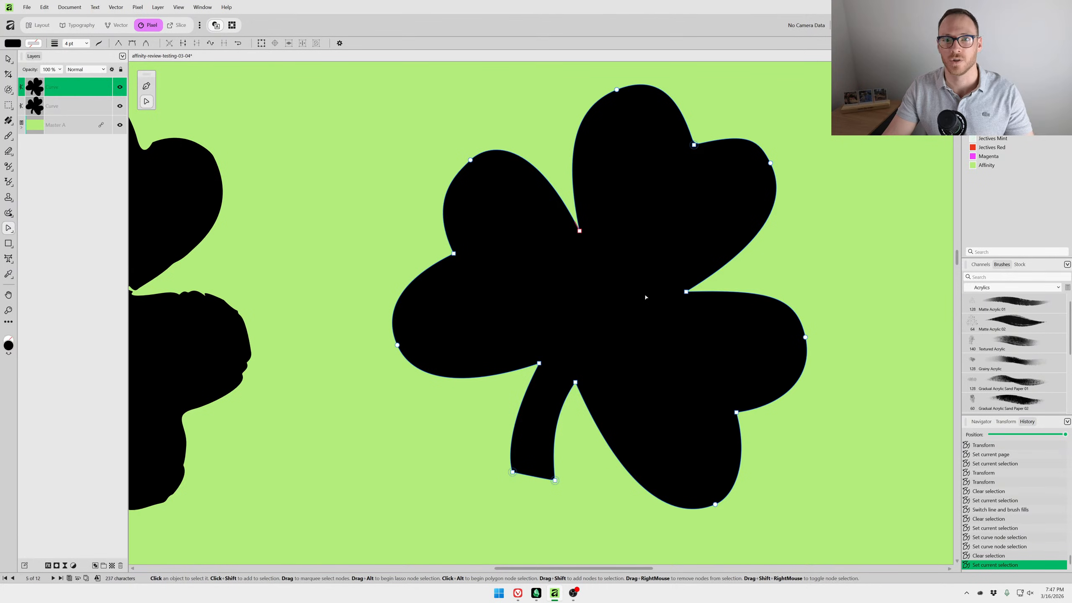
Reposition the rough-edged clover on the green page, slightly higher than the smooth clover.
scroll(633, 363, "down", 4)
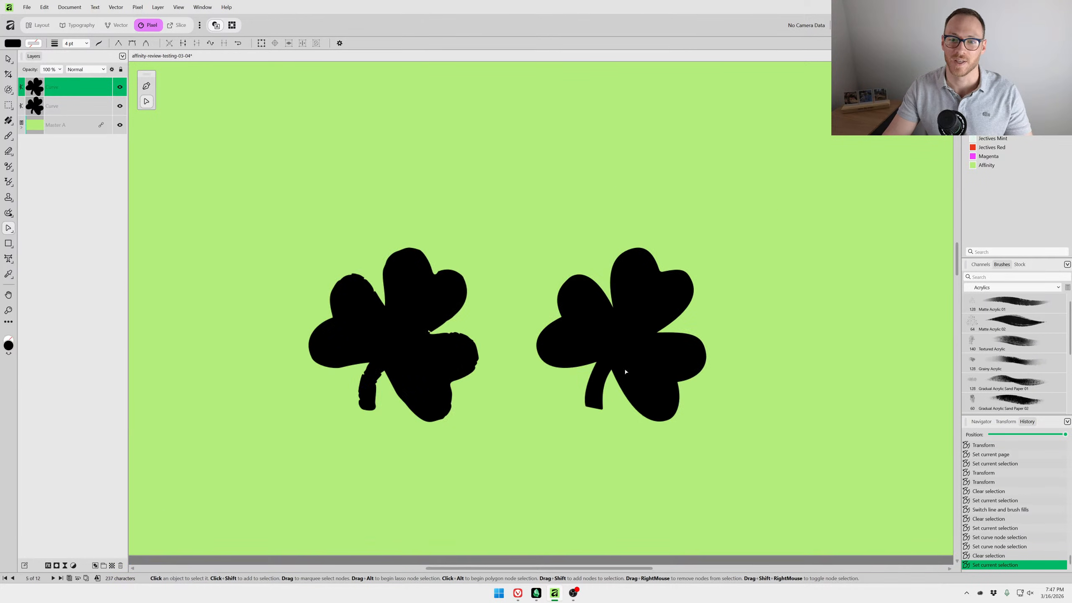
left_click_drag(555, 510, 577, 297)
scroll(564, 431, "down", 2)
left_click_drag(568, 476, 552, 297)
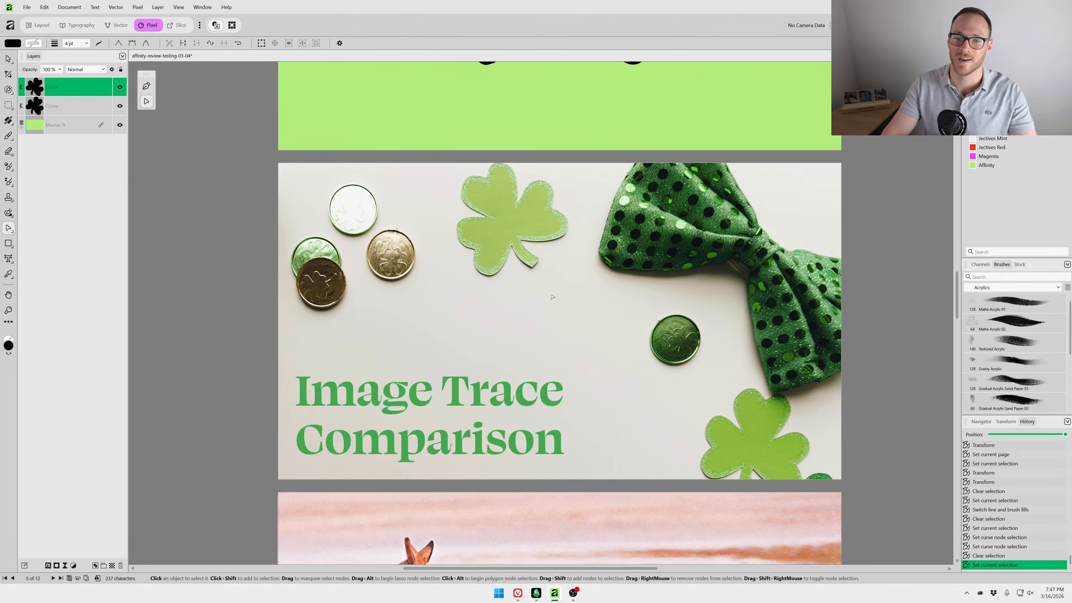
scroll(532, 317, "up", 1)
scroll(534, 288, "up", 5)
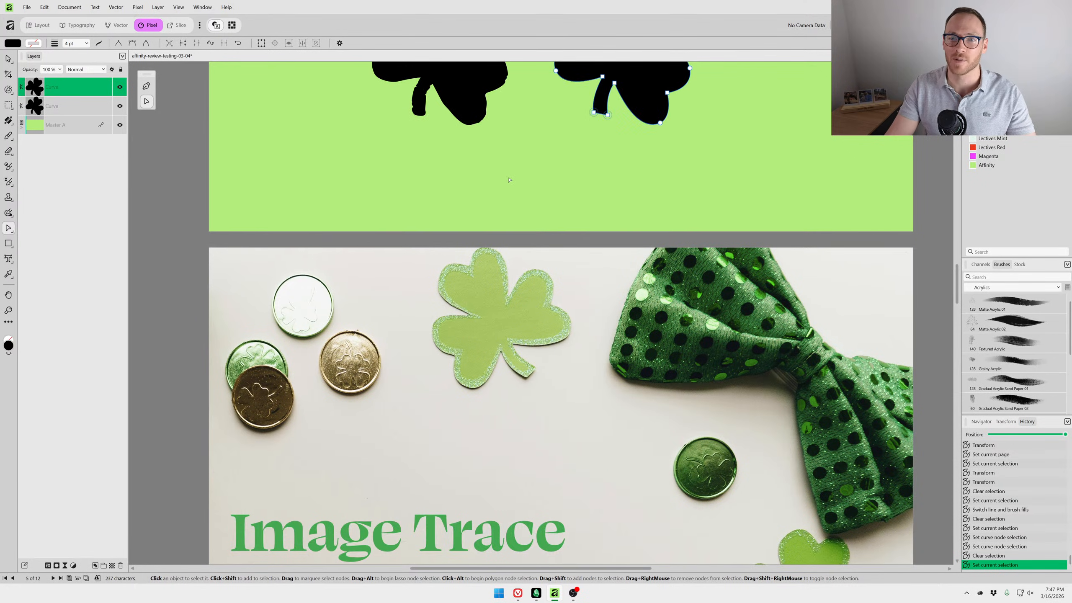
key("v")
left_click(485, 146)
left_click_drag(469, 129, 528, 221)
scroll(614, 482, "up", 2)
scroll(597, 400, "down", 4)
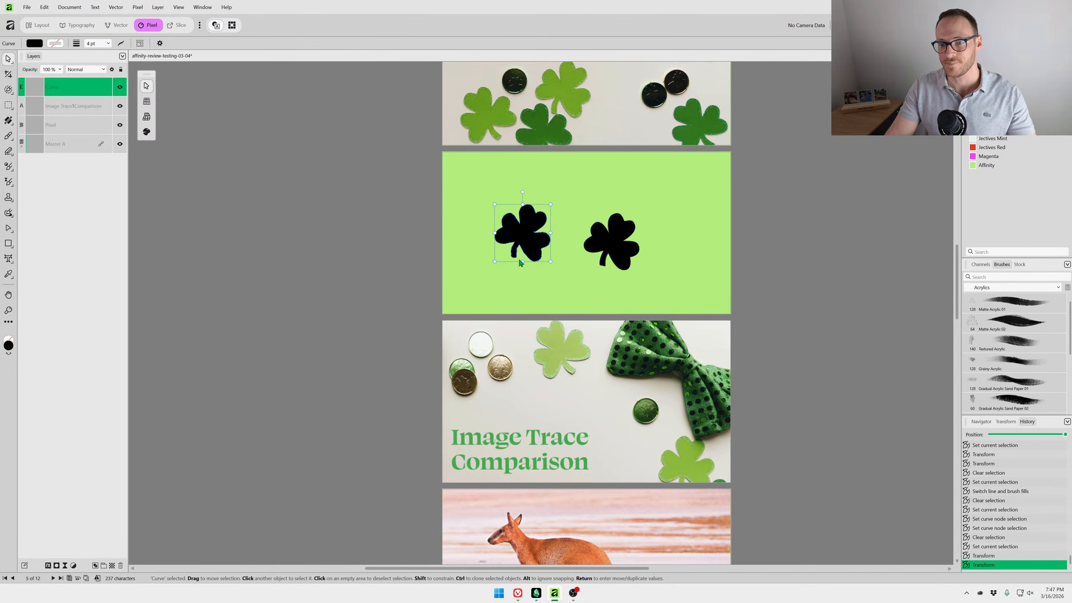
Select the photo on the Image Trace Comparison page and start an Image Trace on it.
left_click(555, 407)
scroll(372, 236, "up", 2)
left_click_drag(696, 343, 541, 199)
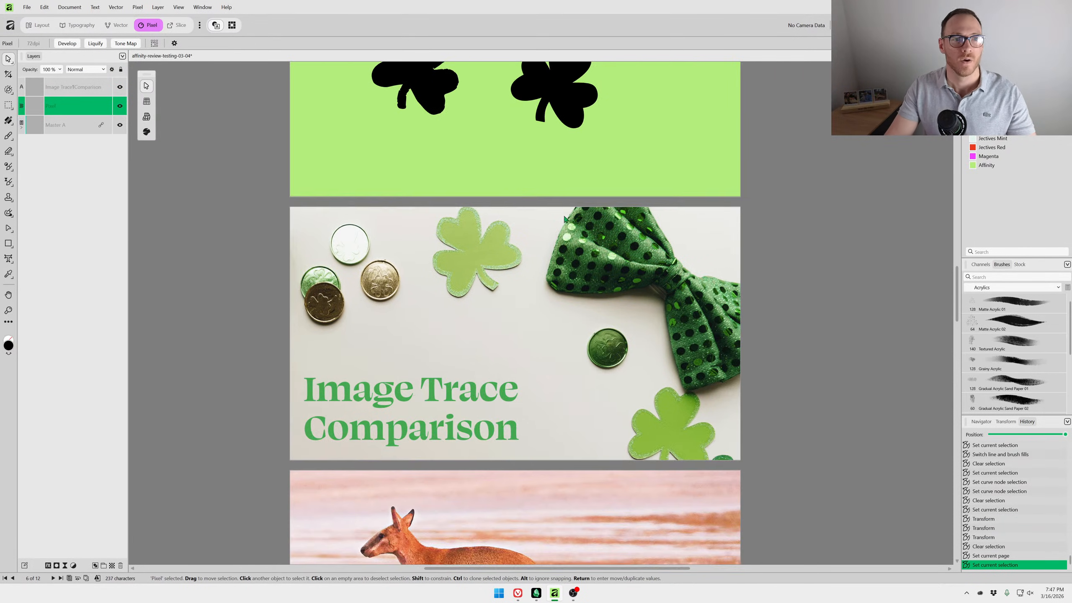
scroll(501, 254, "up", 1)
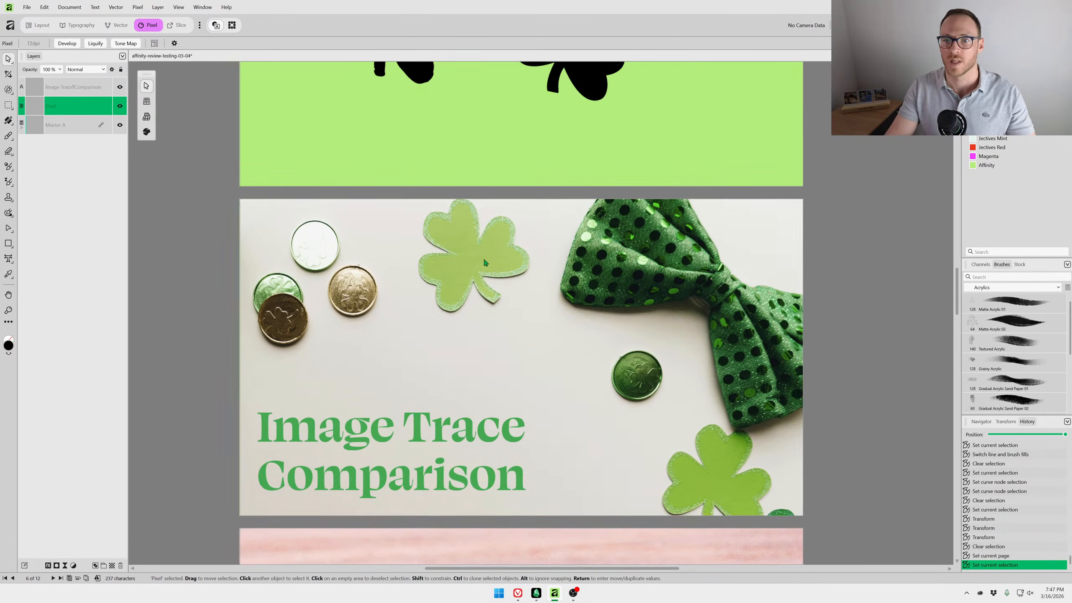
left_click(116, 7)
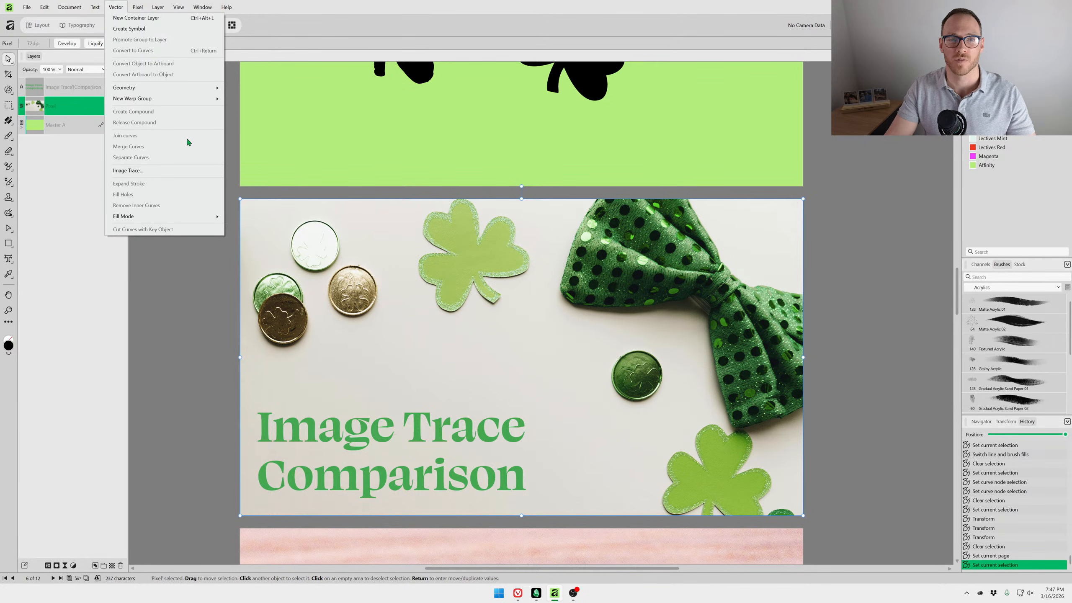
left_click(161, 170)
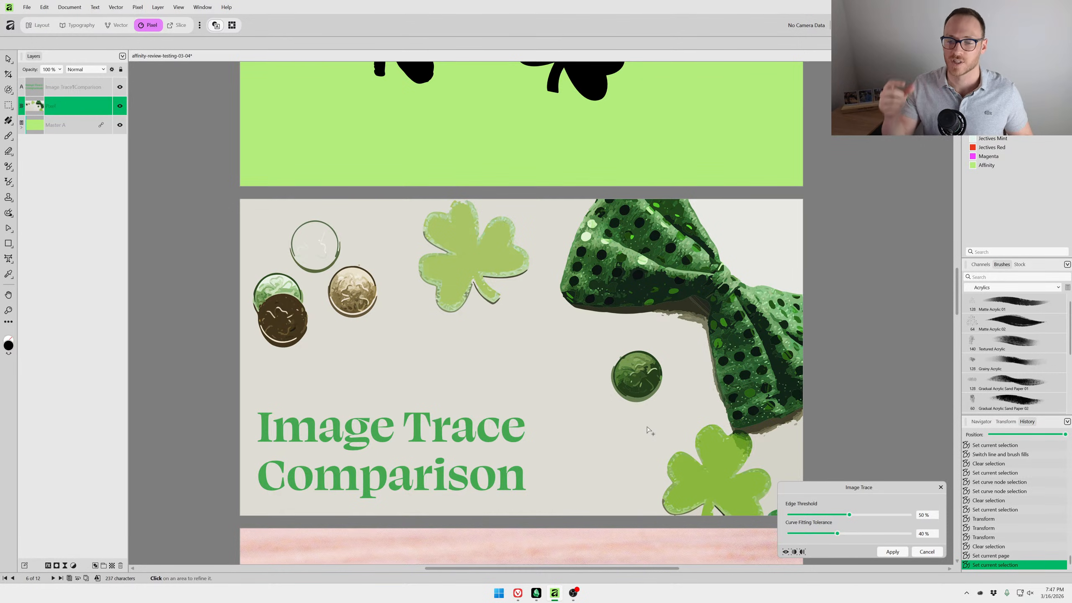
Examine the two black clovers on the green page for comparison with the Image Trace preview.
scroll(487, 187, "up", 4)
scroll(531, 307, "up", 5)
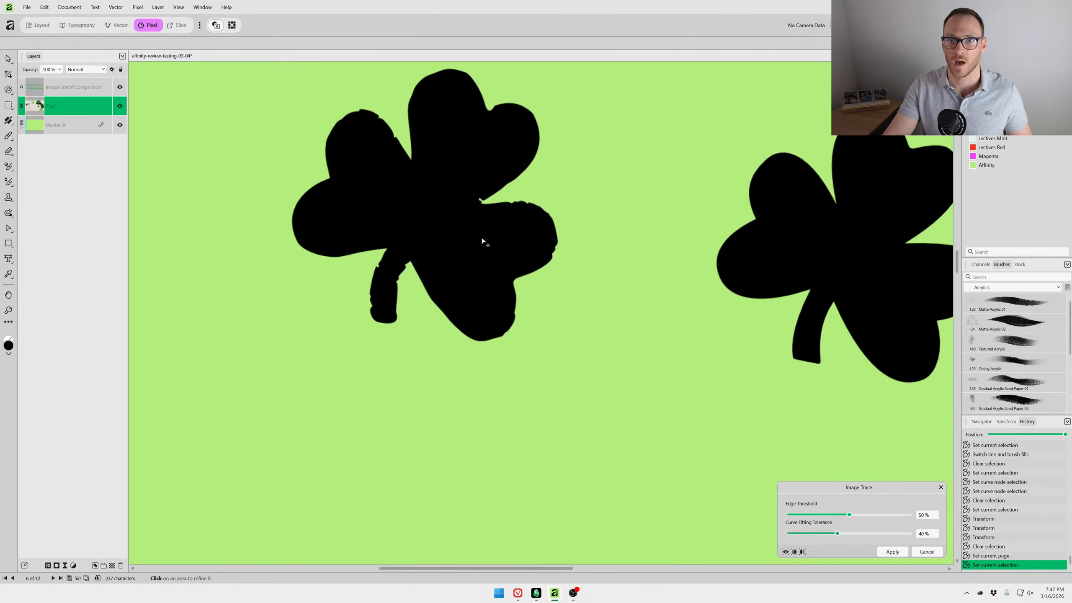
scroll(523, 394, "down", 5)
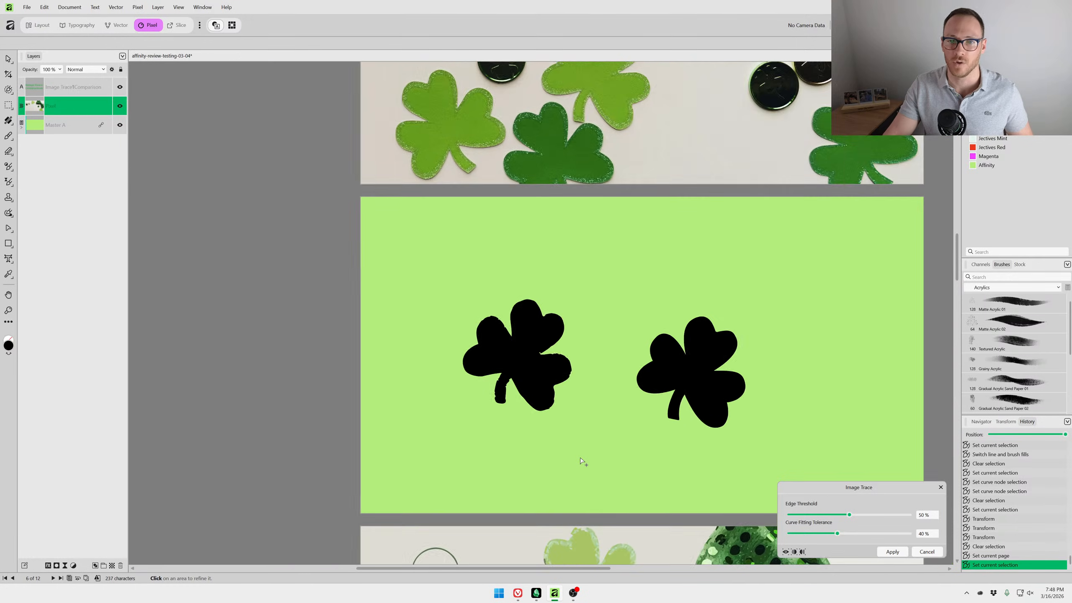
scroll(581, 462, "up", 6)
scroll(610, 469, "down", 5)
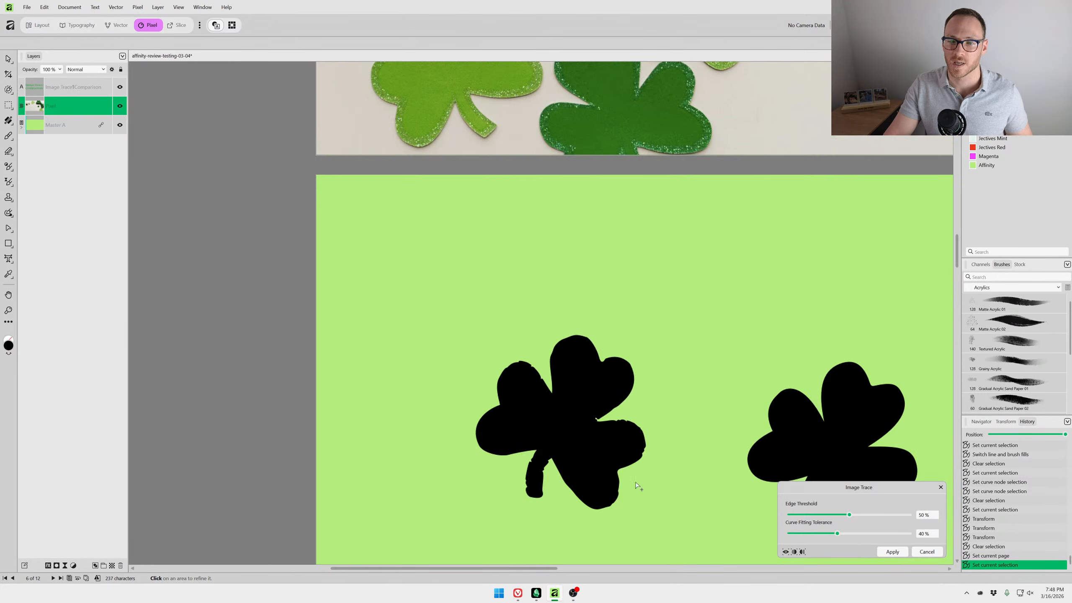
Return to the traced photo and move the Image Trace dialog above it, clear of the previewed shamrock.
mouse_move(634, 469)
left_mouse_down()
mouse_move(524, 173)
mouse_move(565, 286)
left_mouse_up()
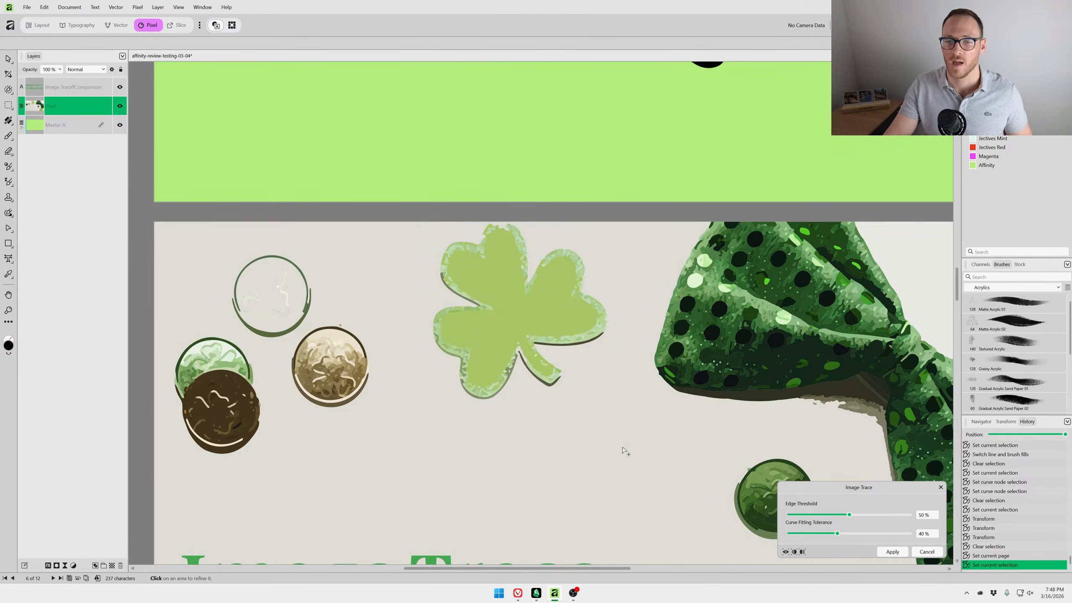
left_click_drag(622, 400, 630, 376)
mouse_move(836, 487)
left_mouse_down()
mouse_move(688, 164)
mouse_move(493, 97)
left_mouse_up()
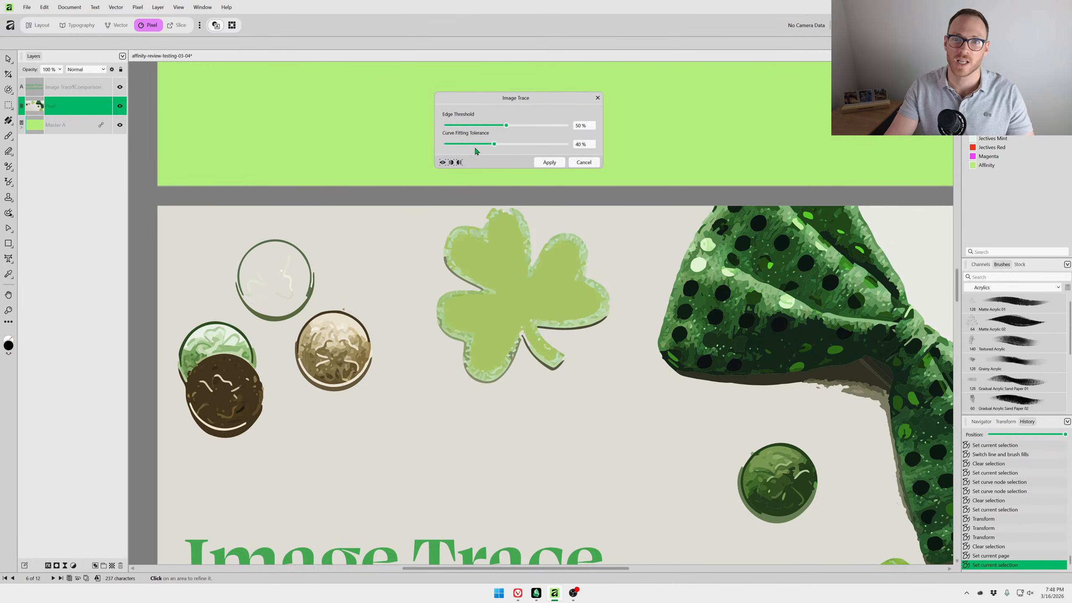
scroll(686, 435, "down", 2)
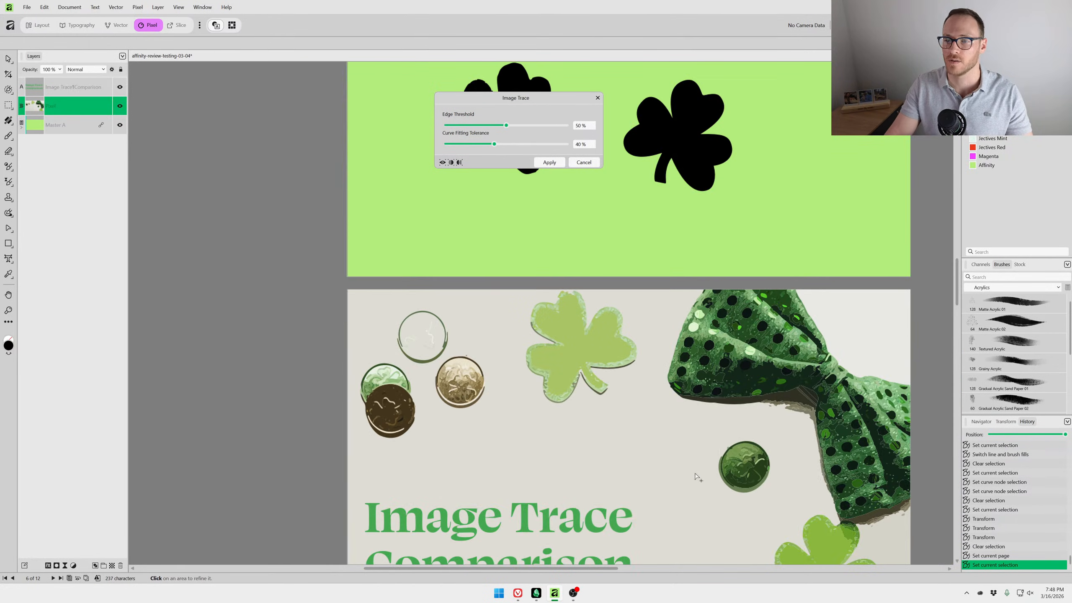
Examine the previewed trace of the bow tie and turn on the before-and-after split preview.
left_click_drag(696, 493, 661, 396)
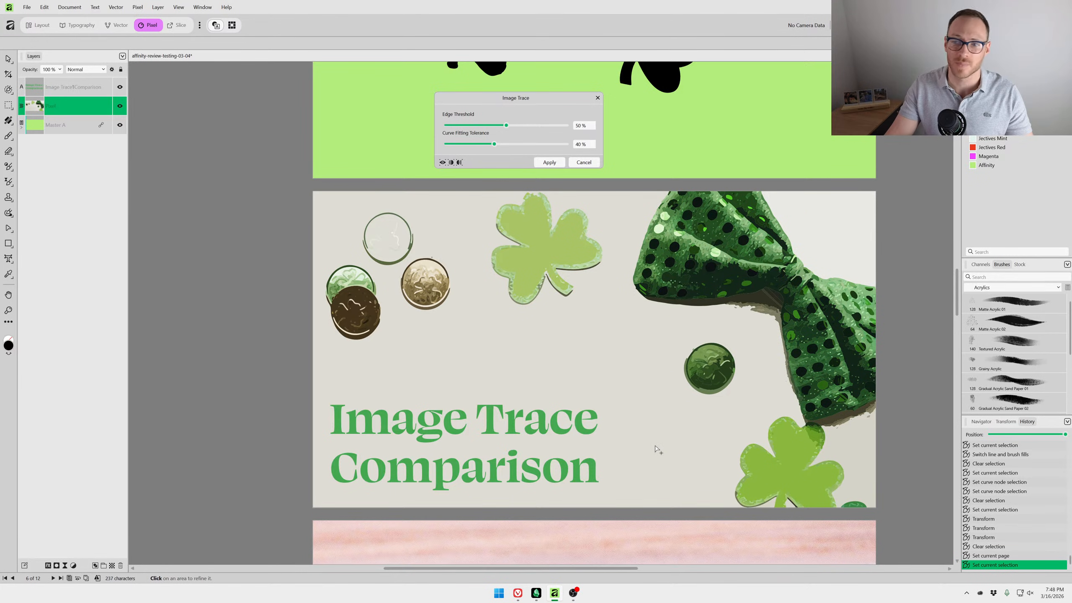
scroll(661, 443, "up", 4)
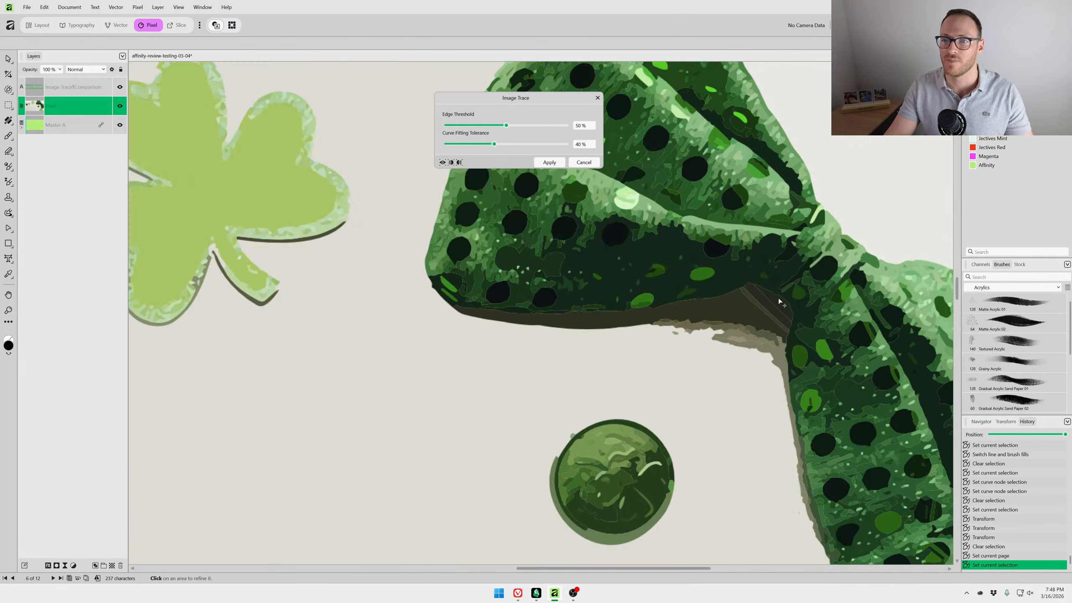
scroll(704, 335, "down", 3)
scroll(633, 317, "down", 1)
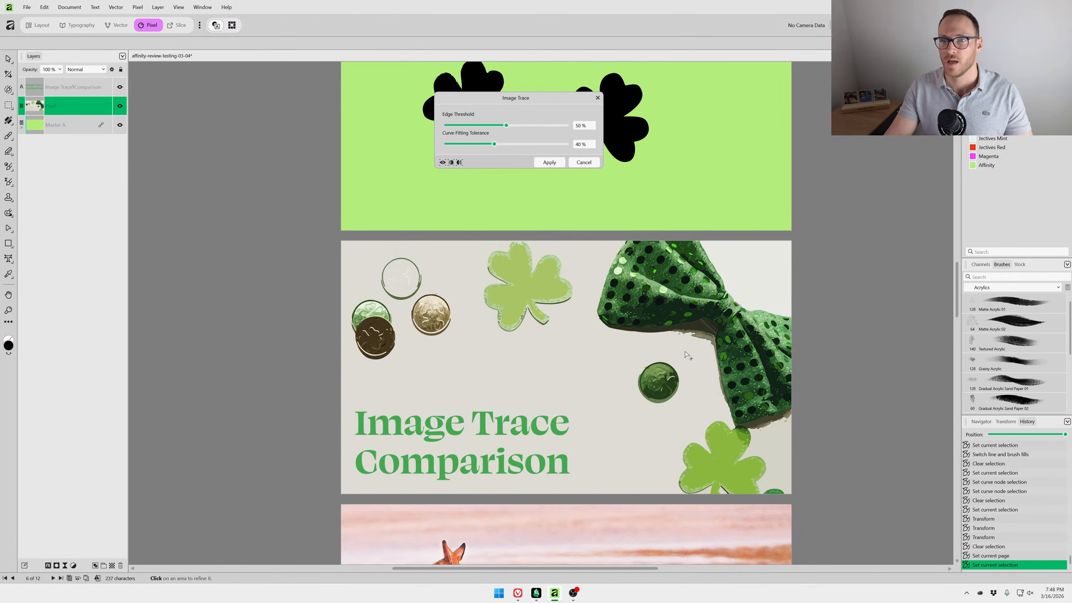
scroll(611, 295, "down", 2)
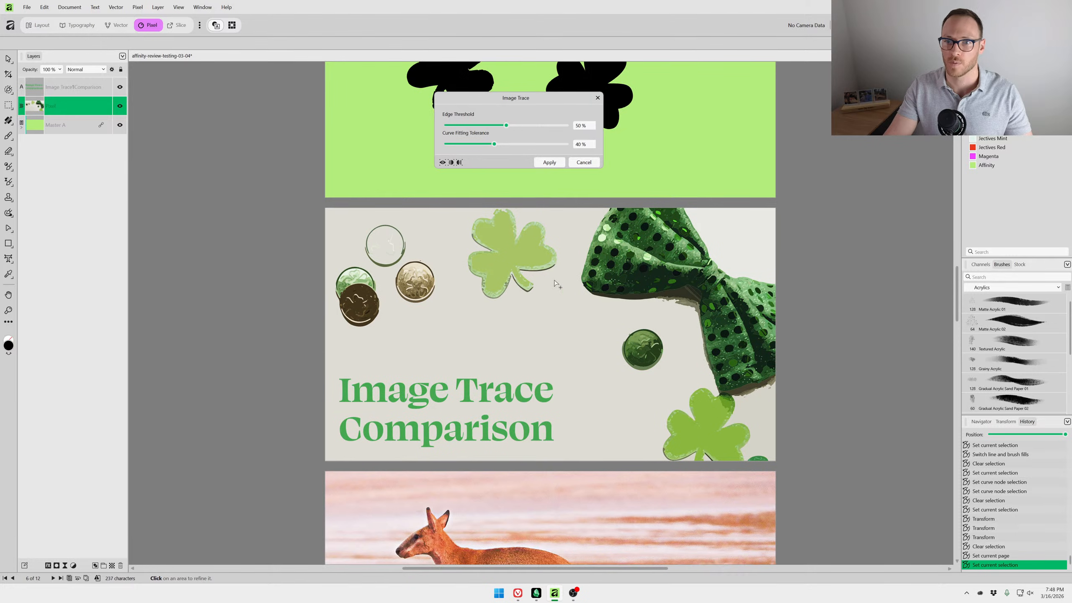
left_click(451, 162)
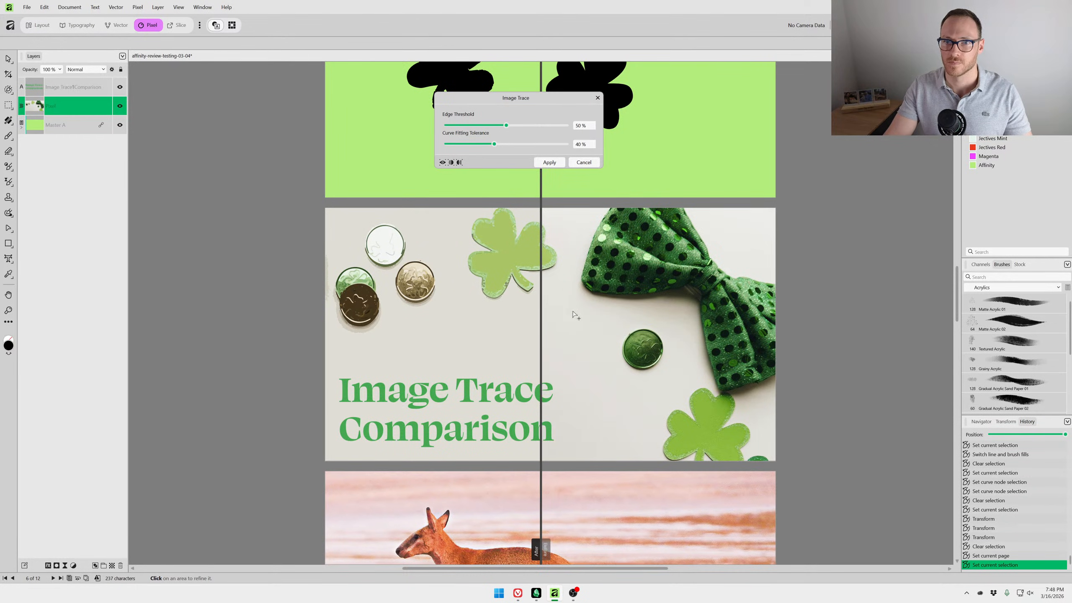
Move the Image Trace dialog off the photo's centre and place the split divider over the bow tie to compare traced and original detail.
scroll(541, 362, "up", 3)
scroll(581, 390, "down", 2)
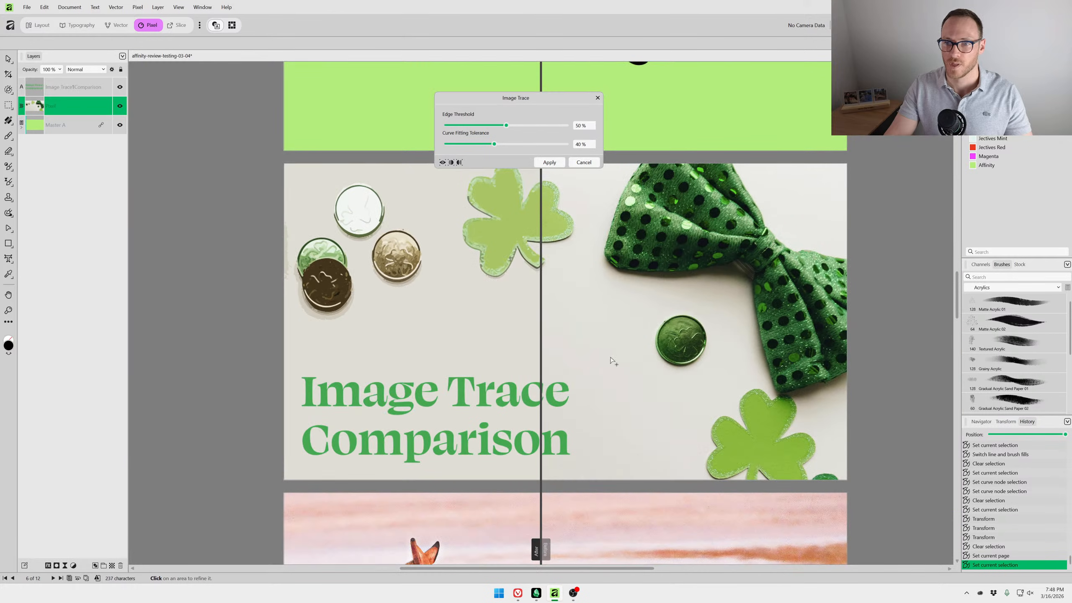
left_click_drag(529, 100, 267, 84)
scroll(566, 388, "up", 3)
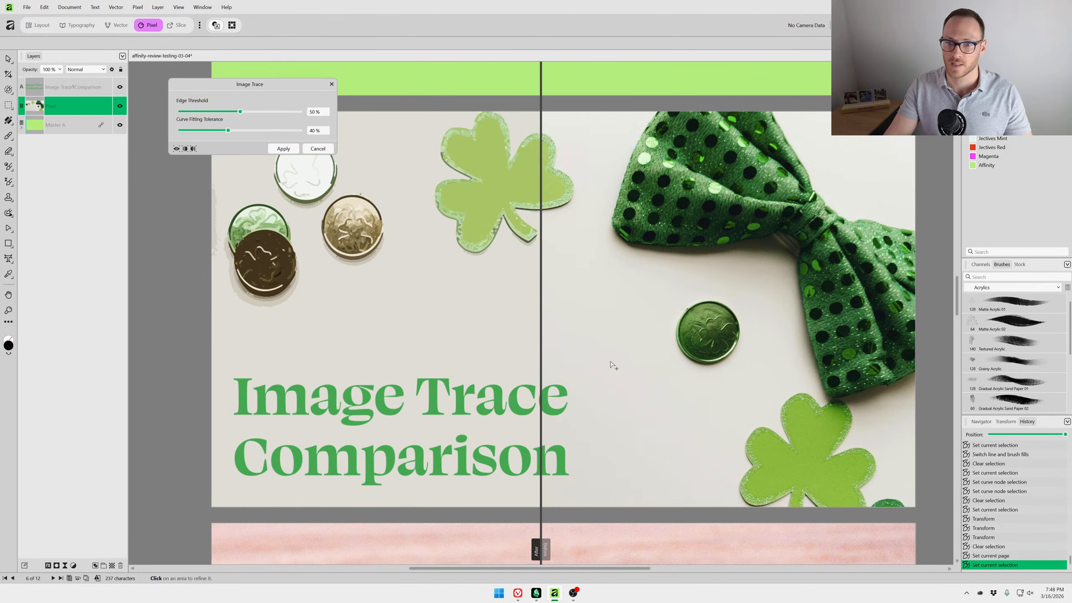
mouse_move(544, 545)
left_mouse_down()
mouse_move(366, 540)
mouse_move(157, 510)
mouse_move(905, 448)
mouse_move(232, 422)
mouse_move(169, 408)
mouse_move(889, 349)
mouse_move(650, 308)
mouse_move(662, 298)
left_mouse_up()
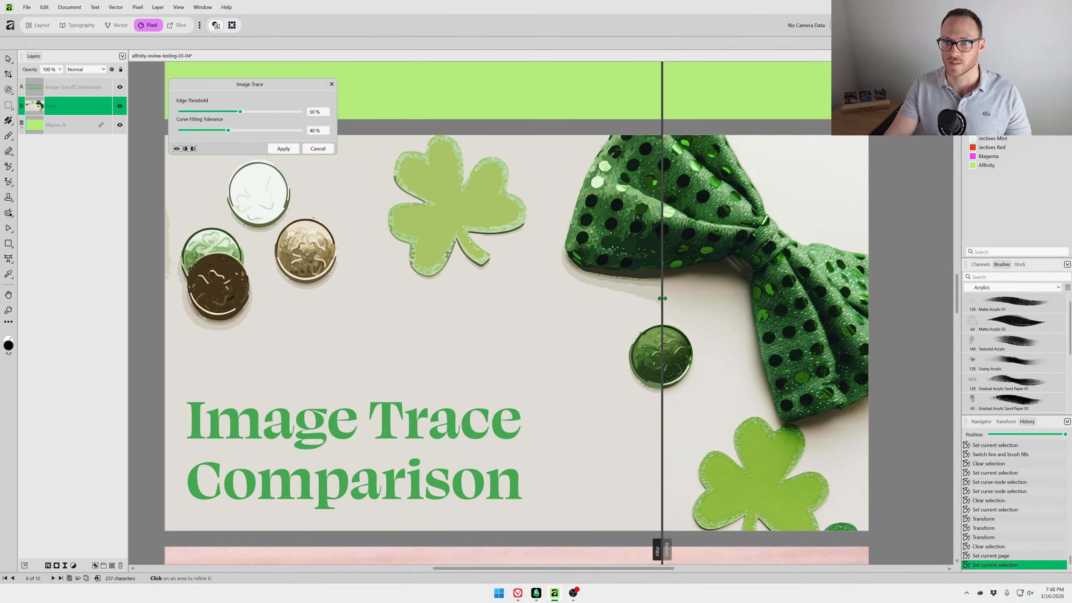
scroll(668, 280, "up", 5)
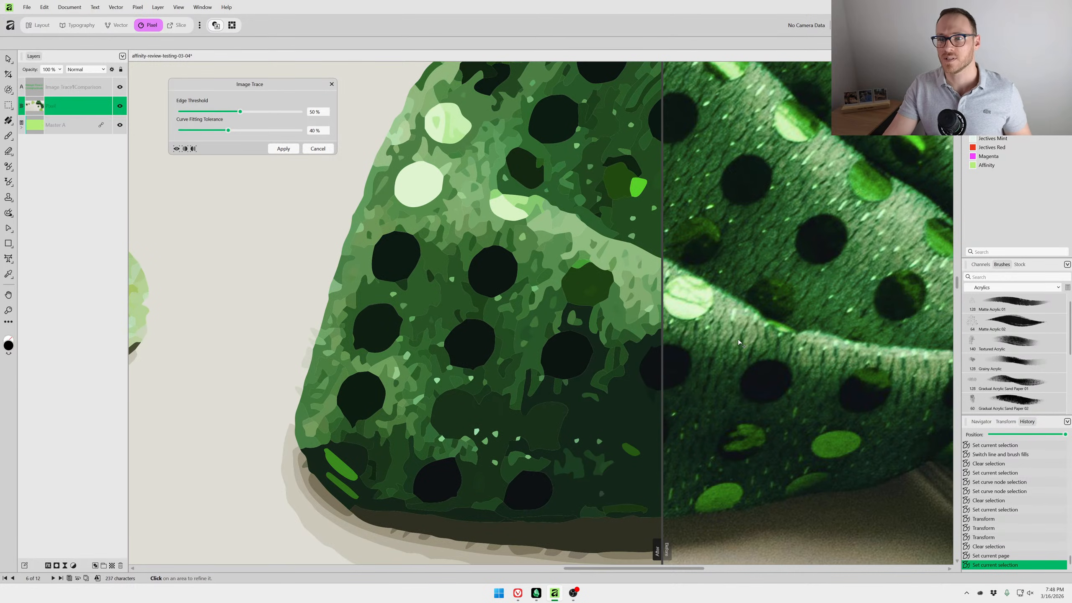
scroll(741, 340, "down", 2)
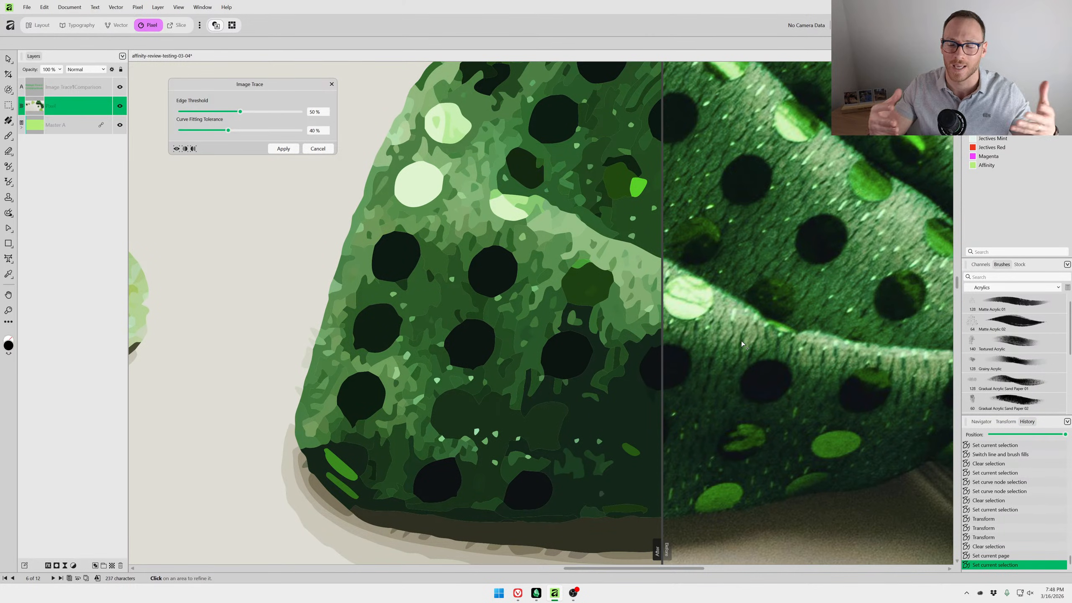
scroll(742, 341, "down", 3)
scroll(717, 328, "down", 3)
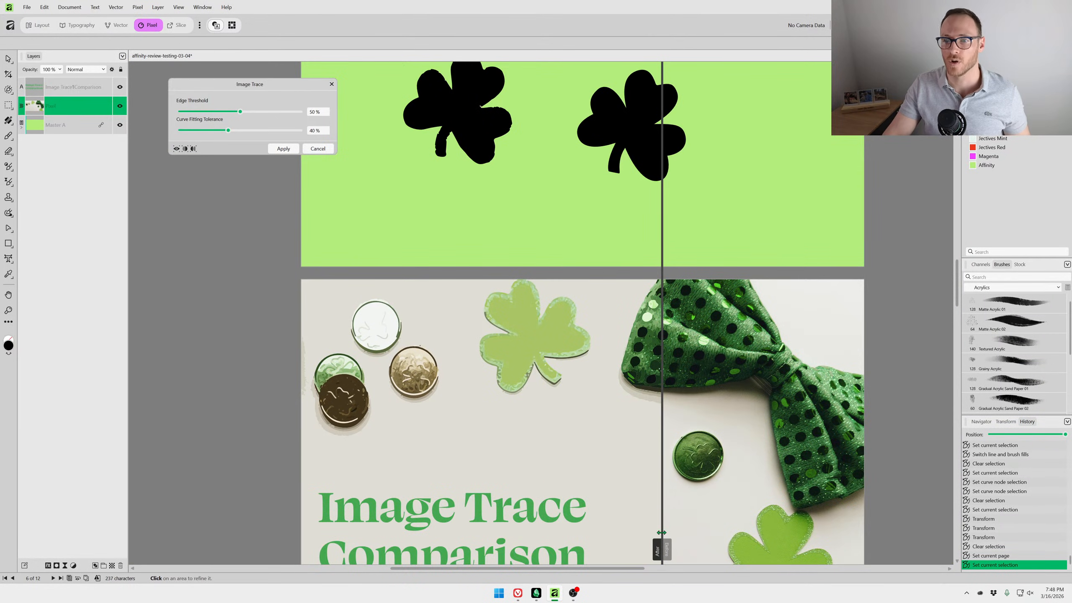
Shift the split divider across the upper shamrock to compare its traced outline with the original glitter edge.
left_click_drag(661, 534, 503, 474)
scroll(556, 418, "up", 3)
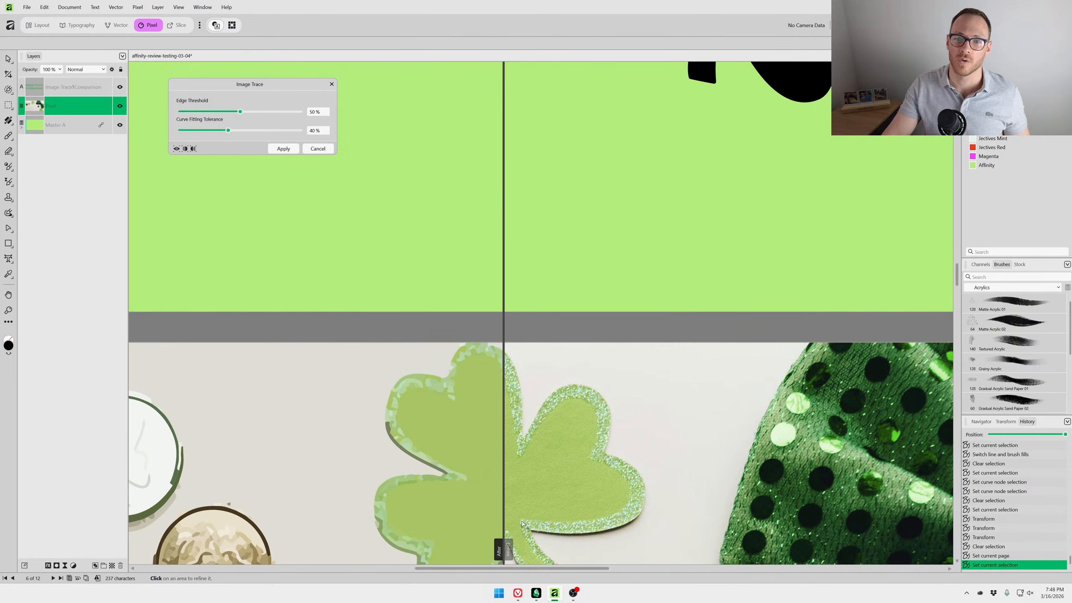
scroll(556, 419, "up", 1)
scroll(557, 416, "down", 3)
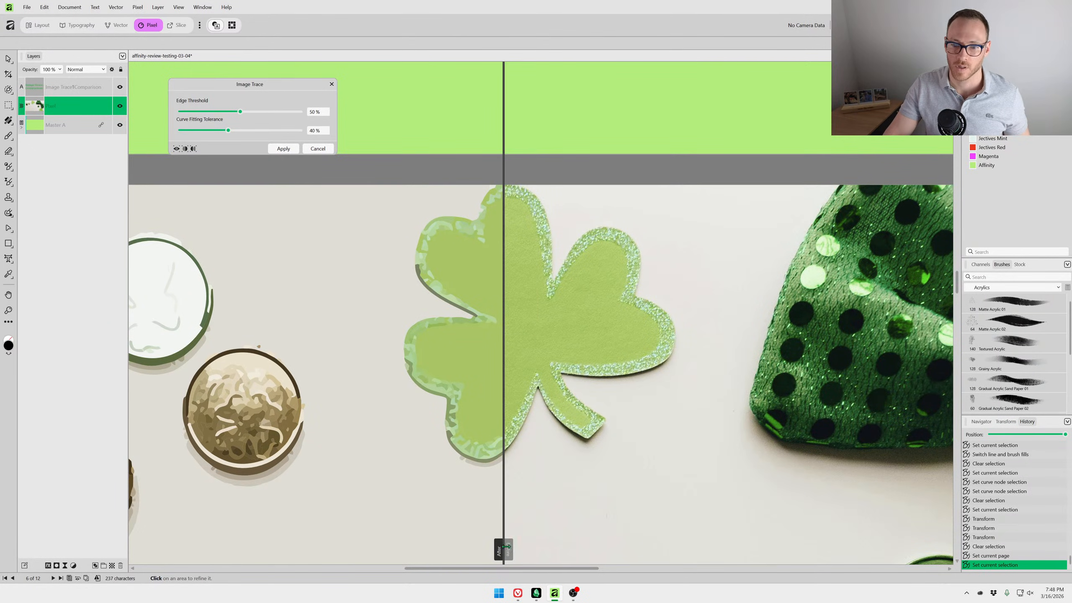
left_click_drag(506, 546, 663, 549)
scroll(560, 318, "up", 3)
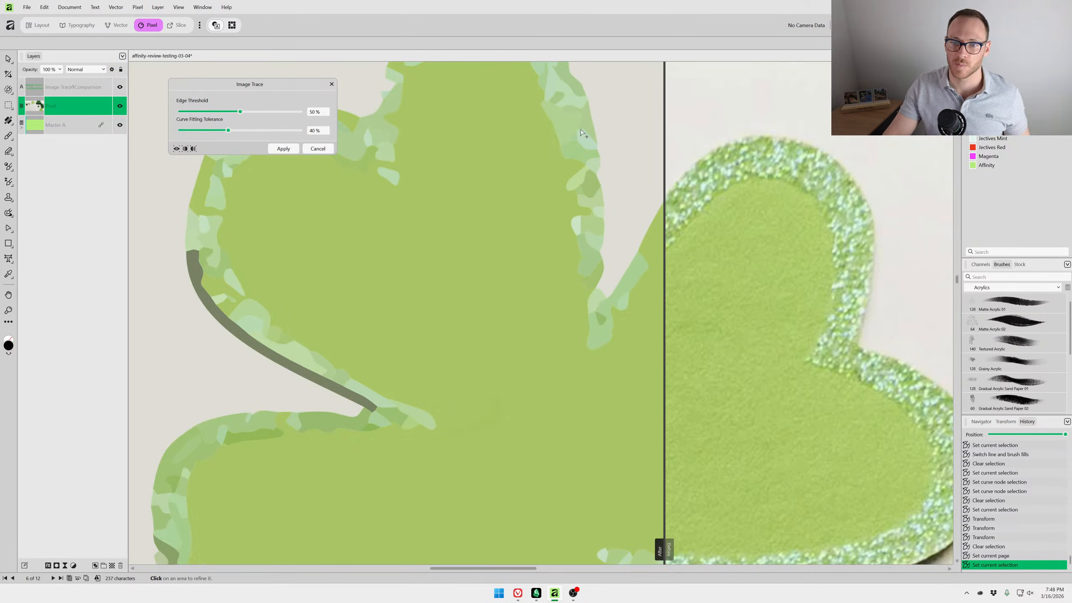
Set the trace's Curve Fitting Tolerance and Edge Threshold to 0% and inspect the shamrock's edge.
left_click_drag(227, 130, 180, 130)
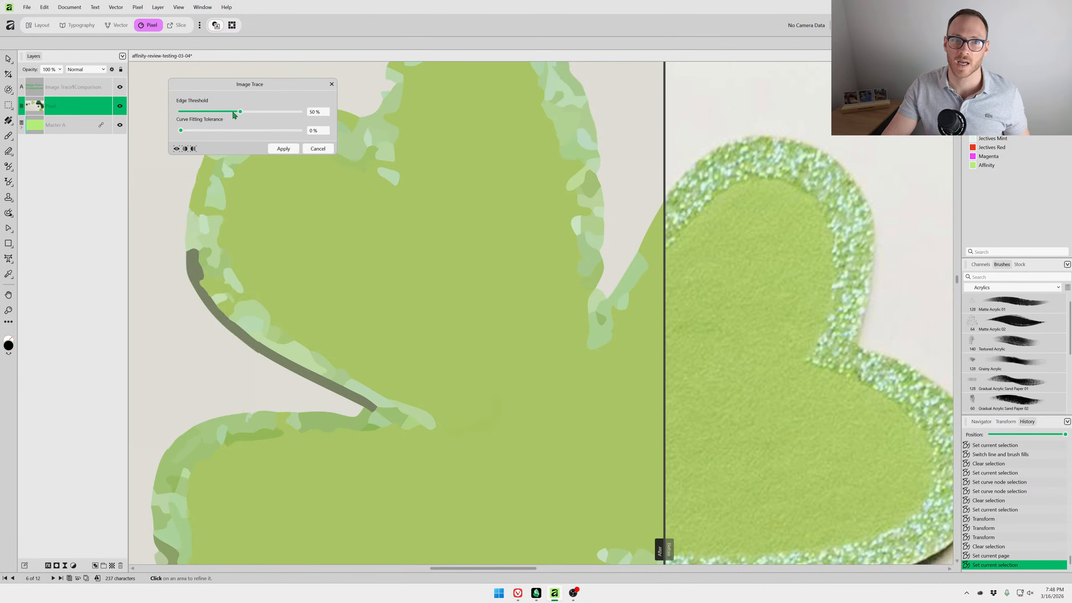
left_click_drag(240, 112, 181, 112)
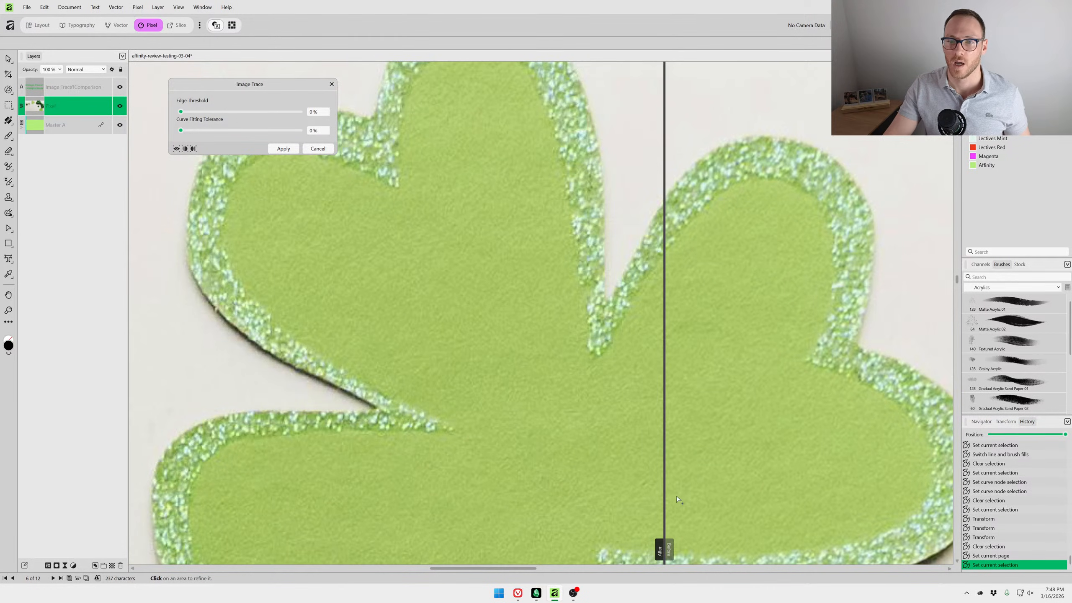
scroll(676, 511, "down", 2)
scroll(427, 206, "up", 2)
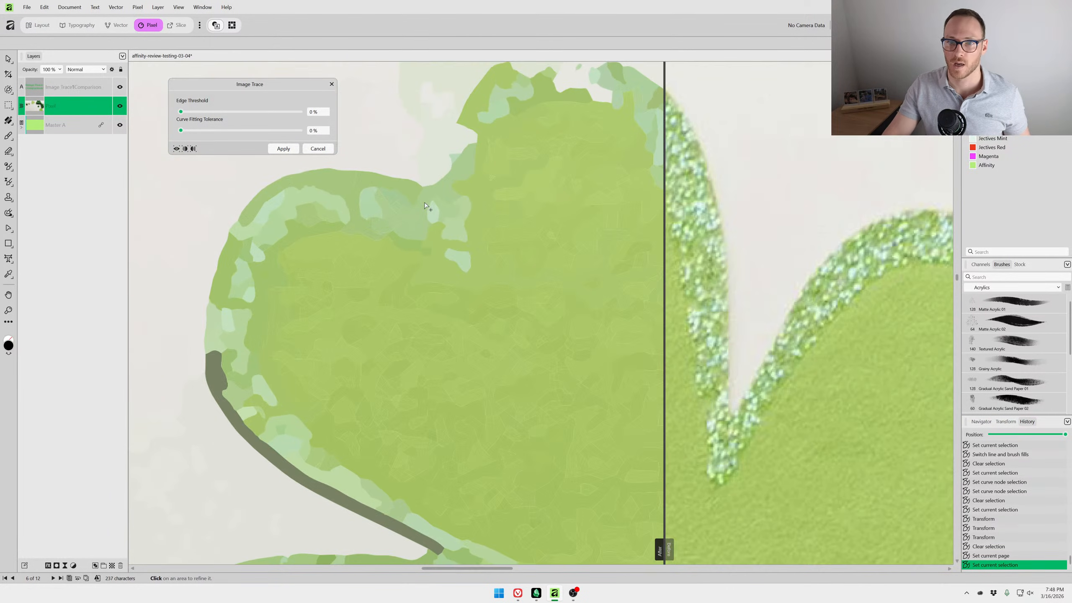
Try Edge Threshold and Curve Fitting Tolerance at 100%, view the whole photo, and cancel the Image Trace.
left_click_drag(180, 111, 301, 112)
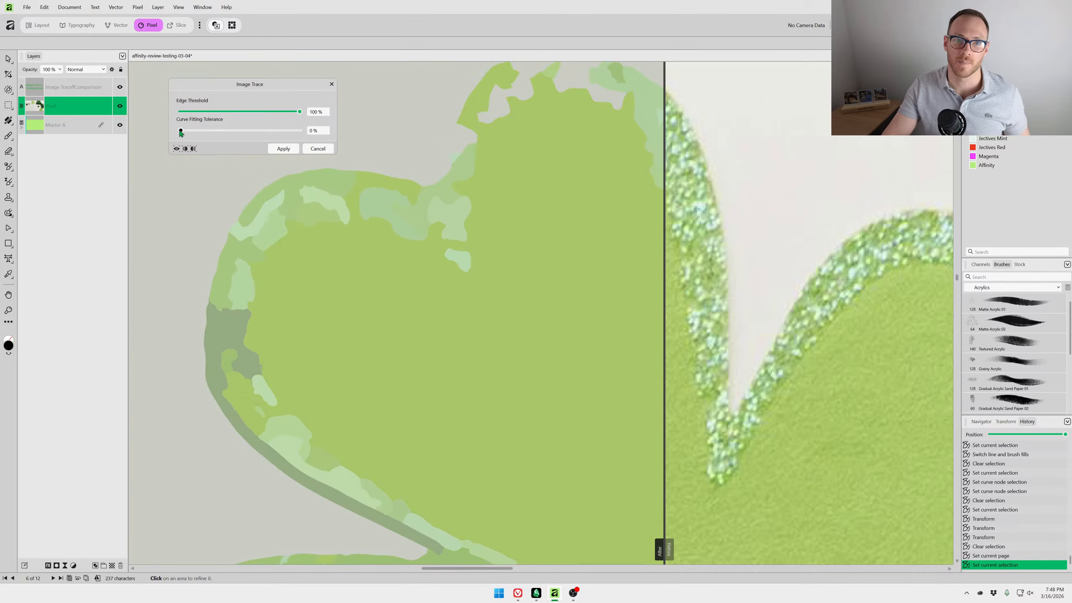
left_click_drag(181, 130, 301, 130)
scroll(681, 361, "down", 2)
scroll(680, 360, "down", 4)
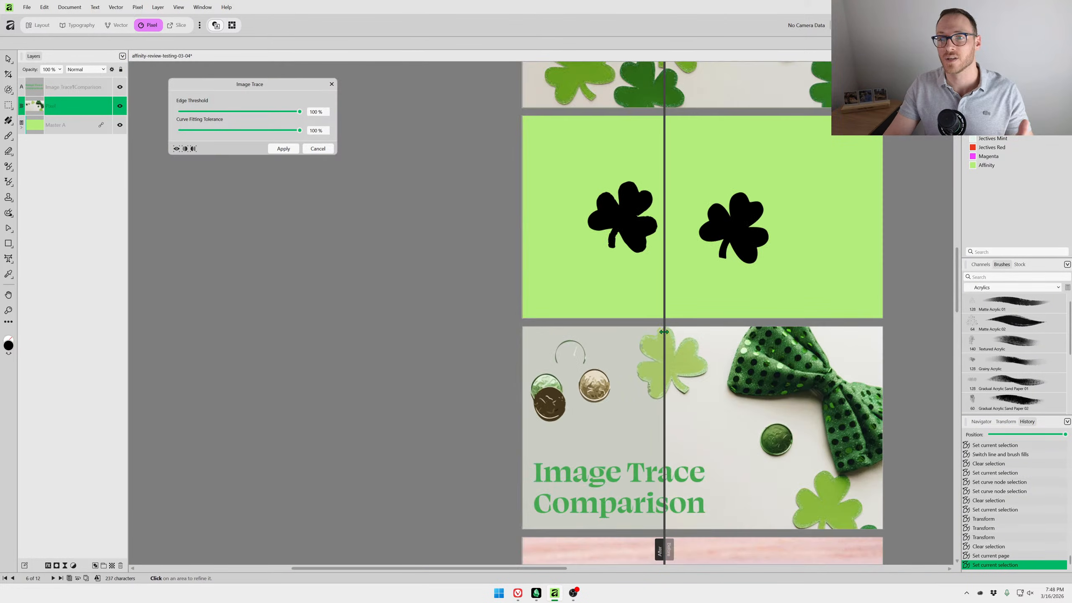
key("Escape")
Examine the rough-edged and smooth black clovers on the green page up close, one after the other.
scroll(519, 269, "up", 5)
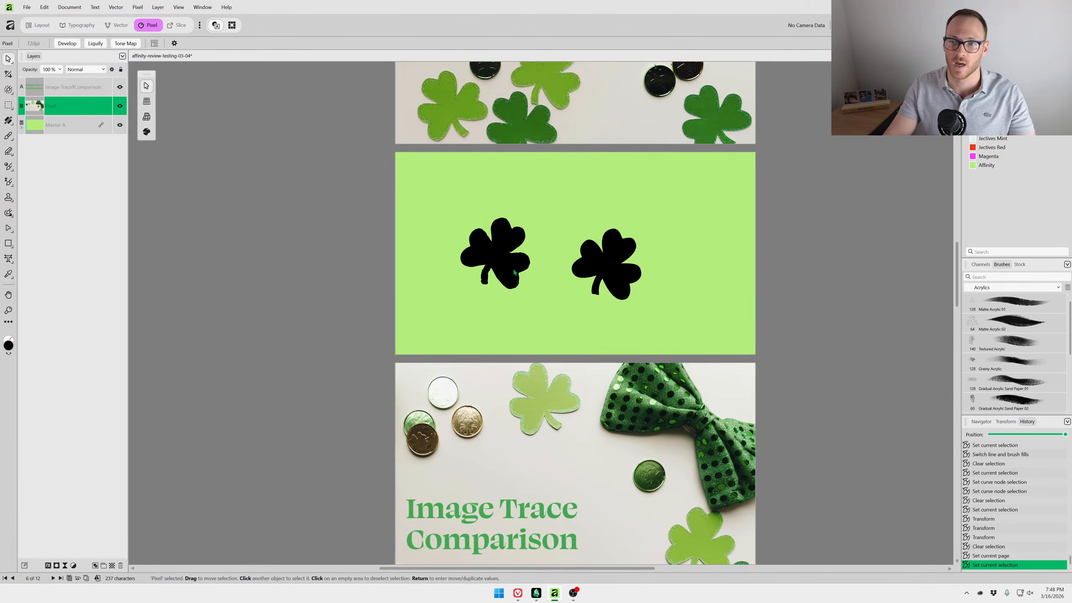
scroll(519, 269, "up", 2)
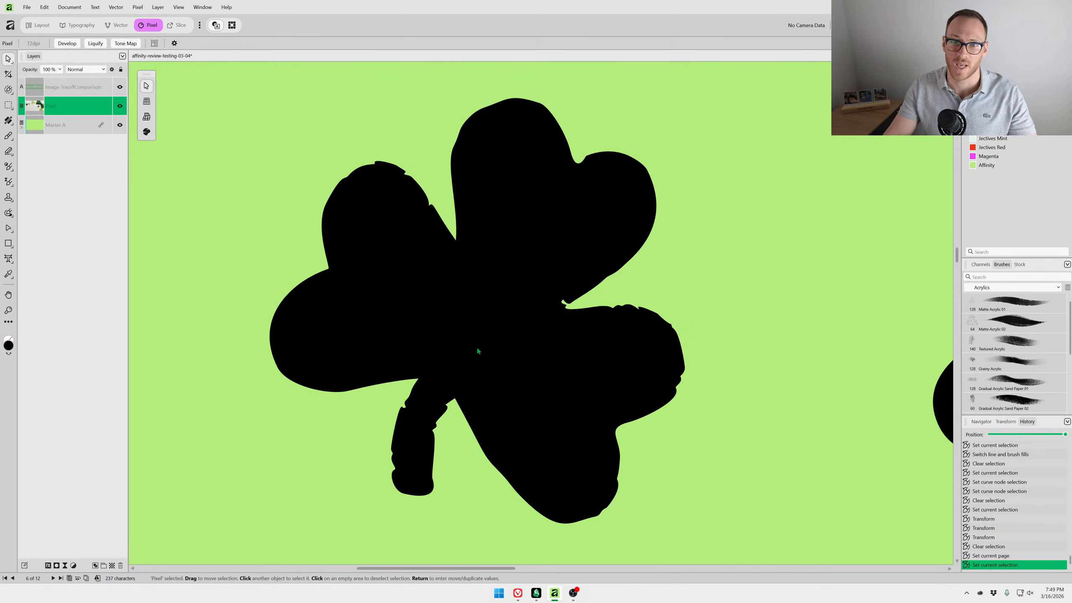
scroll(581, 416, "down", 5)
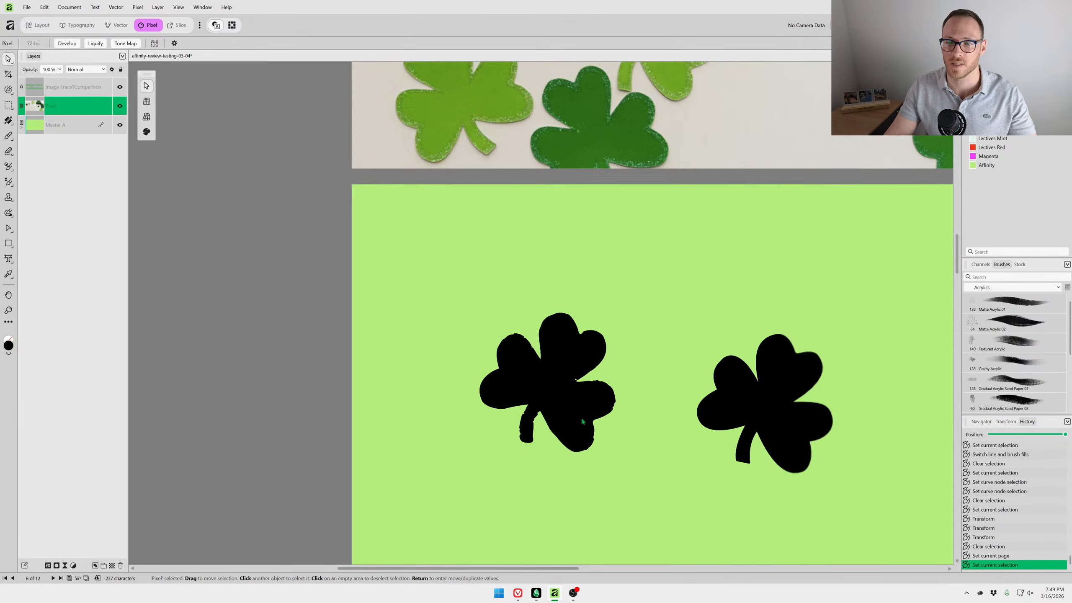
scroll(557, 311, "up", 4)
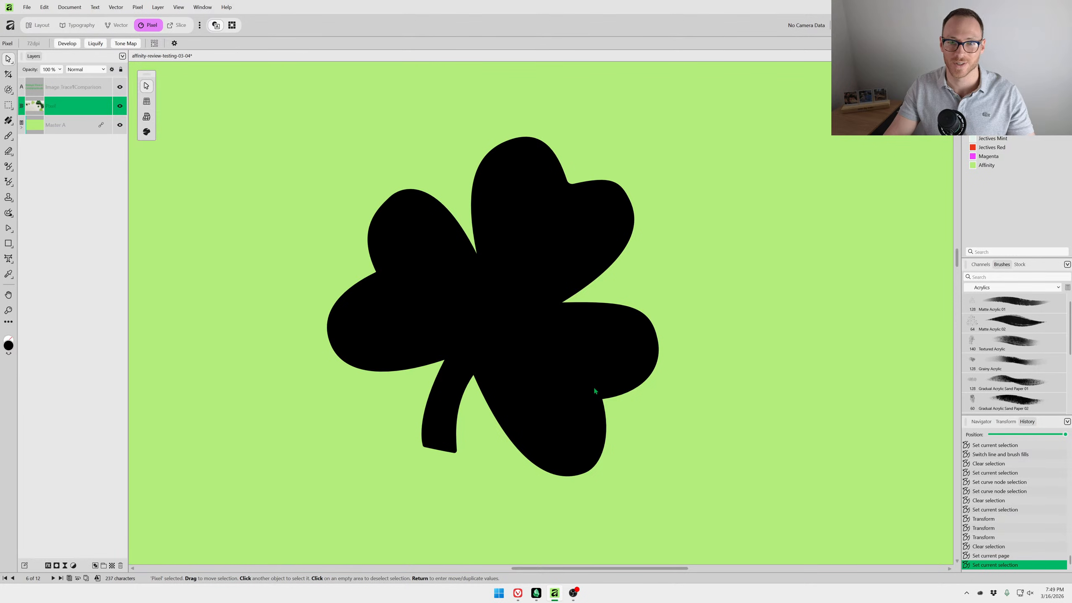
scroll(593, 387, "down", 6)
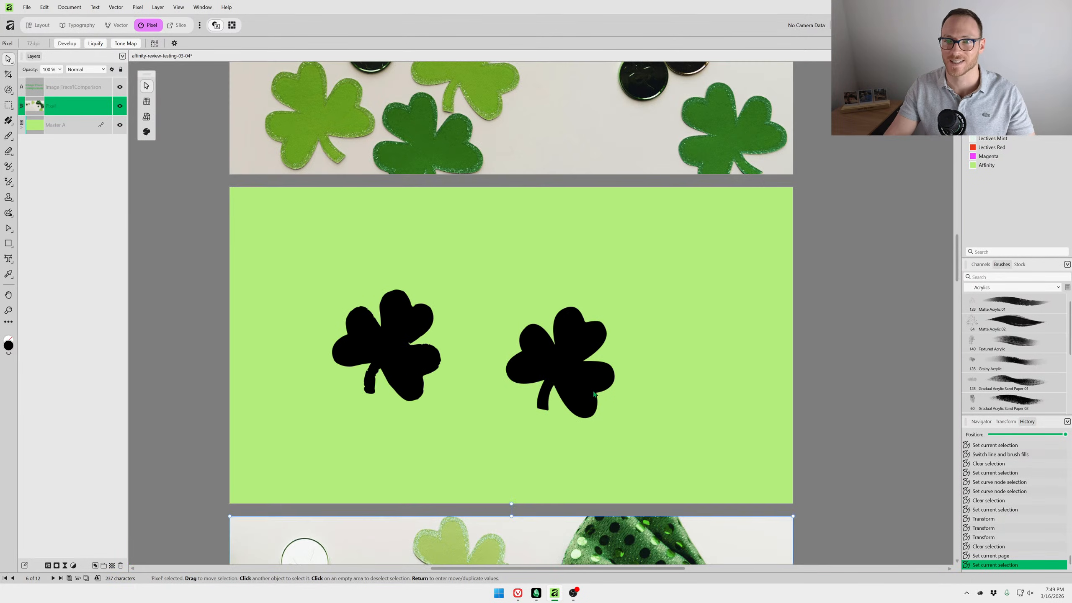
Go past the kangaroo photo to the Right Click Brush Menu page and look over its green brush swash.
scroll(627, 435, "down", 10)
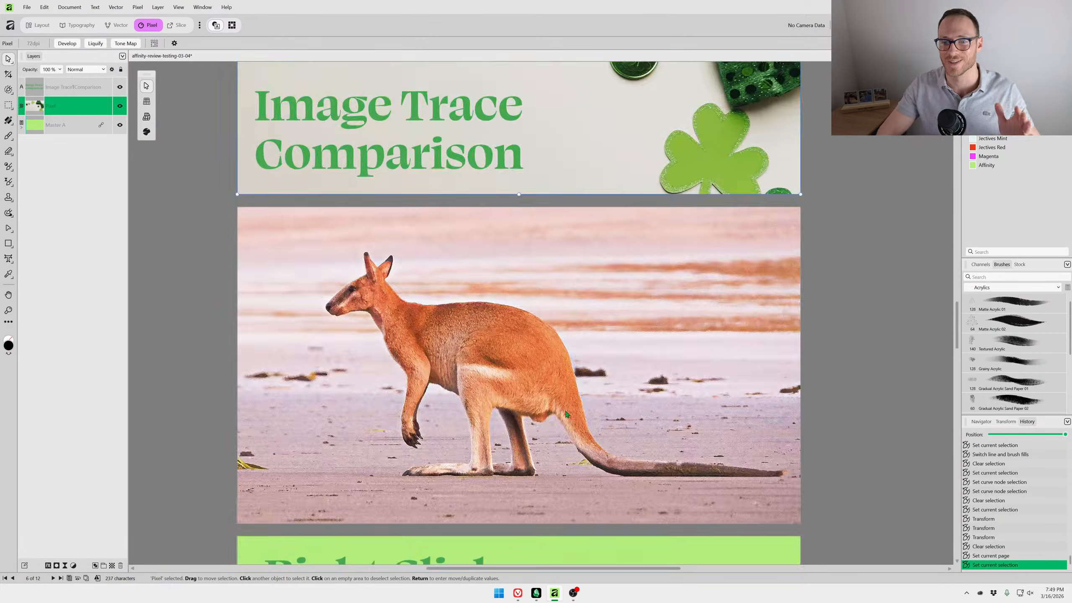
scroll(566, 207, "up", 3)
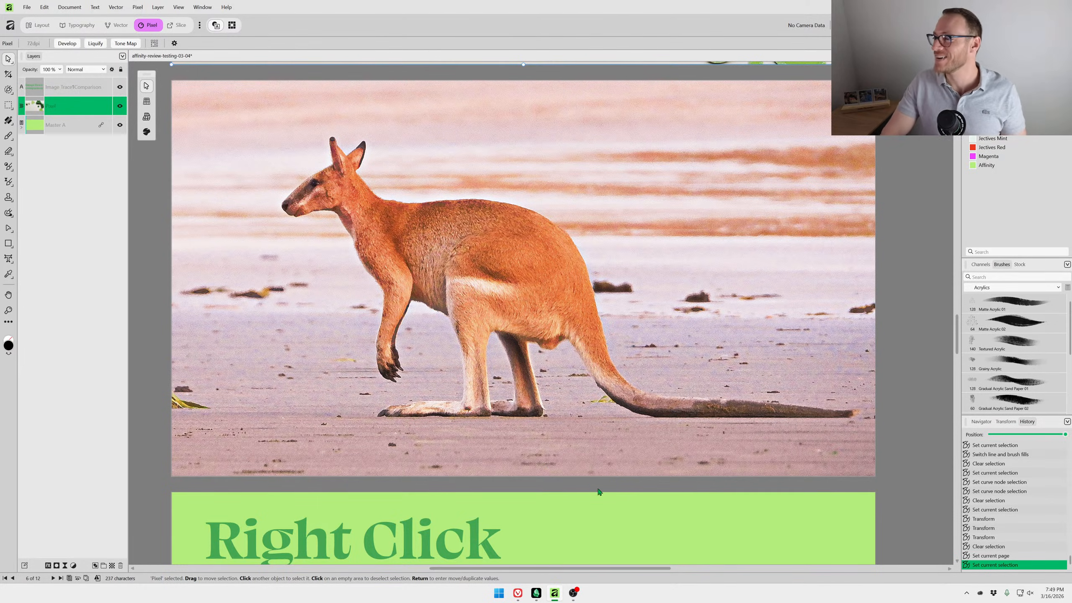
mouse_move(596, 489)
left_mouse_down()
mouse_move(617, 235)
mouse_move(607, 100)
left_mouse_up()
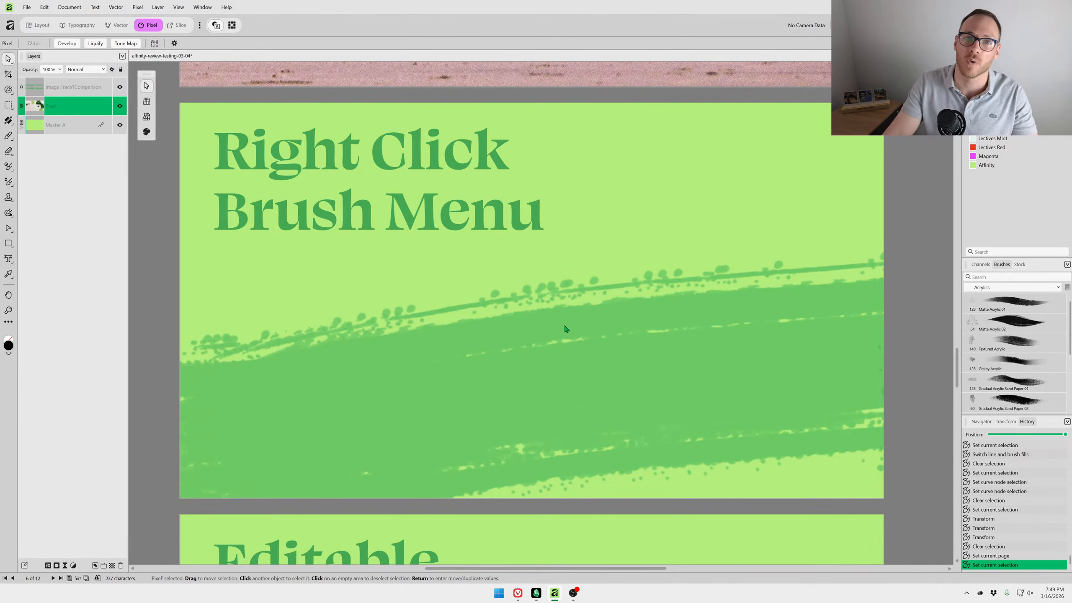
scroll(566, 361, "up", 1)
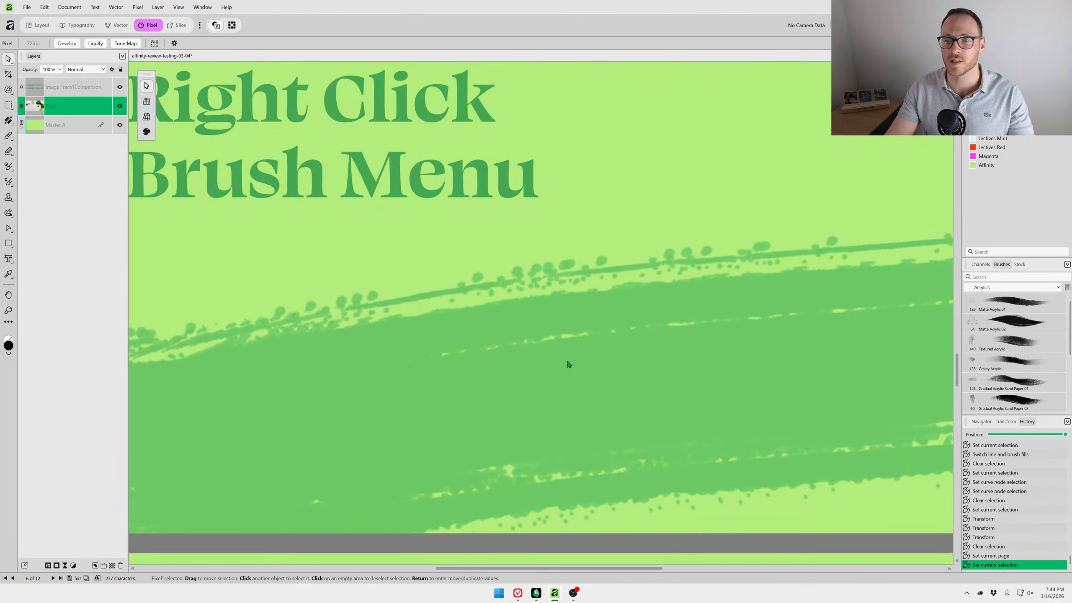
scroll(569, 361, "down", 1)
left_click_drag(569, 360, 574, 366)
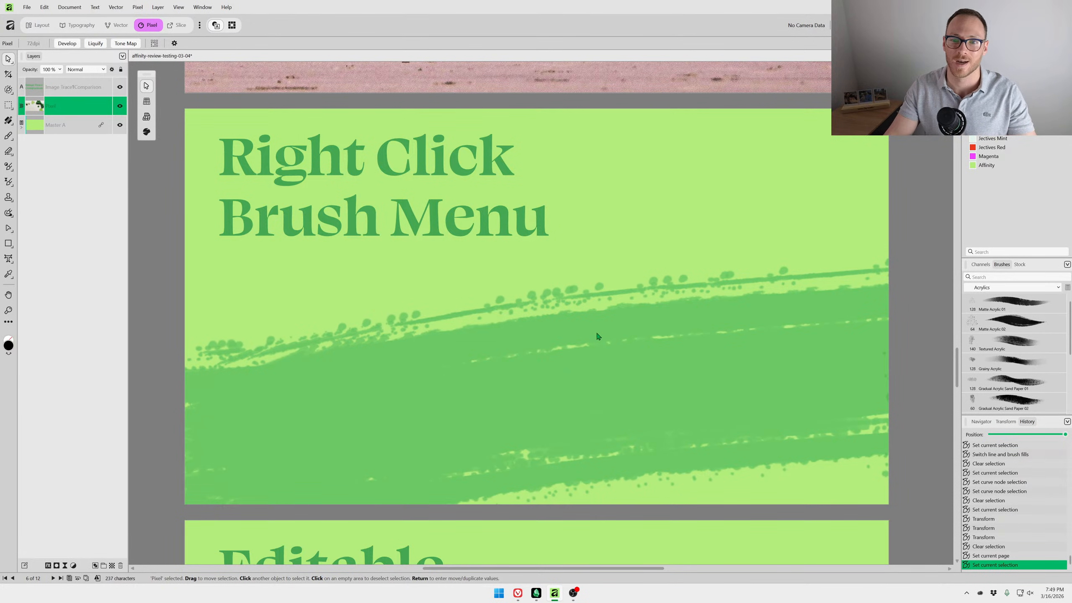
scroll(600, 343, "up", 1)
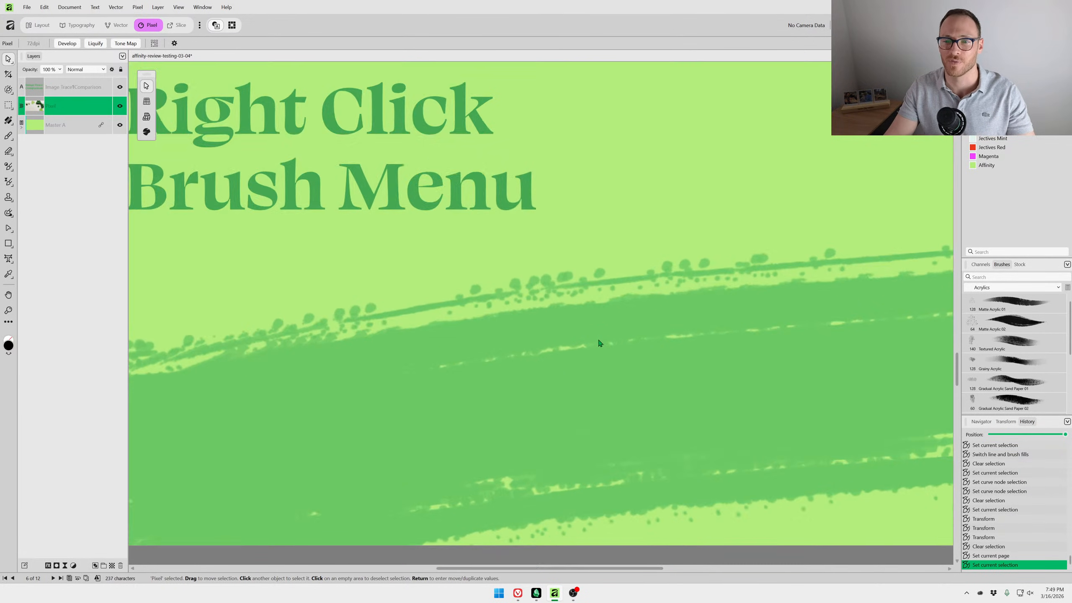
scroll(600, 343, "down", 1)
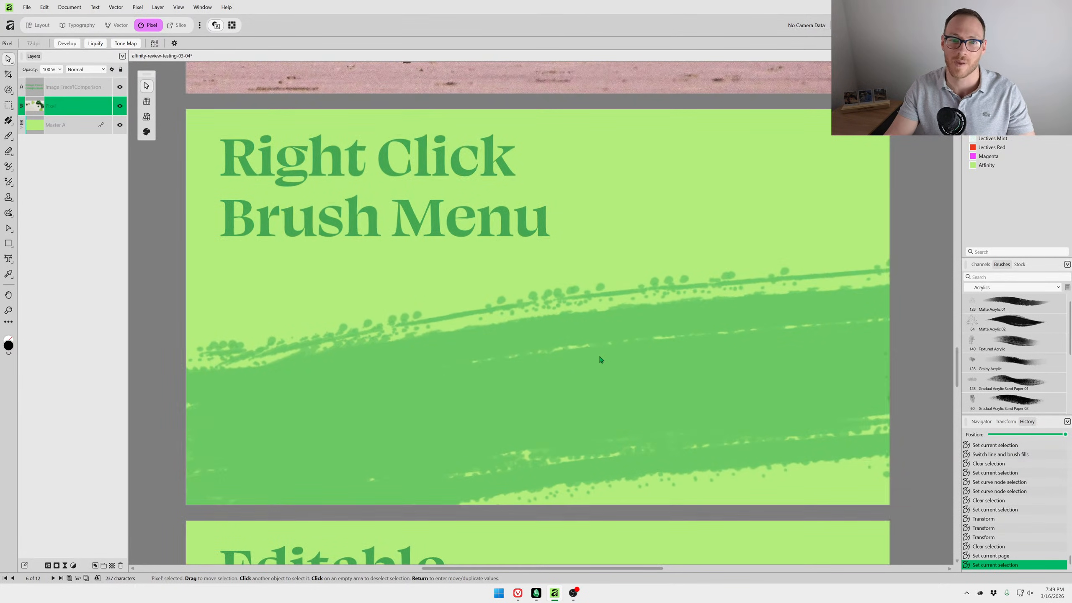
Clear the layer selection on the Right Click Brush Menu page and paint a short stroke over the green swash with a 233 px Paint Brush.
left_click(453, 382)
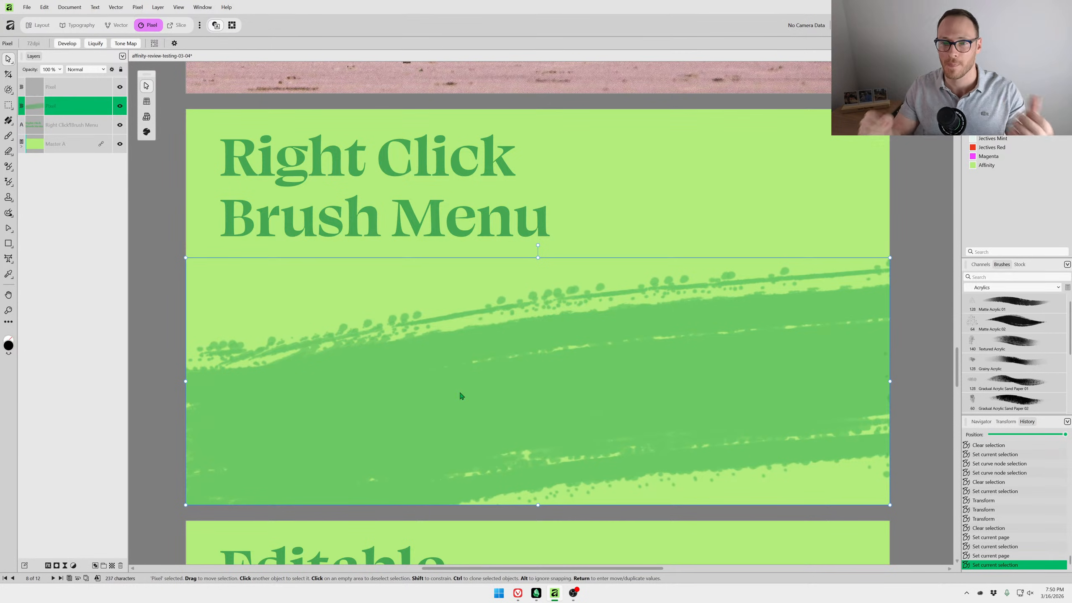
left_click(565, 254)
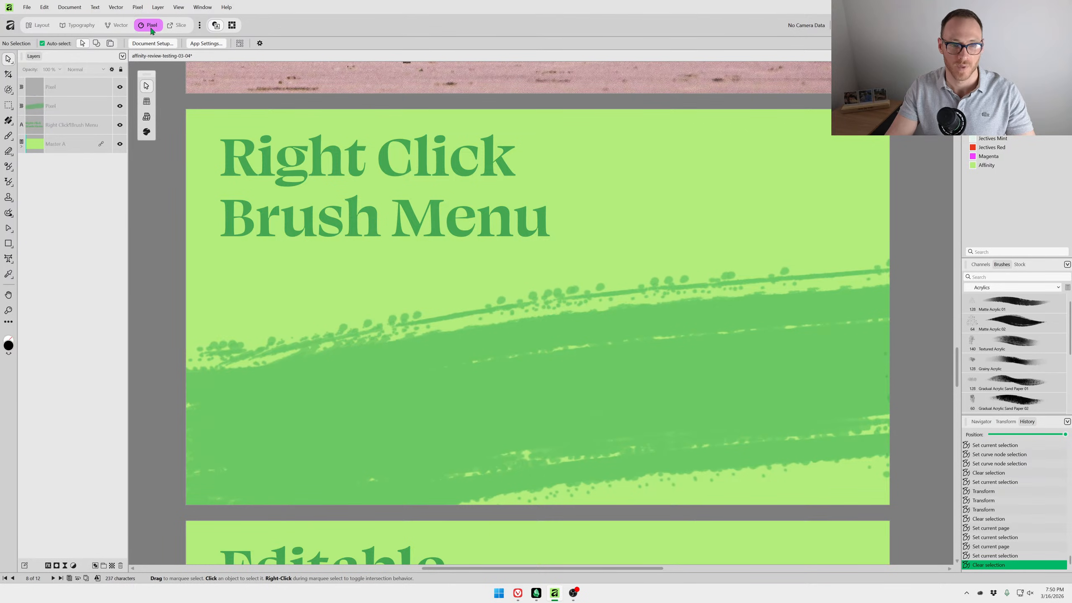
key("b")
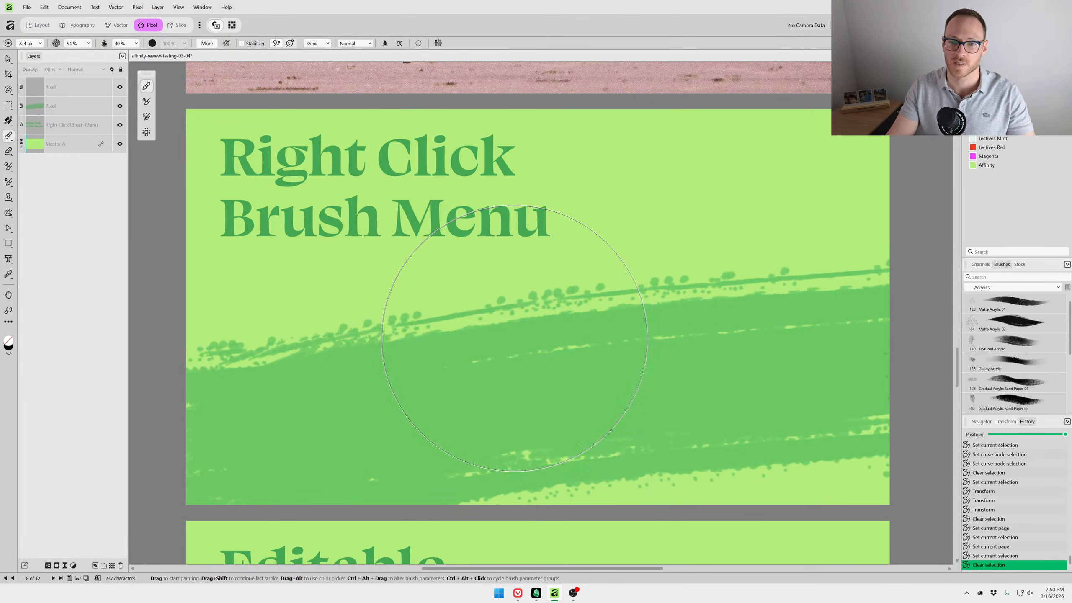
left_click_drag(560, 326, 556, 324)
left_click_drag(352, 347, 498, 283)
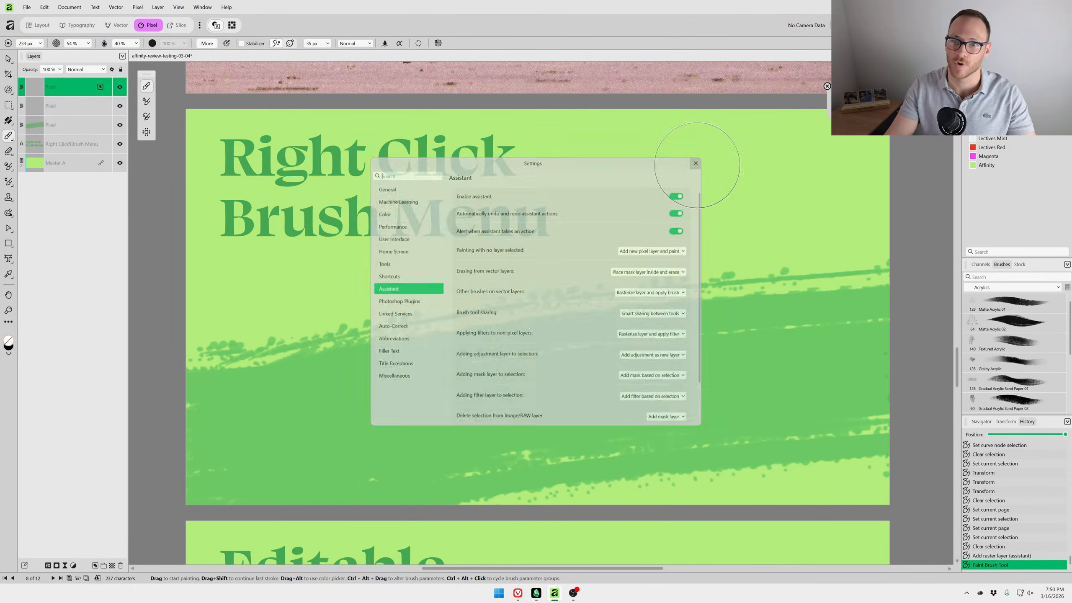
Paint several broad black strokes back and forth over the green swash with the 233 px Paint Brush.
left_click_drag(312, 385, 461, 295)
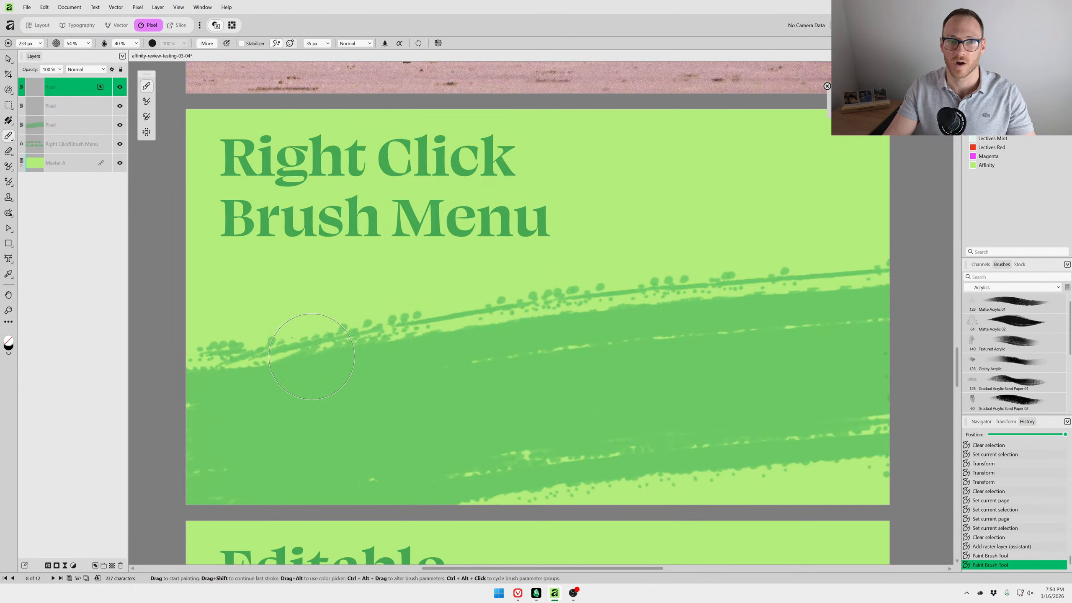
mouse_move(272, 376)
left_mouse_down()
mouse_move(422, 338)
mouse_move(449, 390)
mouse_move(646, 384)
mouse_move(861, 408)
left_mouse_up()
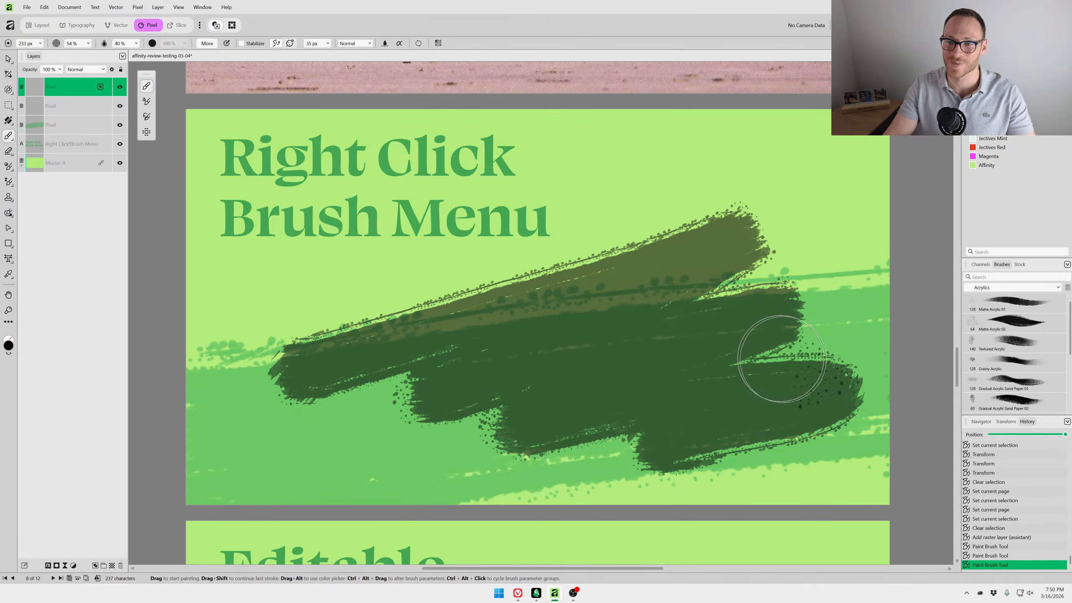
left_click_drag(380, 302, 420, 305)
left_click_drag(255, 334, 434, 296)
left_click_drag(314, 353, 474, 315)
left_click_drag(359, 364, 533, 329)
Reduce the brush size to 25 px in the current brush settings and paint thin black strokes across the broad ones.
right_click(614, 295)
mouse_move(644, 355)
left_mouse_down()
mouse_move(666, 355)
mouse_move(638, 357)
left_mouse_up()
left_click_drag(447, 303, 765, 177)
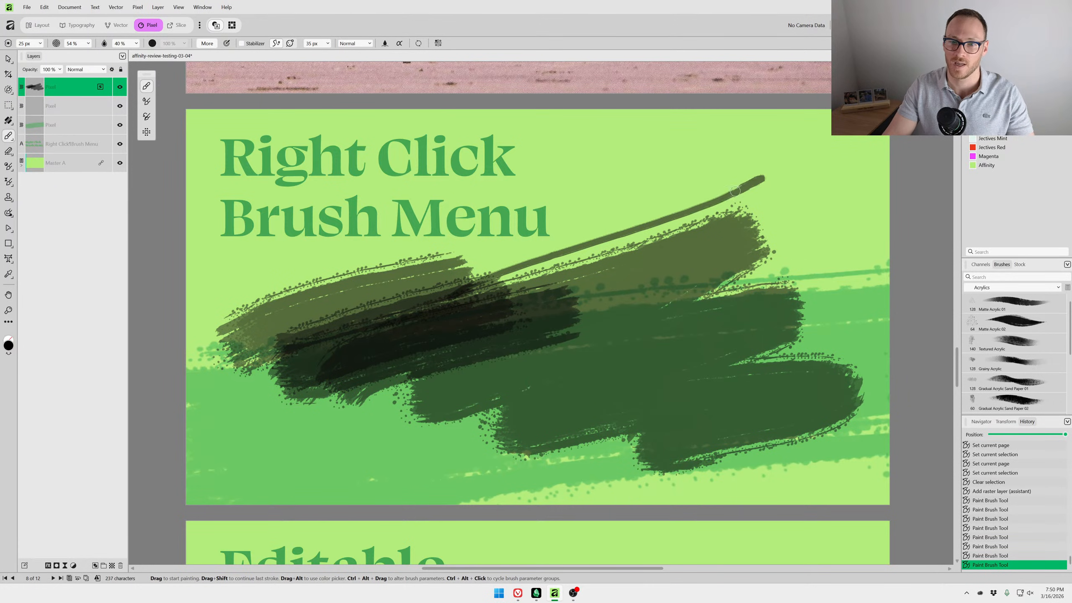
mouse_move(464, 325)
left_mouse_down()
mouse_move(745, 253)
mouse_move(589, 327)
left_mouse_up()
right_click(630, 230)
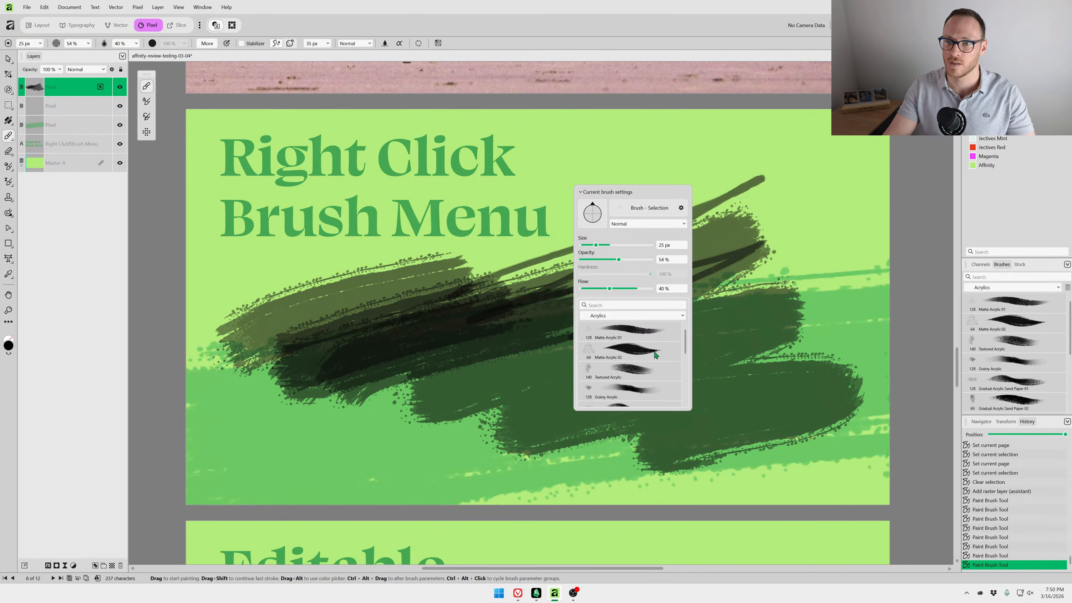
left_click(1023, 172)
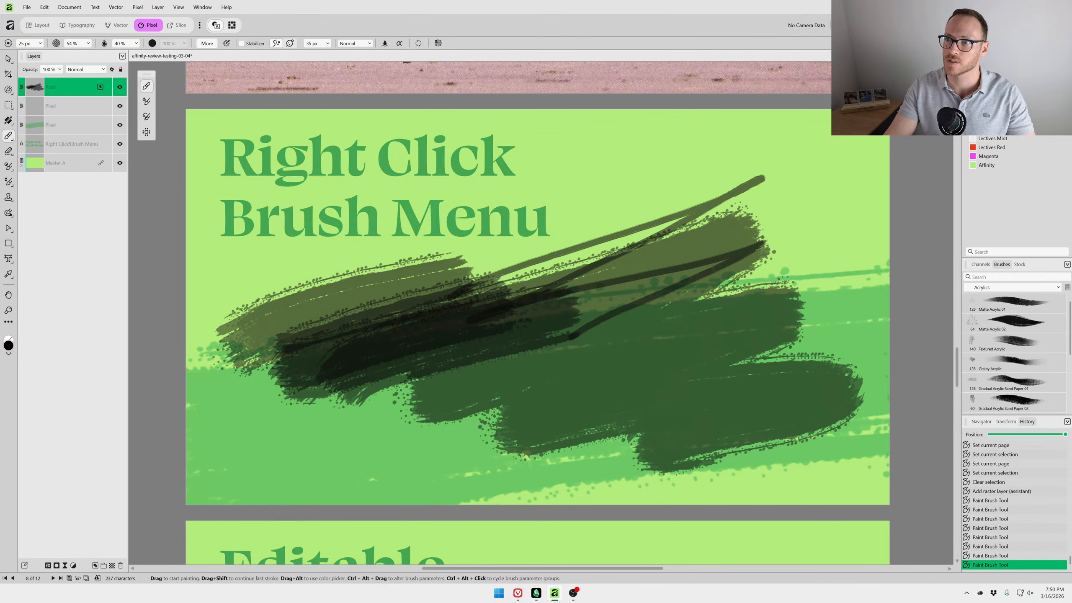
Set the brush colour to Jectives Red, enlarge the brush to 363 px, and paint broad red strokes over the black ones.
left_click(993, 147)
left_click_drag(416, 326, 441, 326)
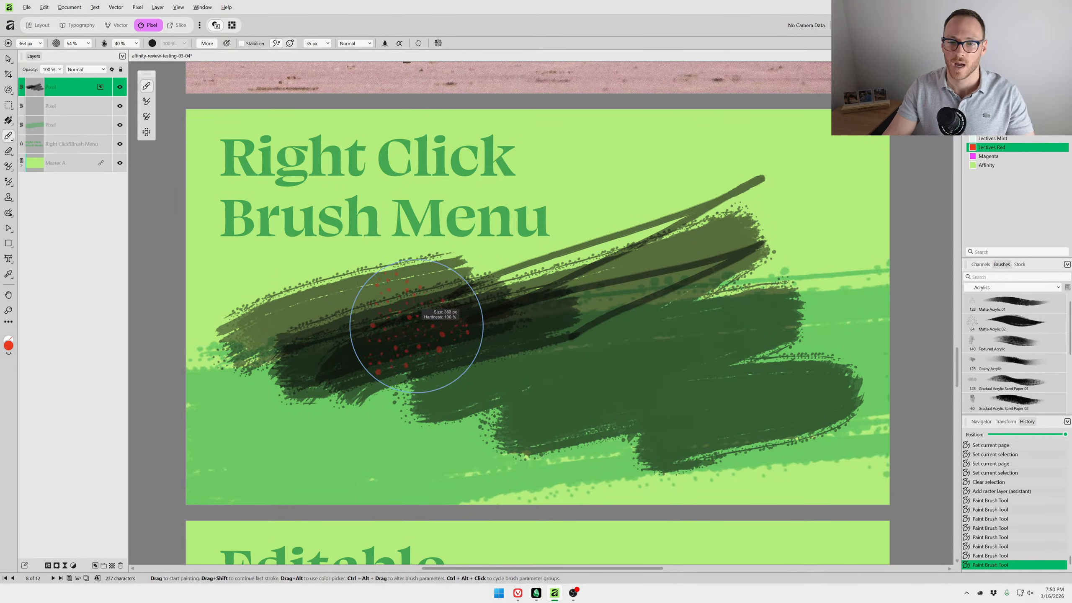
left_click_drag(334, 372, 722, 296)
left_click_drag(408, 416, 684, 327)
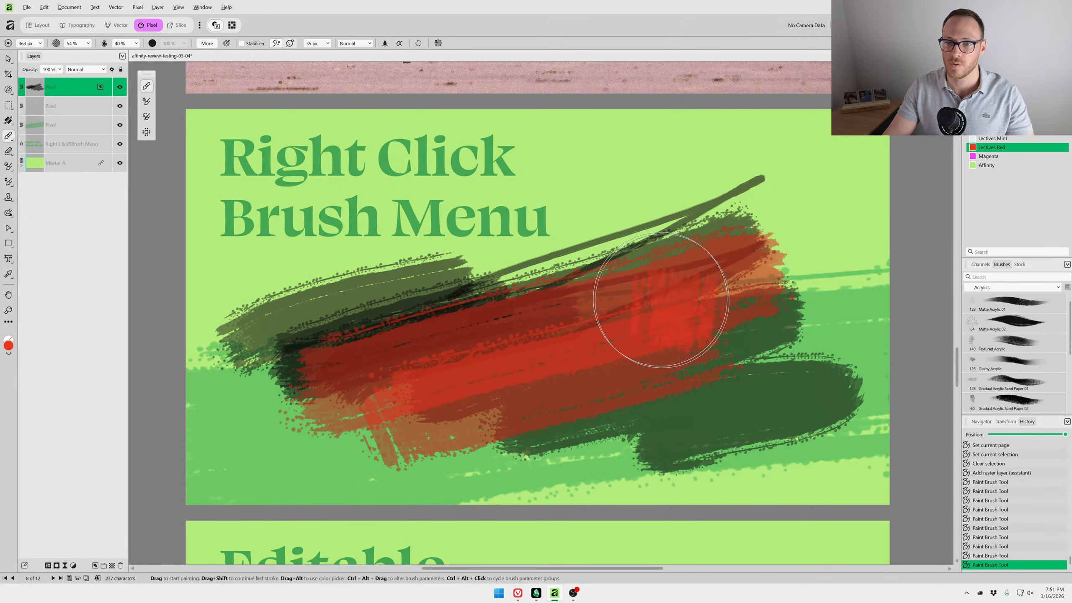
Bring up the current brush settings over the artwork and browse through the Acrylics brushes.
right_click(661, 300)
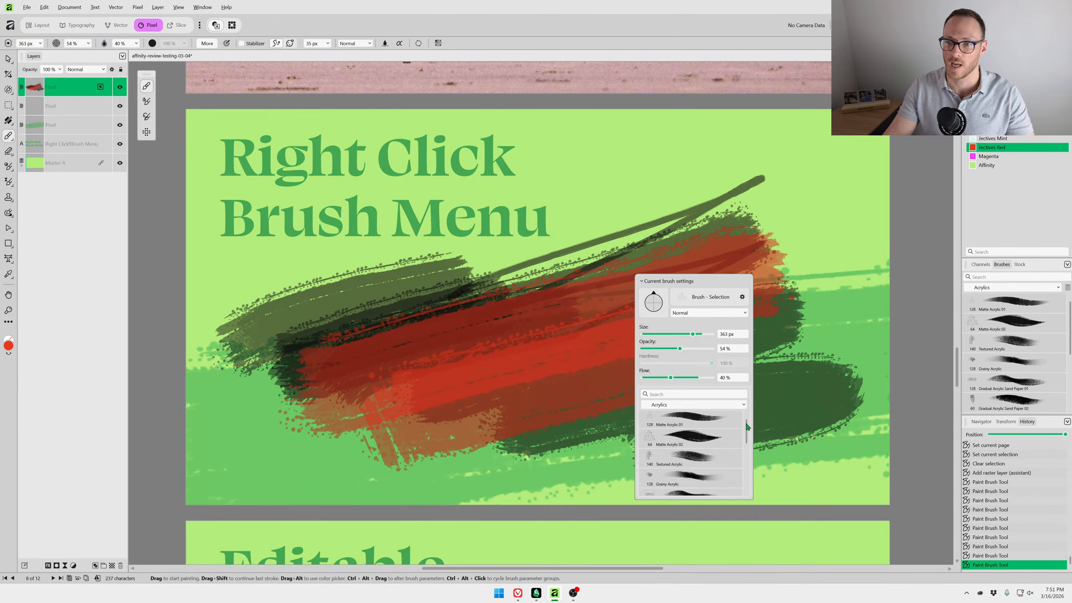
scroll(747, 426, "down", 5)
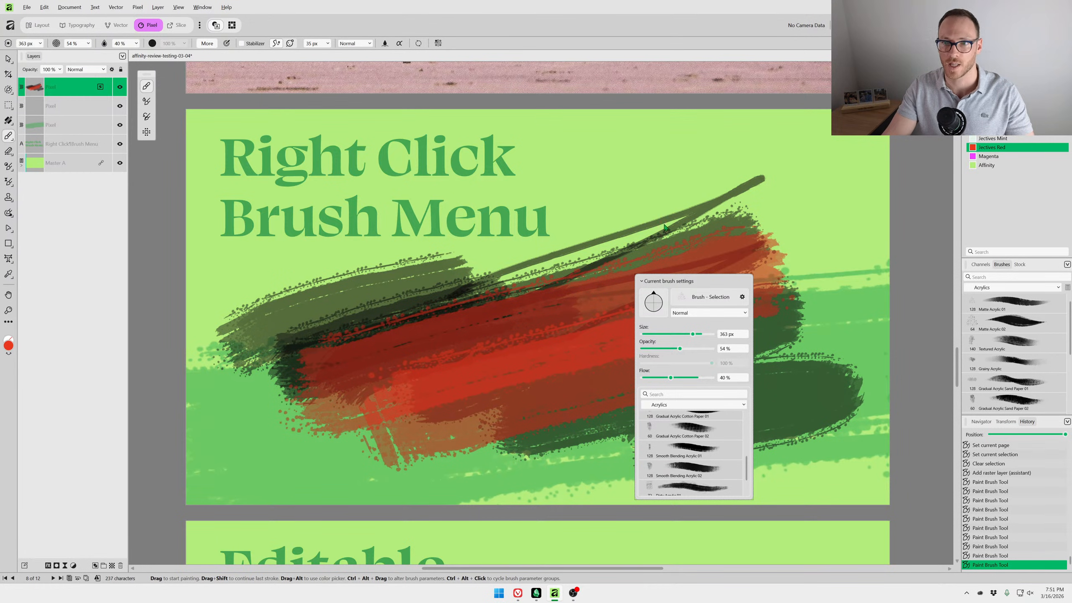
left_click(993, 262)
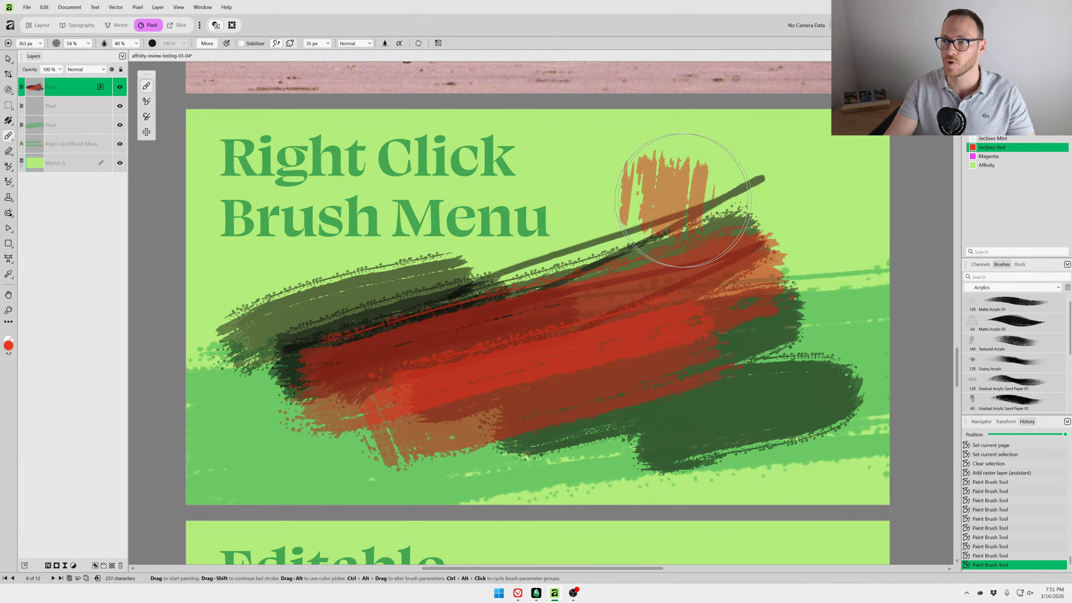
Float the Brushes panel over the canvas, resize it to show all the Acrylics brushes, and place it beside the artwork.
left_click_drag(1002, 264, 649, 171)
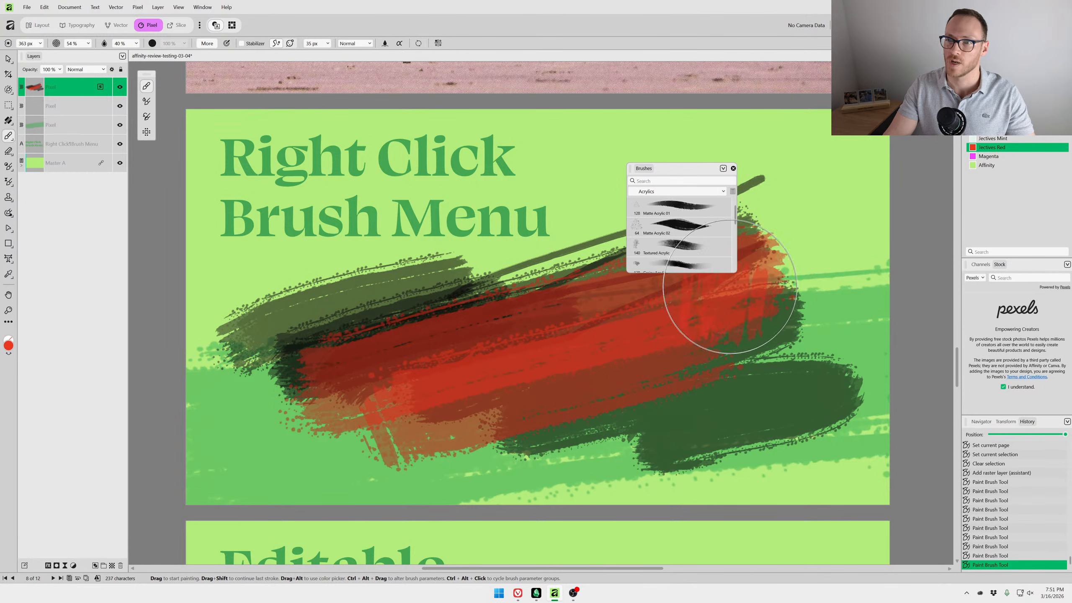
left_click_drag(727, 312, 729, 440)
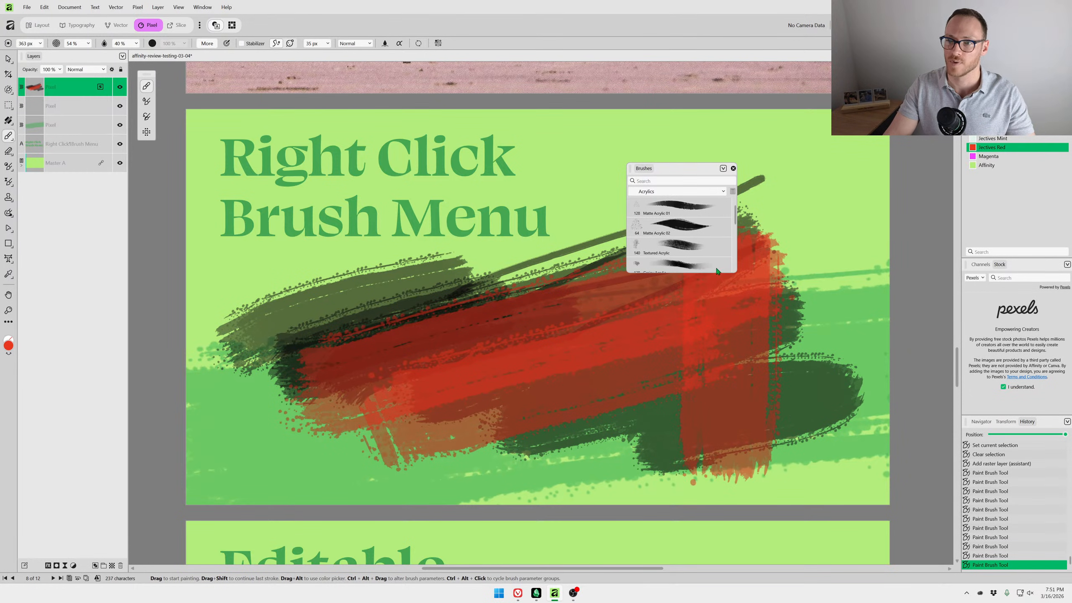
left_click_drag(717, 273, 720, 566)
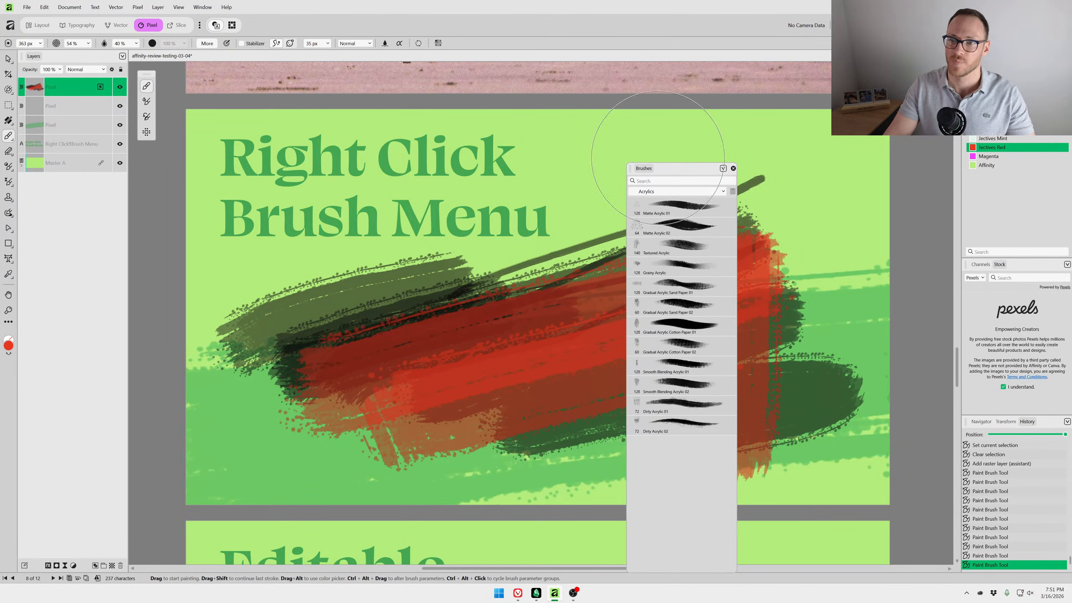
mouse_move(677, 168)
left_mouse_down()
mouse_move(209, 96)
mouse_move(578, 100)
left_mouse_up()
mouse_move(516, 114)
left_mouse_down()
mouse_move(903, 91)
mouse_move(872, 85)
left_mouse_up()
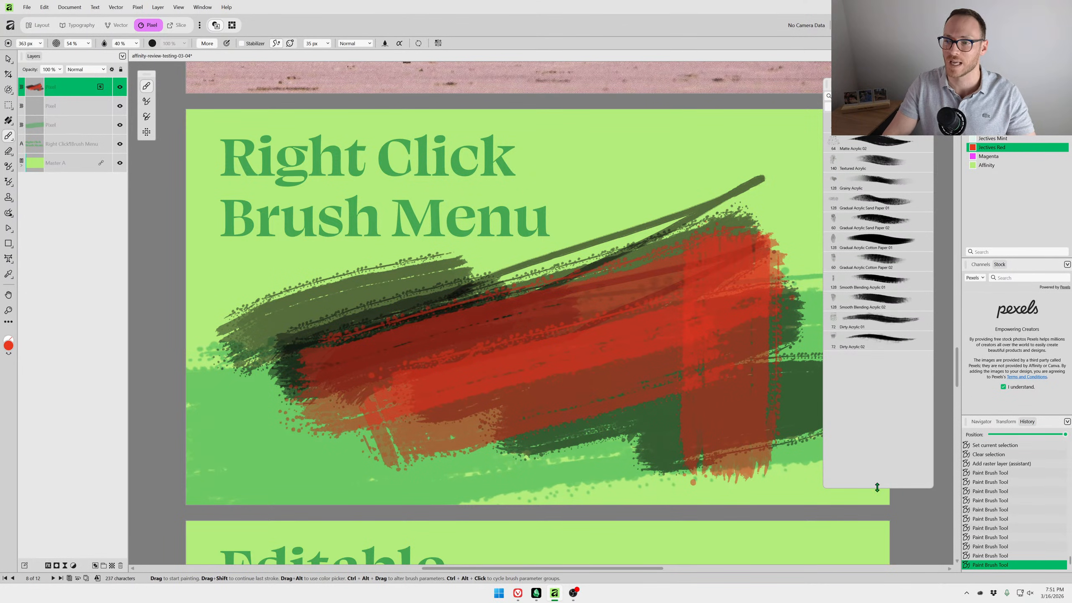
left_click_drag(877, 488, 881, 361)
mouse_move(878, 85)
left_mouse_down()
mouse_move(892, 98)
mouse_move(876, 102)
mouse_move(879, 115)
mouse_move(862, 78)
left_mouse_up()
Bring up the current brush settings at different spots around the page title.
right_click(732, 140)
right_click(600, 139)
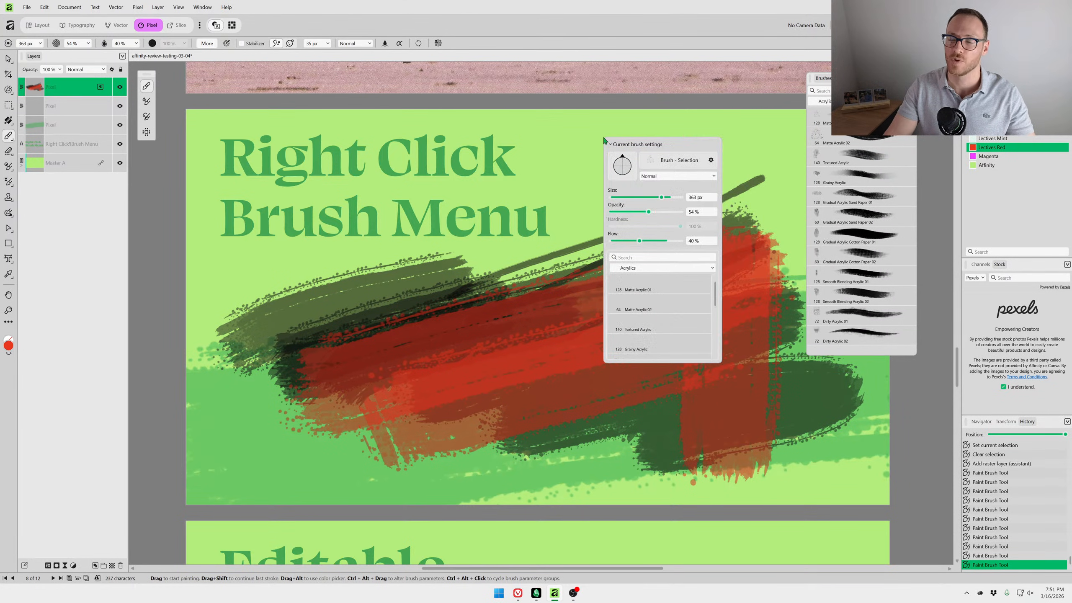
right_click(411, 163)
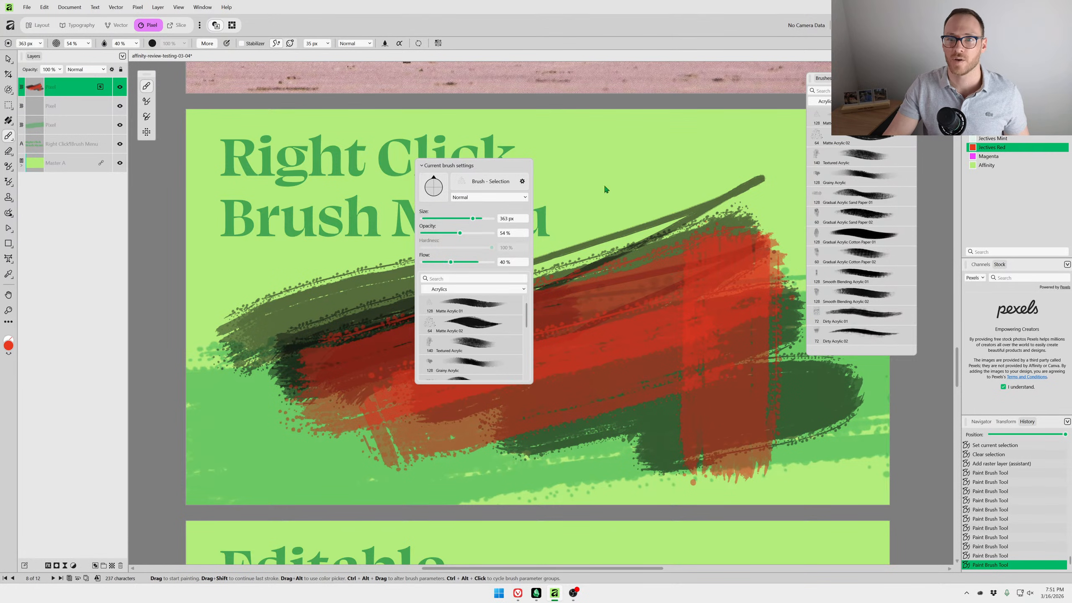
Paint red test strokes above the artwork with the 363 px brush and undo each one.
left_click_drag(604, 184, 646, 203)
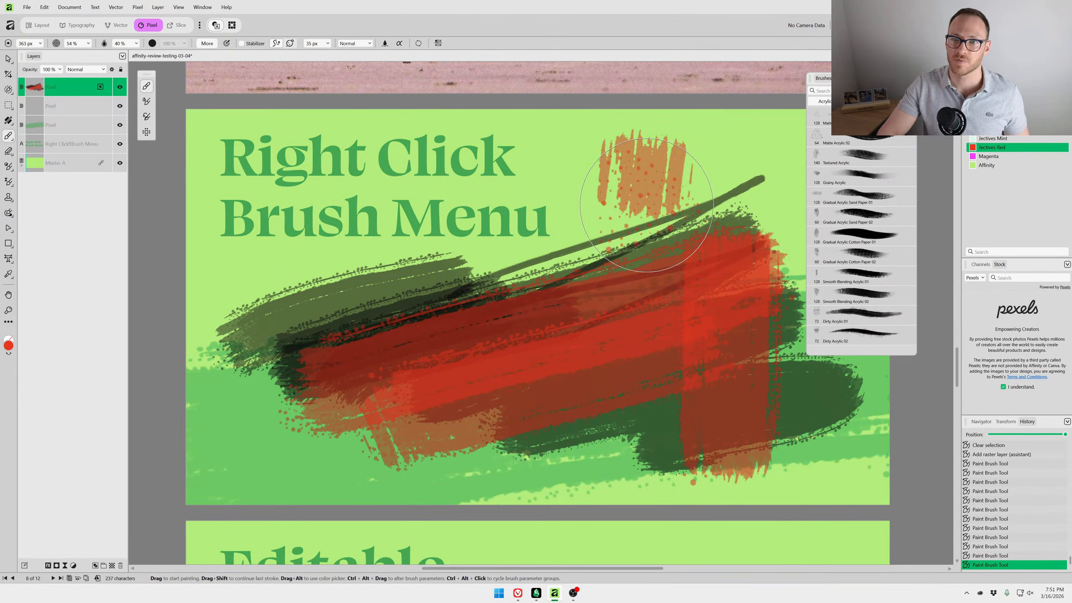
key("ctrl+z")
left_click_drag(629, 199, 532, 211)
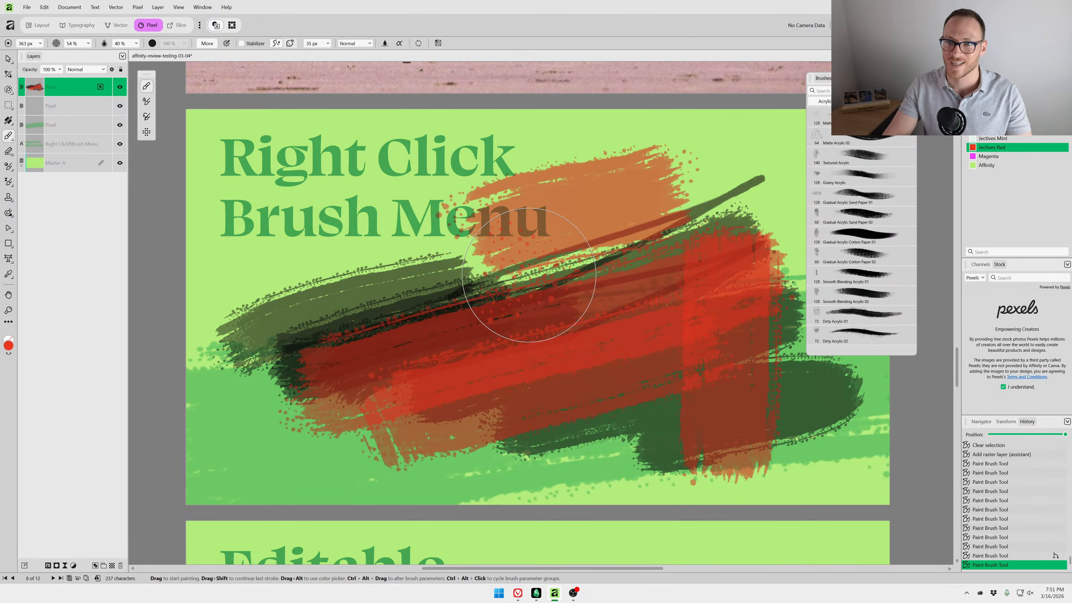
key("ctrl+z")
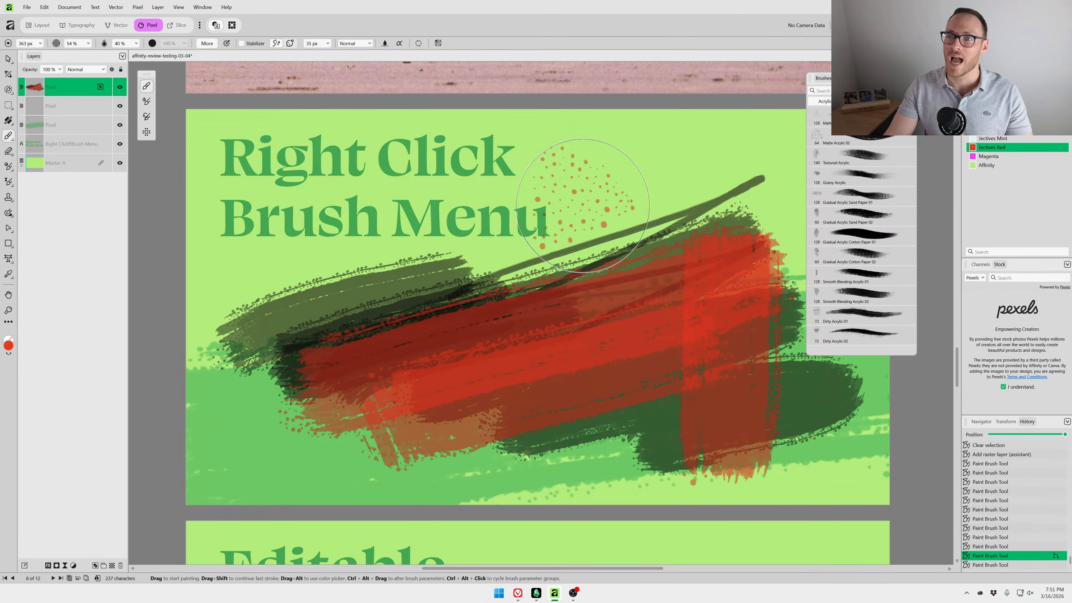
Open Gradual Acrylic Sand Paper 01 for editing, look through its Dynamics, Texture and Sub Brushes settings, and close the brush editor.
right_click(607, 211)
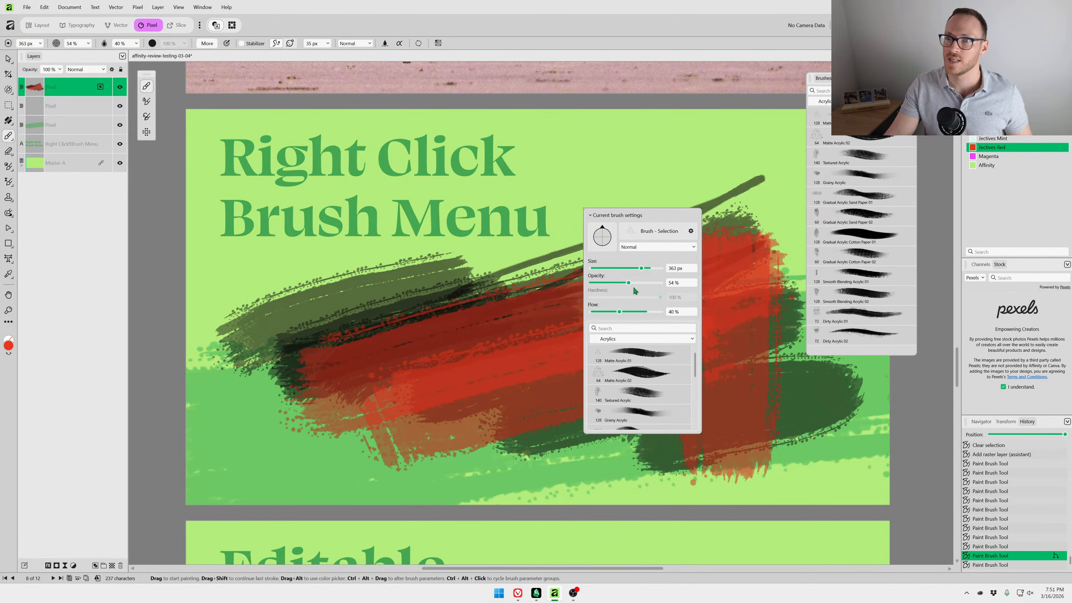
left_click_drag(872, 77, 806, 98)
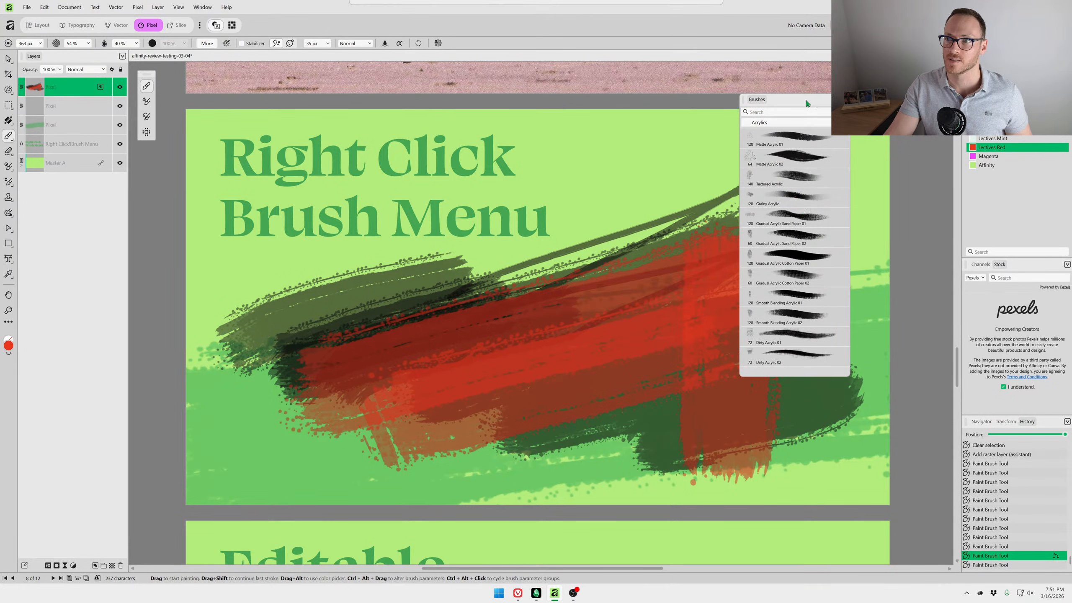
double_click(780, 216)
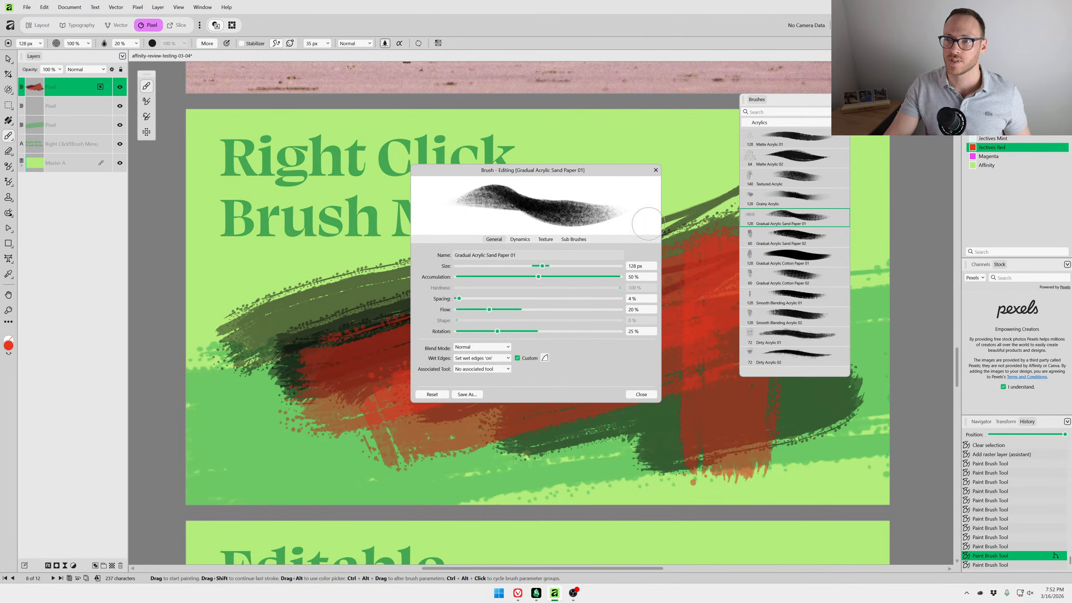
left_click(529, 238)
left_click(548, 240)
left_click(573, 240)
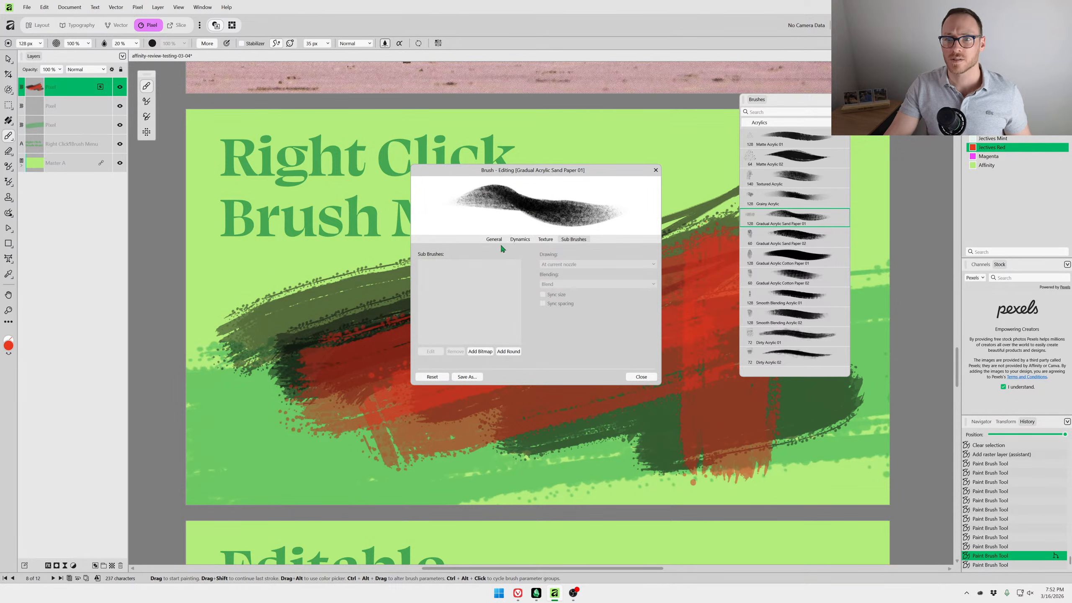
left_click(655, 170)
Choose the Dirty Acrylic 01 brush from the current brush settings, paint thin red zigzag strokes over the artwork, and redock the Brushes panel.
right_click(568, 205)
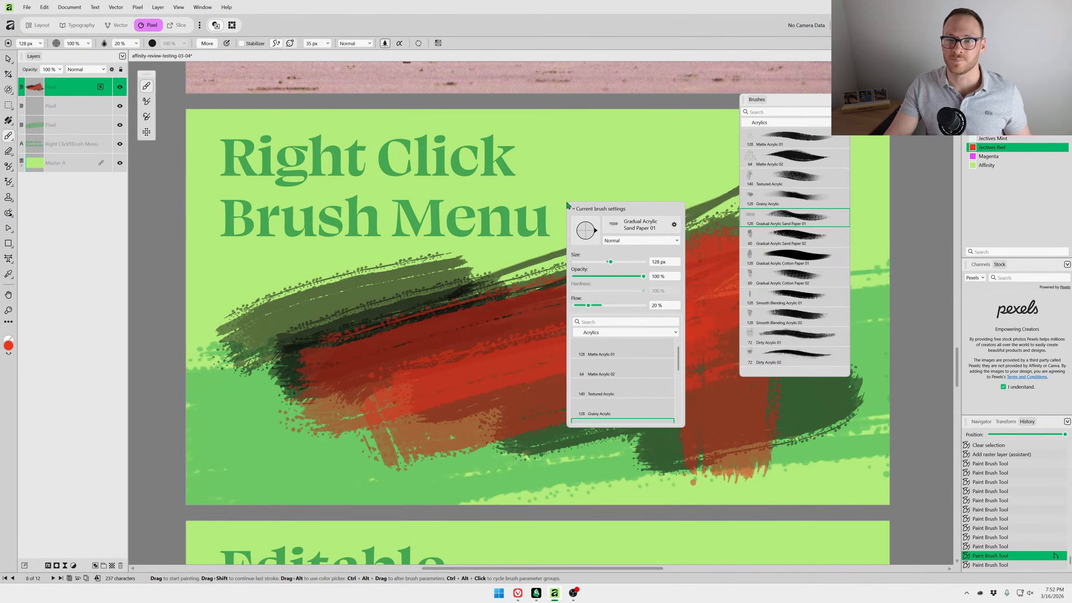
scroll(625, 381, "down", 5)
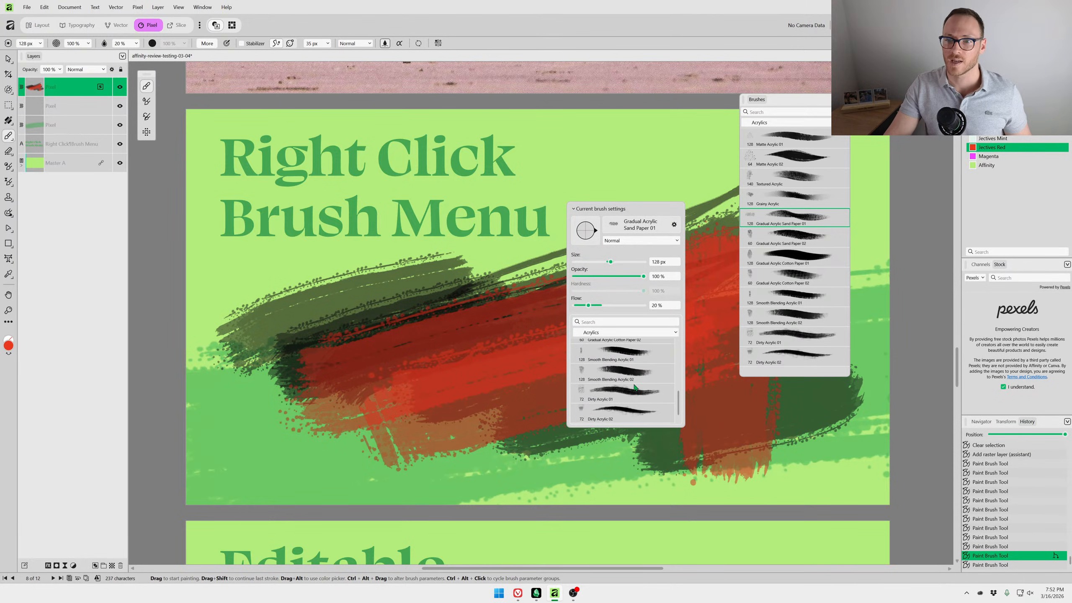
left_click(625, 386)
mouse_move(374, 346)
left_mouse_down()
mouse_move(656, 201)
mouse_move(461, 330)
mouse_move(688, 322)
mouse_move(653, 342)
left_mouse_up()
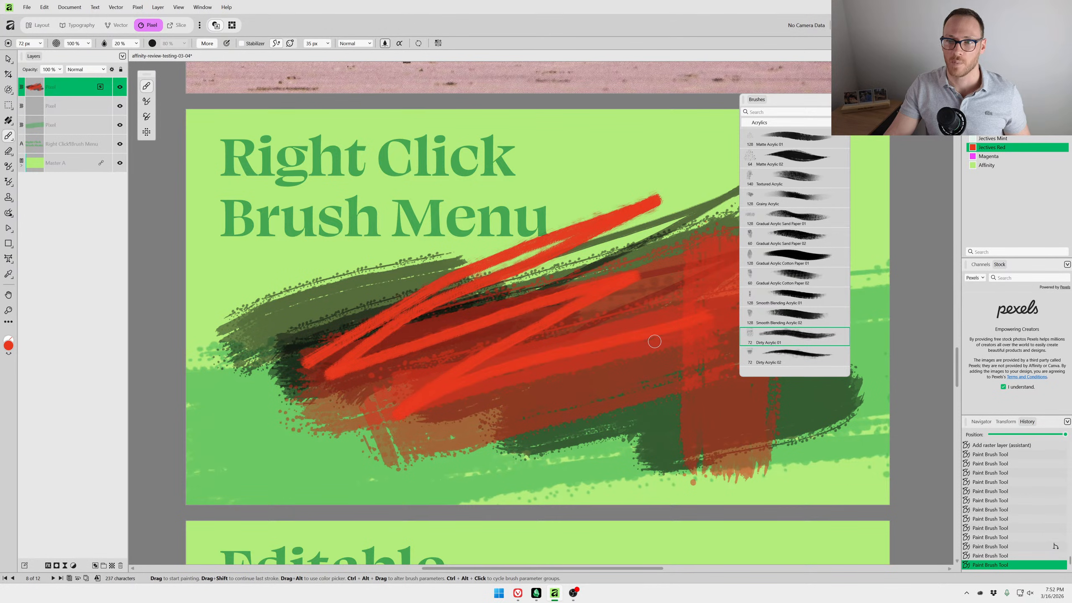
mouse_move(762, 105)
left_mouse_down()
mouse_move(920, 263)
mouse_move(992, 270)
left_mouse_up()
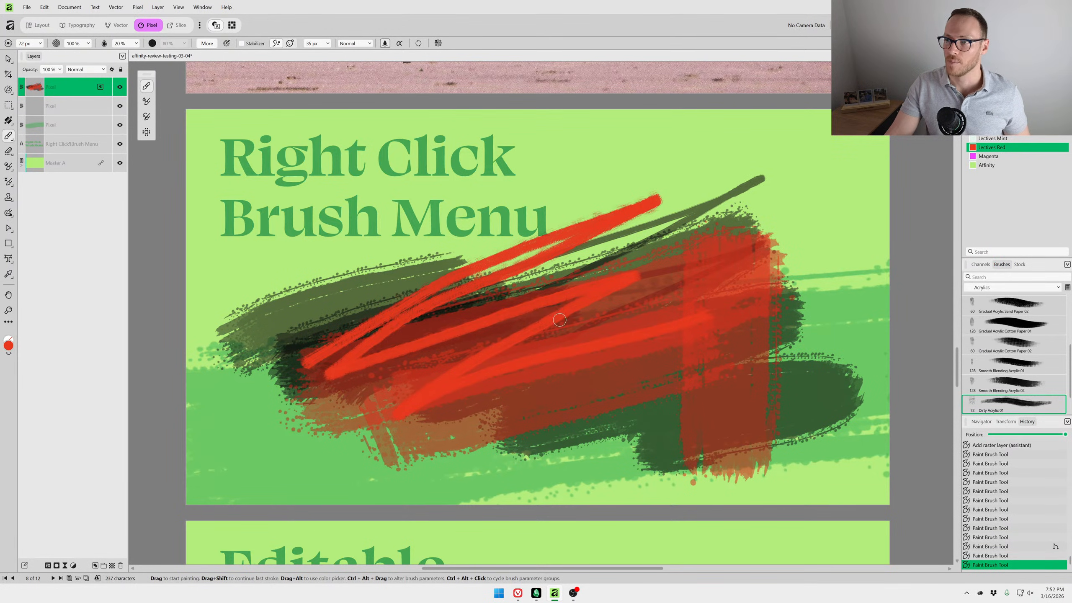
Go on to the Editable Swatches page and look over its hatched and gradient rectangles.
scroll(568, 386, "down", 4)
scroll(585, 430, "down", 5)
left_click_drag(585, 430, 539, 385)
scroll(538, 385, "up", 1)
scroll(538, 386, "up", 1)
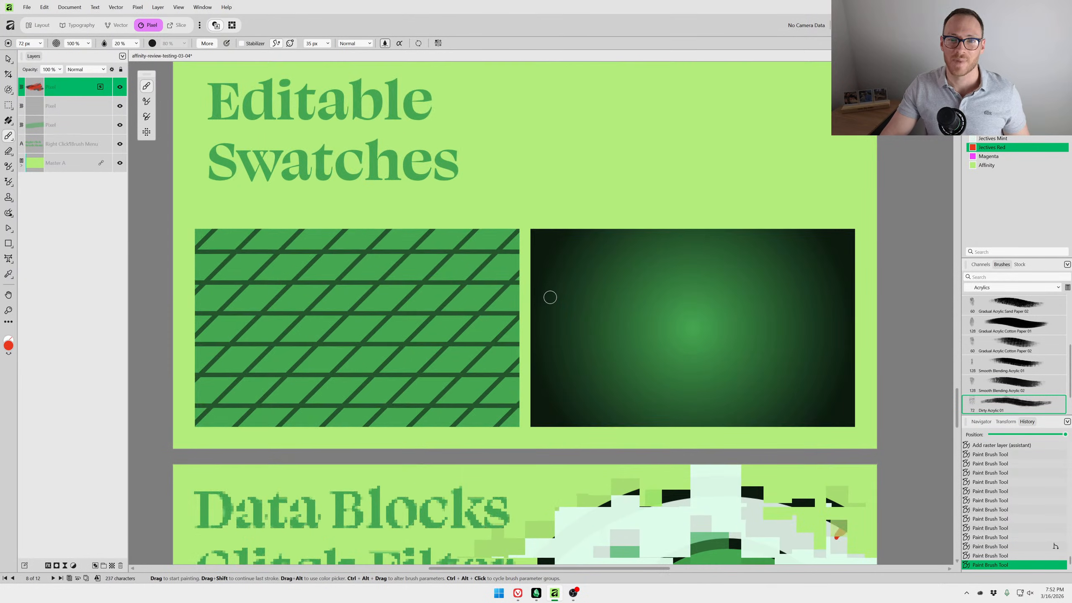
scroll(676, 295, "up", 1)
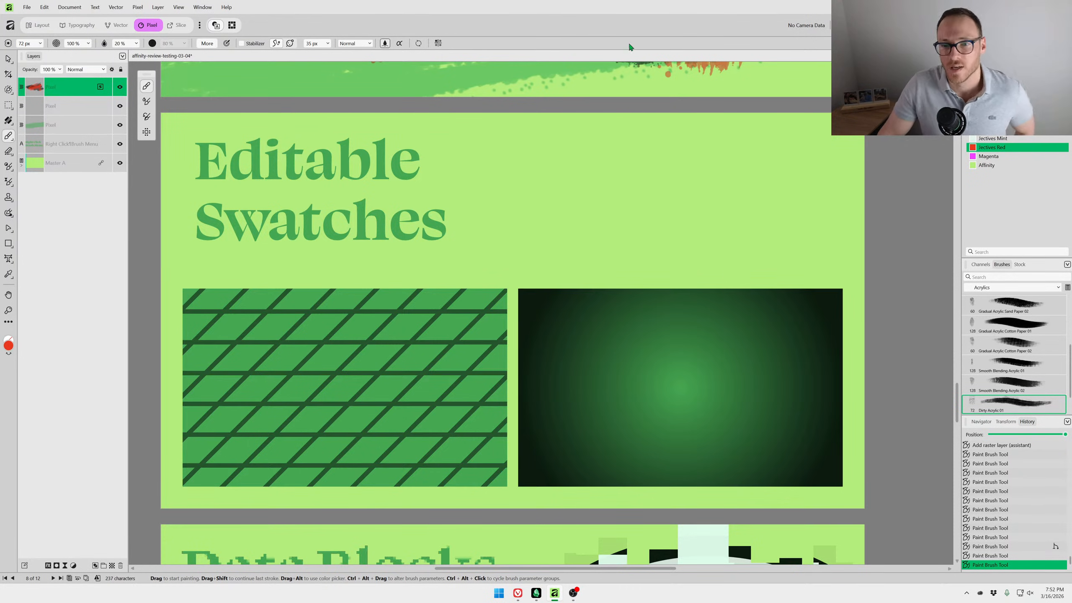
Try moving the hatched rectangle slightly with the Move tool and undo the last move.
key("v")
left_click_drag(423, 317, 437, 345)
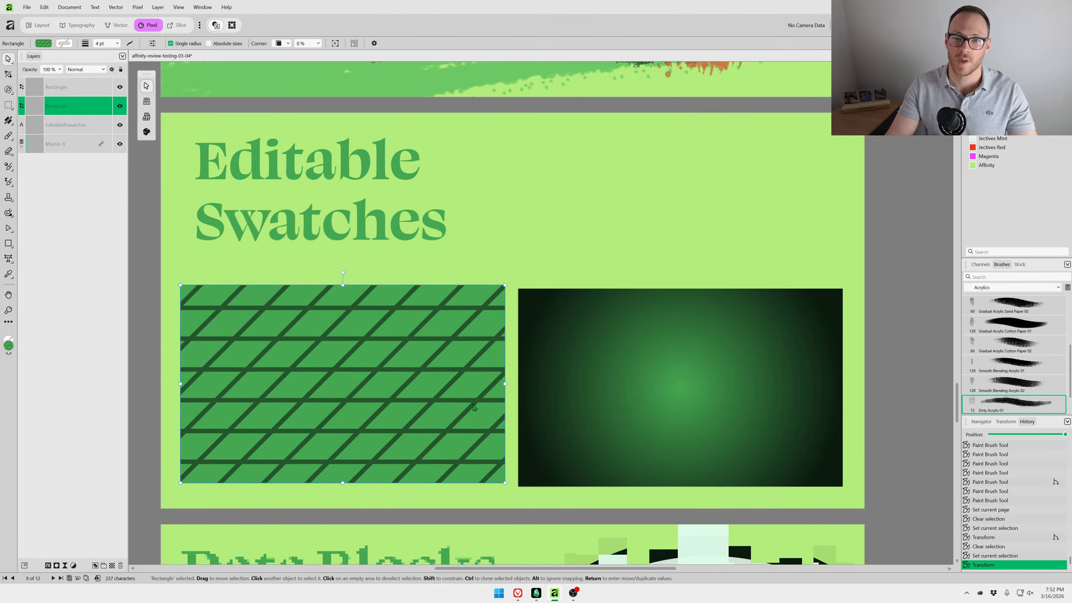
key("ctrl+z")
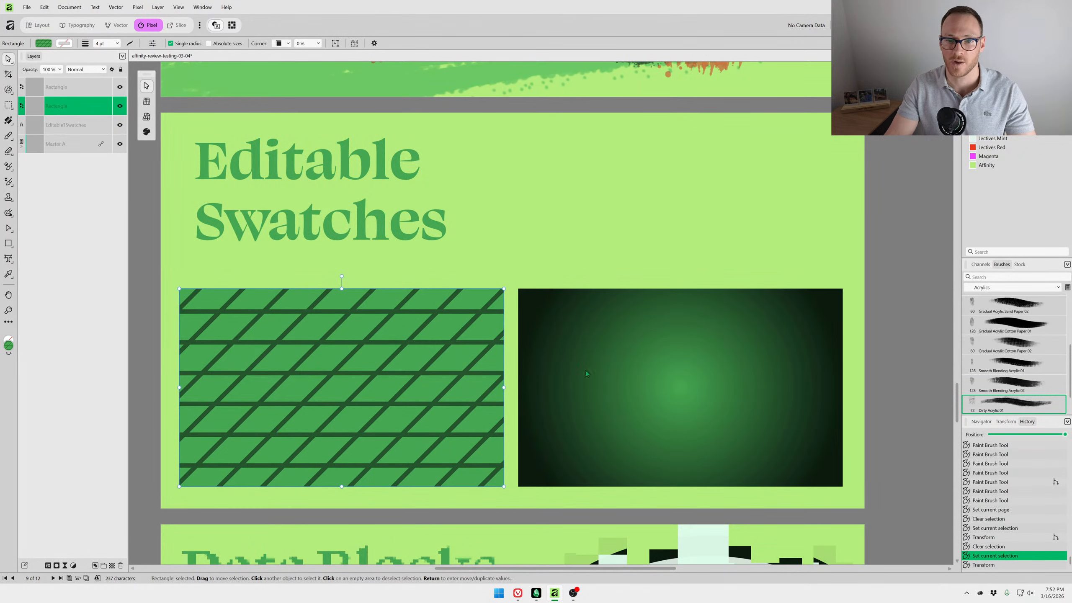
Select the gradient rectangle, go back to the hatched one, and show its hatch fill settings with the fill tool.
left_click(651, 375)
left_click(375, 369)
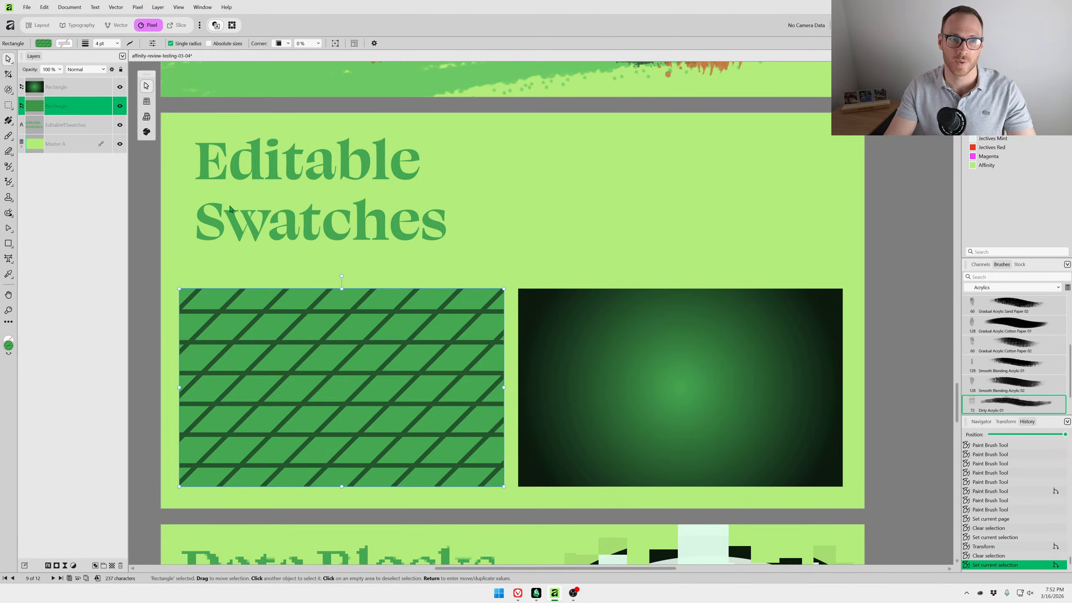
key("g")
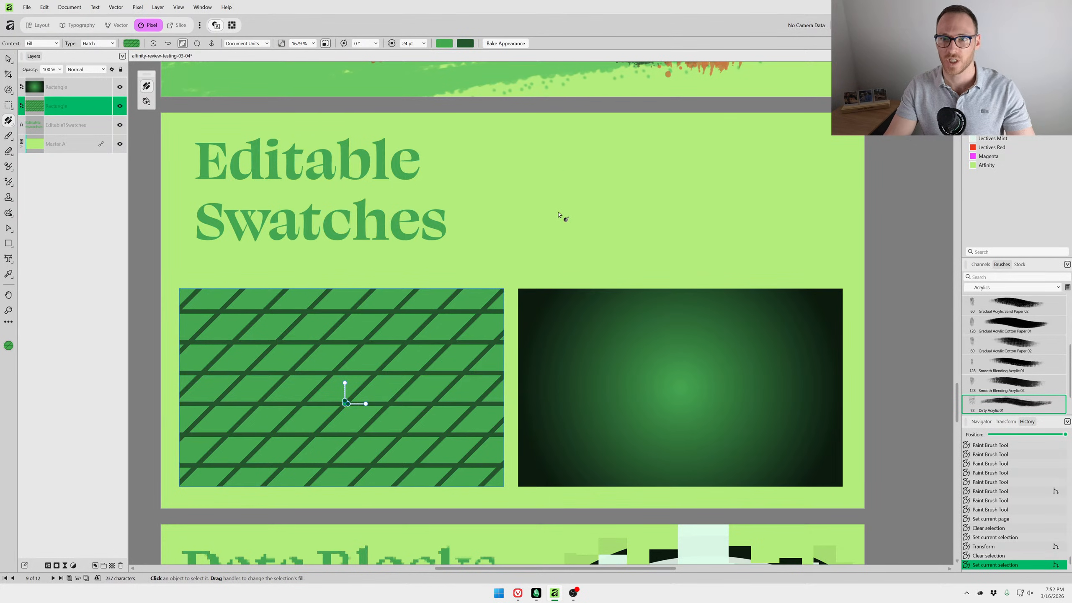
Clear the selection and draw a Jectives Red rectangle in the empty area above the gradient rectangle.
key("ctrl+d")
key("m")
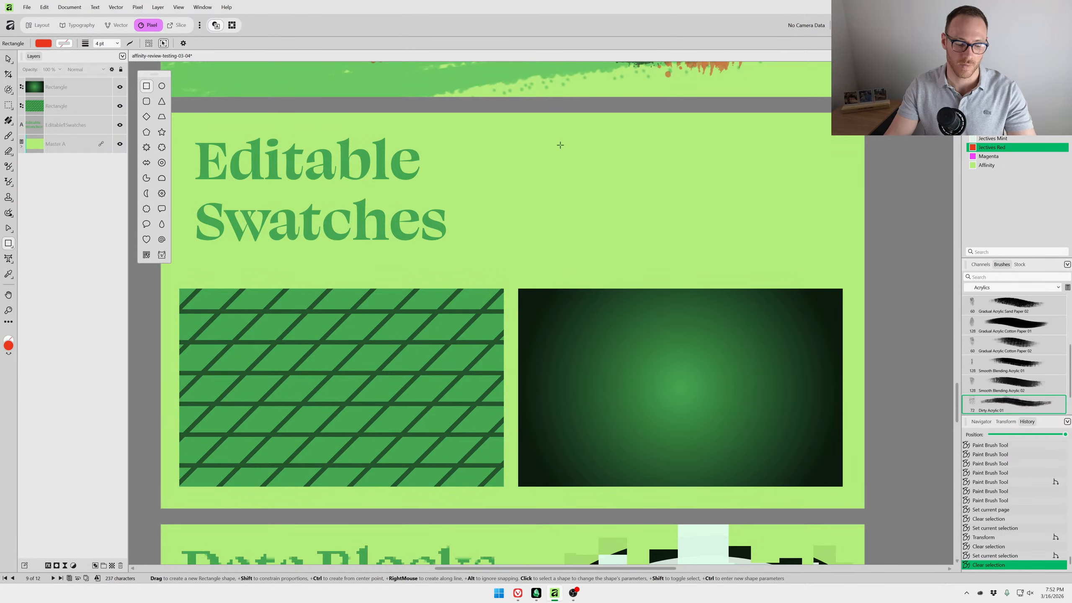
left_click_drag(566, 134, 751, 263)
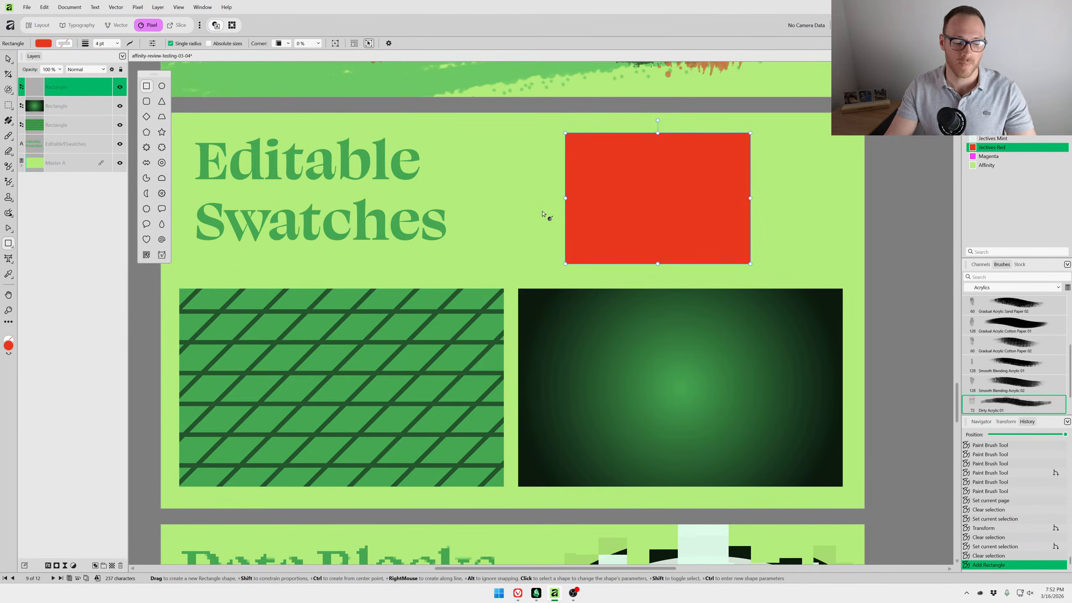
Apply a linear gradient diagonally across the red rectangle and look through the available fill types.
key("g")
left_click_drag(566, 133, 751, 264)
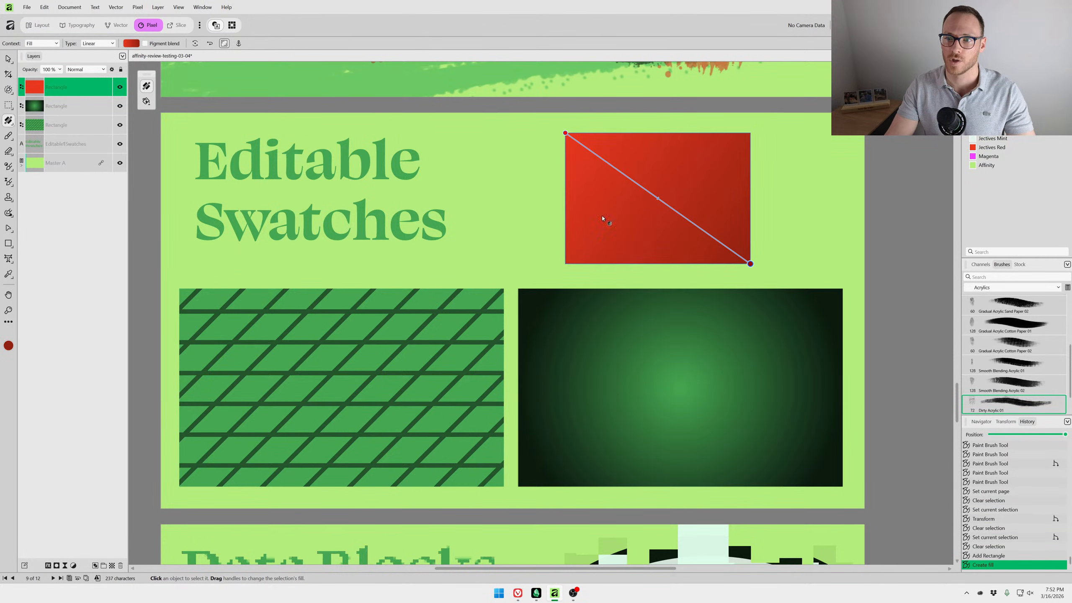
left_click(109, 44)
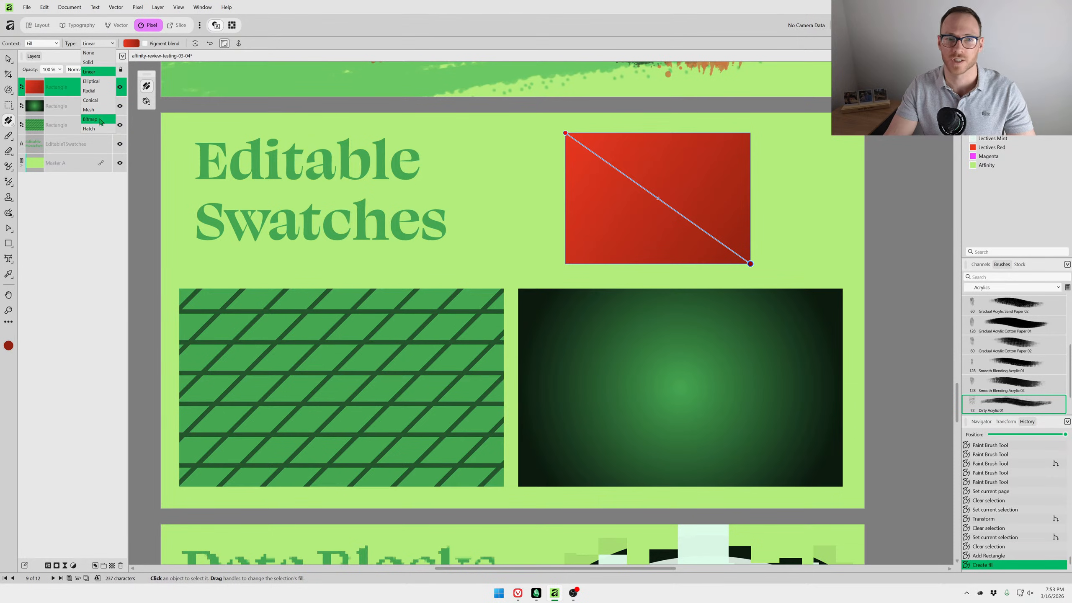
left_click(102, 109)
Delete the red rectangle above the gradient rectangle and clear the selection.
key("v")
left_click(710, 182)
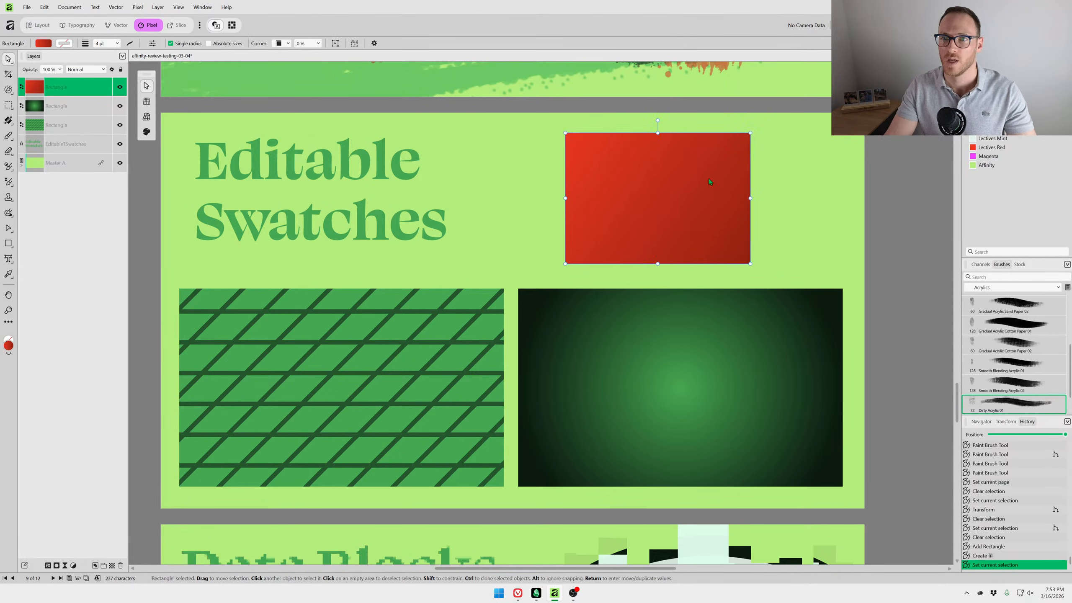
key("Delete")
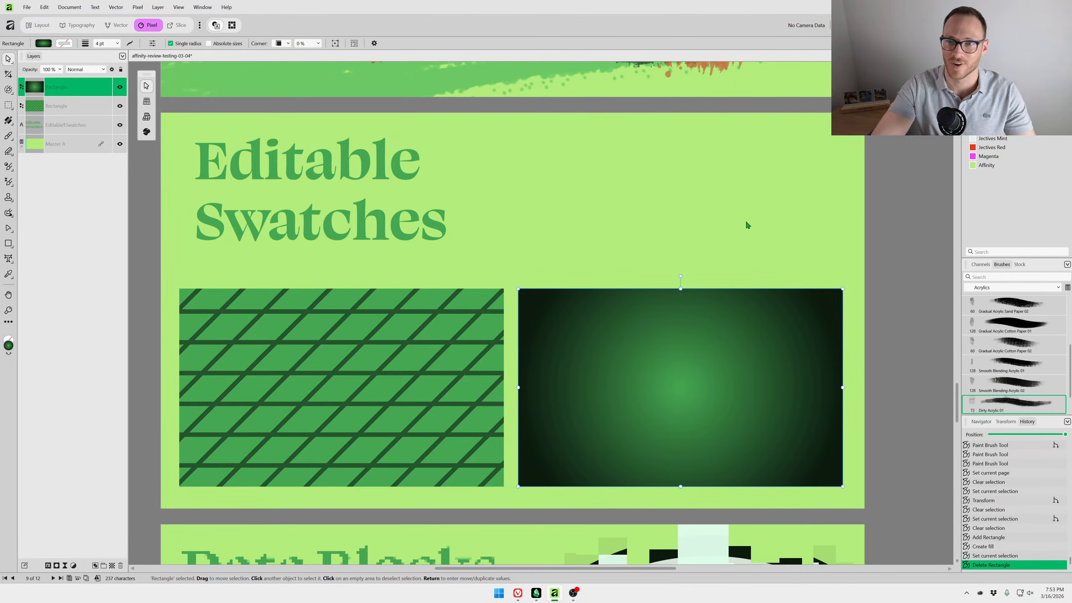
left_click(874, 233)
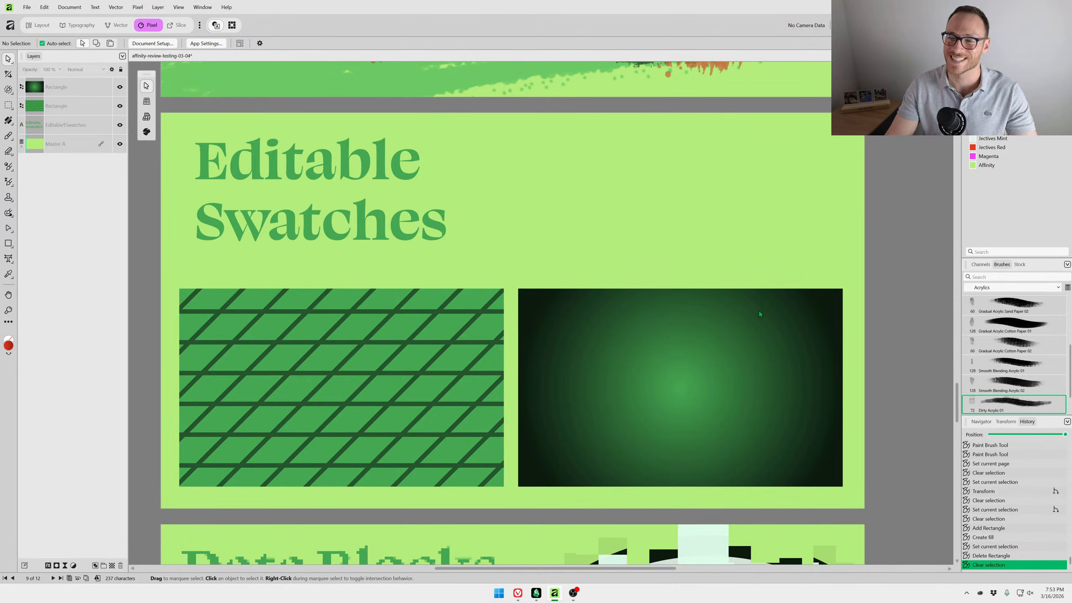
Open the built-in help and search it for "gradient".
key("F1")
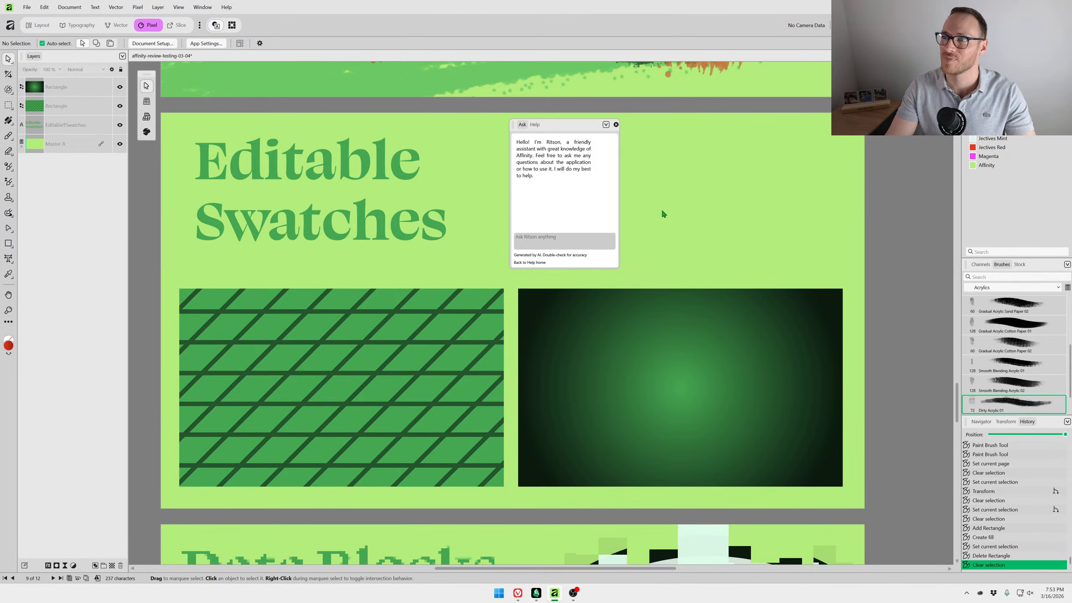
left_click(535, 124)
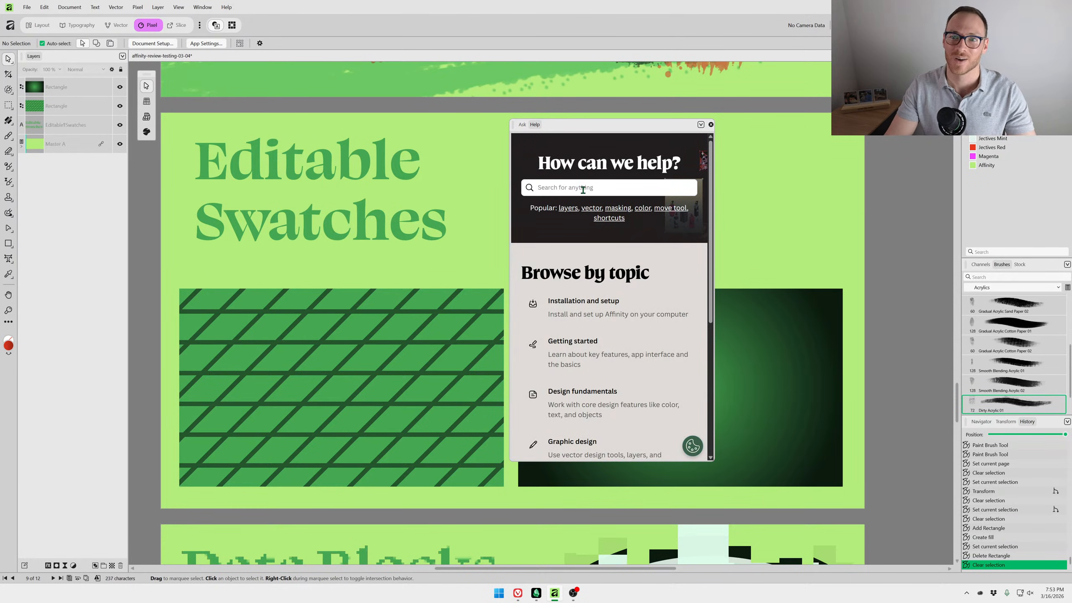
type("grat")
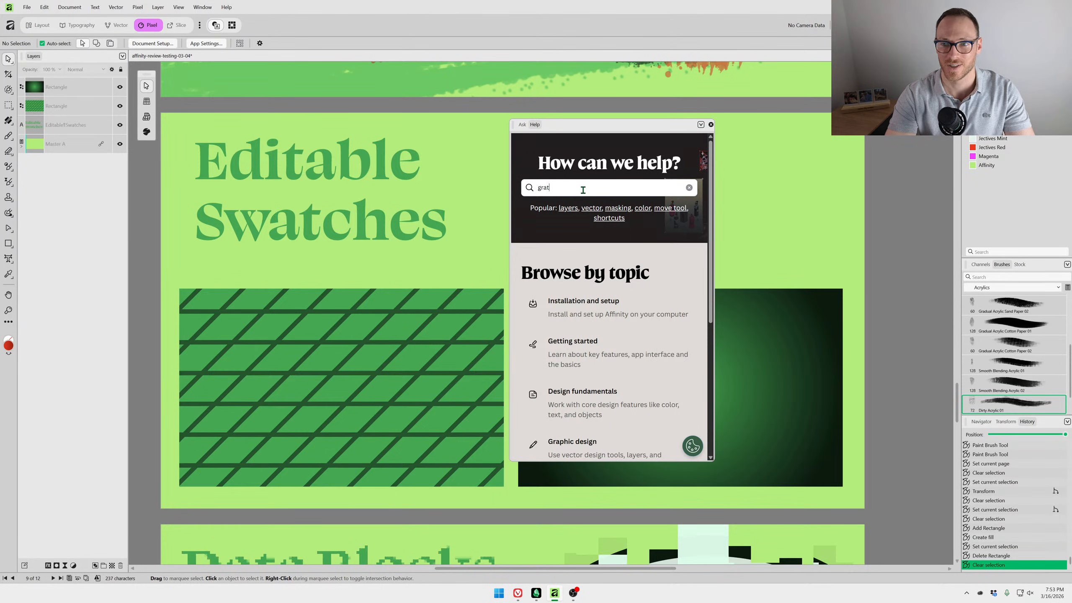
type("ient")
key("Return")
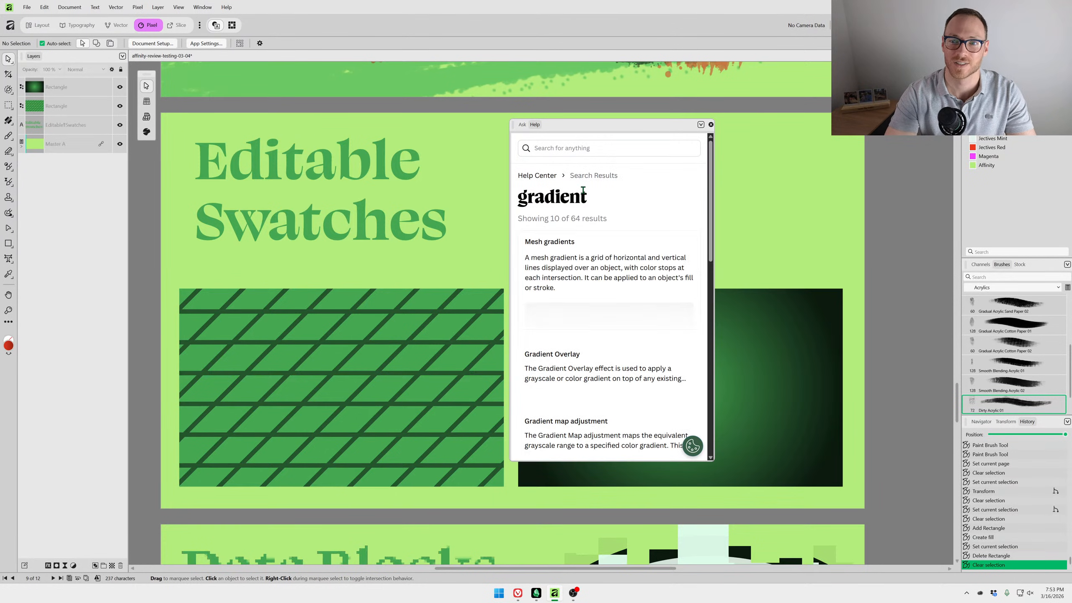
Open the Mesh gradients help article, move the help window aside, and close it.
left_click(627, 270)
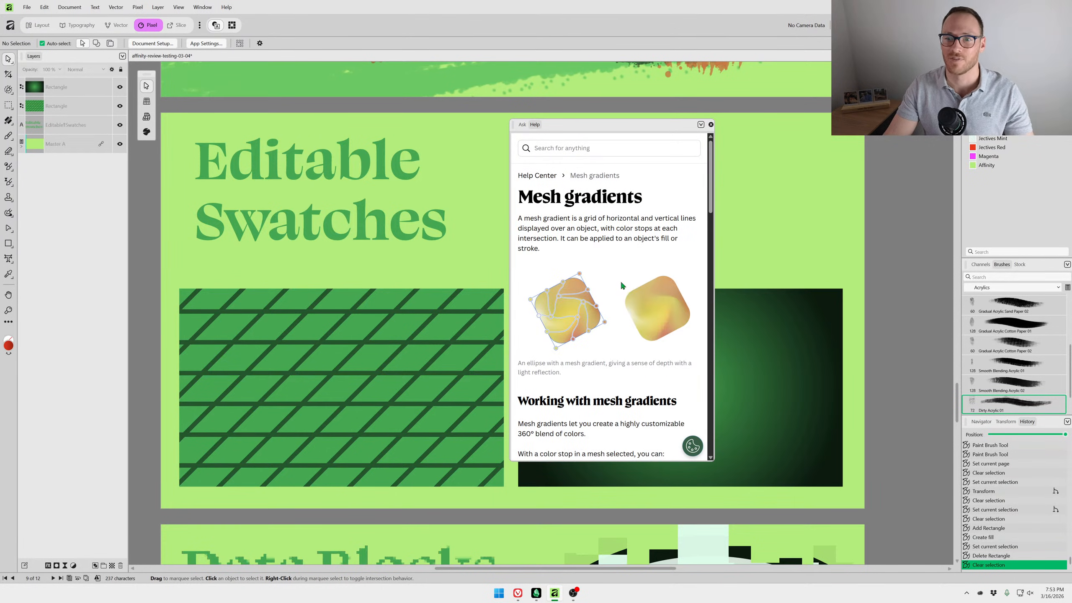
left_click_drag(645, 136, 722, 92)
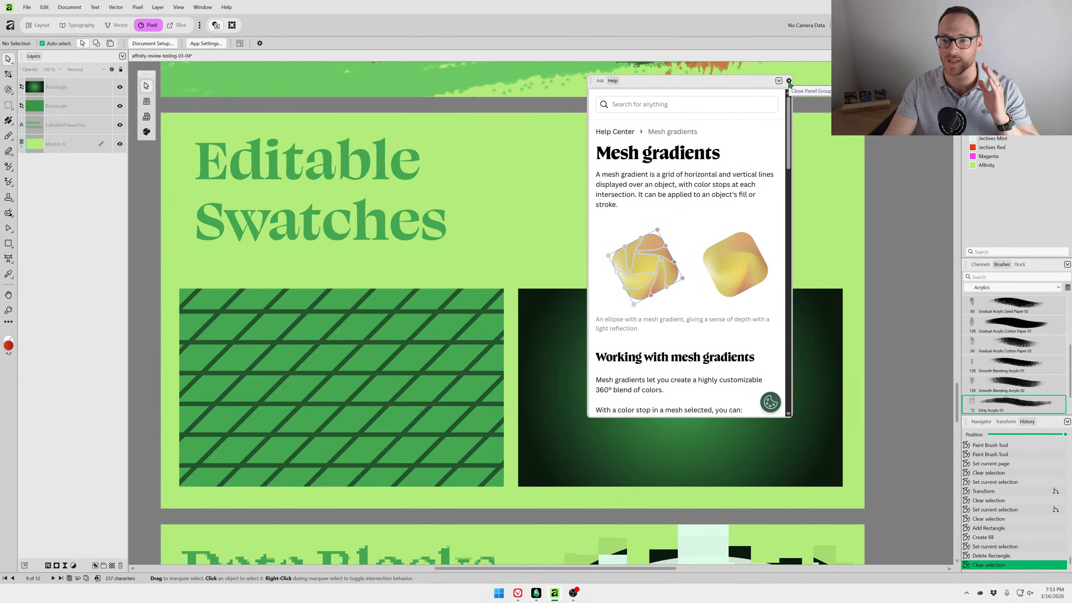
left_click(789, 81)
left_click_drag(742, 383, 697, 358)
left_click_drag(577, 325, 635, 330)
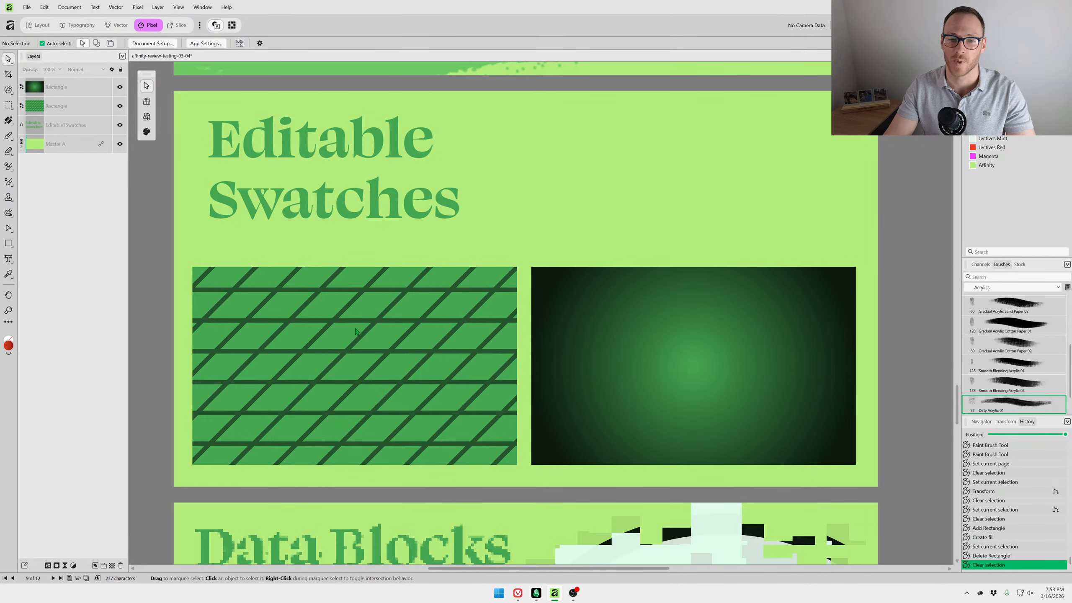
Save the hatched rectangle's fill as a swatch and change the swatch's 45° line angle to about 129°.
left_click(407, 362)
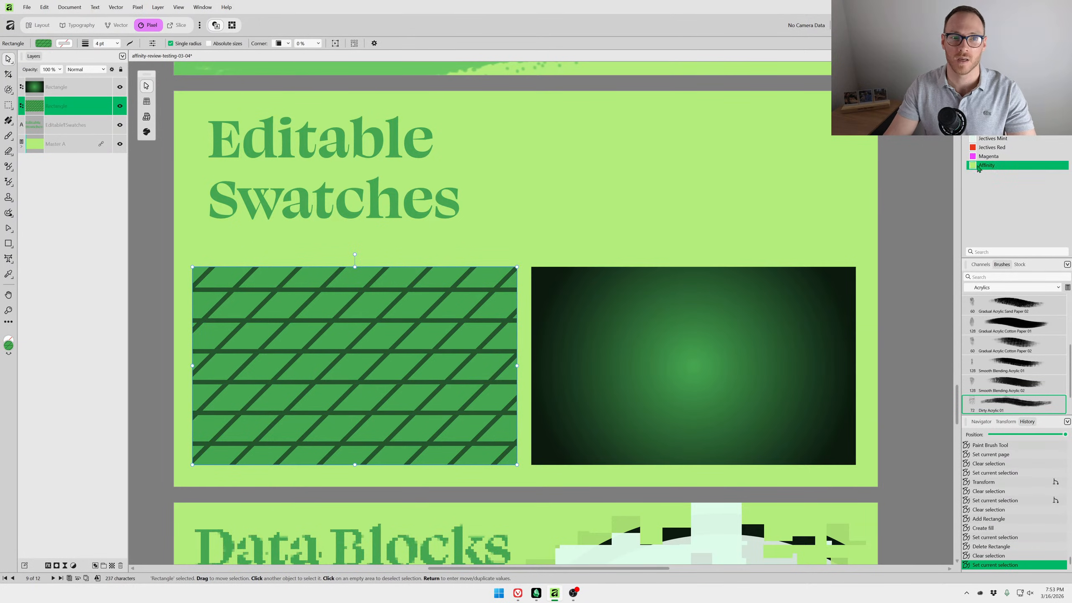
left_click(970, 103)
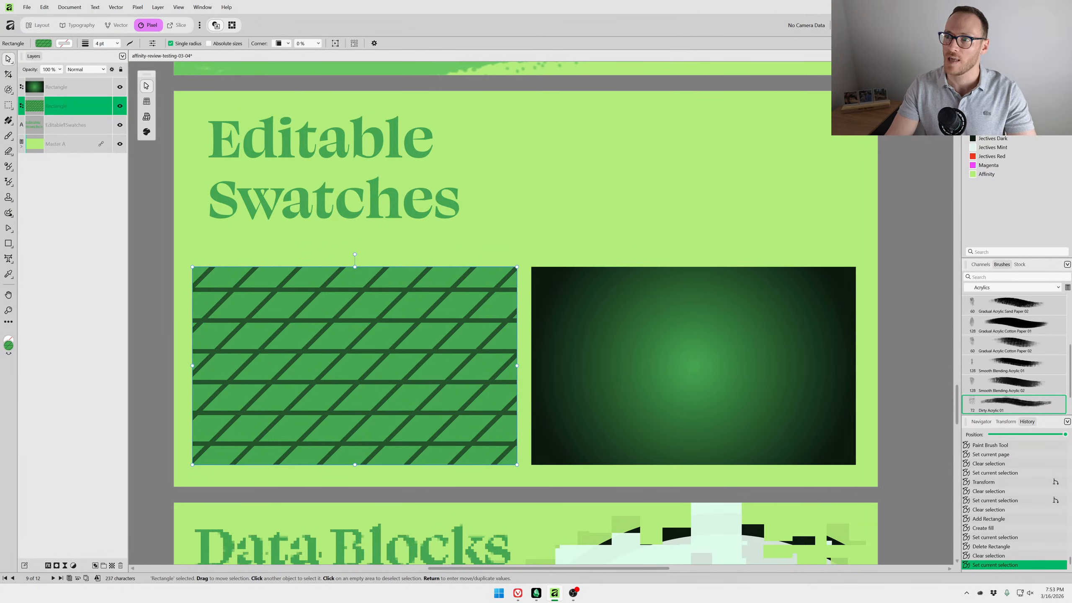
double_click(986, 102)
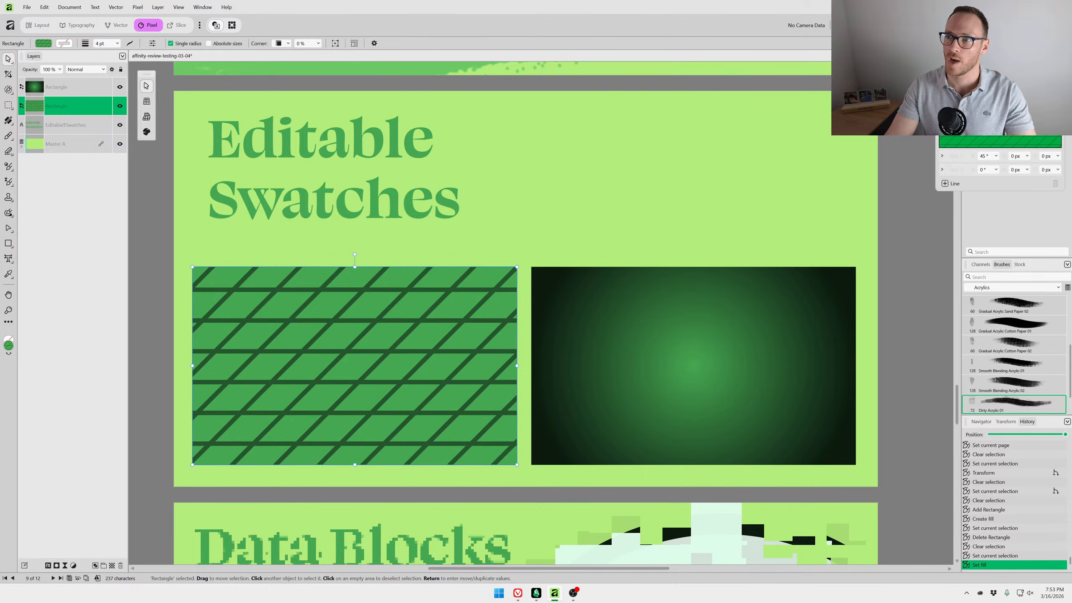
left_click(996, 156)
left_click_drag(997, 165, 1012, 165)
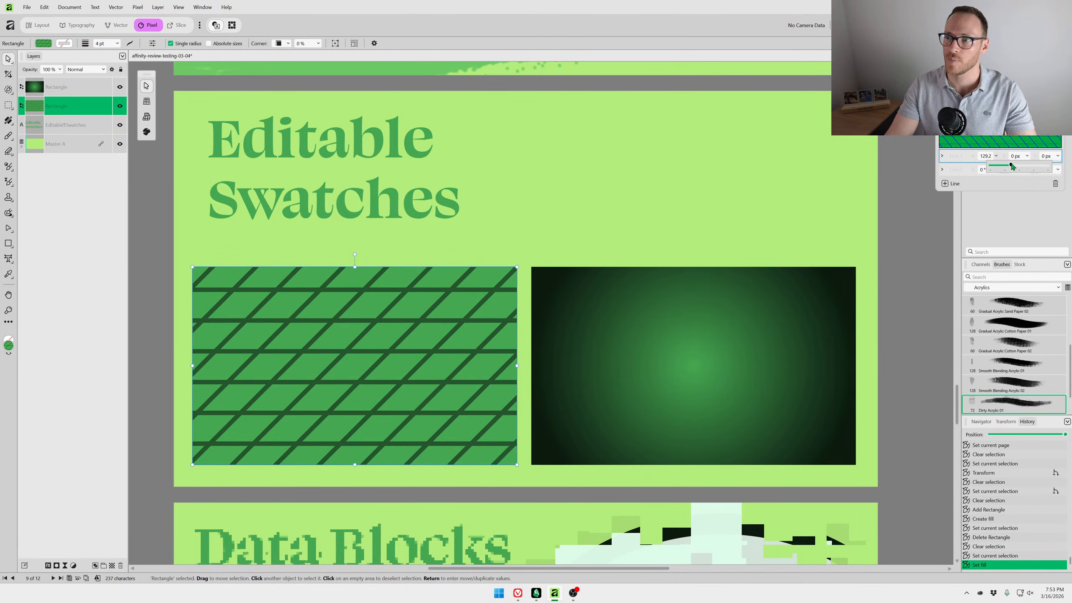
left_click(938, 212)
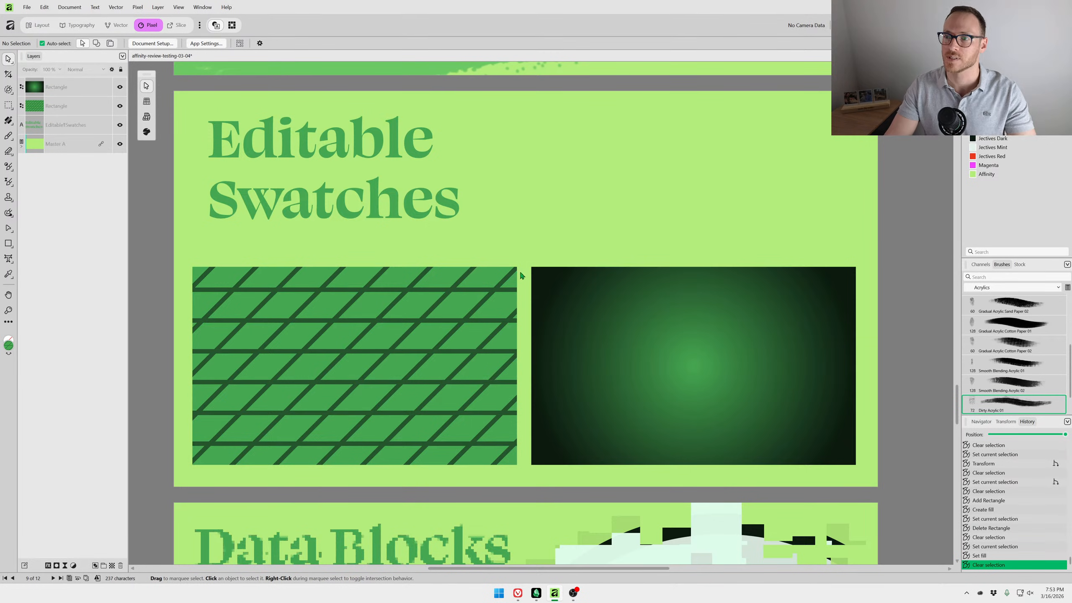
Apply the edited hatch swatch to the hatched rectangle and clear the selection.
left_click(509, 281)
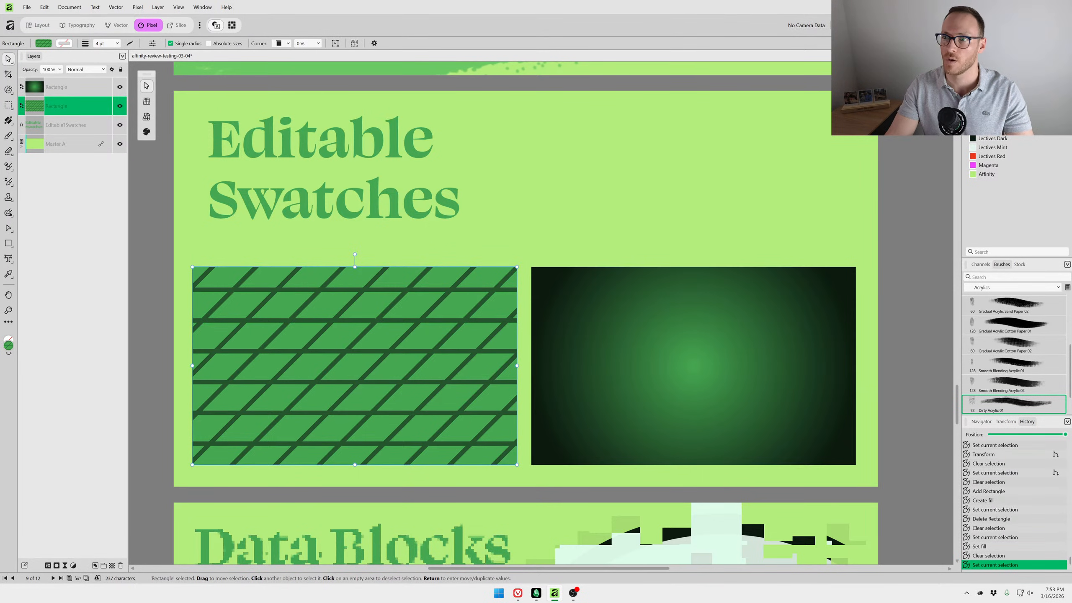
left_click(990, 120)
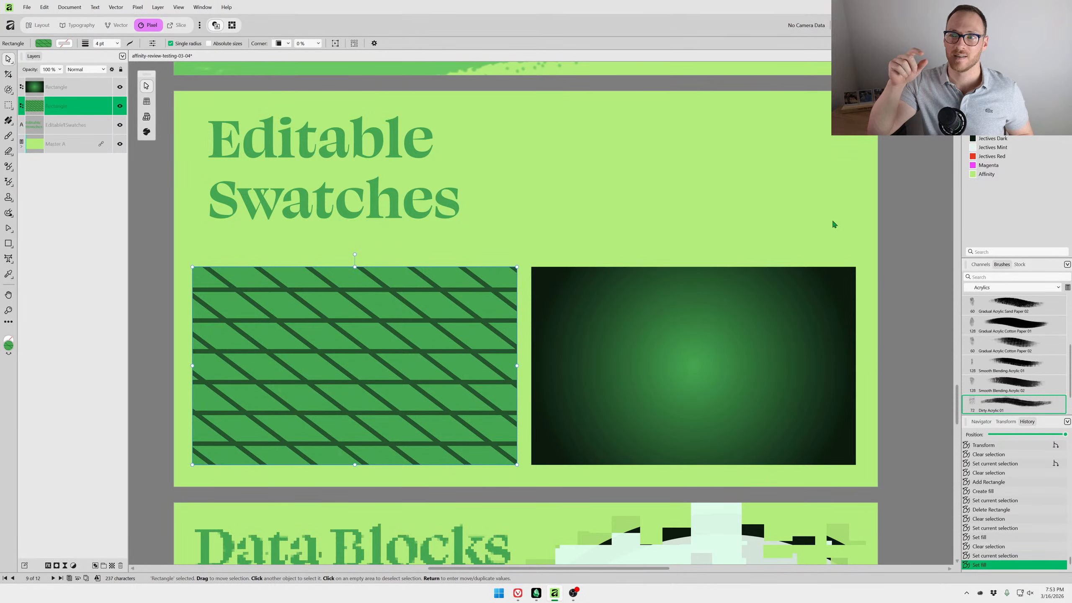
left_click(858, 214)
Save the gradient rectangle's fill as a swatch and apply it to the hatched rectangle.
left_click(729, 334)
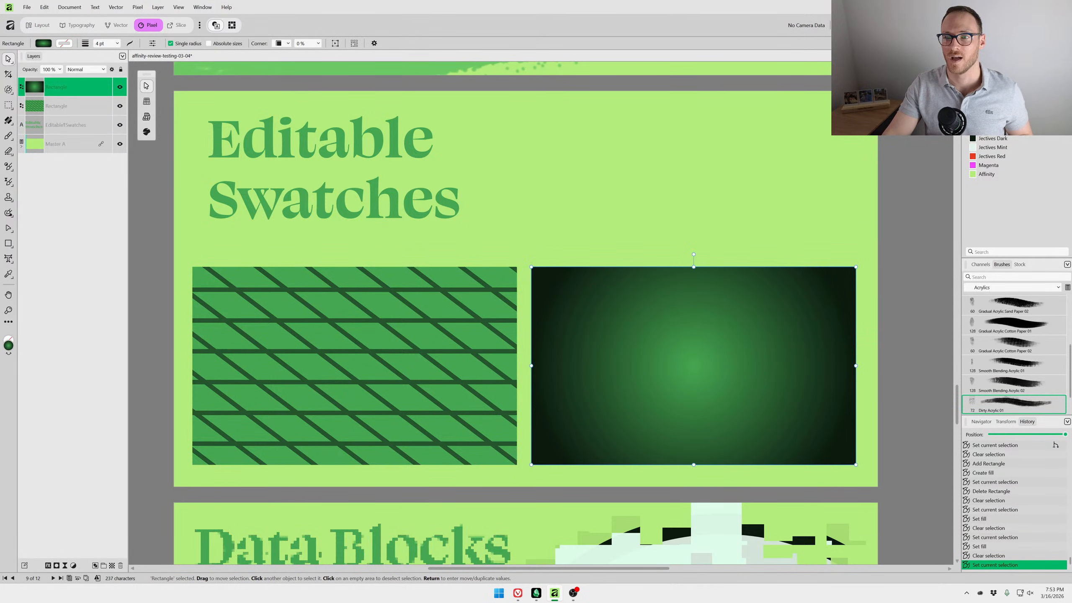
left_click(685, 202)
left_click(450, 353)
left_click(1007, 130)
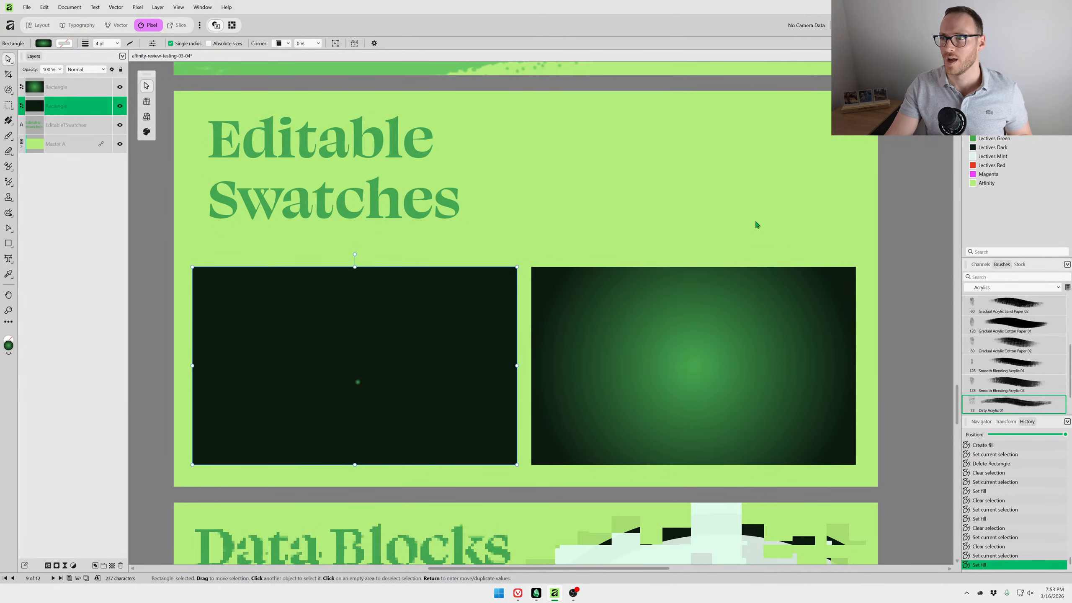
Nudge the left rectangle slightly left, then move its radial gradient toward the upper-left area and enlarge it.
left_click_drag(410, 354, 404, 354)
key("g")
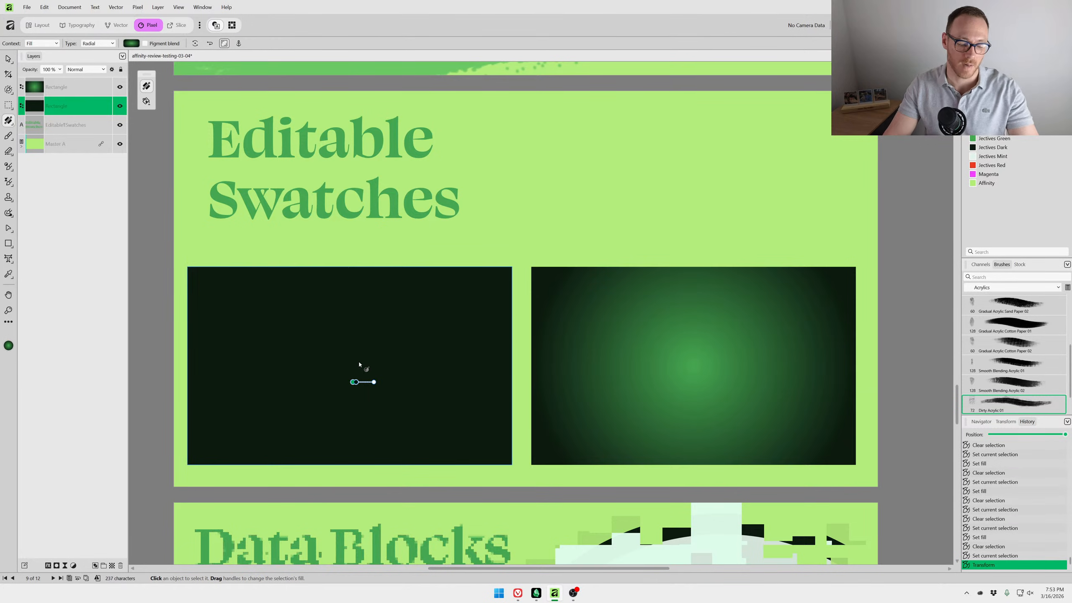
left_click_drag(353, 382, 401, 333)
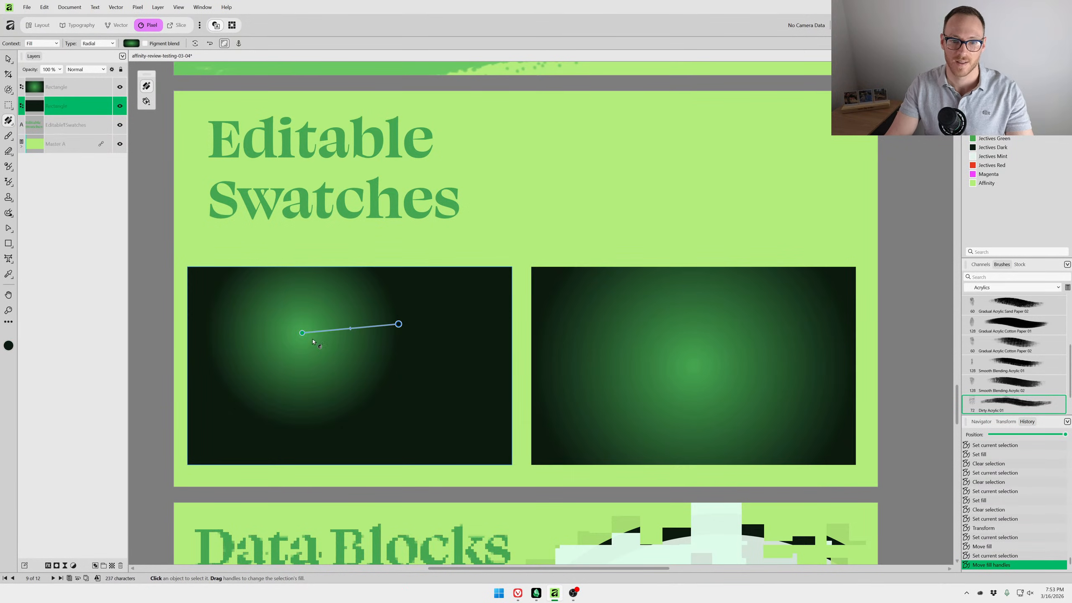
key("v")
key("ctrl+d")
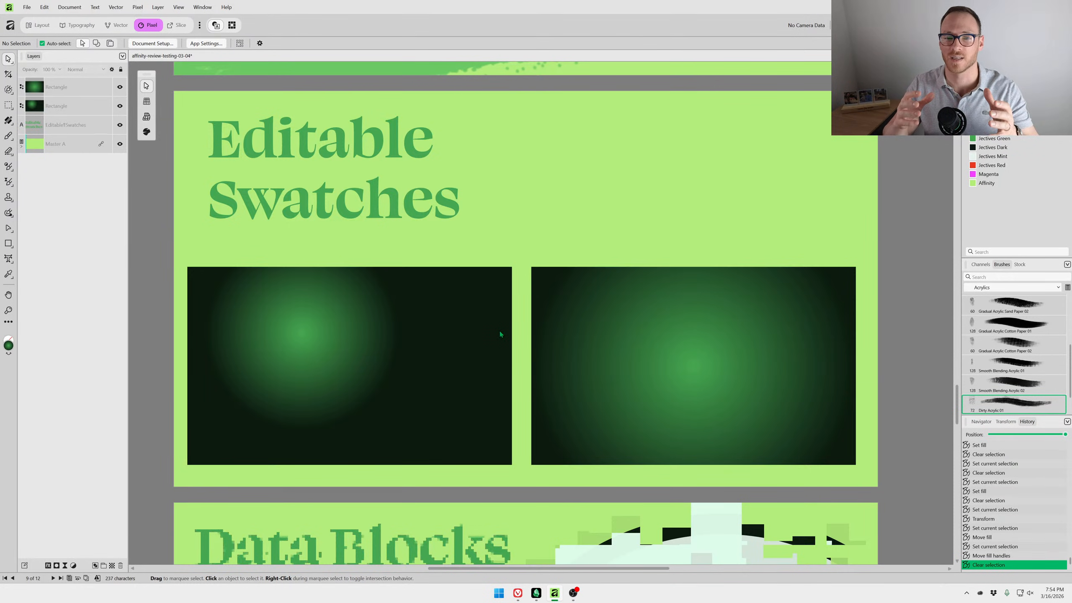
Redraw the right rectangle's radial gradient several times, ending with it running from the upper left to the lower right.
key("g")
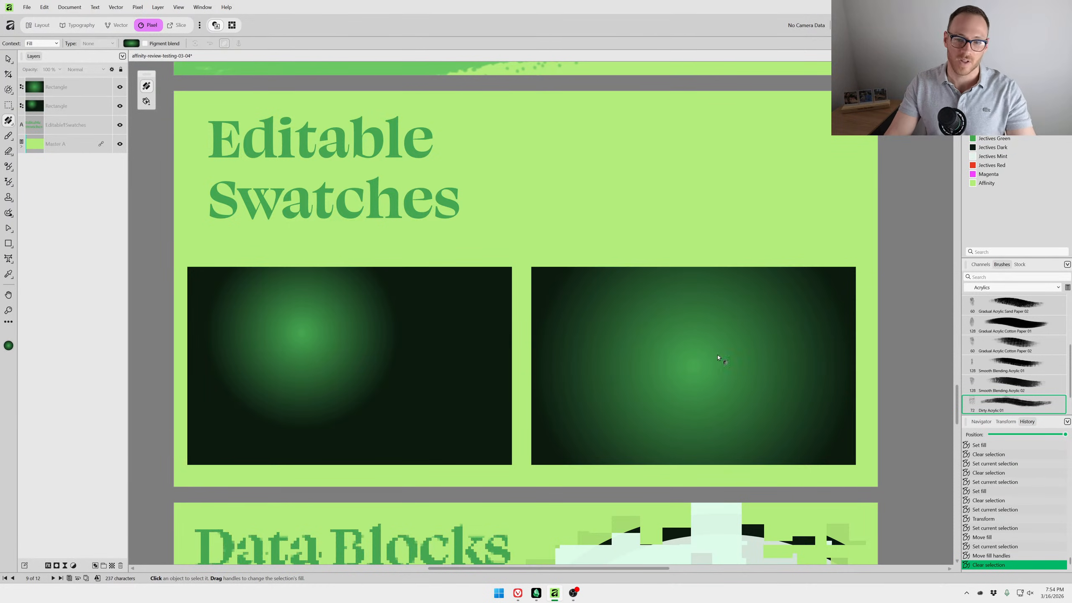
left_click(610, 327)
left_click_drag(583, 306, 852, 421)
left_click_drag(416, 408, 220, 297)
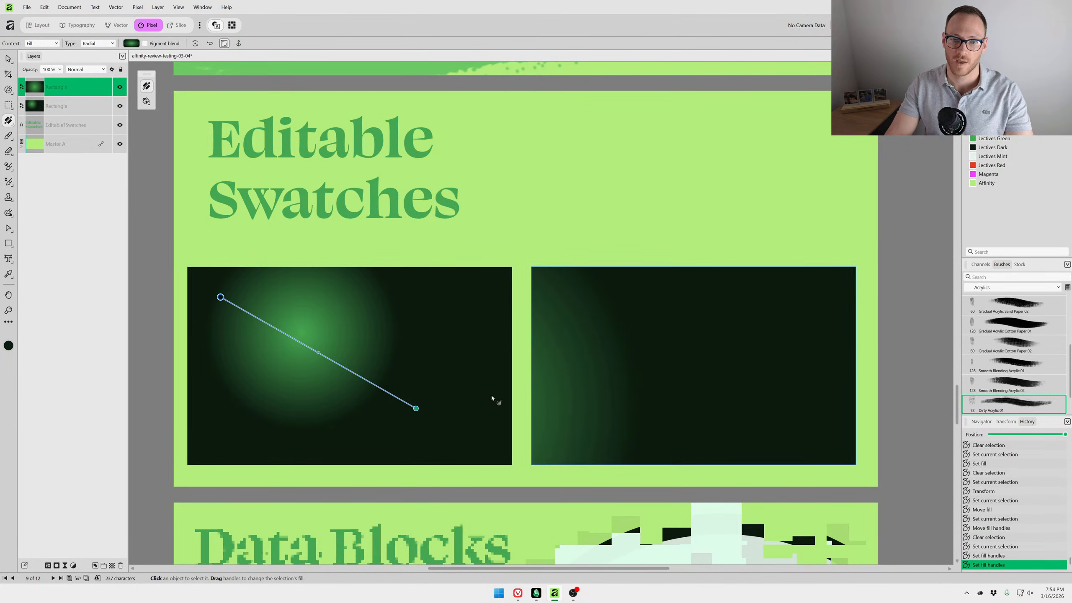
left_click_drag(437, 306, 265, 398)
left_click_drag(594, 298, 831, 379)
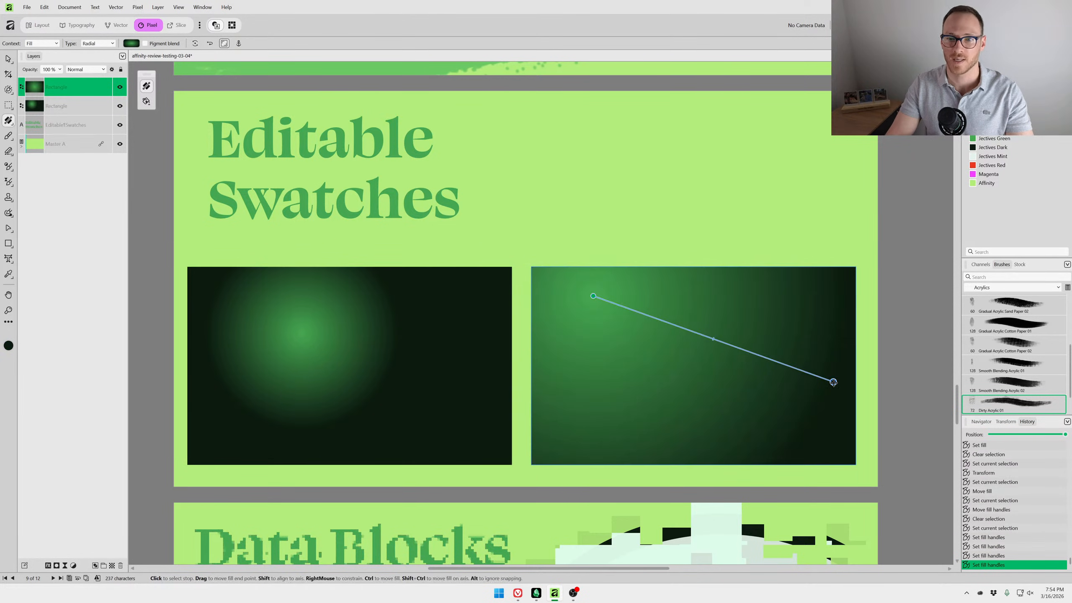
Redraw the left rectangle's radial gradient so it runs from the upper left to the lower right.
left_click(363, 370)
left_click_drag(264, 374, 473, 333)
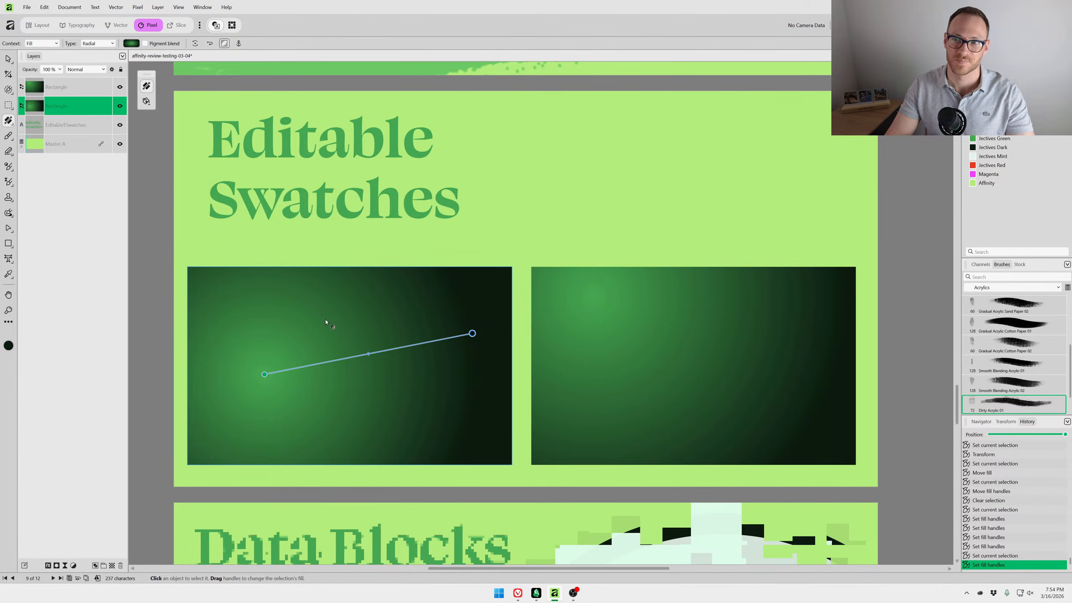
left_click_drag(277, 313, 439, 407)
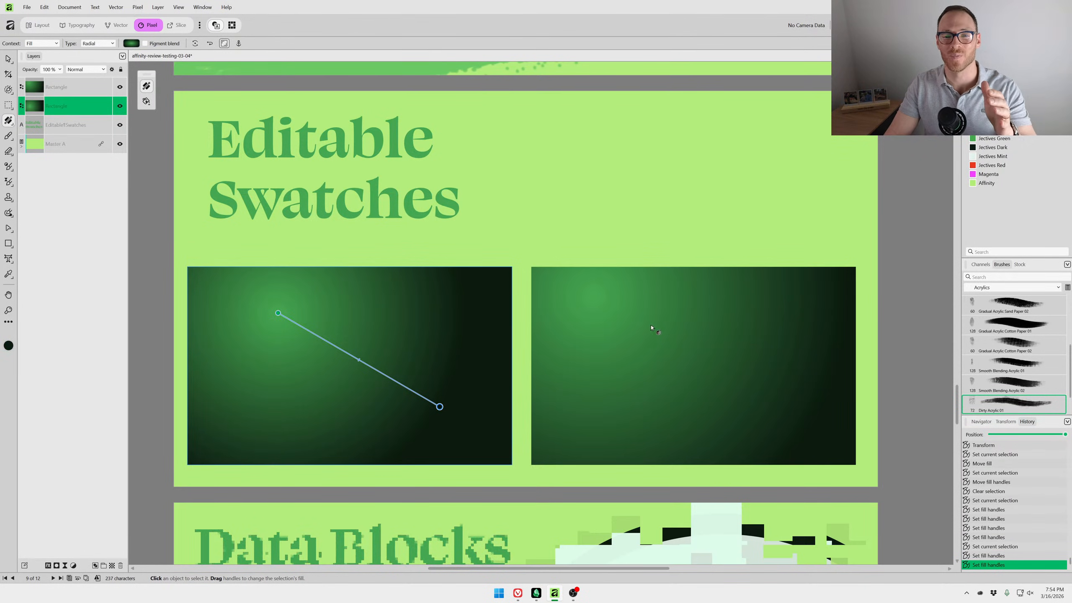
Apply the saved hatch swatch to the right rectangle and to the left rectangle.
left_click(818, 299)
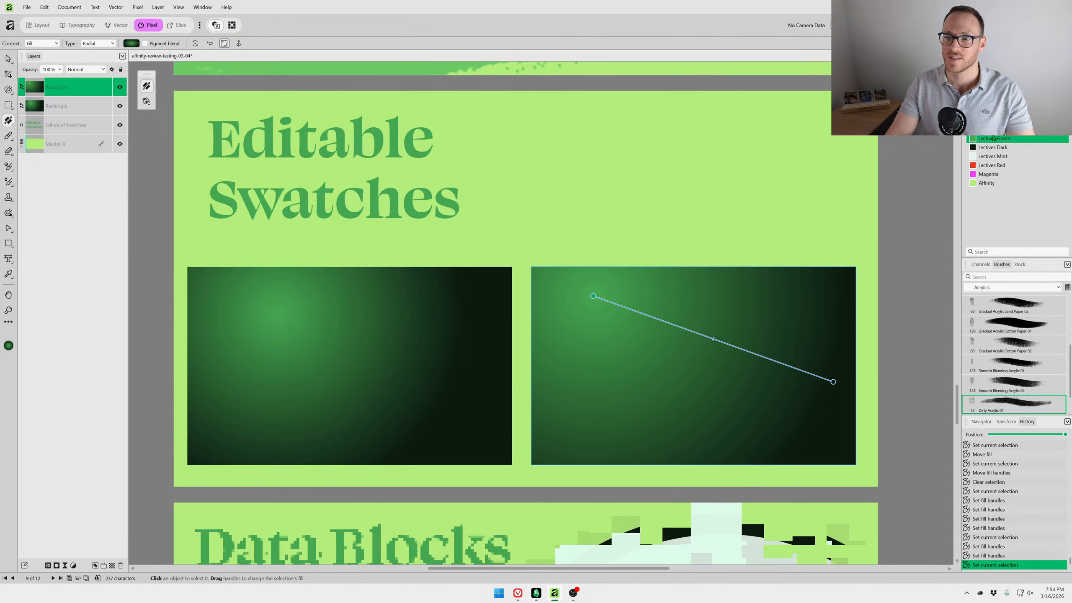
left_click(810, 315)
key("v")
left_click(357, 345)
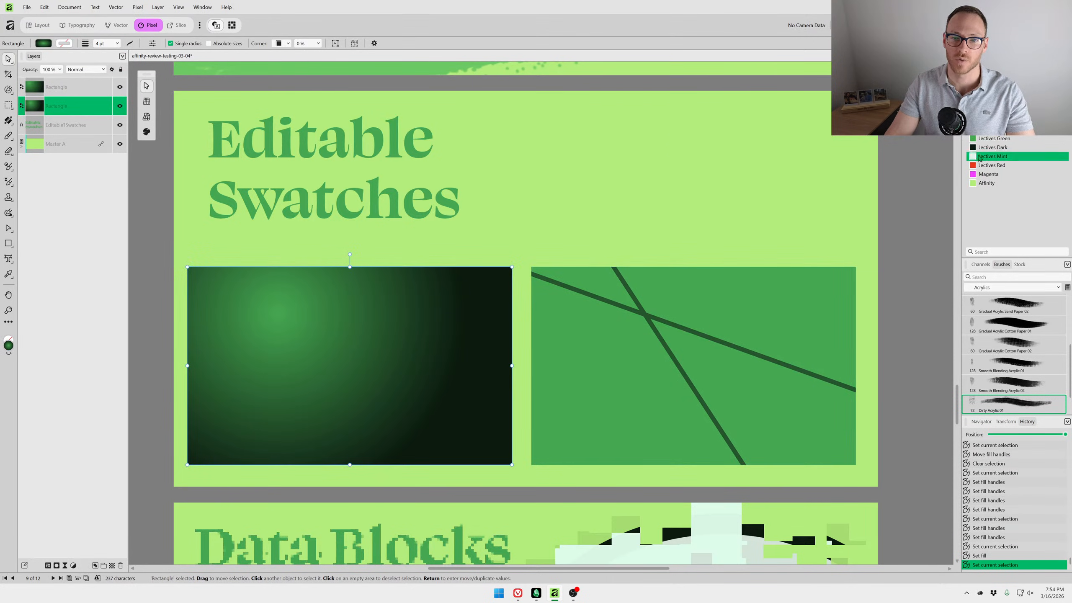
left_click(993, 129)
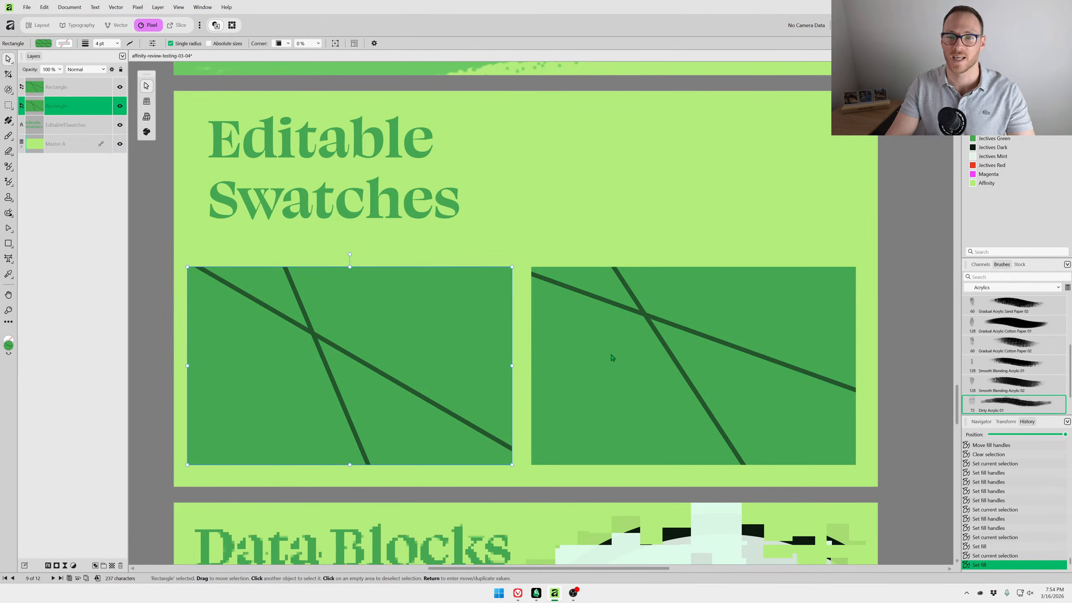
double_click(994, 129)
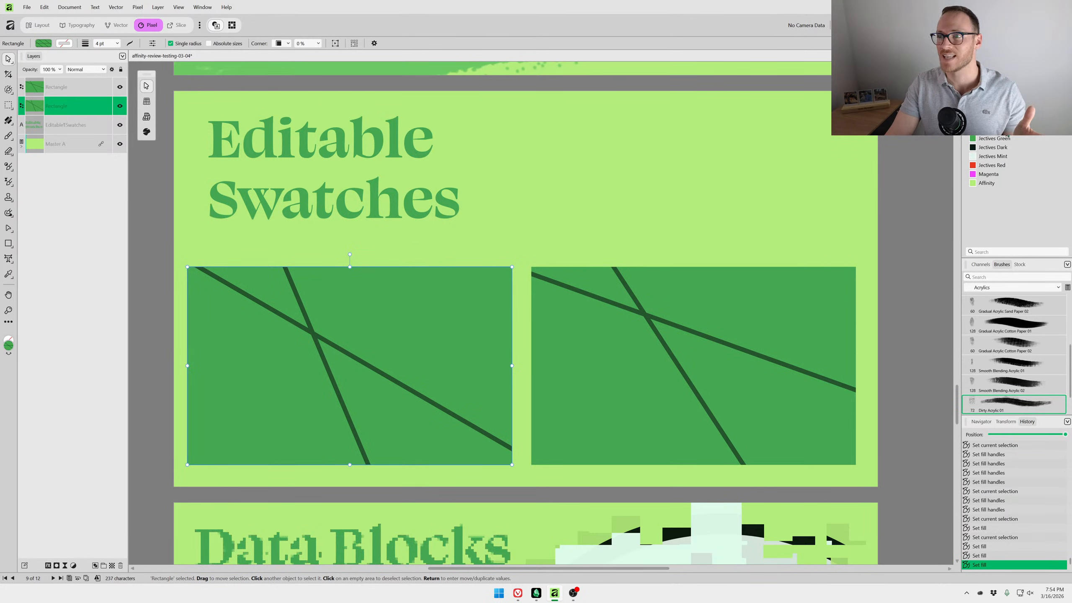
Go on to the Data Blocks Glitch Filter page below the Editable Swatches page.
scroll(713, 379, "down", 2)
left_click_drag(686, 506, 647, 375)
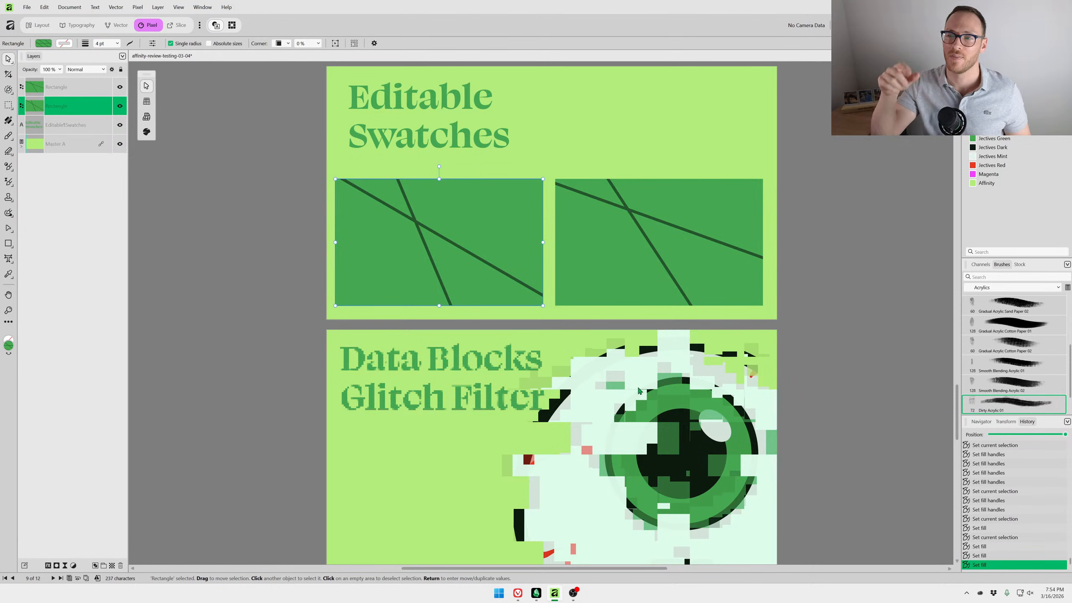
left_click_drag(608, 397, 584, 285)
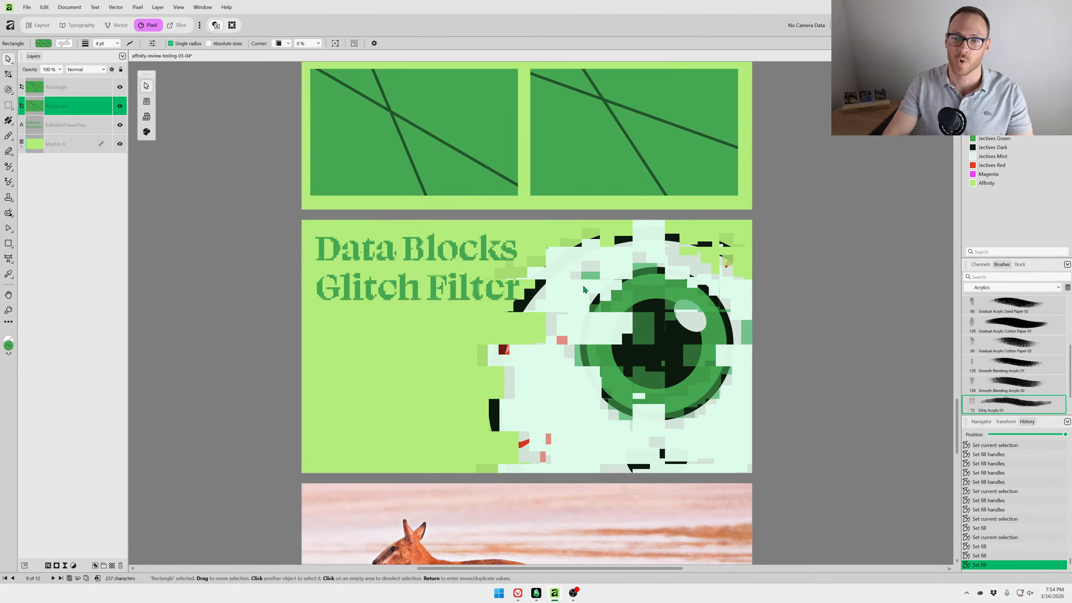
Examine the glitched heading and eyeball on the Data Blocks Glitch Filter page and the kangaroo photo page below it.
scroll(567, 375, "up", 1)
scroll(567, 380, "up", 1)
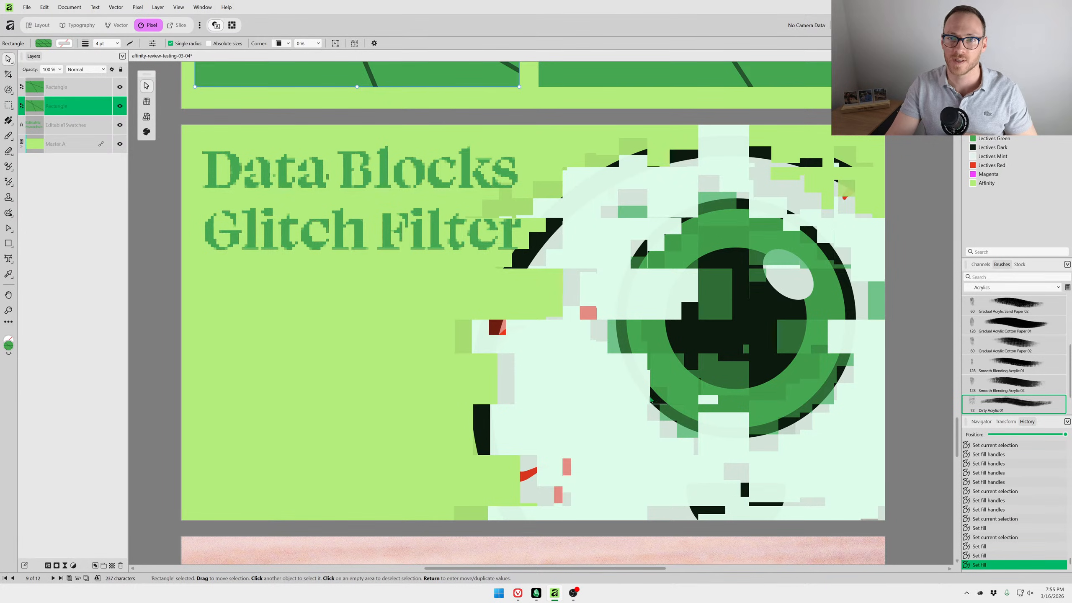
scroll(680, 375, "down", 1)
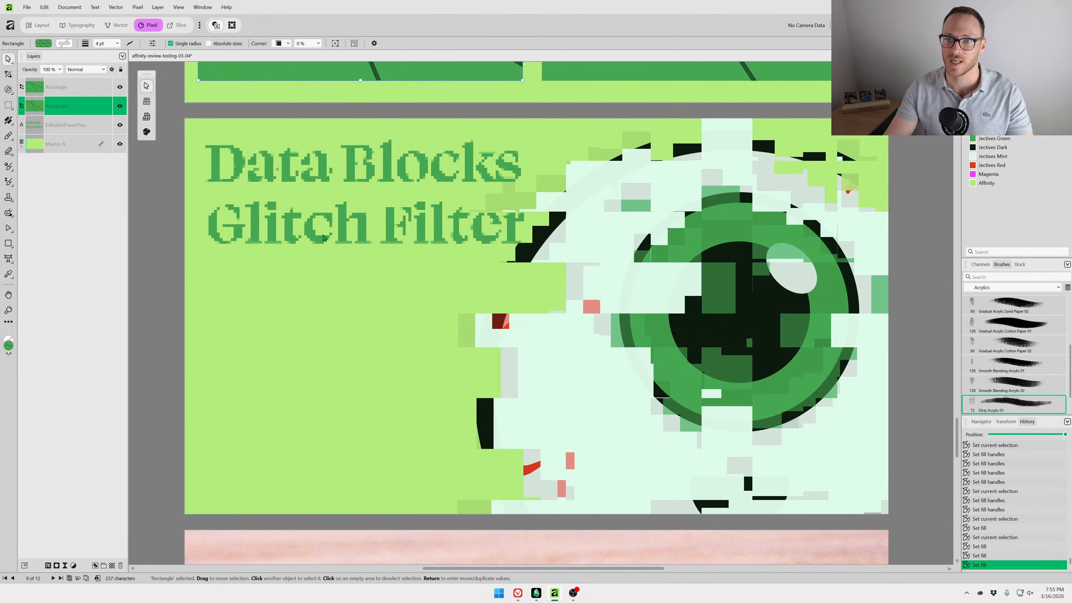
scroll(323, 239, "up", 5)
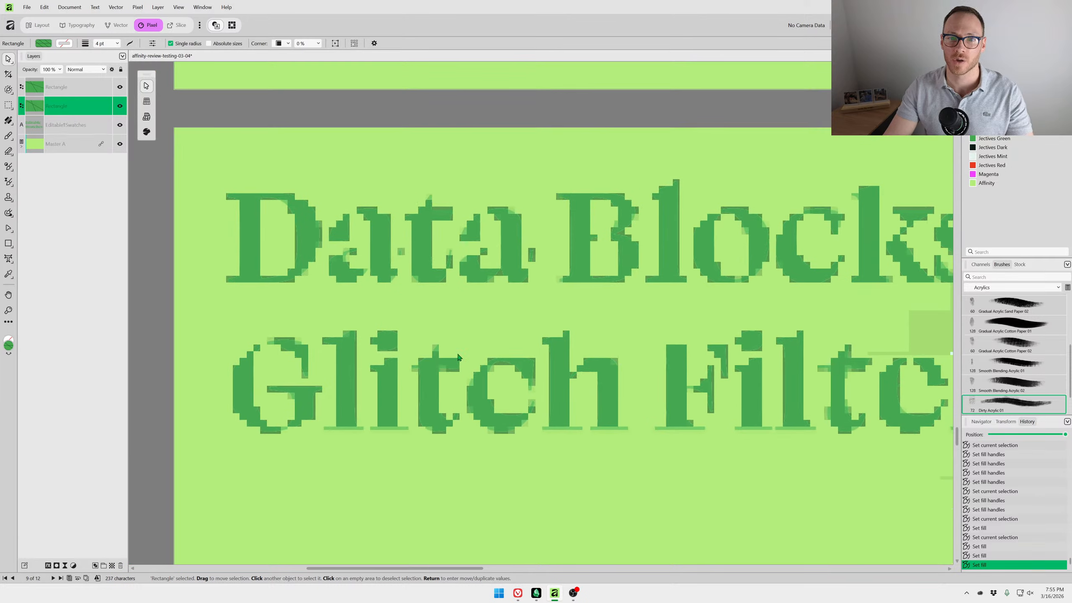
scroll(417, 284, "down", 5)
scroll(465, 313, "down", 8)
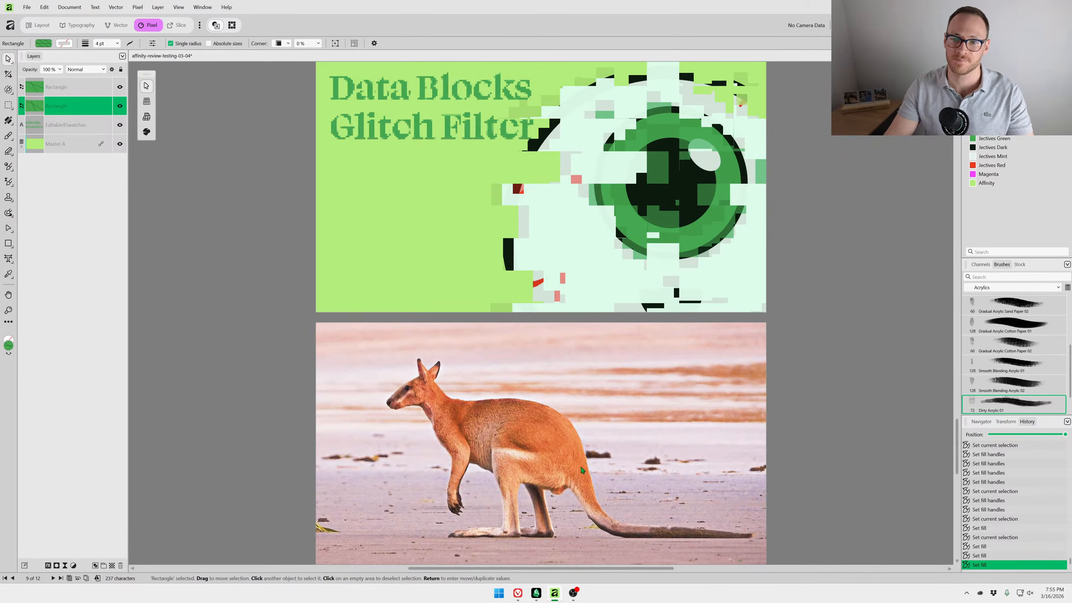
scroll(518, 342, "up", 2)
scroll(519, 343, "up", 1)
scroll(526, 359, "down", 3)
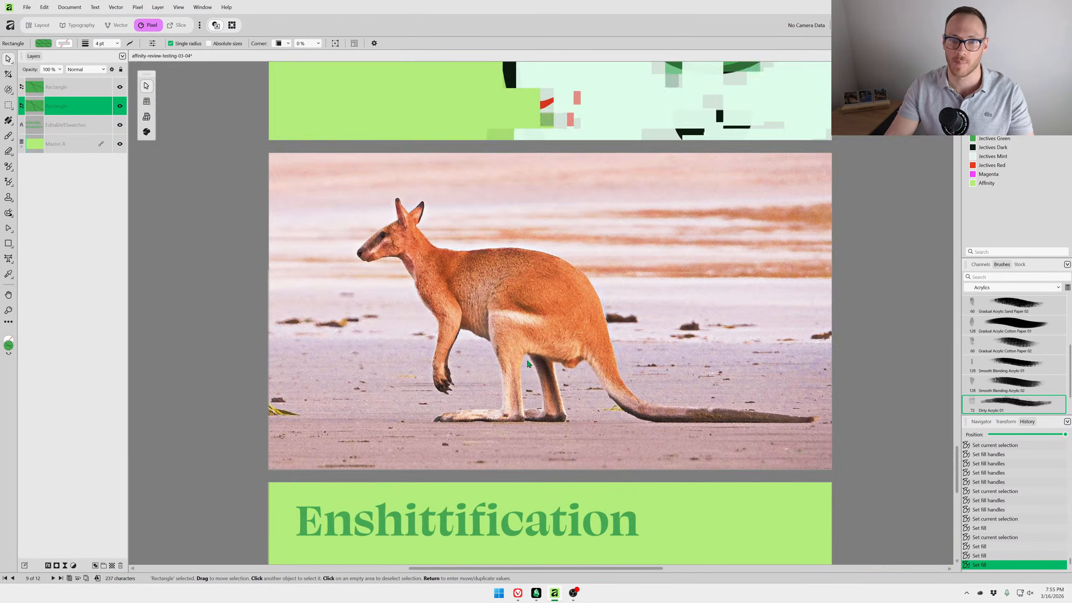
scroll(526, 359, "up", 2)
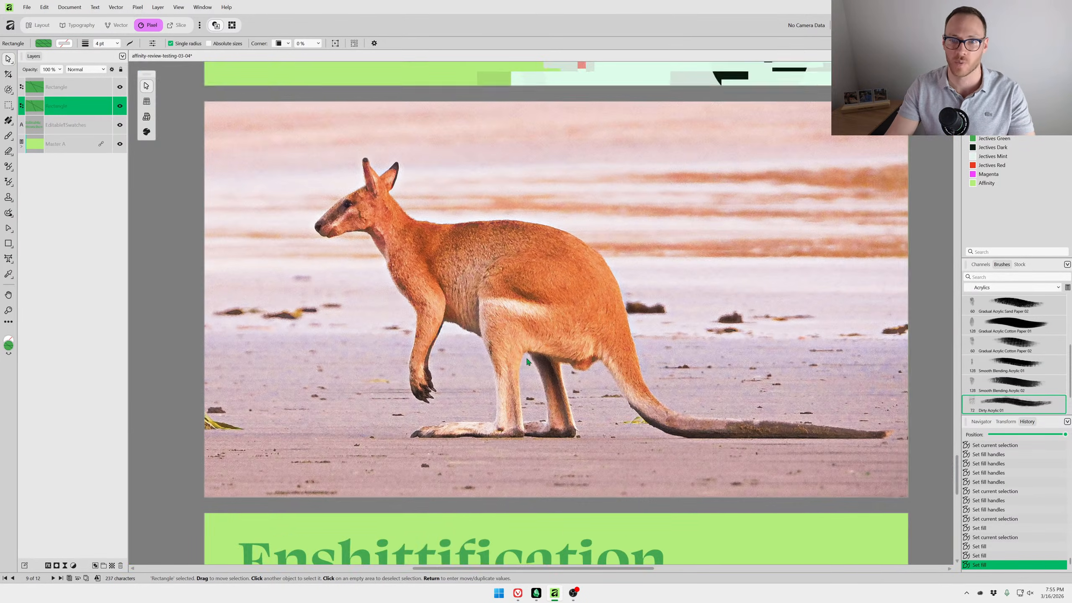
Select the kangaroo photo and open the settings of its page's live Glitch filter, placing the dialog over the photo.
left_click(512, 337)
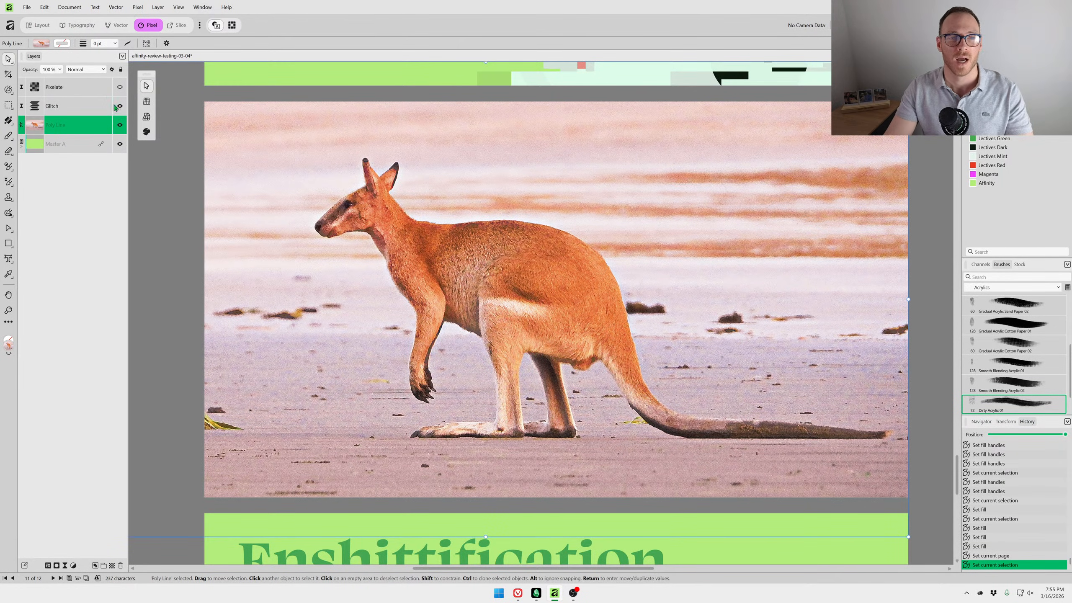
left_click(37, 109)
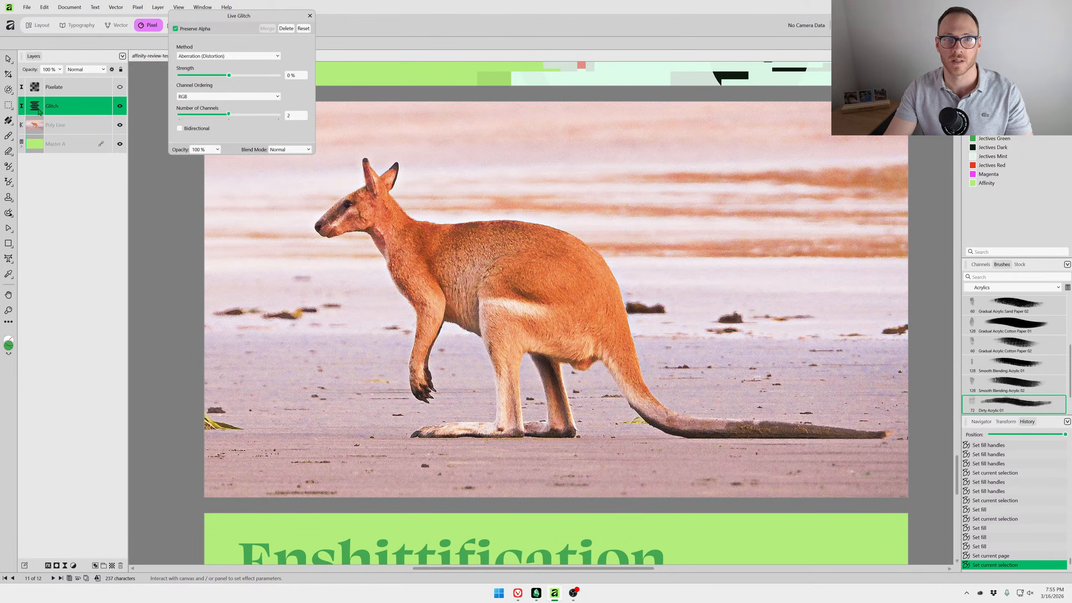
left_click_drag(219, 23, 290, 155)
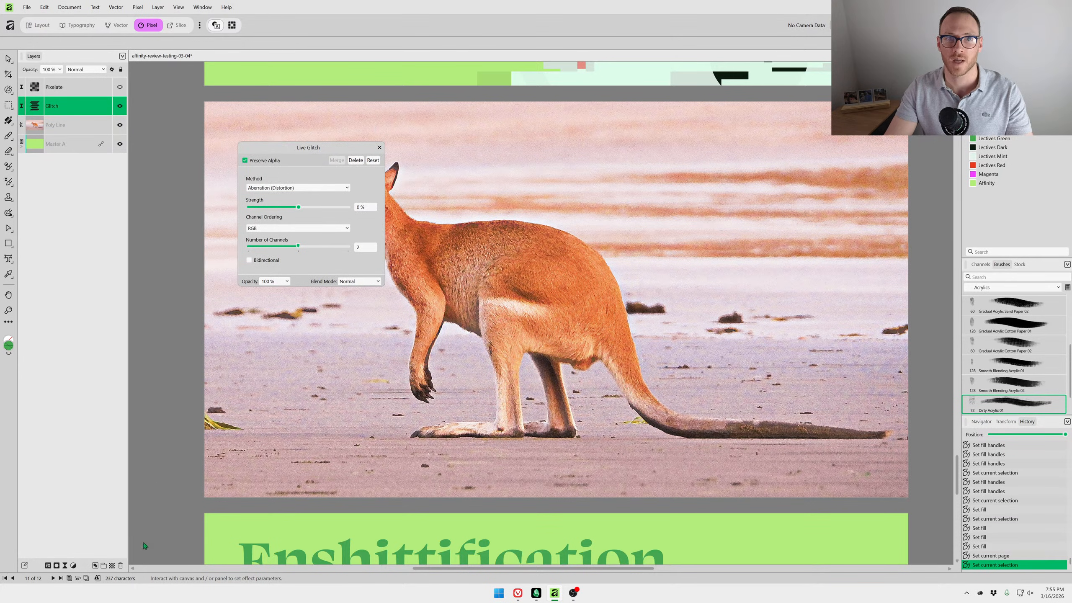
Look up Glitch in the list of live filters and, with the kangaroo photo selected, among the Distort filters.
left_click(64, 567)
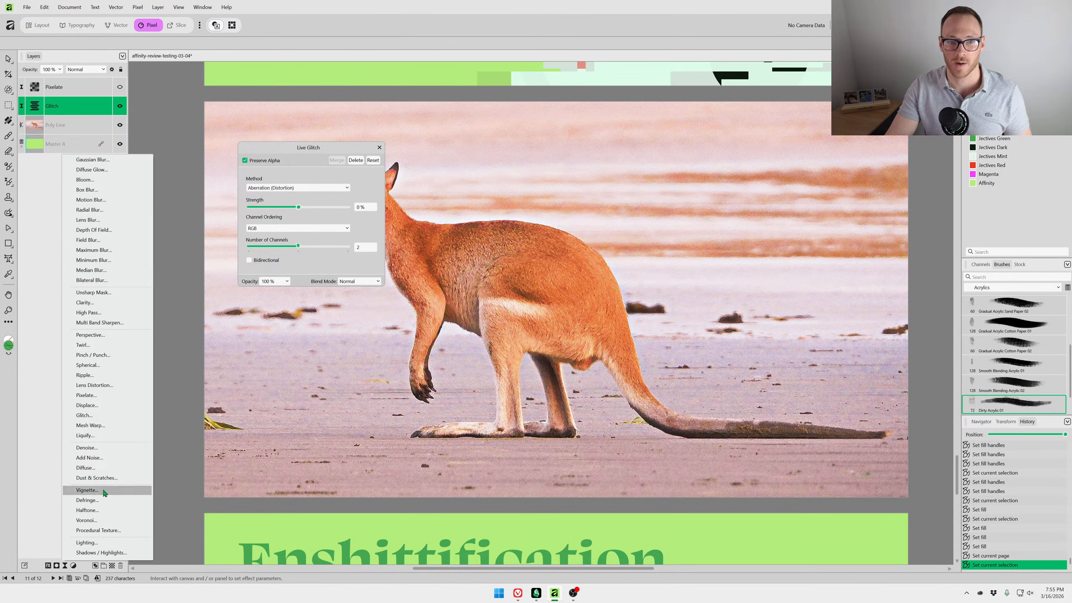
left_click(46, 439)
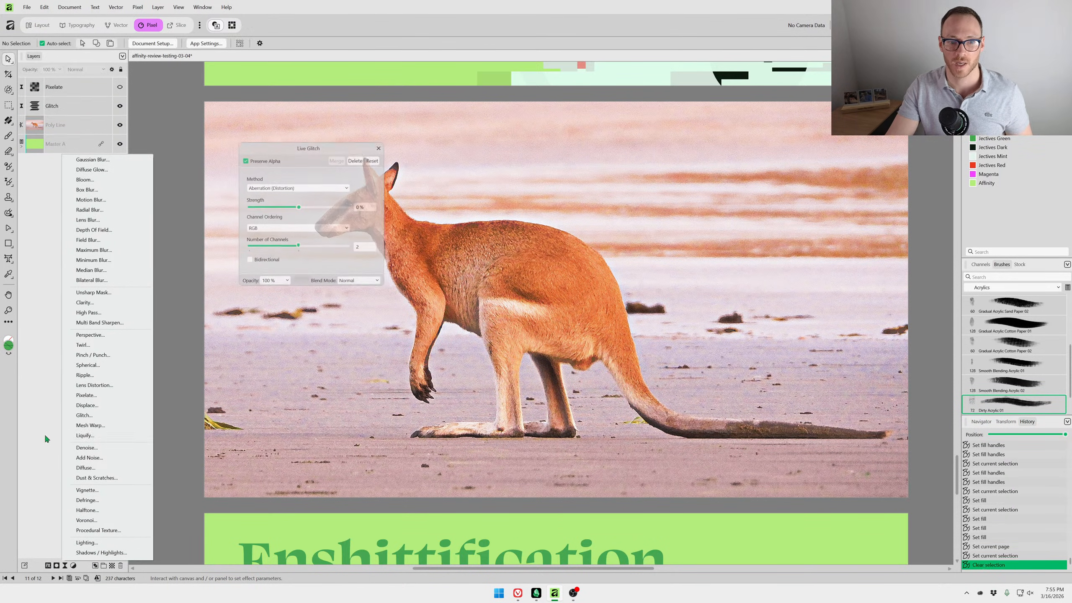
left_click(409, 250)
left_click(139, 7)
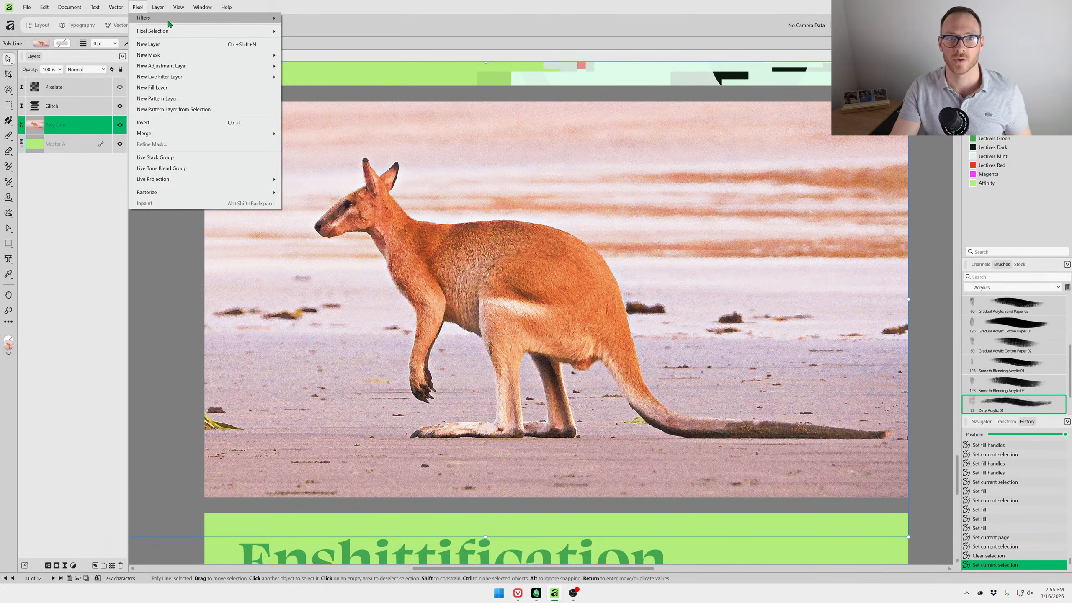
mouse_move(168, 21)
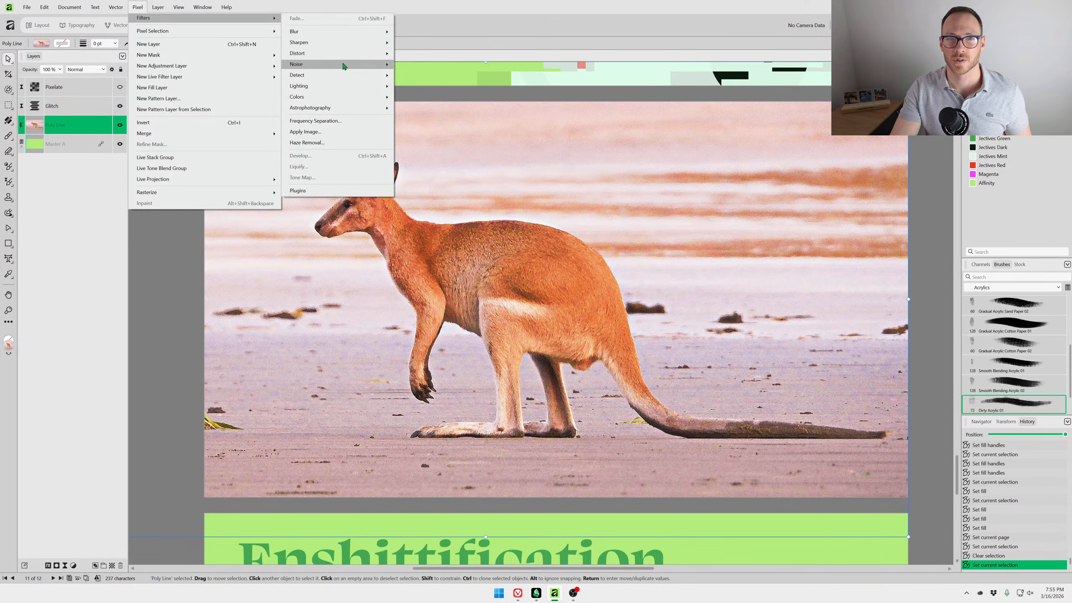
mouse_move(347, 58)
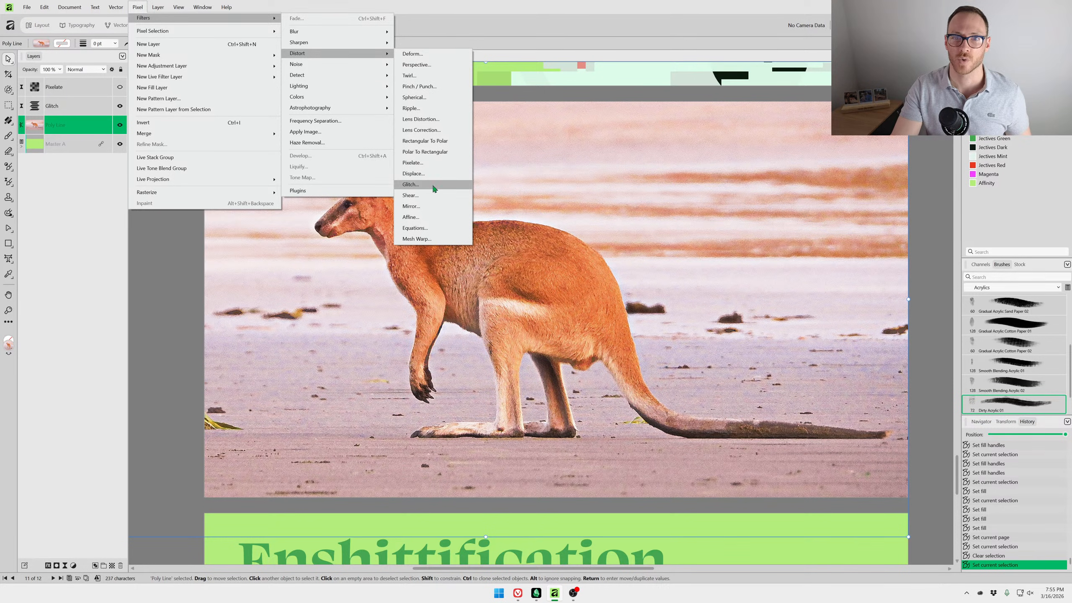
left_click(176, 290)
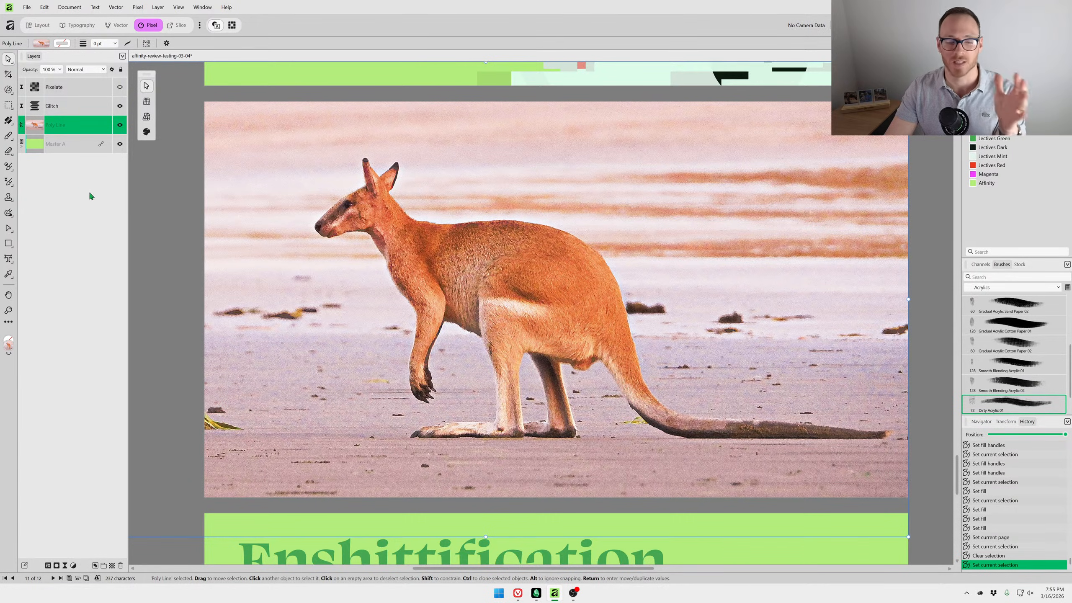
Inspect the Glitch filters nested in the Data Blocks heading and Eyeball layers by expanding both layers and collapsing them again.
scroll(362, 307, "up", 10)
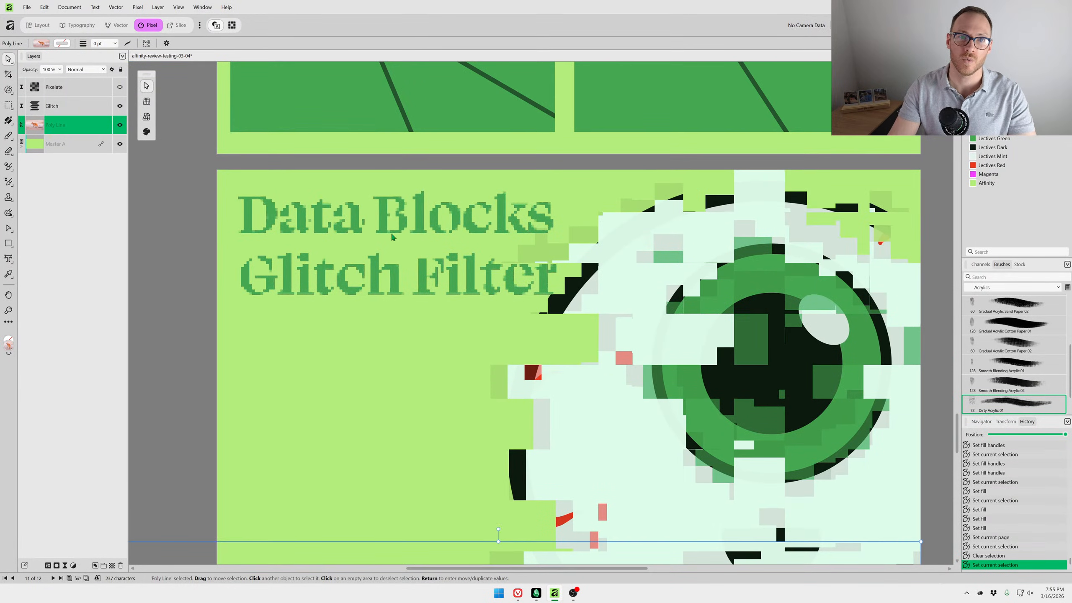
left_click(393, 237)
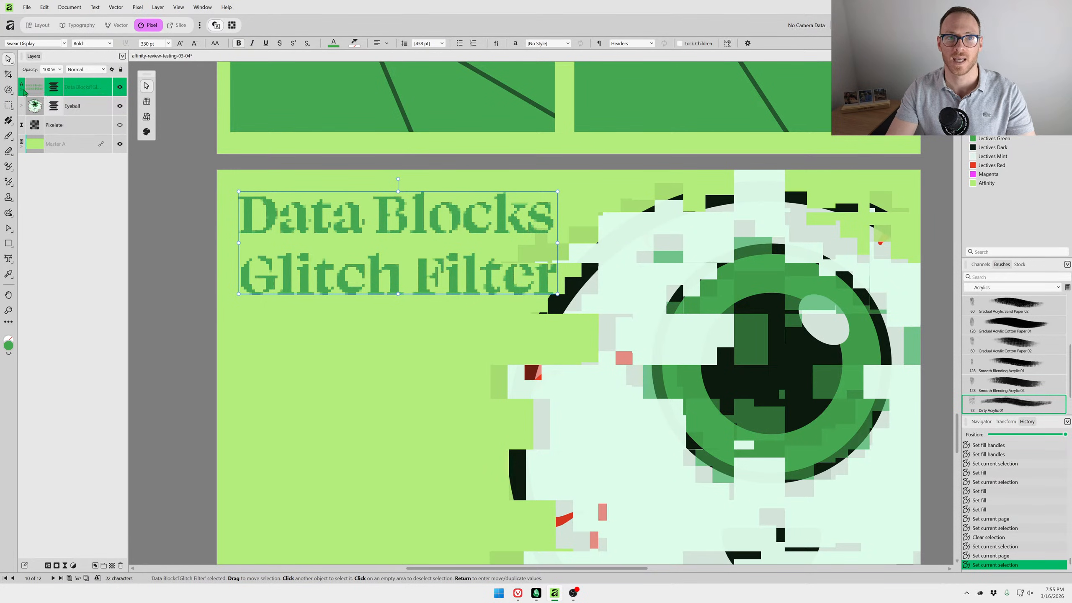
left_click(22, 91)
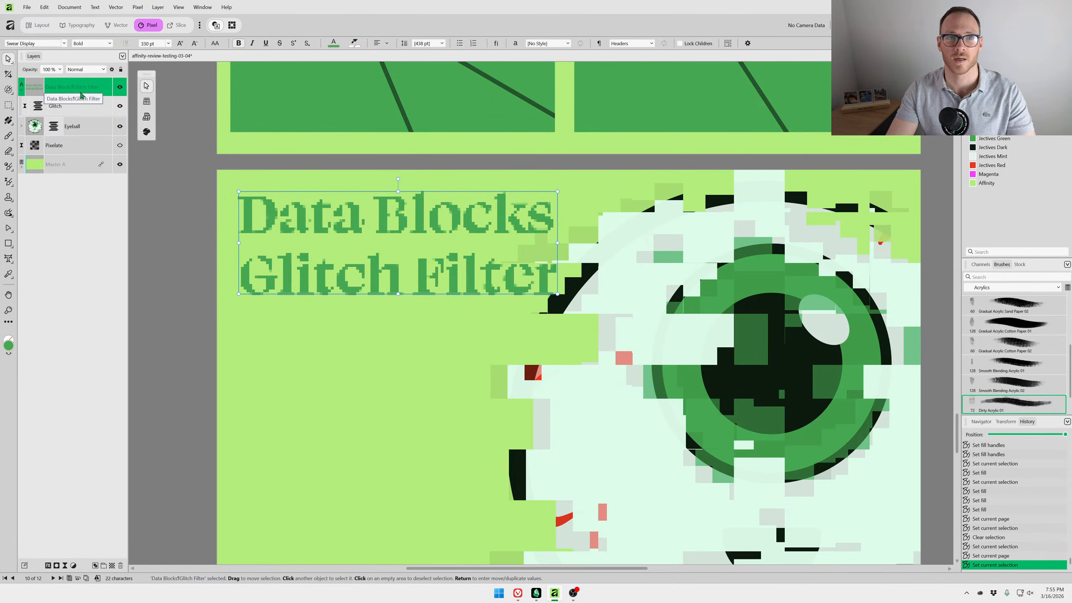
left_click(21, 127)
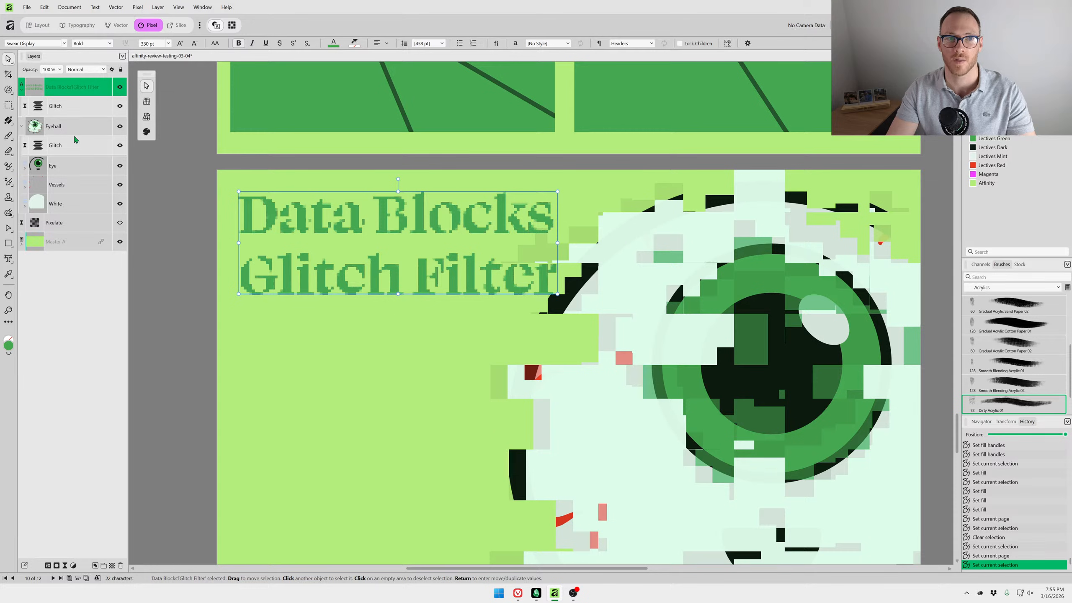
left_click(21, 126)
left_click(22, 90)
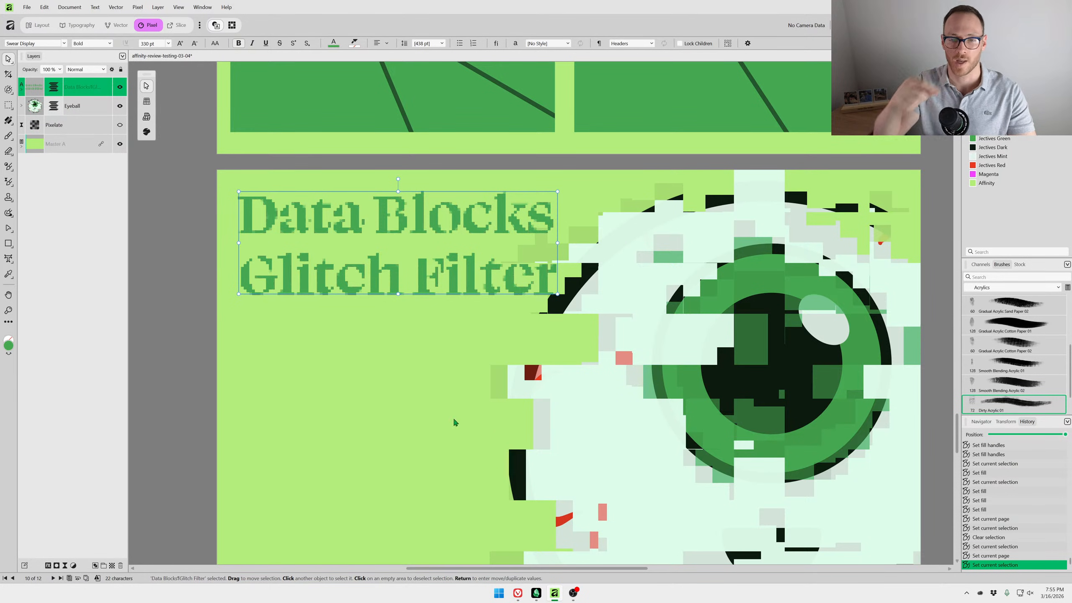
Nest the Glitch filter inside the kangaroo photo's Poly Line layer.
scroll(599, 216, "down", 10)
scroll(599, 216, "up", 1)
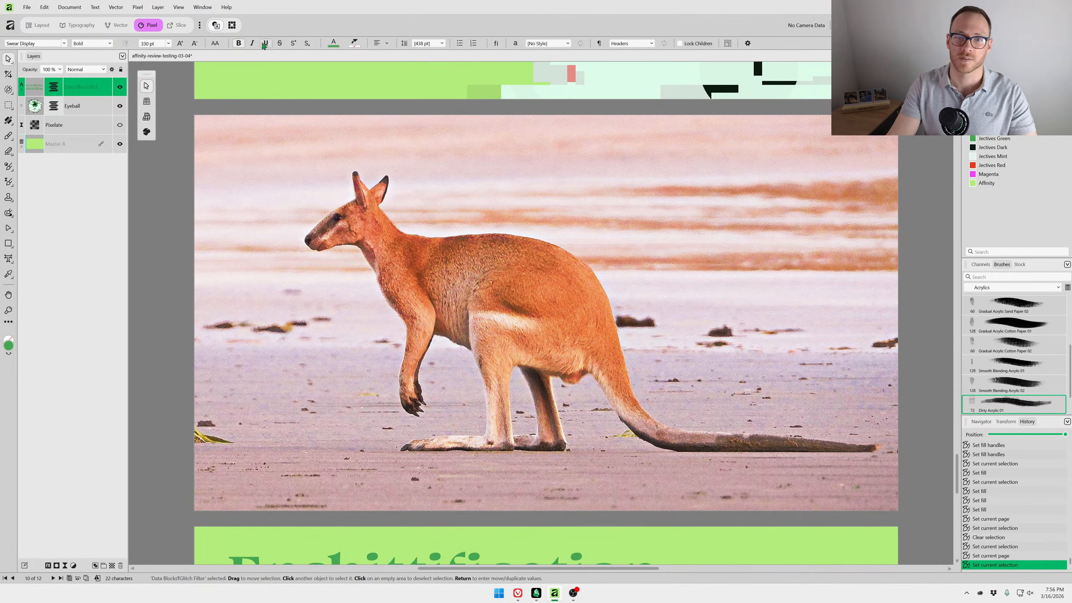
left_click(460, 542)
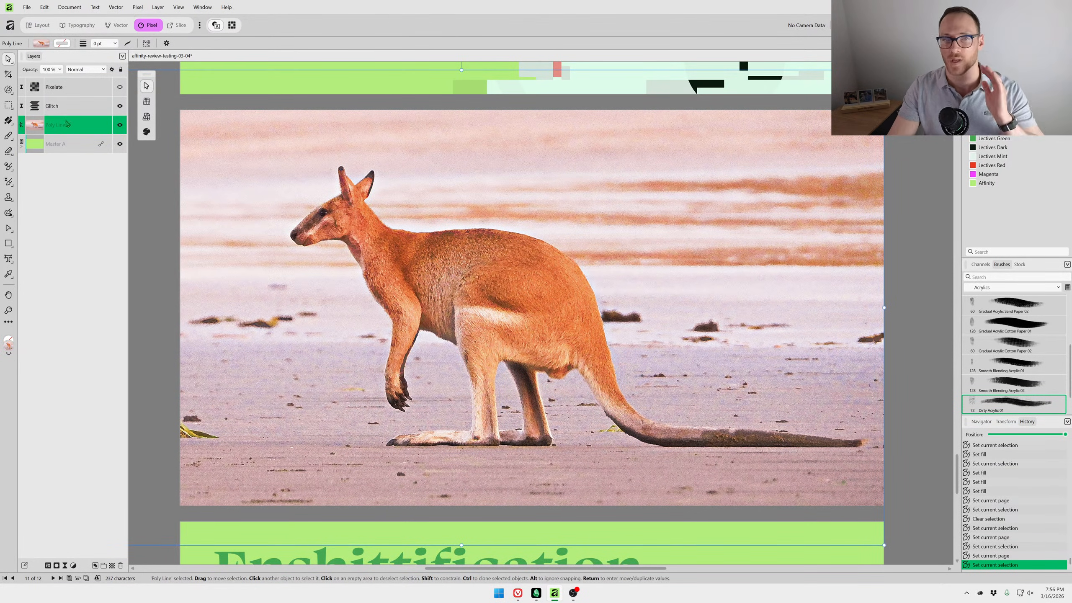
left_click_drag(36, 108, 26, 132)
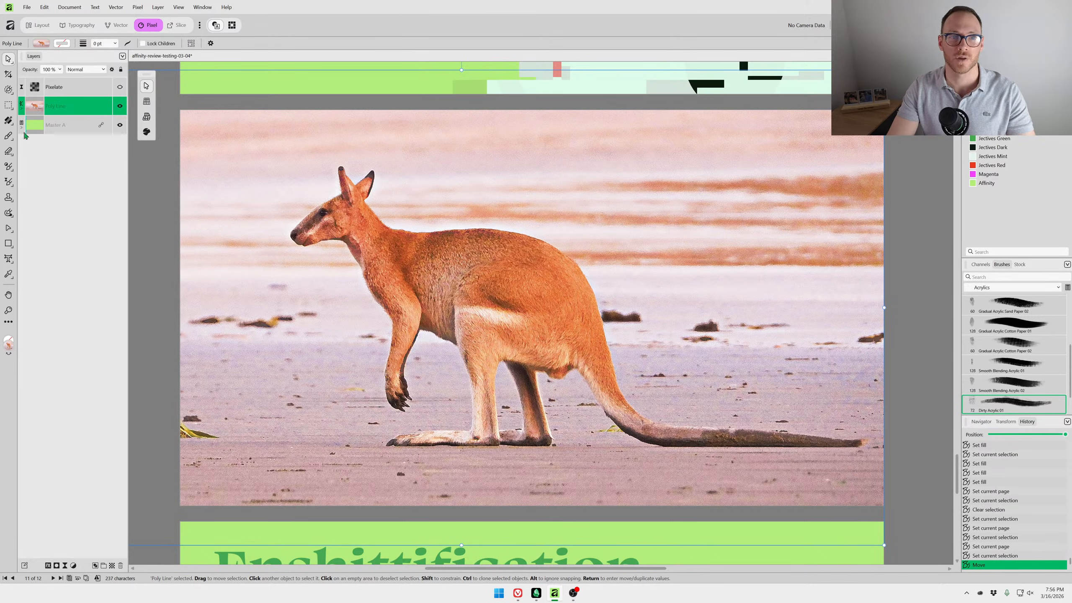
left_click(21, 110)
left_click(21, 110)
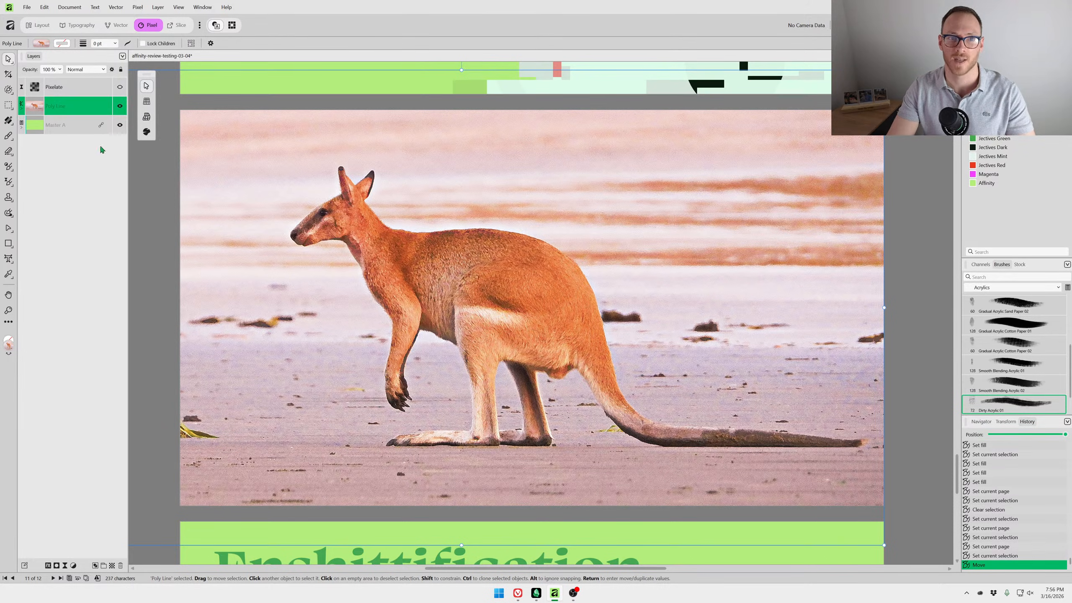
Review the settings of the Glitch filter nested in the Data Blocks heading layer, and close them without changes.
scroll(342, 397, "up", 10)
left_click(376, 183)
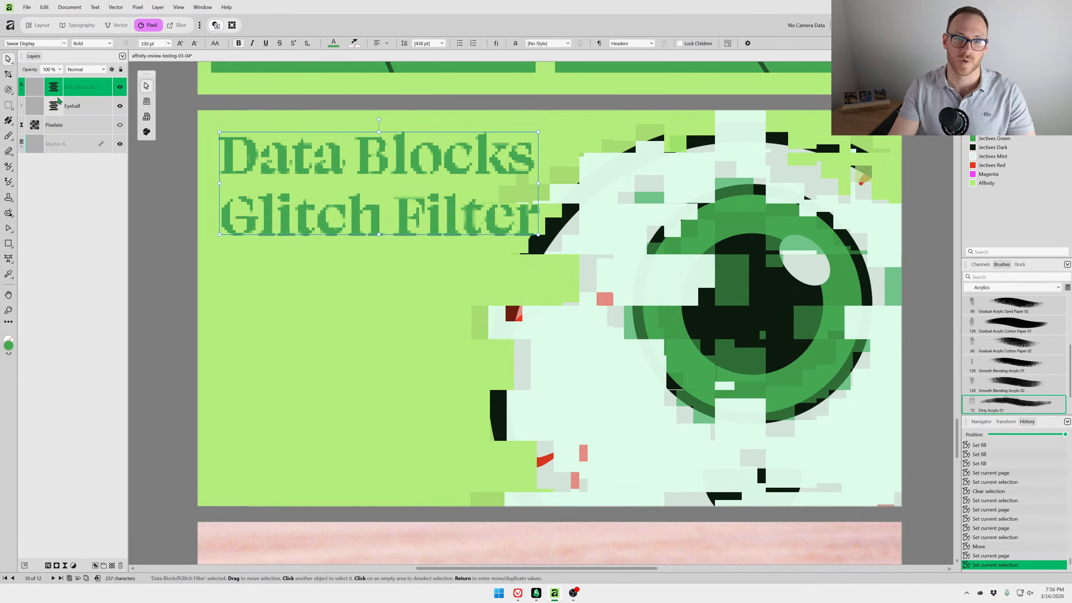
double_click(54, 90)
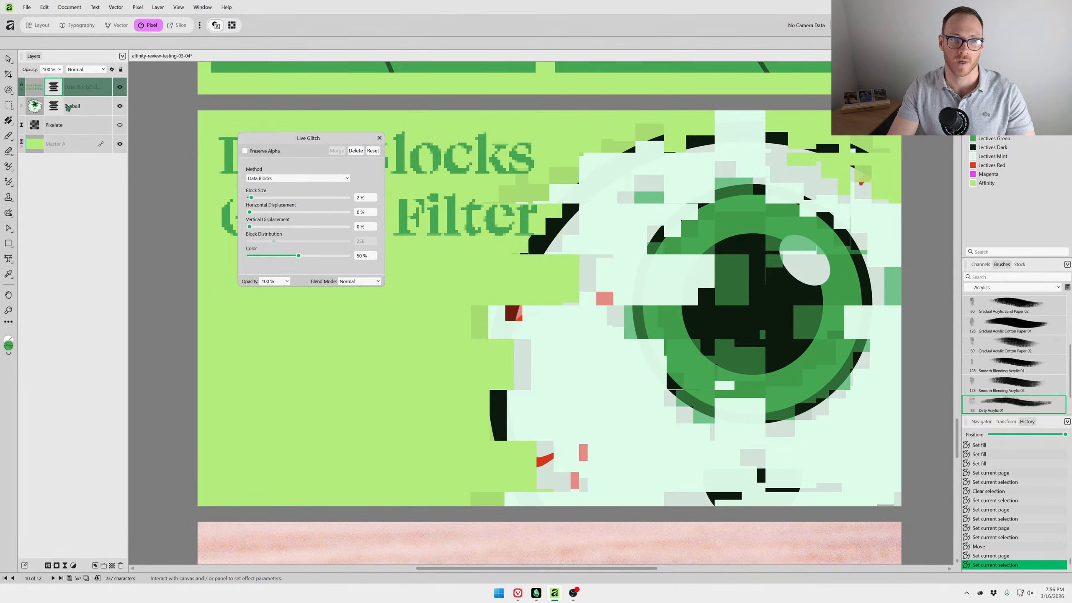
key("Escape")
Try moving the Glitch filter out of the heading layer to above it, and undo the move.
left_click_drag(55, 90, 55, 79)
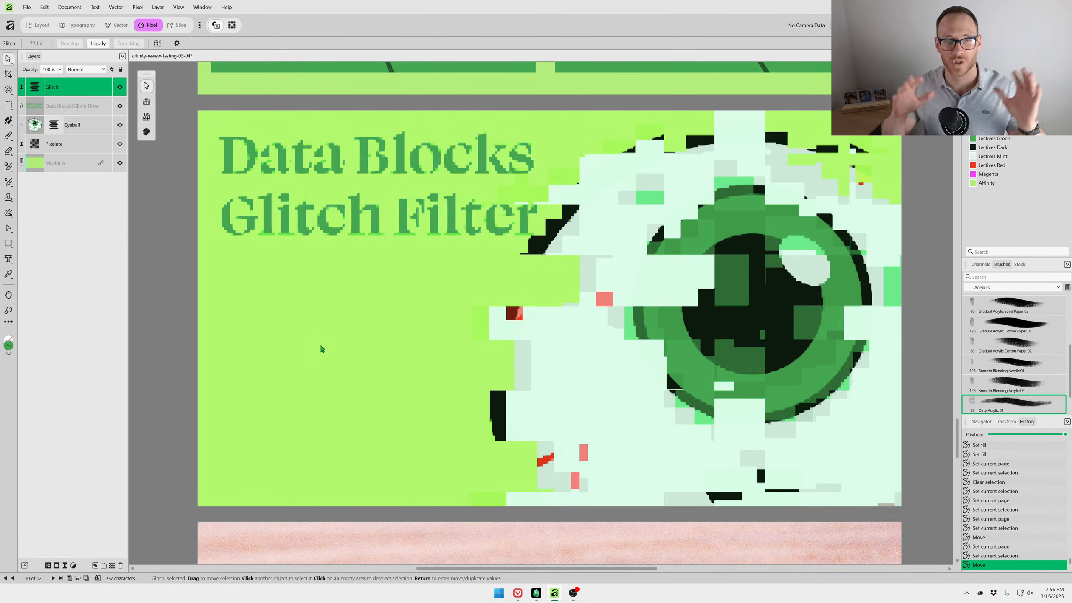
key("ctrl+z")
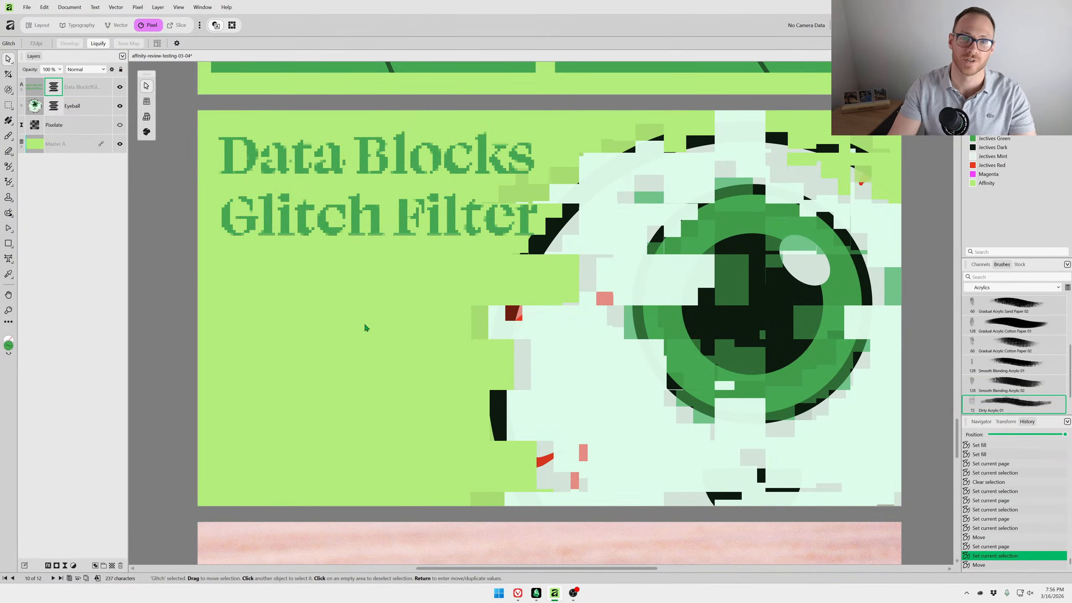
Expand the heading layer and move its Glitch filter out to the top of the layer stack.
scroll(287, 148, "up", 6)
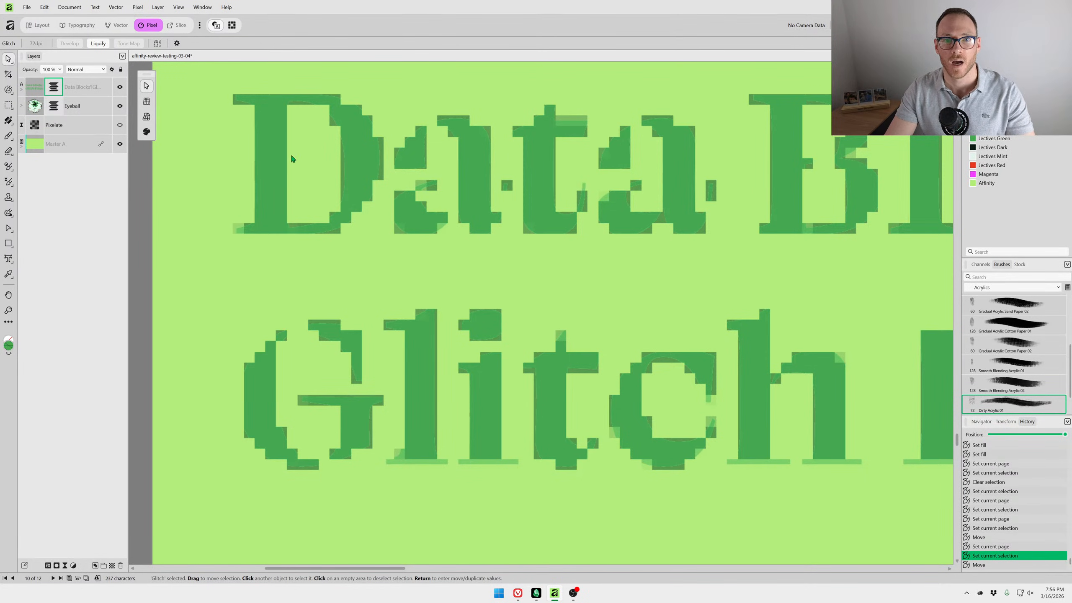
left_click(22, 92)
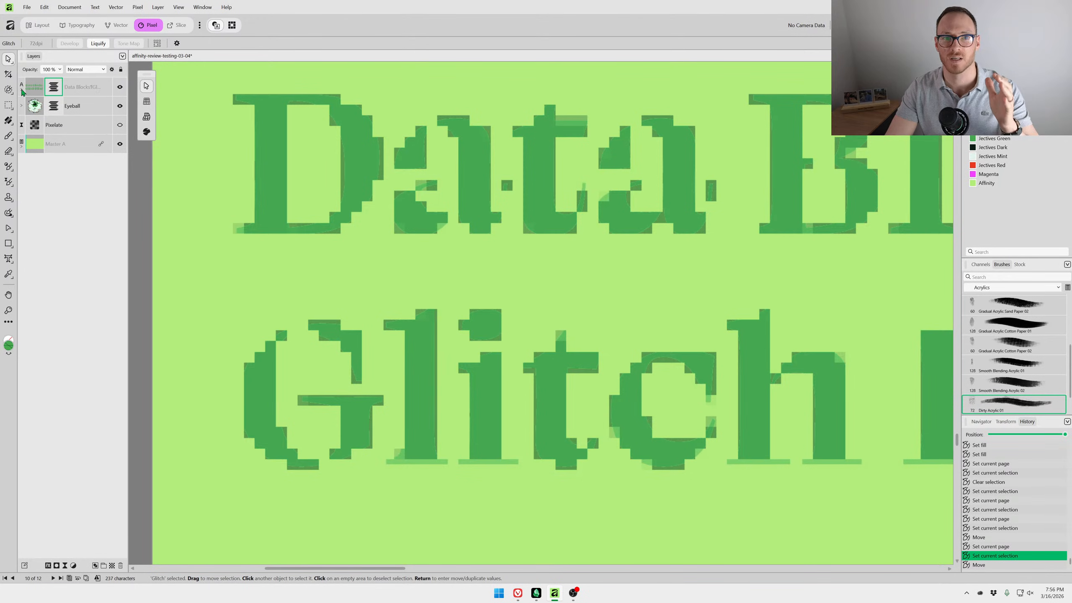
scroll(203, 129, "up", 2)
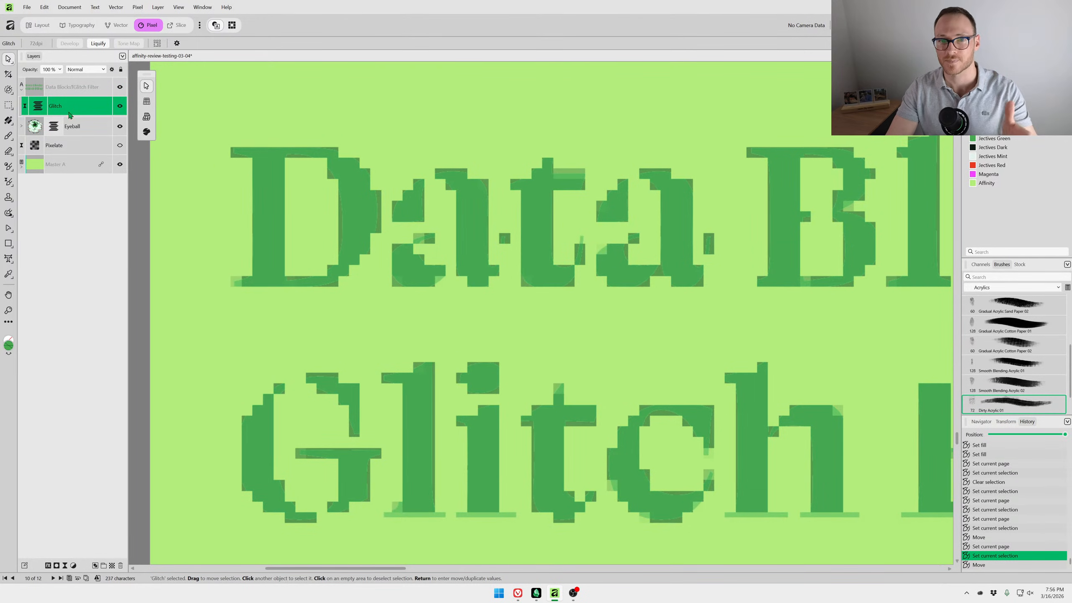
left_click_drag(59, 106, 63, 76)
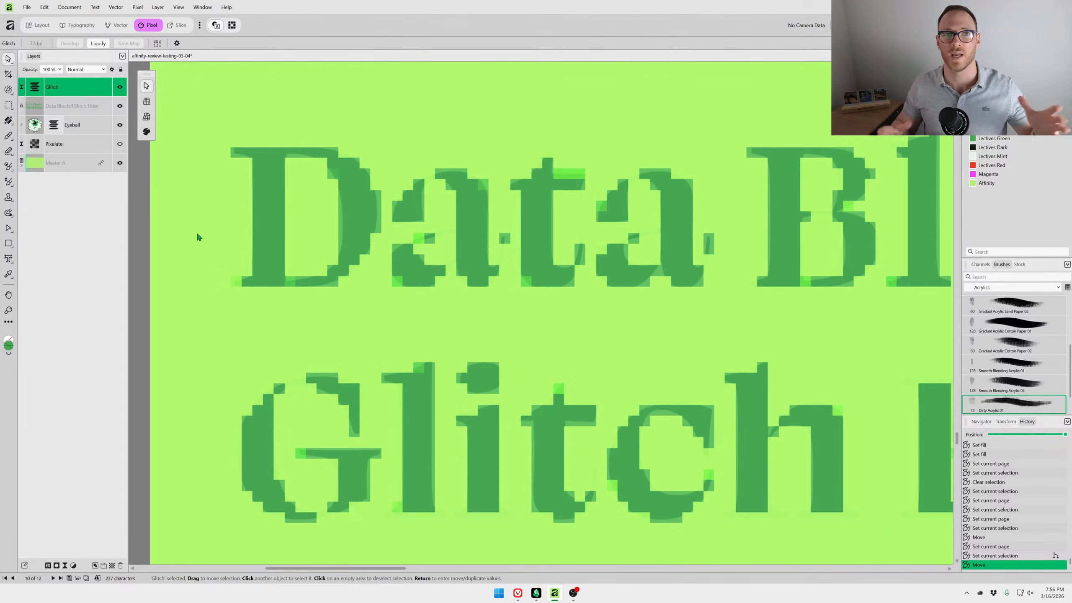
Examine the glitched letter edges of the Data Blocks Glitch Filter heading up close.
scroll(623, 438, "down", 2)
left_click_drag(648, 449, 498, 341)
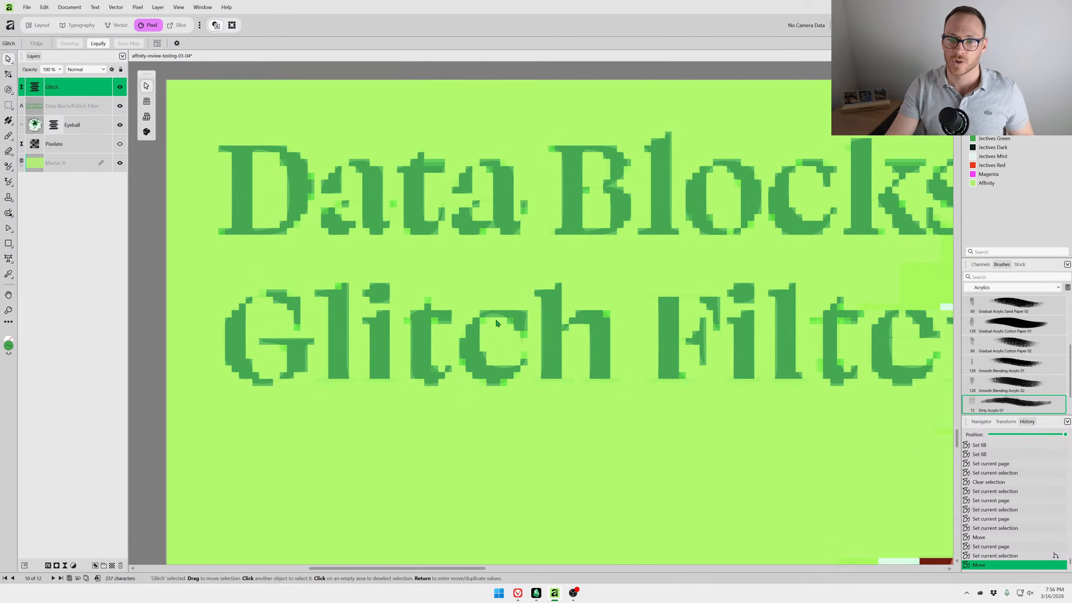
left_click_drag(819, 325, 515, 286)
scroll(606, 310, "up", 6)
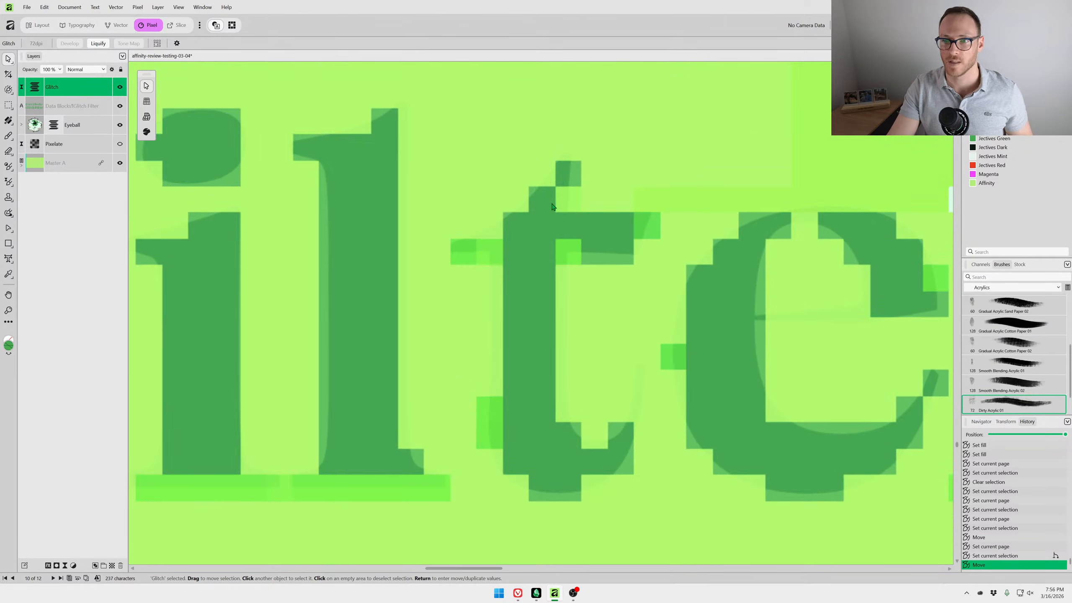
scroll(495, 337, "down", 1)
left_click_drag(358, 465, 530, 402)
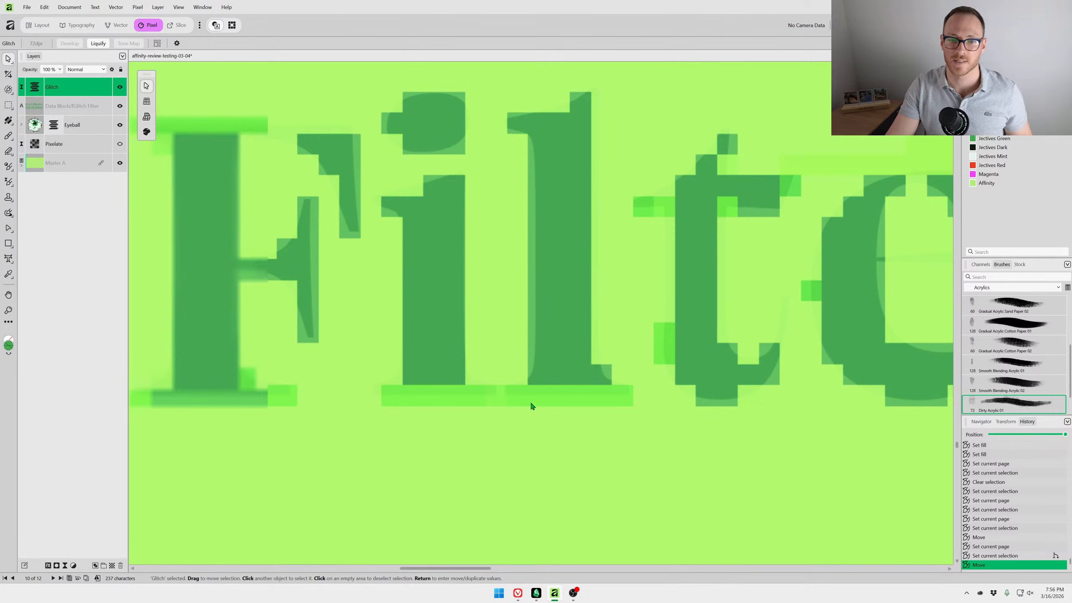
Set the top-level Glitch filter's block size to 28% and its horizontal displacement to 8%.
double_click(38, 87)
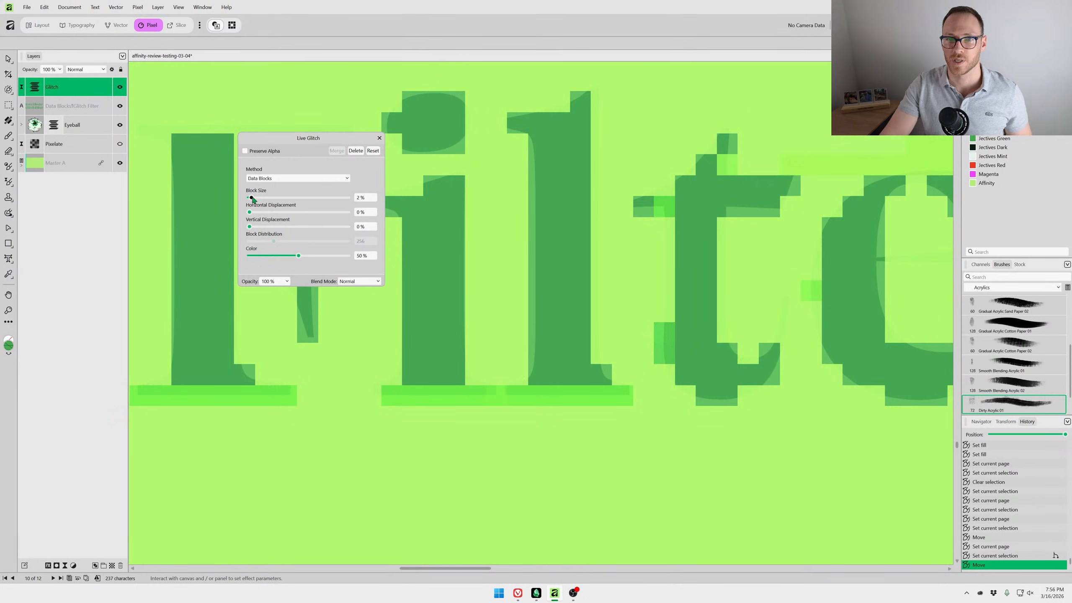
left_click_drag(253, 198, 277, 201)
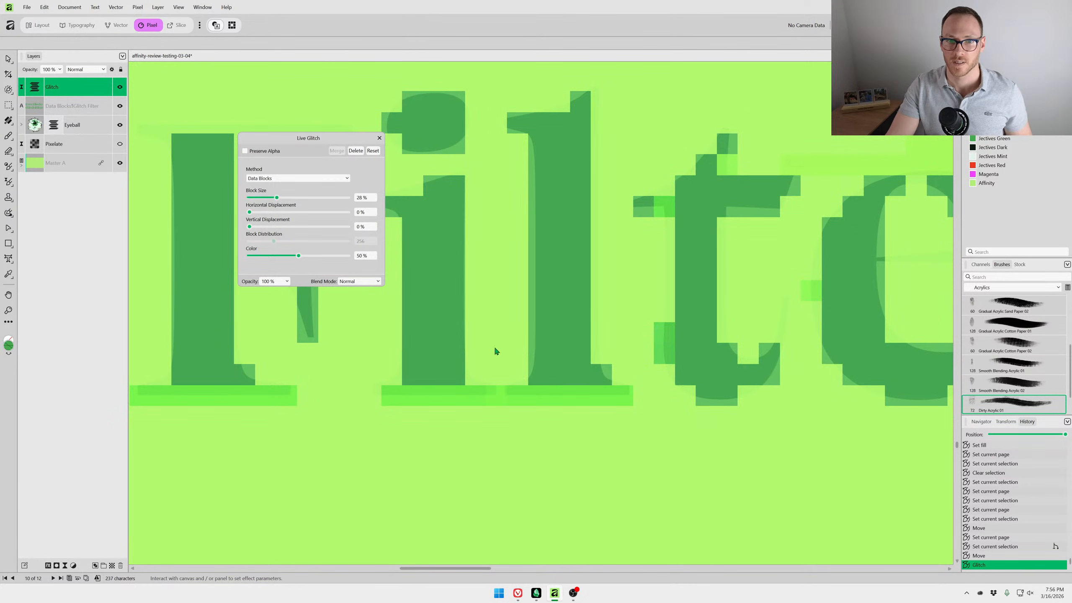
left_click(259, 212)
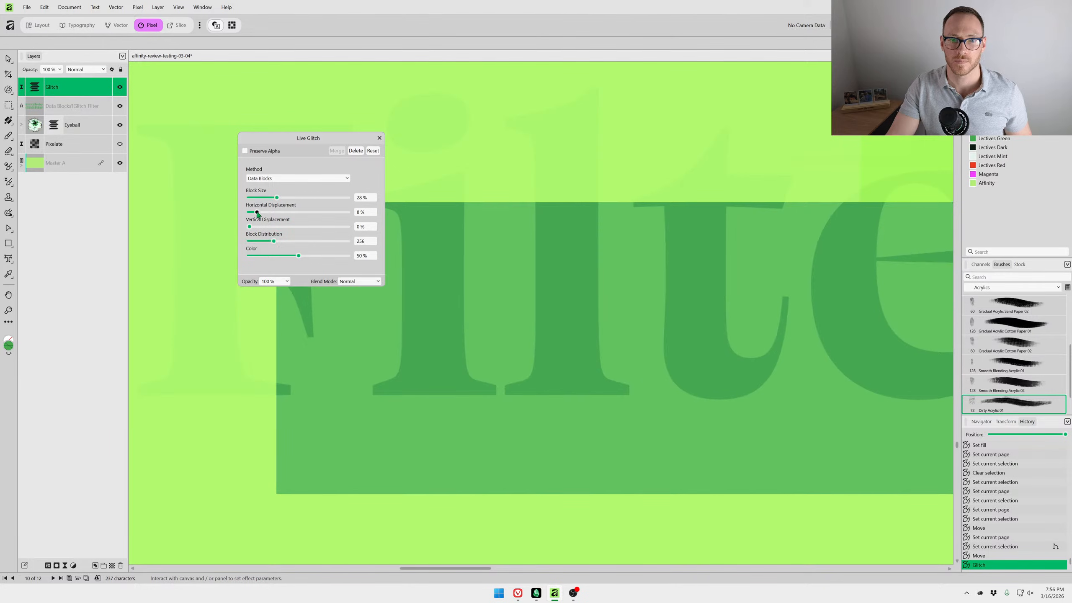
scroll(492, 351, "down", 4)
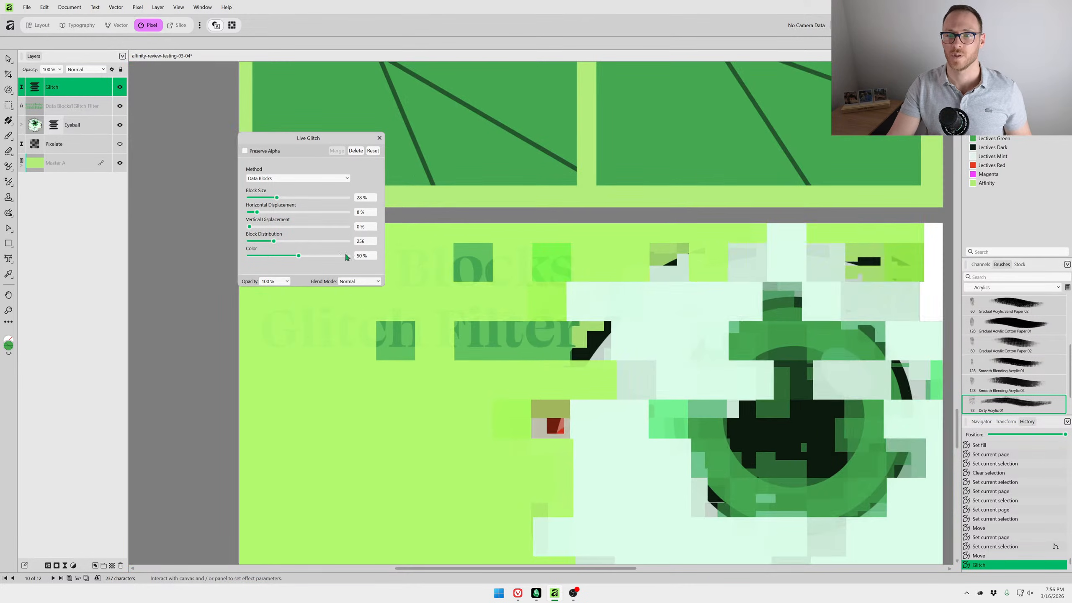
Reduce the Glitch filter's block size to 4%, check the heading letters up close, and close the settings.
left_click_drag(276, 198, 255, 202)
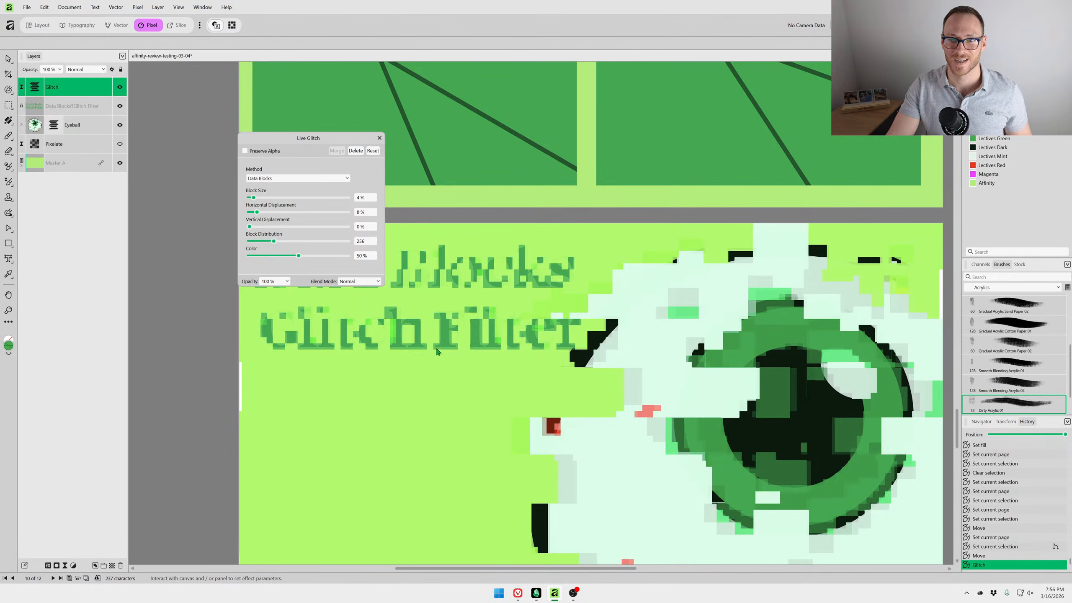
scroll(438, 352, "up", 6)
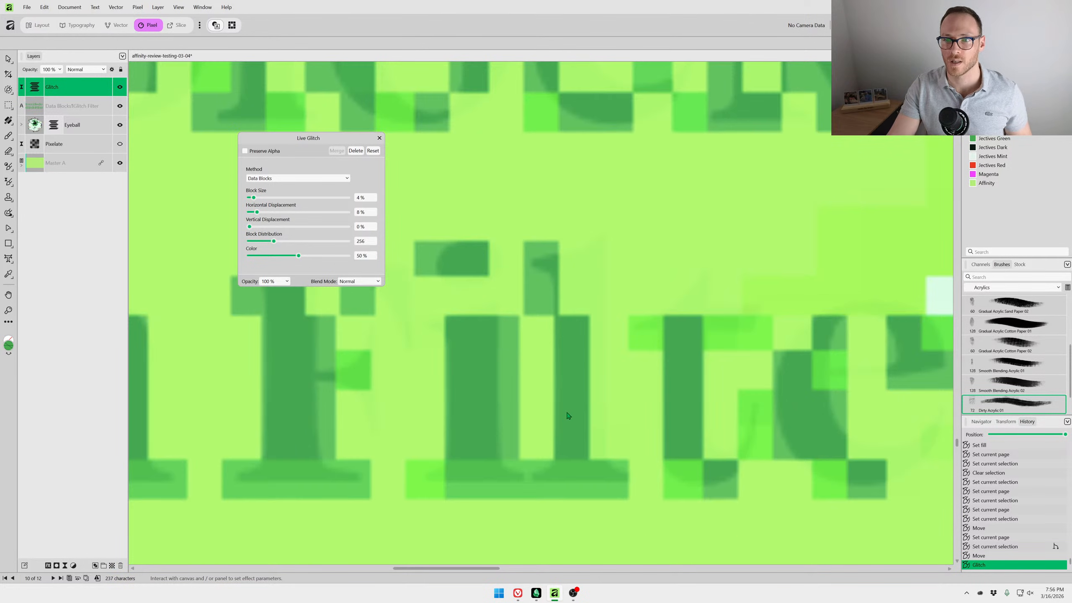
scroll(568, 416, "down", 3)
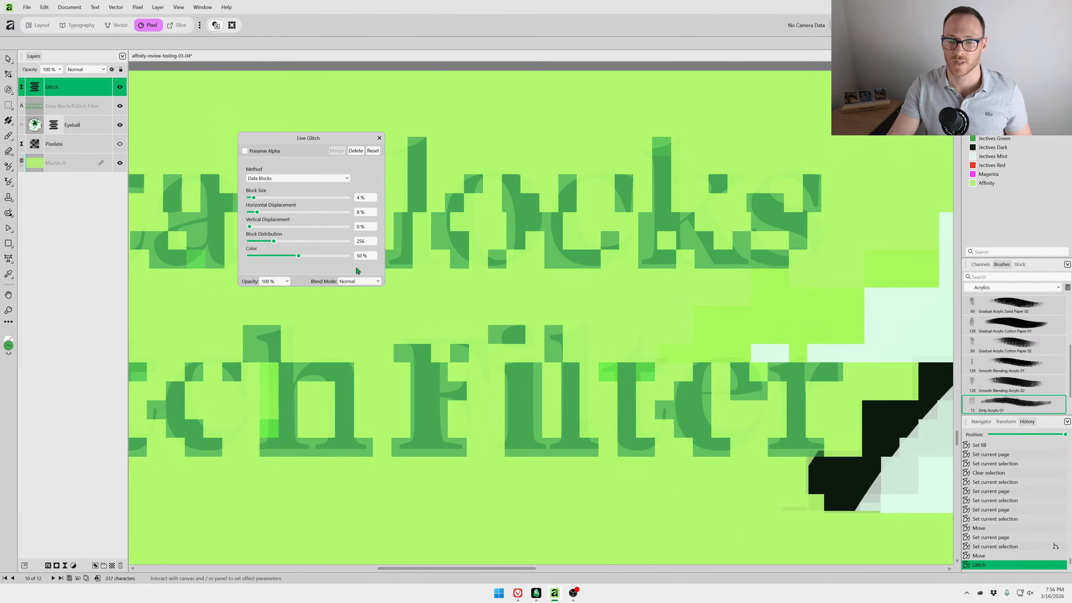
left_click(379, 138)
Try switching the Glitch filter's method to Data Blocks while viewing the kangaroo photo.
scroll(547, 460, "down", 5)
scroll(581, 256, "up", 4)
left_click_drag(548, 460, 579, 334)
scroll(579, 334, "down", 1)
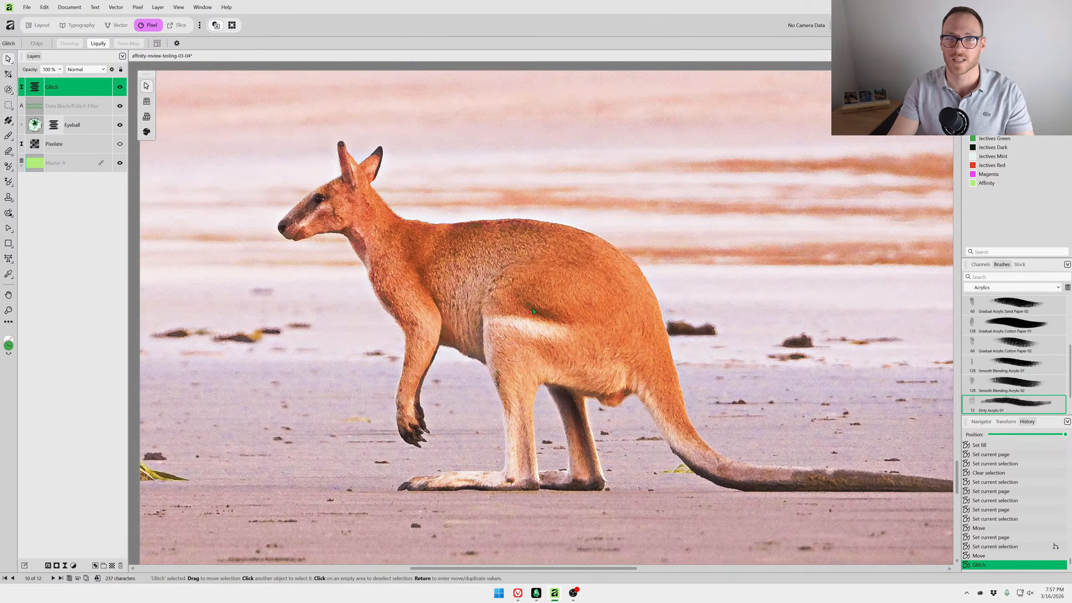
left_click(35, 88)
left_click_drag(301, 143, 846, 96)
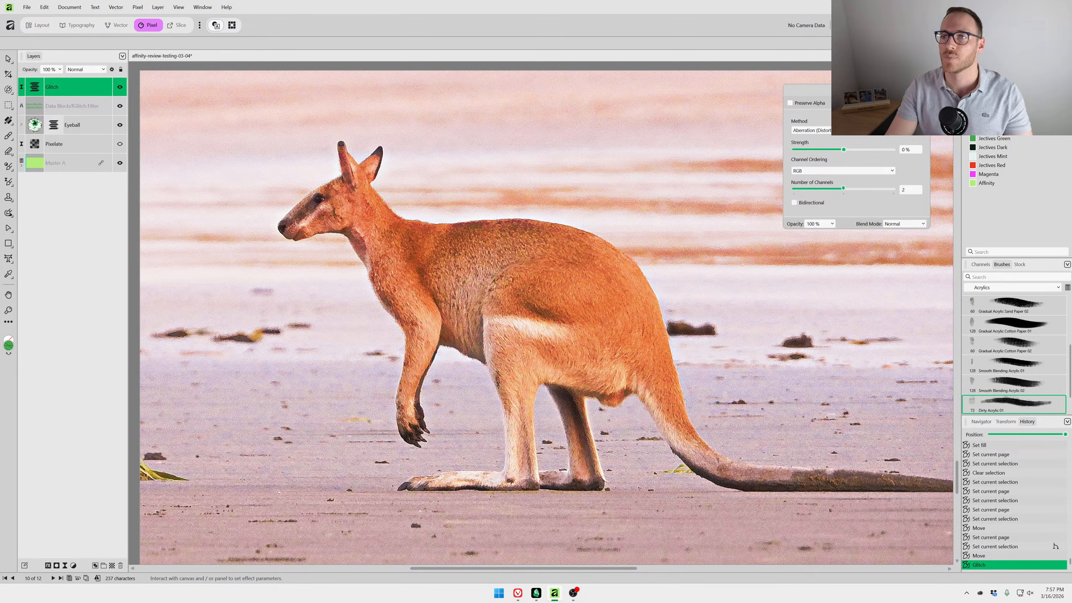
left_click_drag(842, 92, 784, 90)
left_click(809, 130)
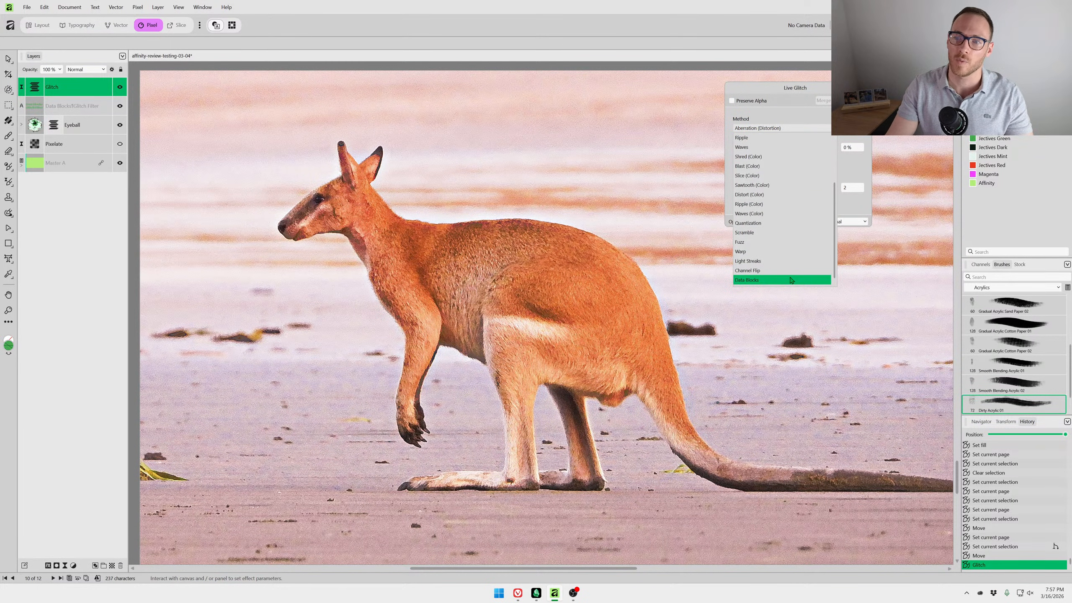
left_click(791, 280)
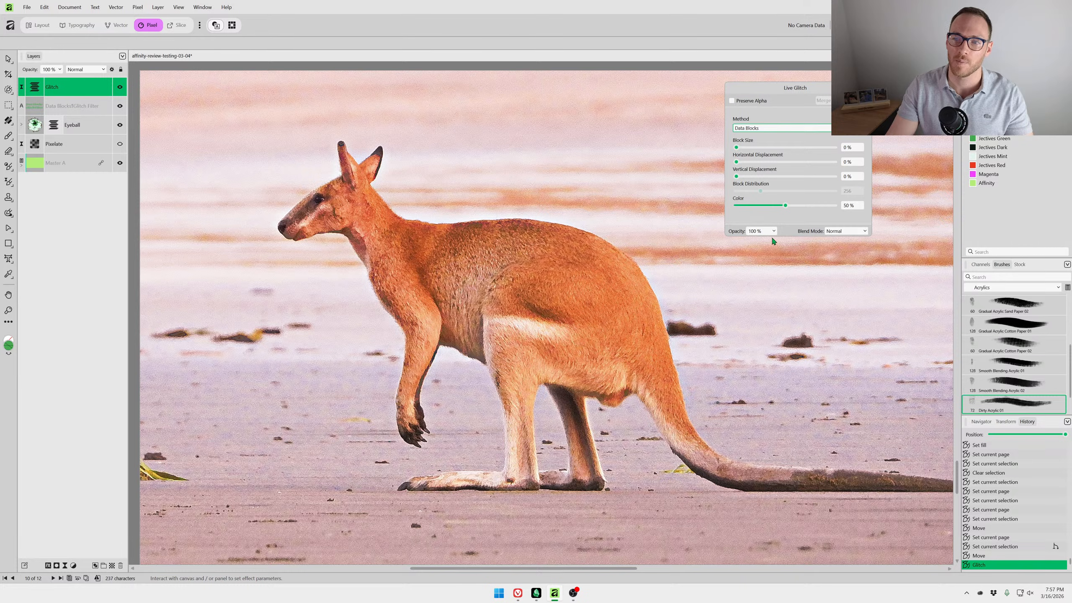
left_click(755, 130)
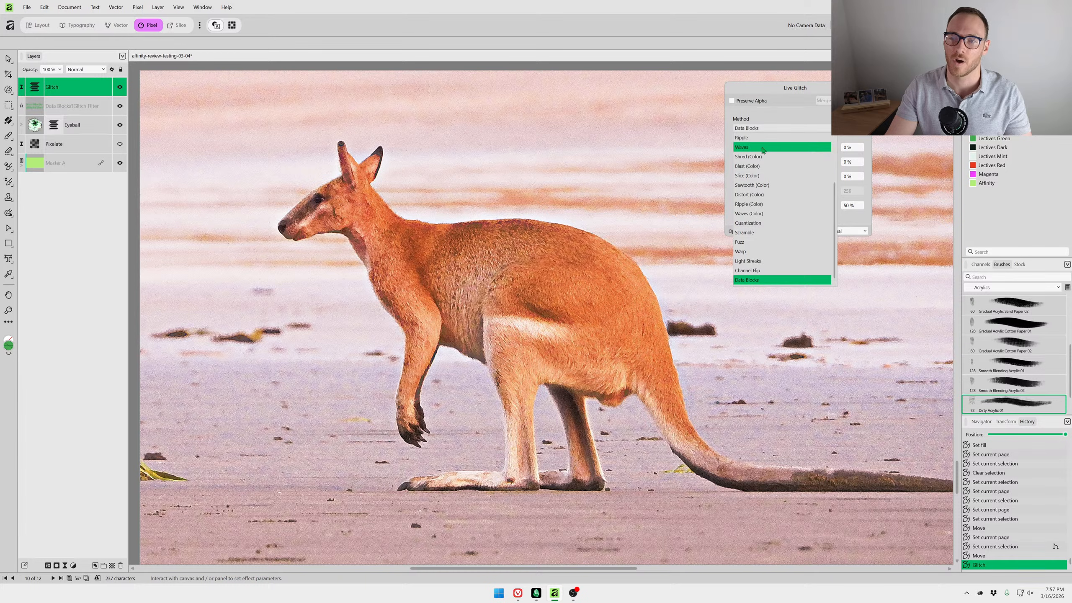
left_click(775, 280)
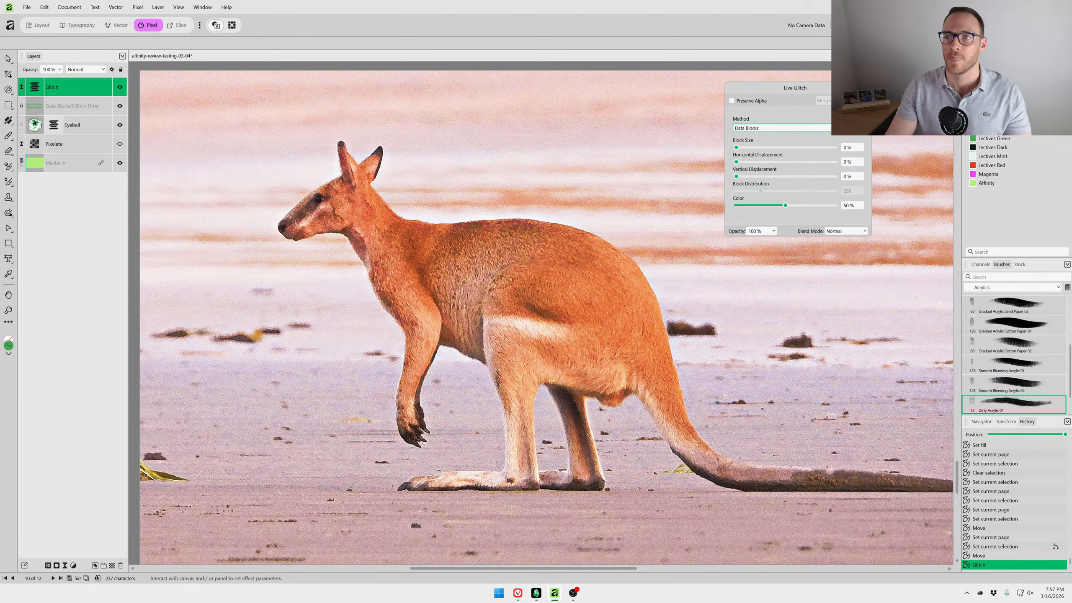
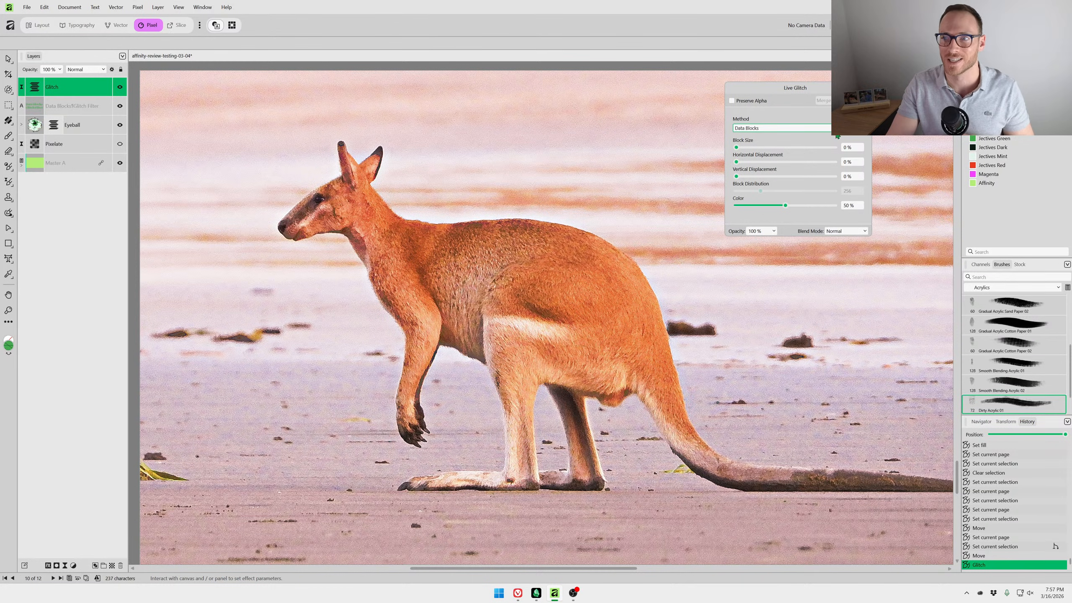
Try a Data Blocks block size of 8% with the kangaroo photo in view.
left_click(838, 137)
left_click(840, 137)
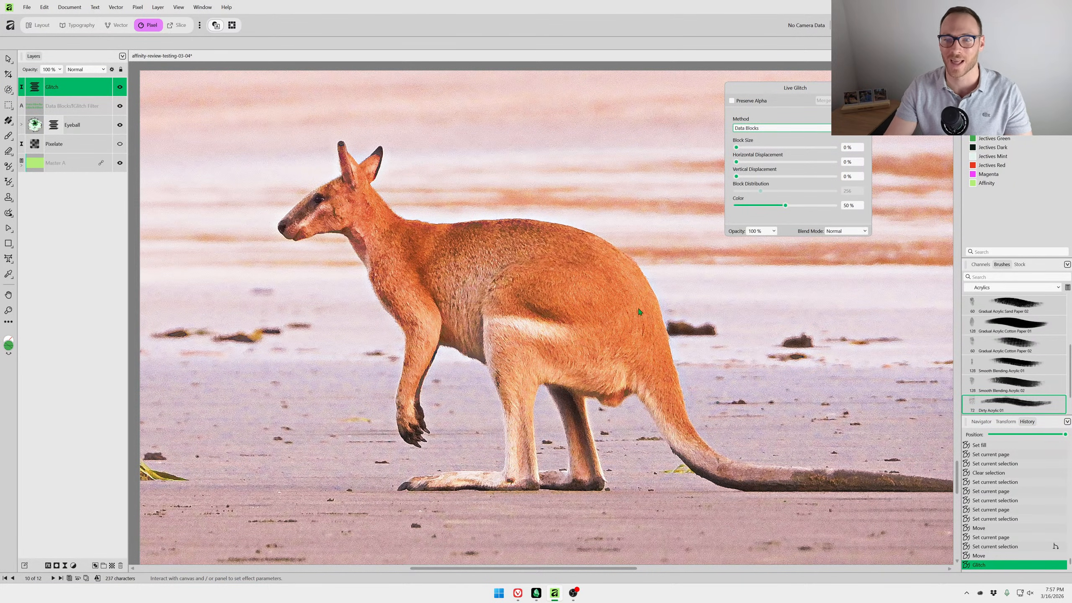
left_click_drag(639, 308, 586, 292)
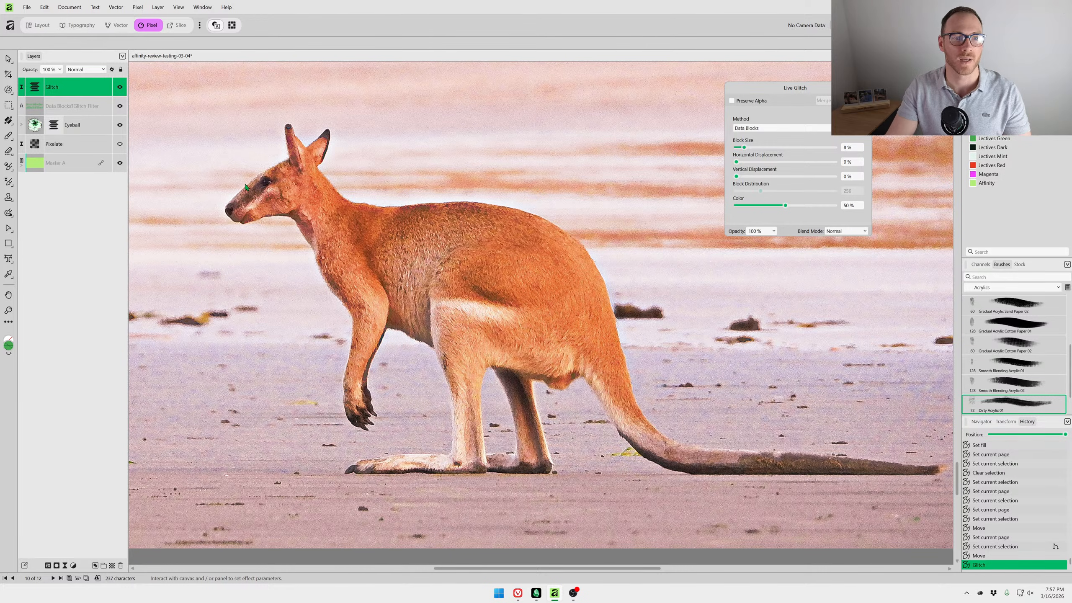
Switch to the Layout workspace, go to page 11 and select its kangaroo photo.
left_click(39, 25)
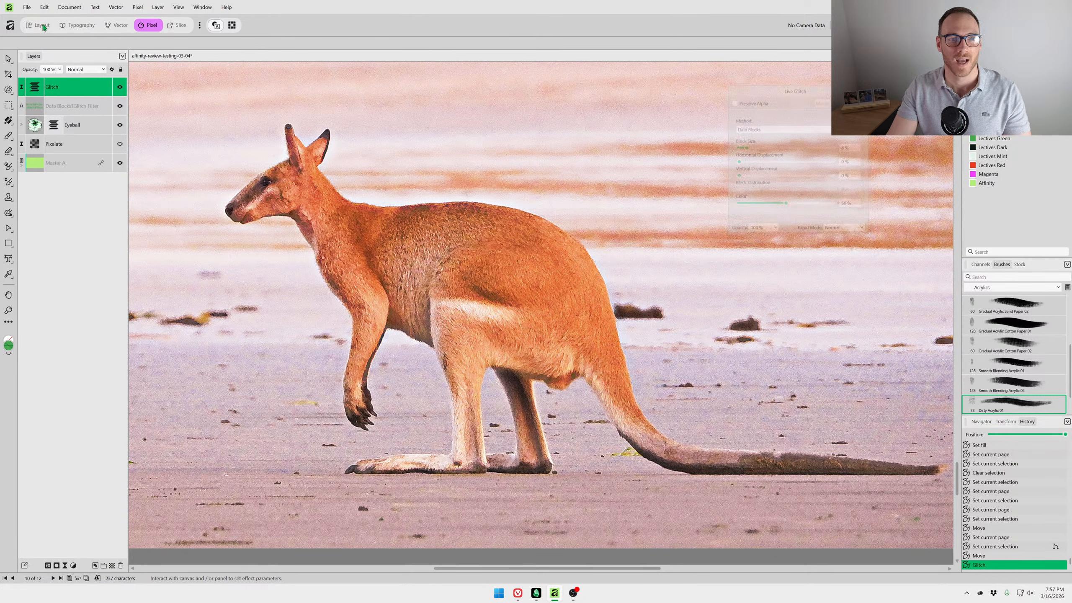
left_click(70, 259)
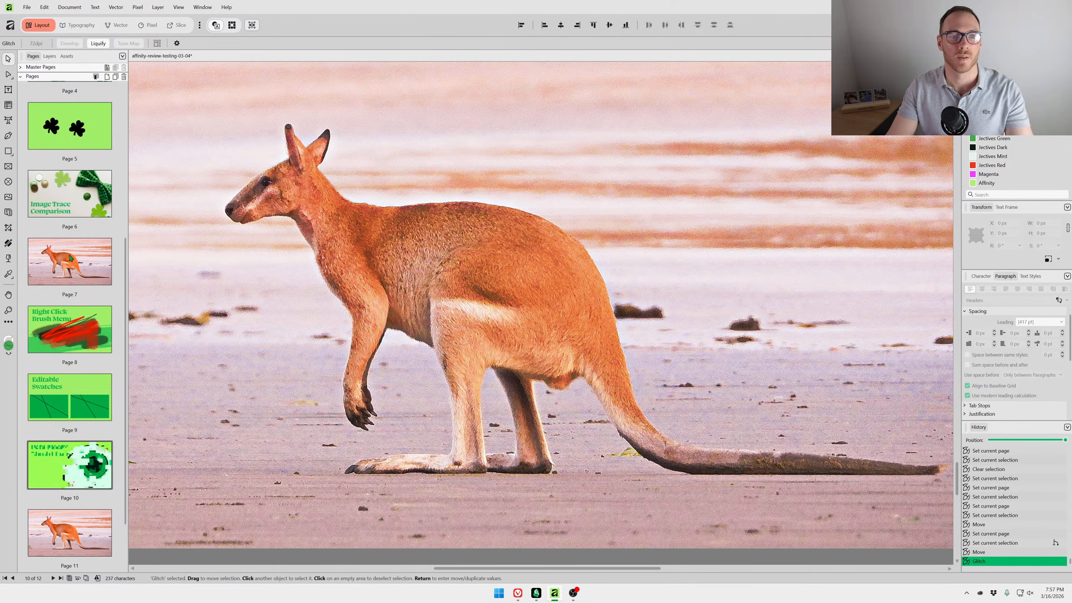
left_click(76, 549)
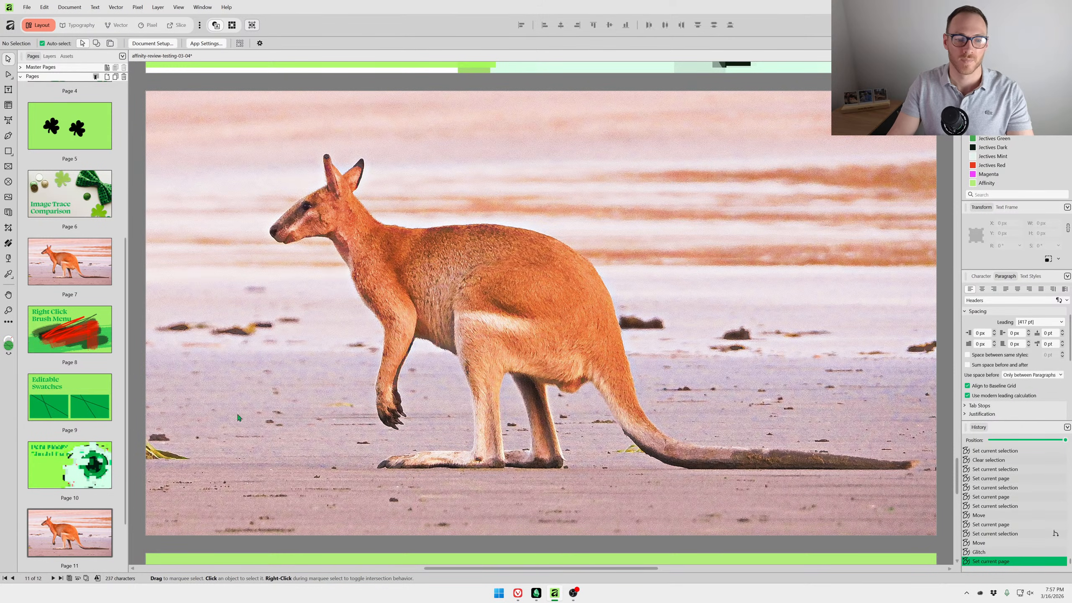
left_click(545, 186)
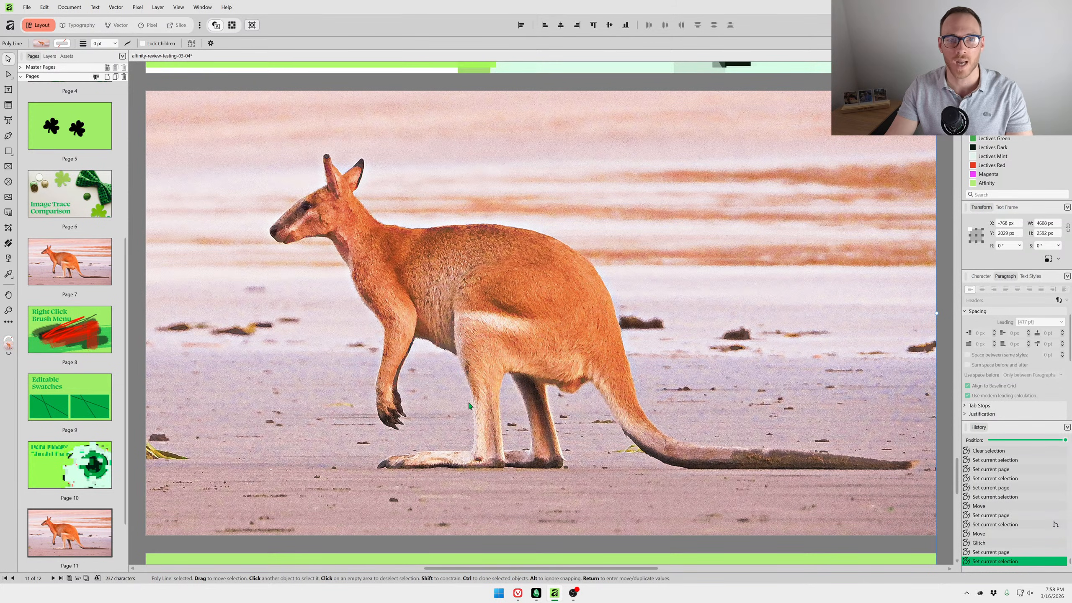
Show the layers of page 11 and move the Glitch filter out of the Poly Line layer to directly above it.
left_click(49, 55)
left_click(58, 92)
left_click(84, 212)
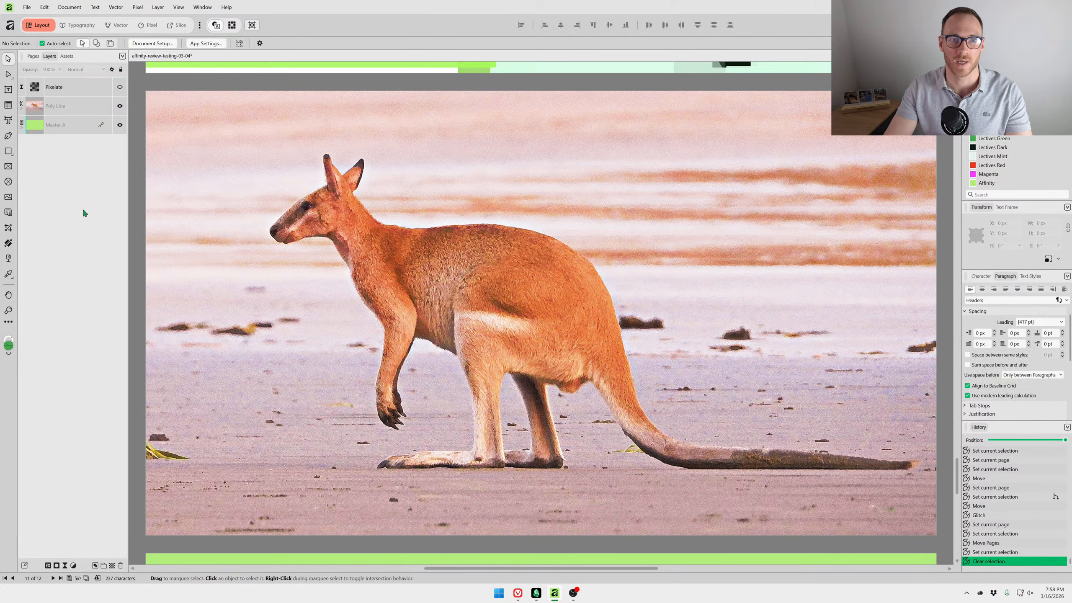
left_click(21, 107)
left_click_drag(42, 128, 43, 98)
Review the moved Glitch filter's settings, close them without changes, and select the kangaroo photo.
double_click(41, 110)
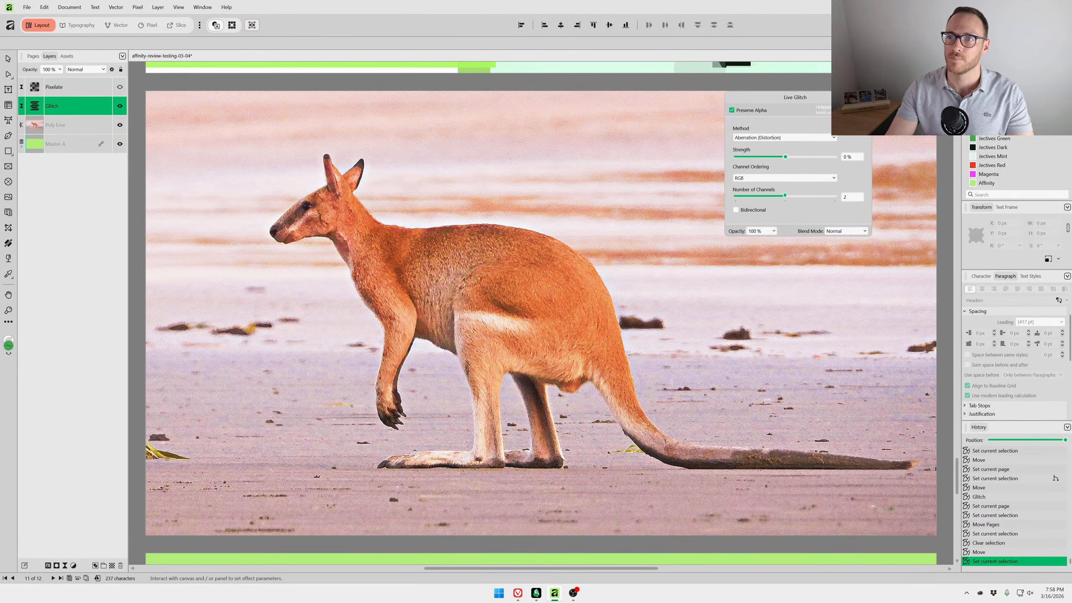
left_click(864, 97)
left_click(392, 290)
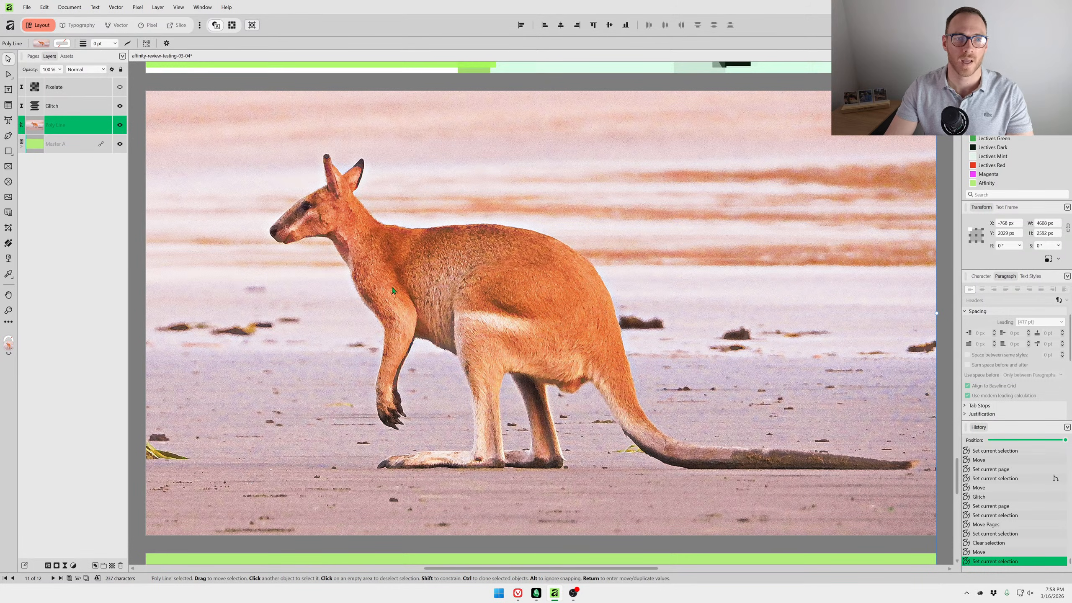
Set the Glitch filter above the kangaroo photo to the Data Blocks method with a block size of 100%.
double_click(35, 106)
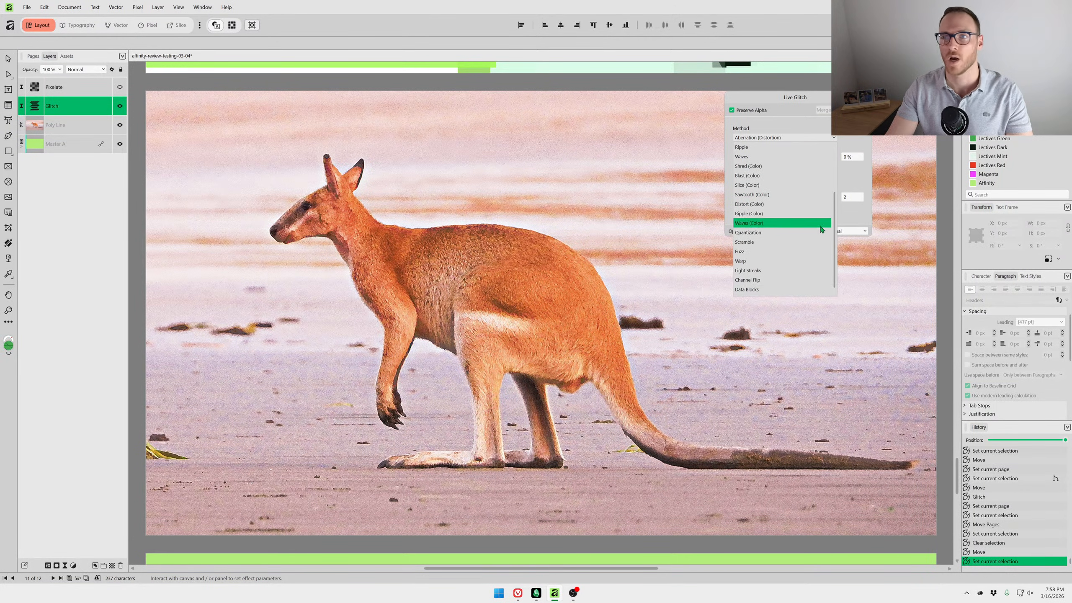
scroll(794, 254, "down", 2)
left_click(773, 288)
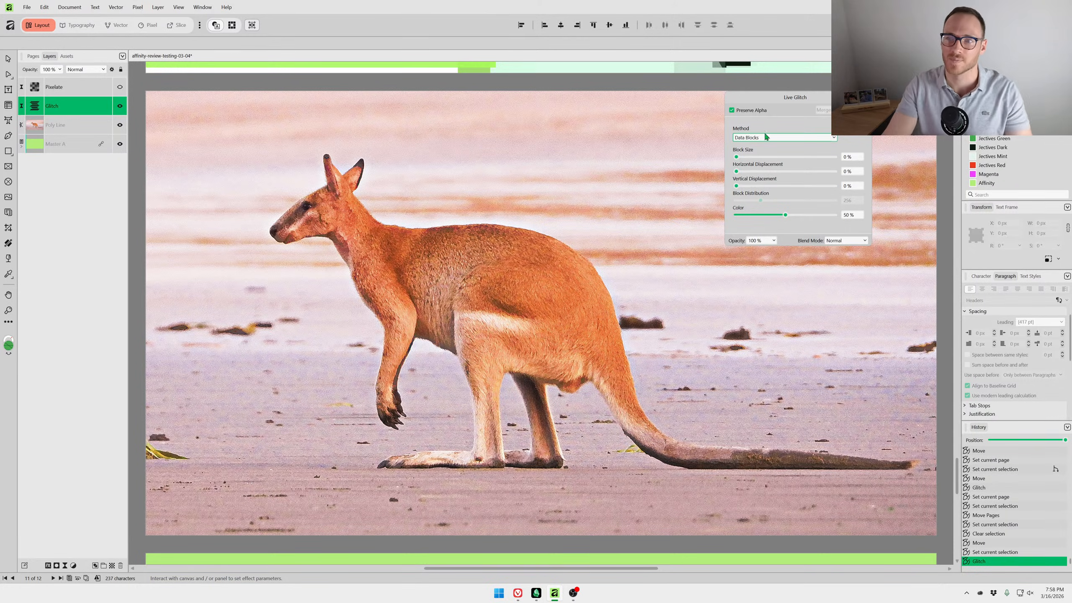
left_click_drag(764, 131, 816, 239)
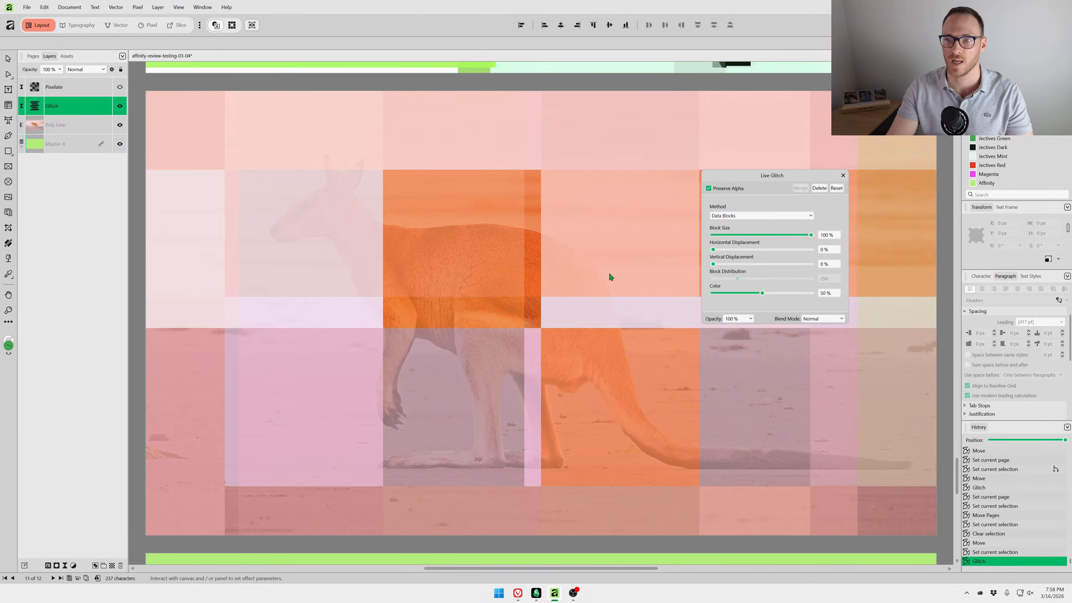
scroll(609, 274, "down", 3)
scroll(605, 288, "up", 2)
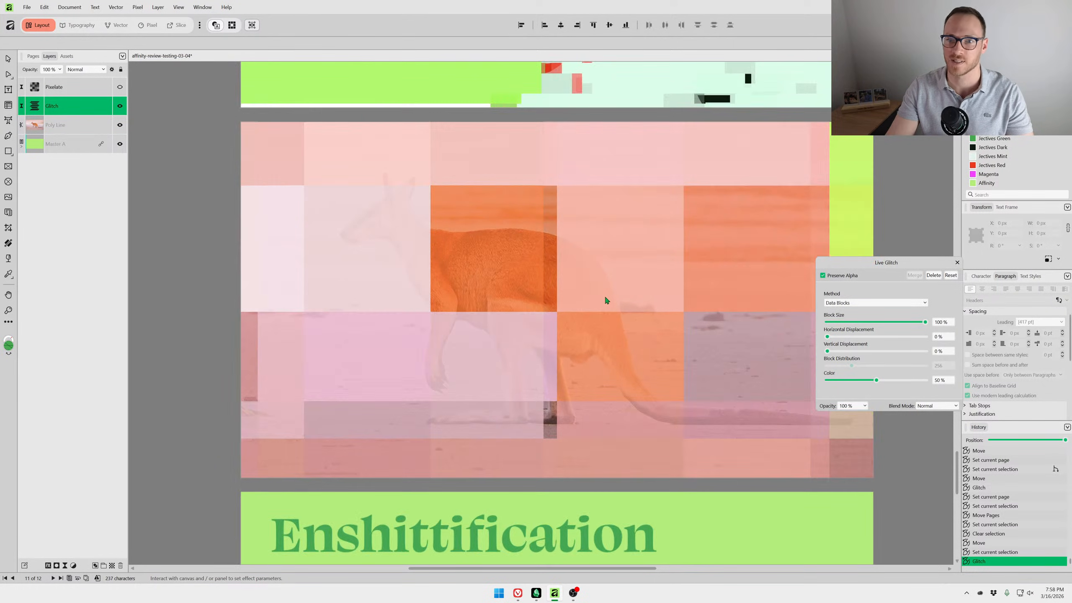
scroll(599, 301, "up", 1)
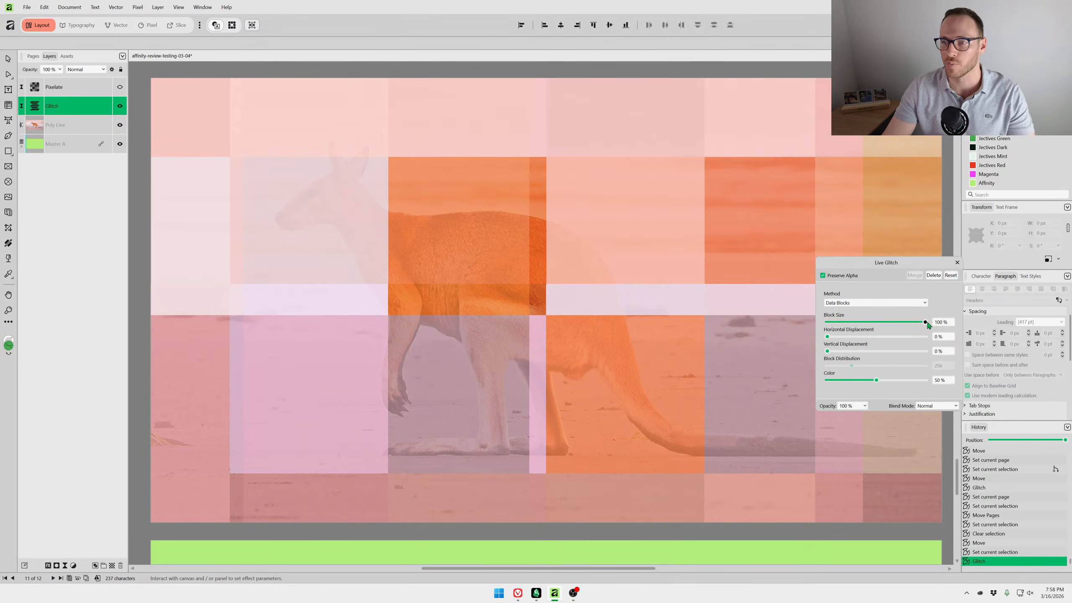
Reduce the kangaroo Glitch filter's block size to 5% and examine the blocks around the animal's head up close.
left_click_drag(925, 322, 834, 327)
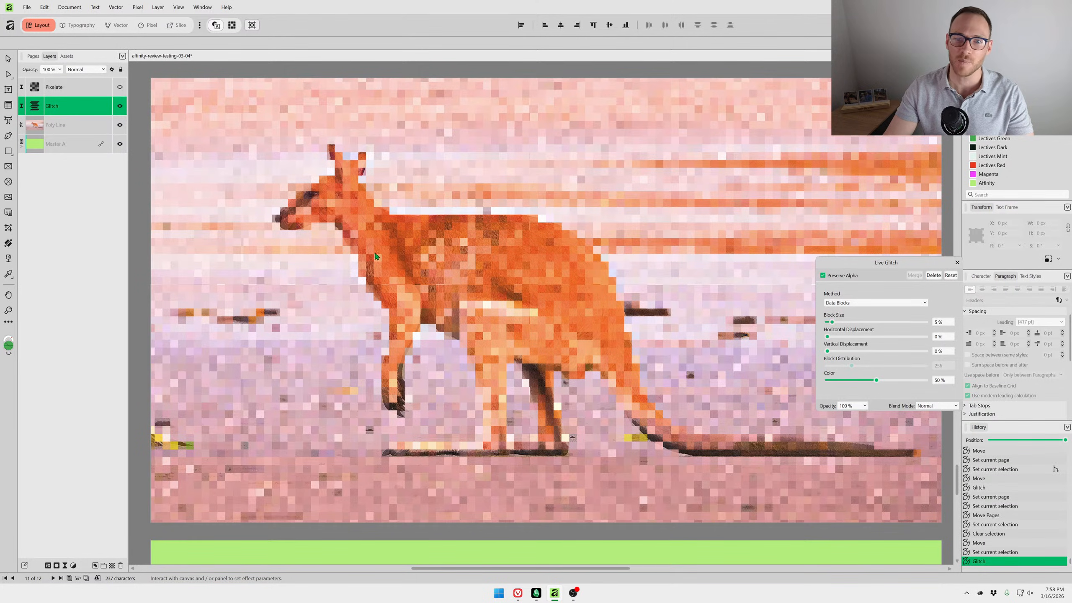
scroll(375, 256, "up", 1)
scroll(388, 266, "down", 3)
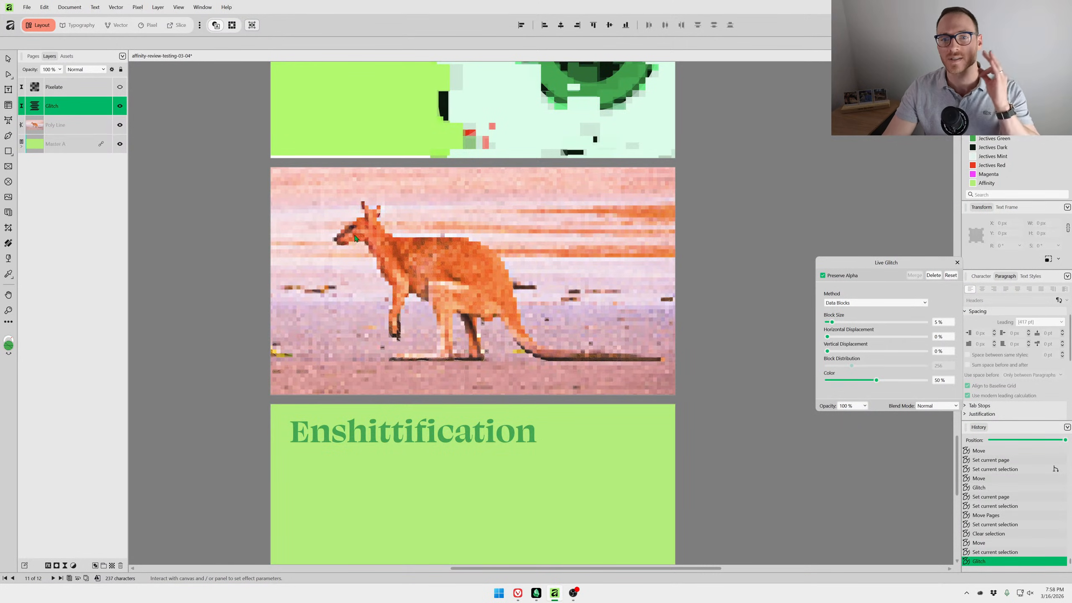
scroll(355, 239, "up", 8)
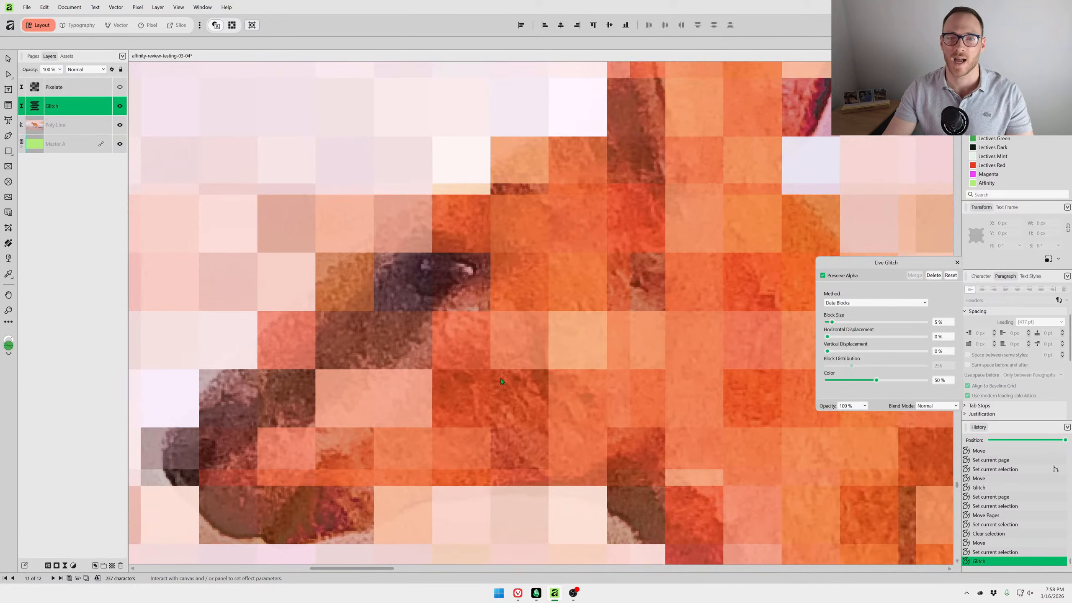
scroll(501, 379, "up", 4)
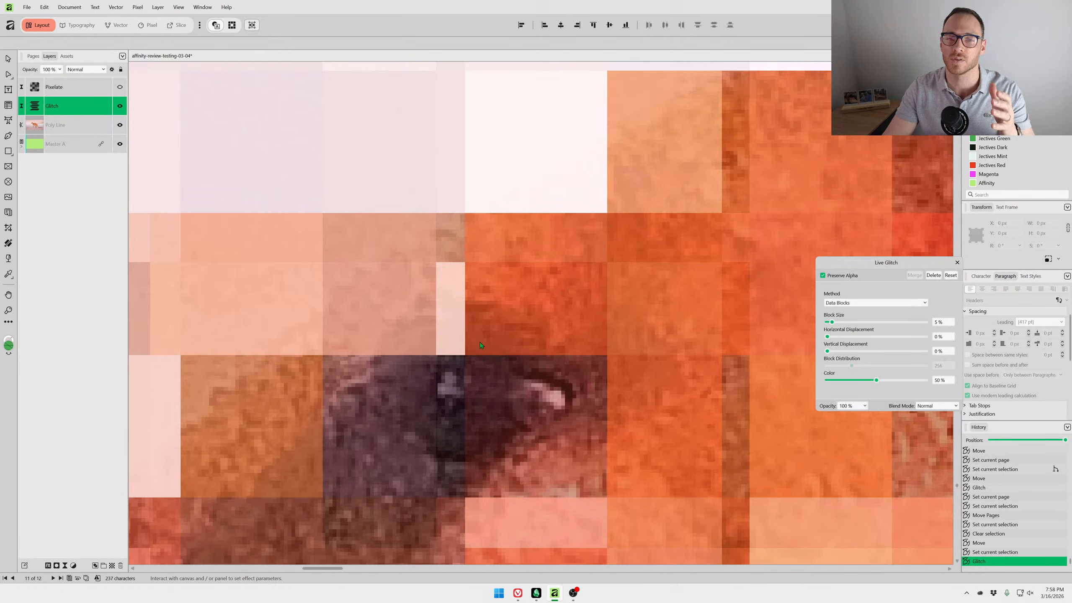
scroll(589, 282, "right", 5)
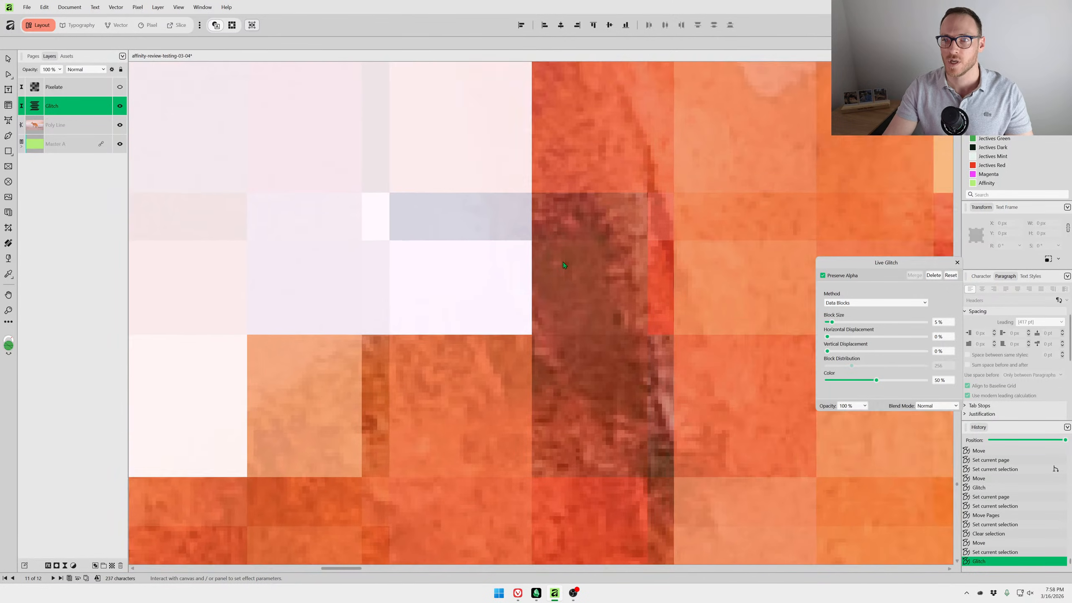
scroll(554, 463, "down", 5)
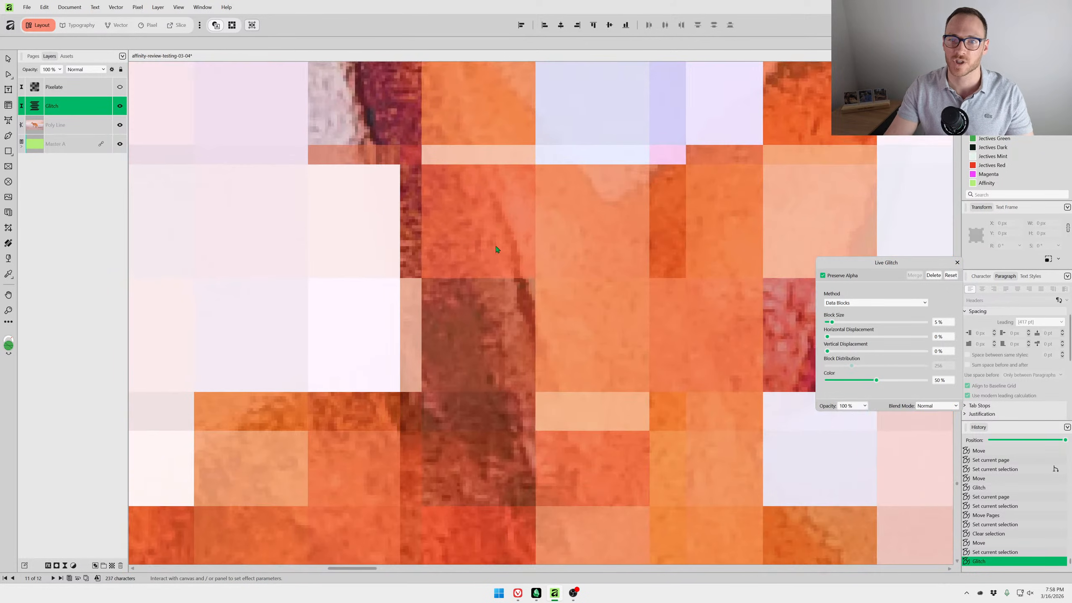
scroll(596, 347, "down", 5)
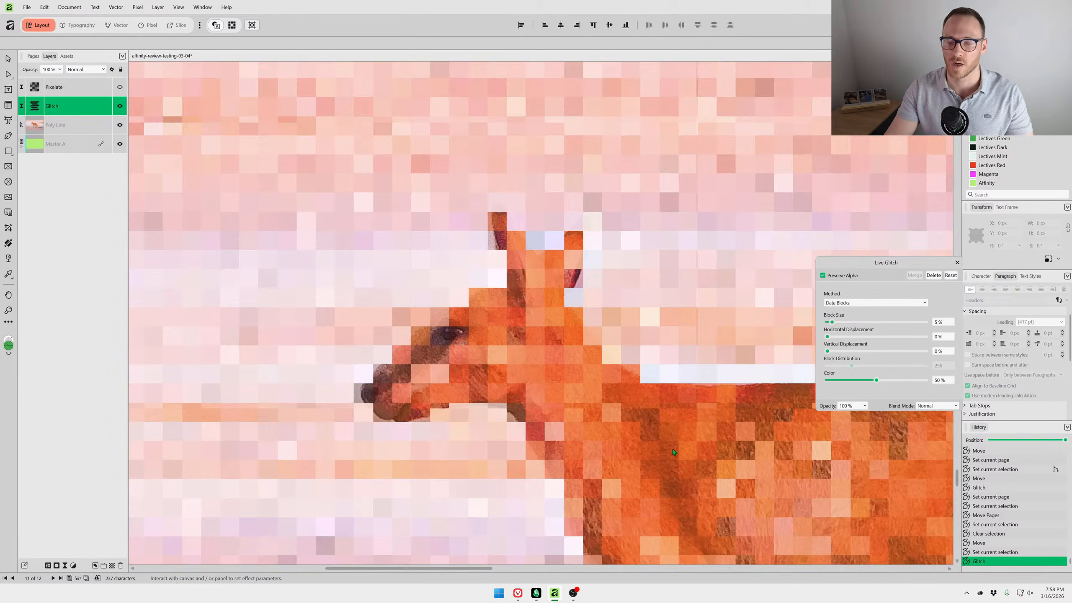
Examine the data blocks across the kangaroo's body and belly up close and over the whole photo.
scroll(475, 257, "up", 3)
scroll(475, 255, "down", 4)
scroll(523, 409, "up", 3)
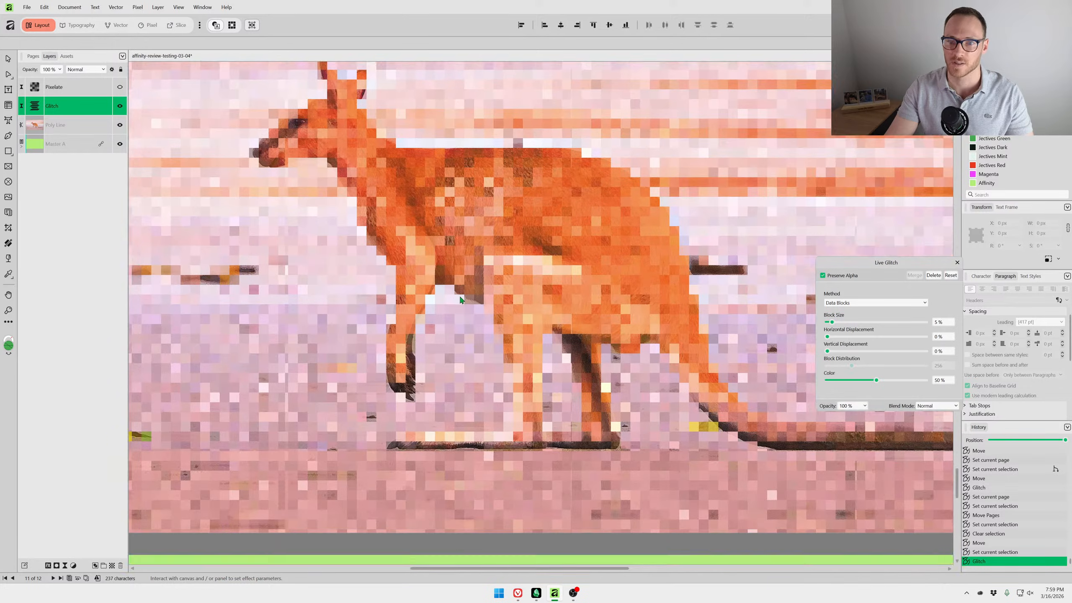
scroll(420, 323, "down", 1)
scroll(449, 318, "up", 6)
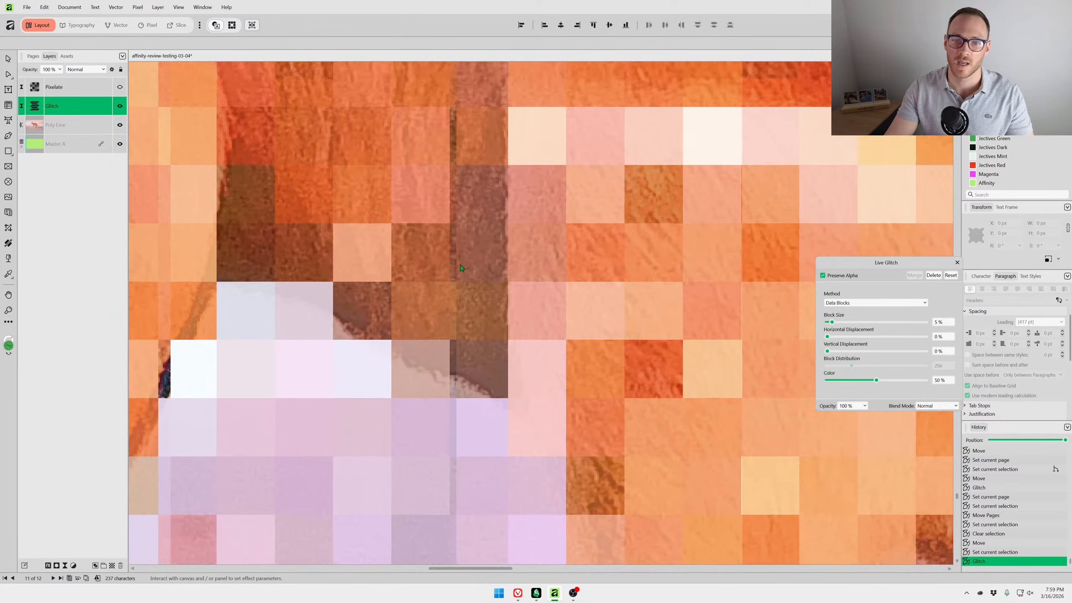
scroll(563, 435, "down", 5)
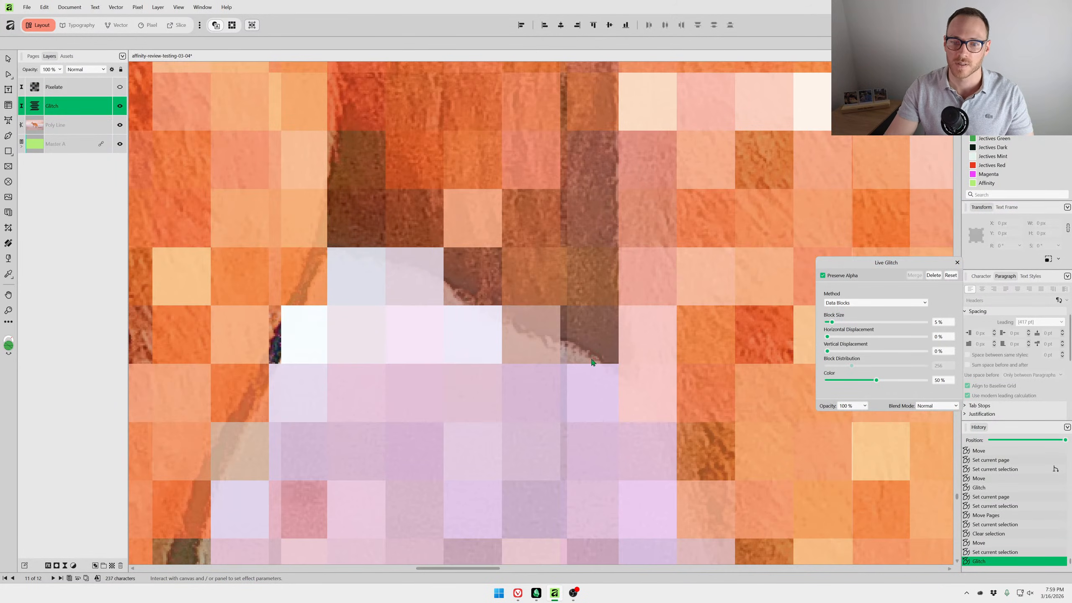
scroll(611, 361, "down", 5)
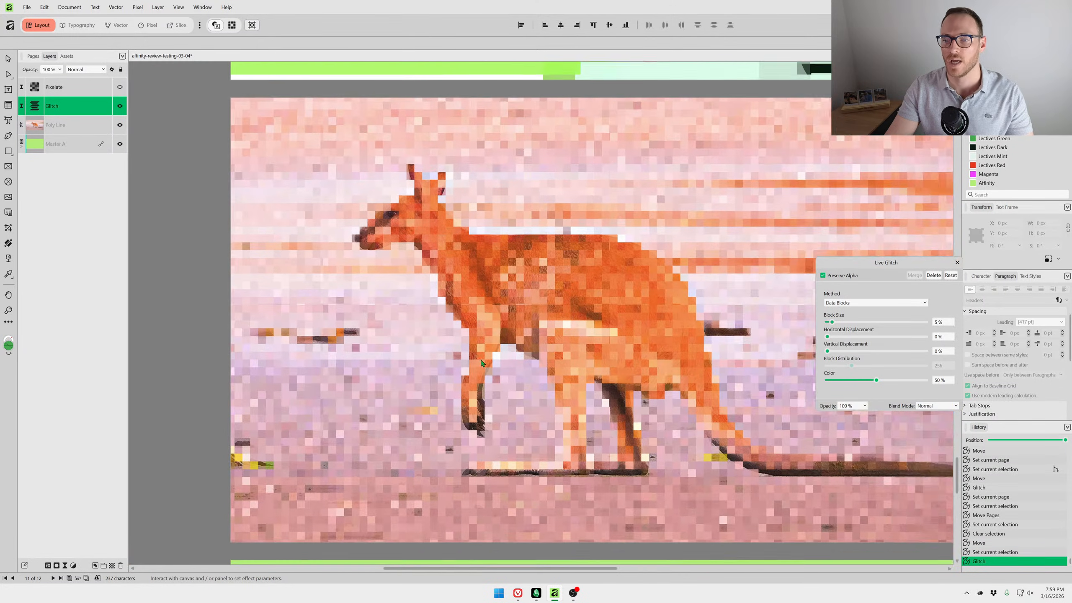
left_click_drag(481, 360, 365, 371)
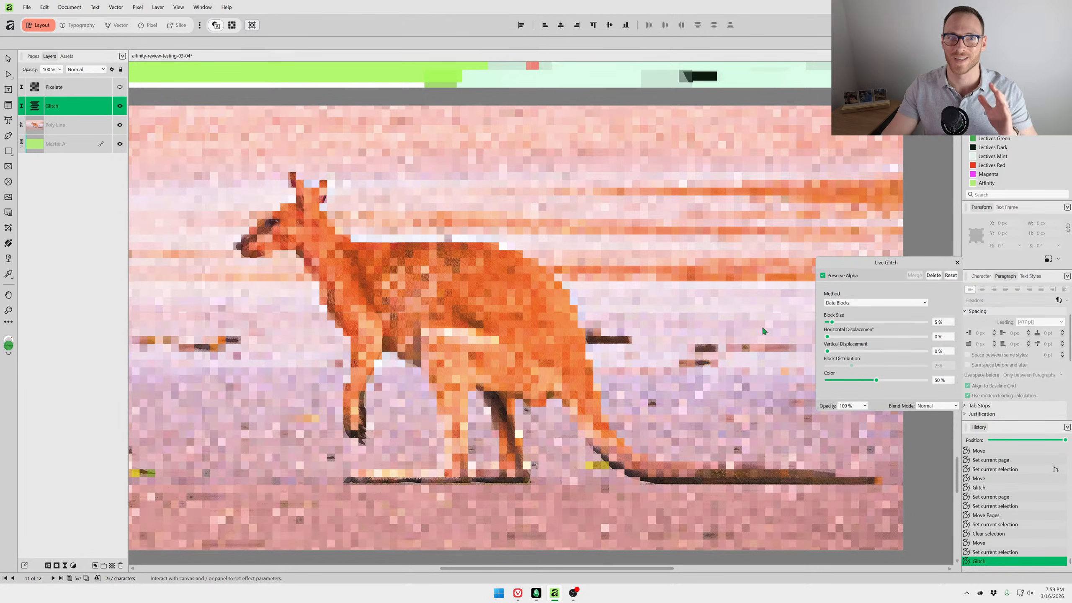
Close the Glitch settings and switch visibility from the Glitch filter to the Pixelate filter for comparison.
left_click(956, 262)
left_click(120, 107)
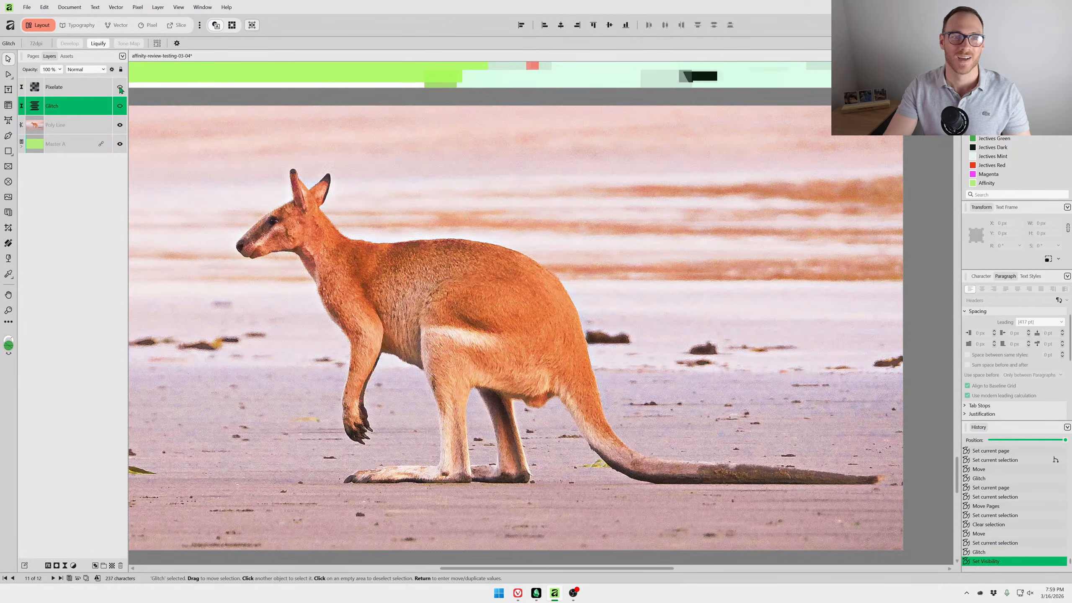
left_click(120, 107)
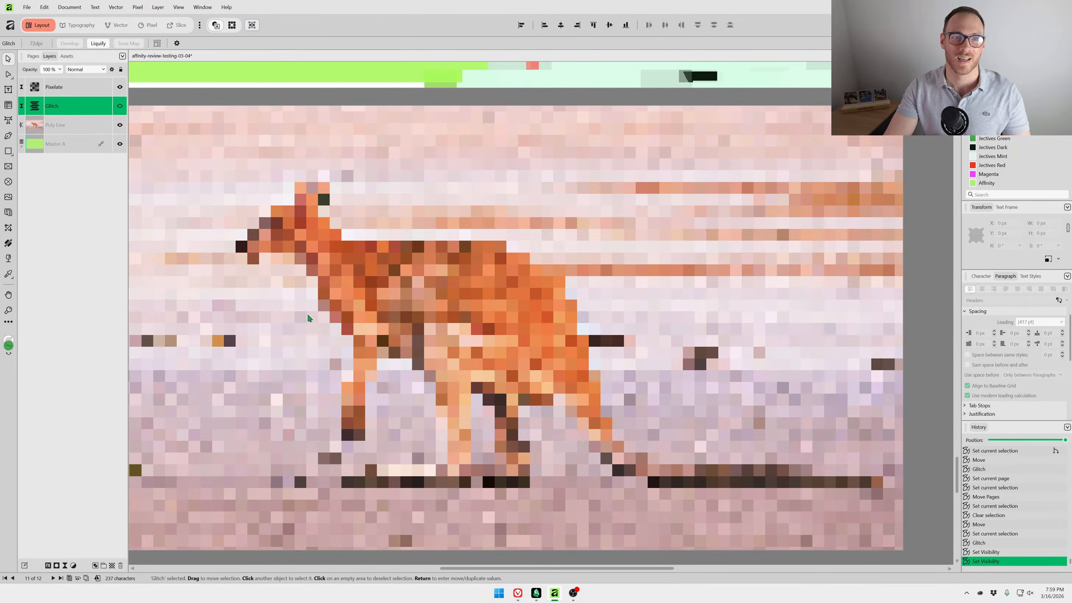
Set the Pixelate filter's quantization to 28.35 and compare its flat blocks around the kangaroo's head and body.
left_click(41, 90)
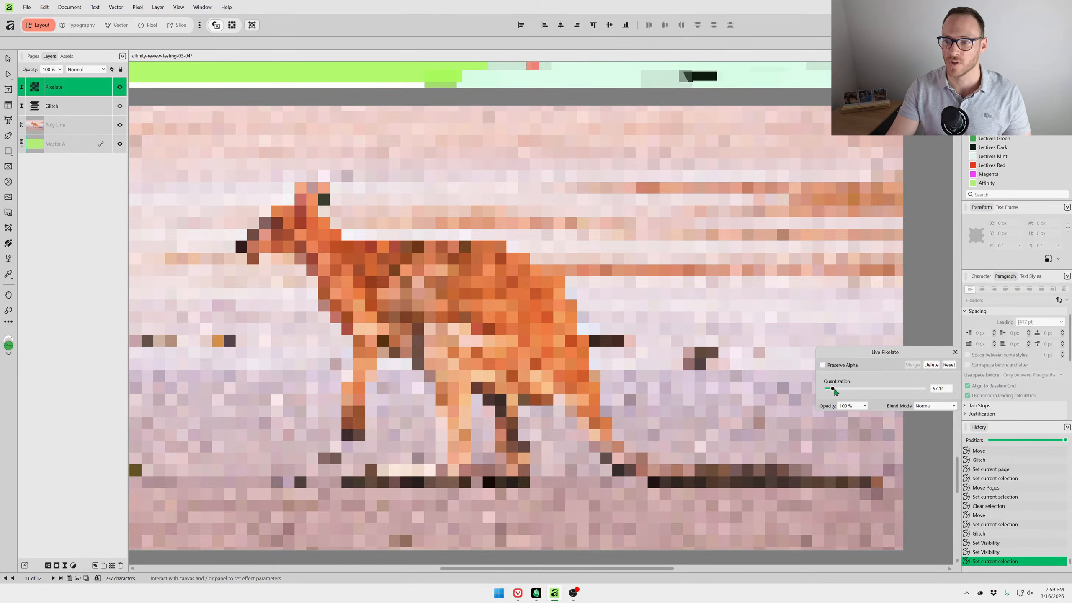
left_click_drag(835, 391, 829, 389)
scroll(283, 249, "up", 5)
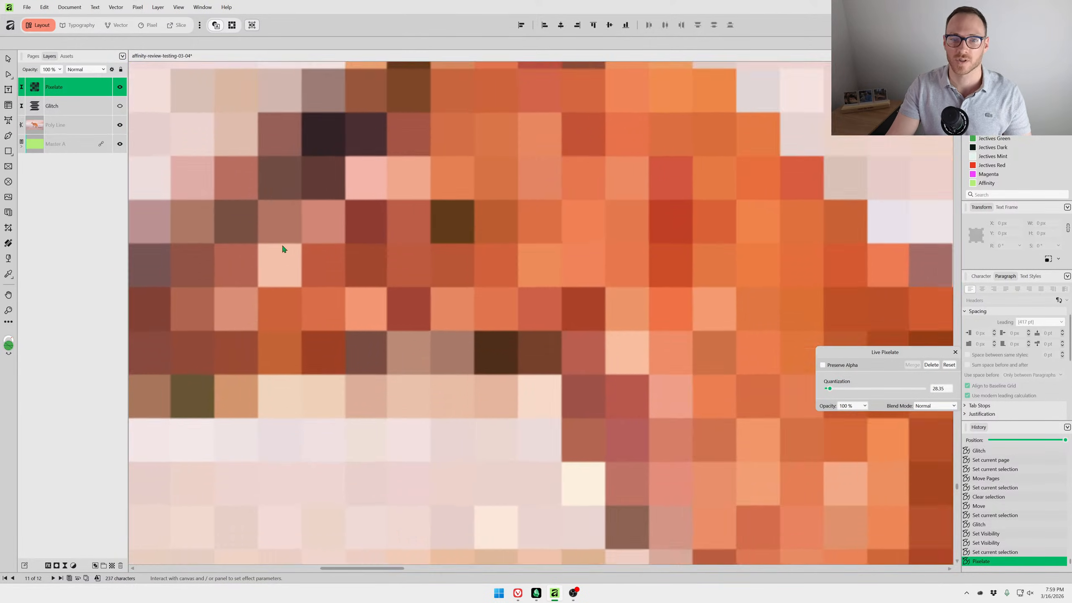
scroll(298, 253, "down", 5)
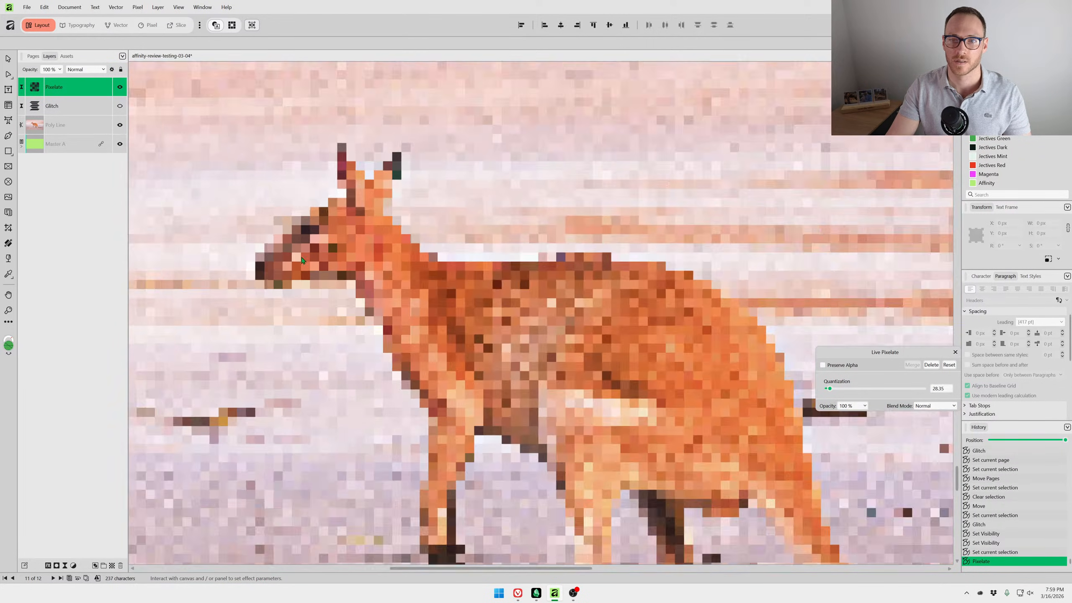
scroll(302, 258, "down", 4)
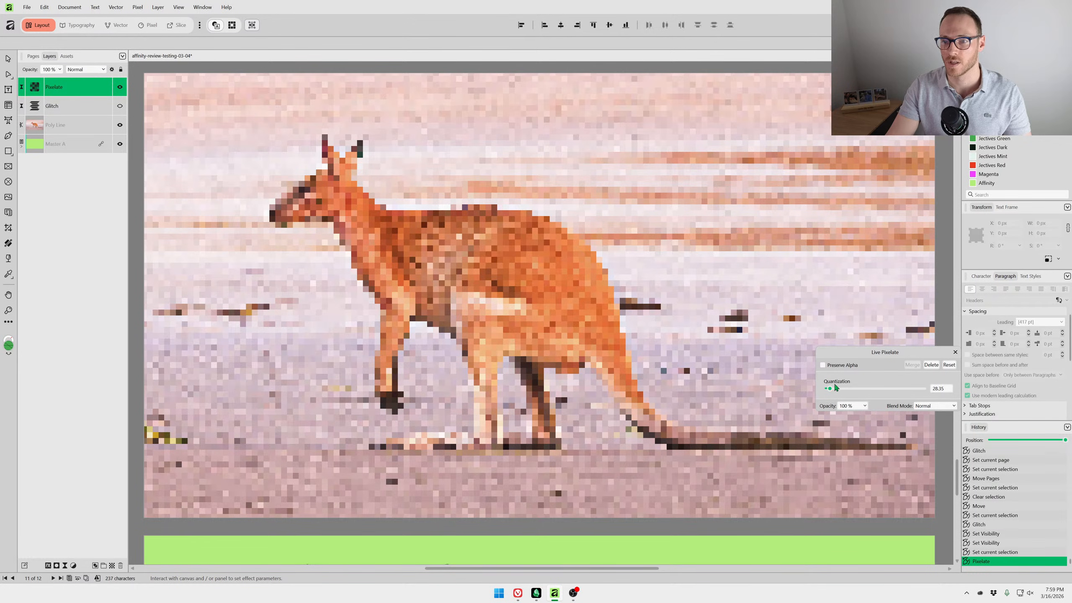
Reduce the Pixelate quantization to its minimum and switch visibility back from Pixelate to the Glitch filter.
mouse_move(833, 389)
left_mouse_down()
mouse_move(856, 390)
mouse_move(826, 389)
left_mouse_up()
left_click(956, 352)
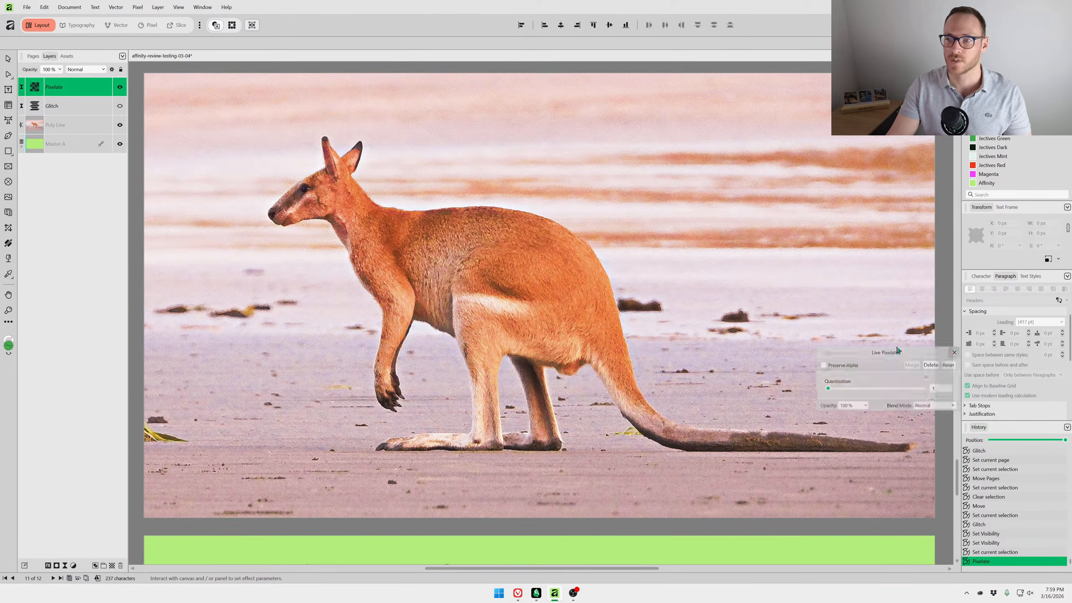
left_click(119, 106)
left_click(120, 88)
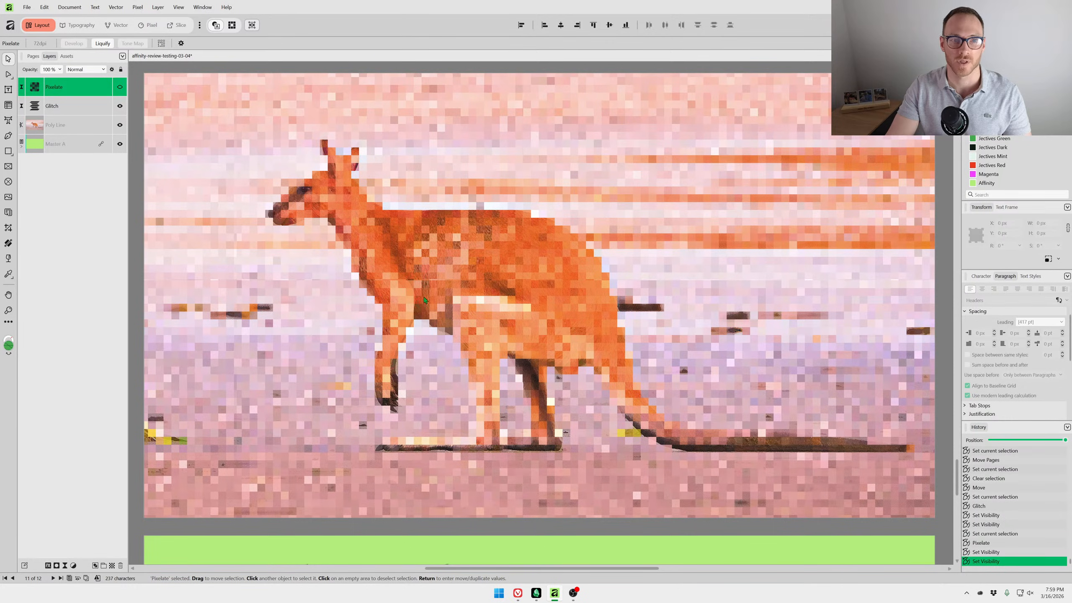
Set the horizontal displacement of the Glitch filter above the kangaroo photo to 72%.
left_click(35, 106)
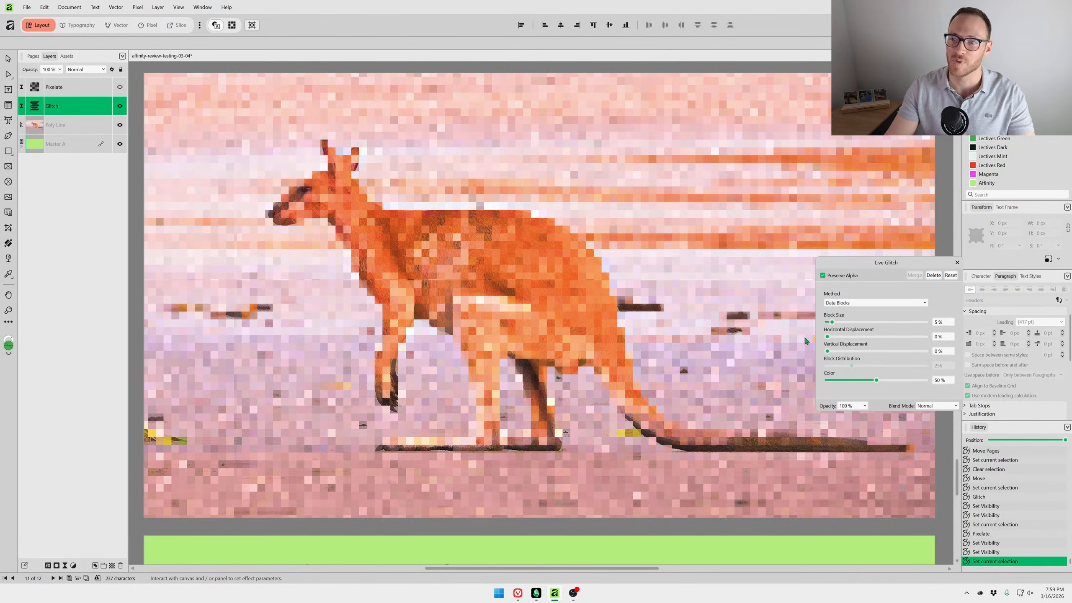
scroll(538, 288, "up", 5)
left_click_drag(538, 287, 736, 423)
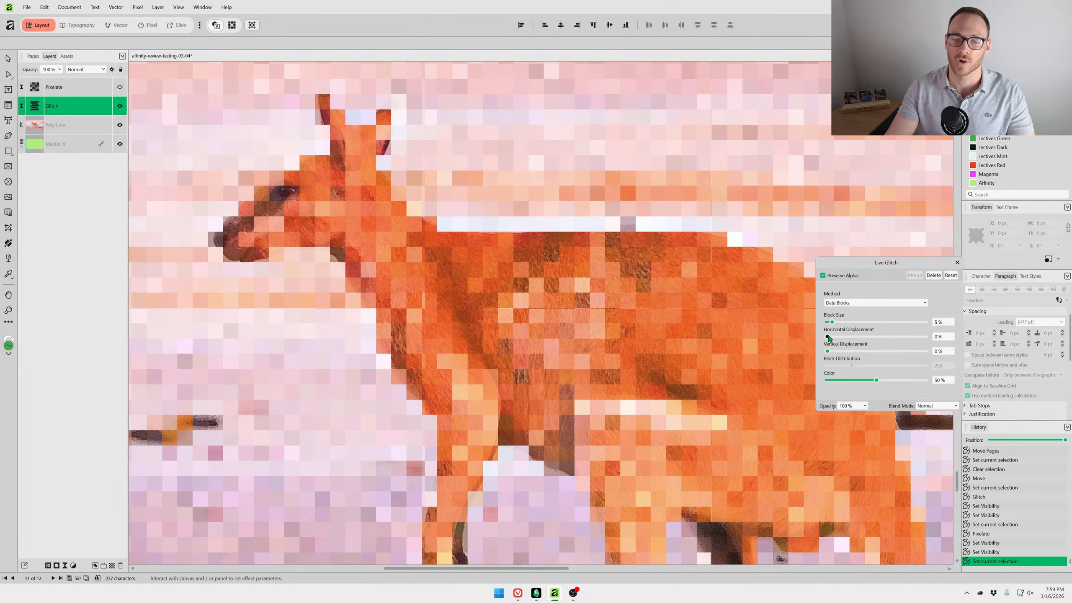
scroll(581, 345, "down", 4)
scroll(562, 319, "up", 1)
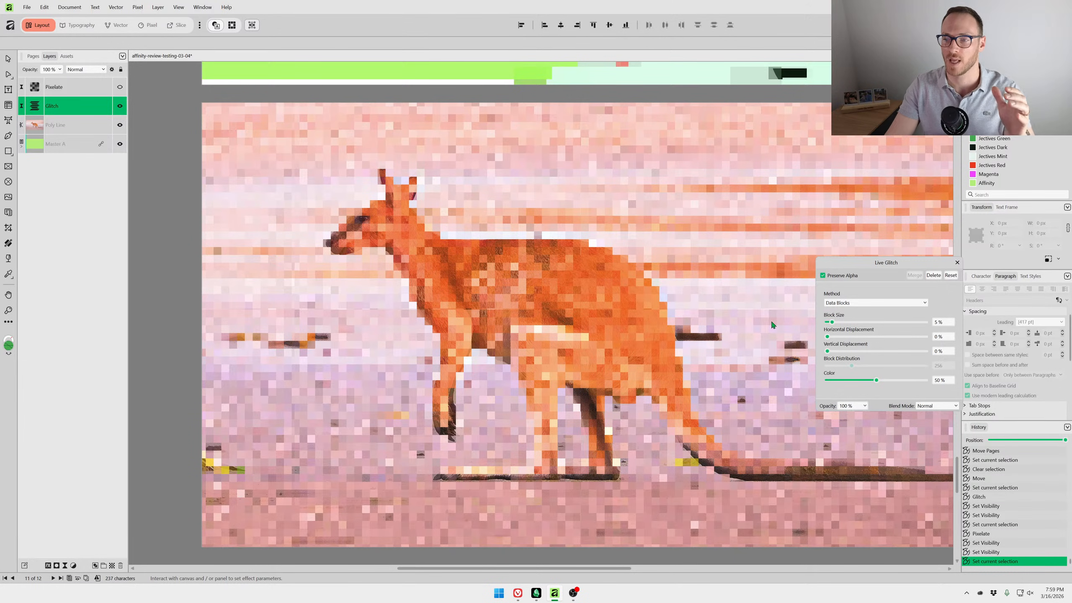
left_click_drag(828, 340, 900, 334)
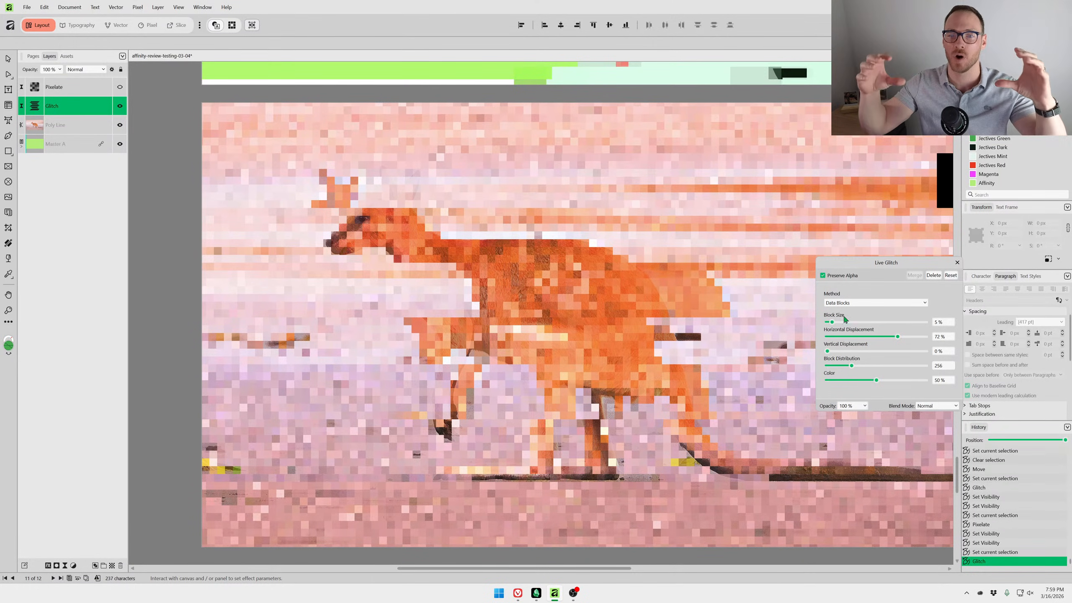
Inspect the area of the displaced ears above the kangaroo's head and set the Glitch filter's blend mode to Multiply.
scroll(618, 313, "up", 1)
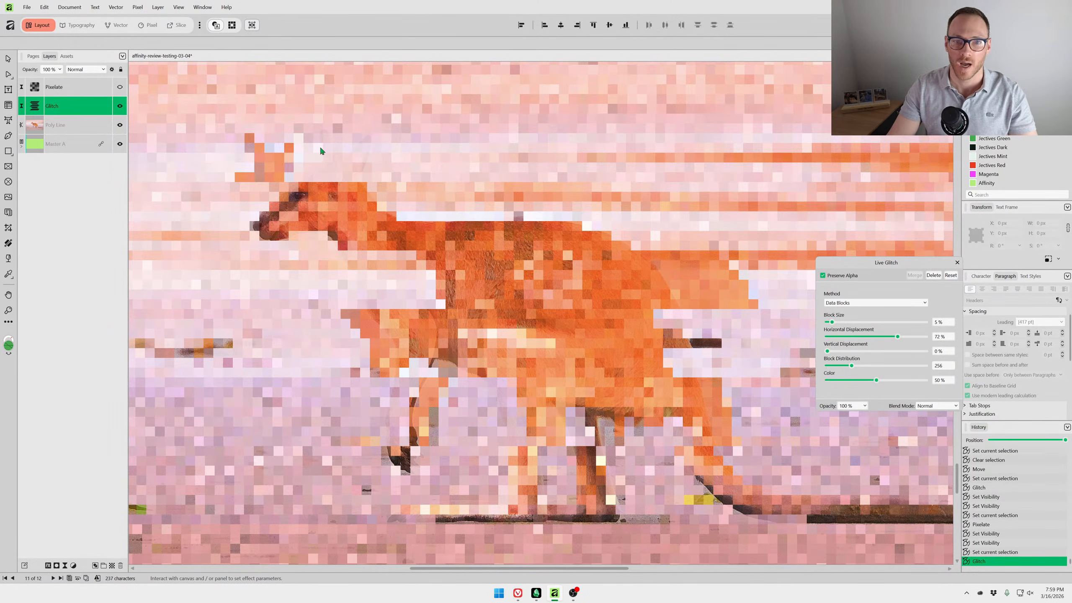
scroll(320, 146, "up", 7)
scroll(499, 188, "up", 1)
left_click_drag(500, 182, 573, 326)
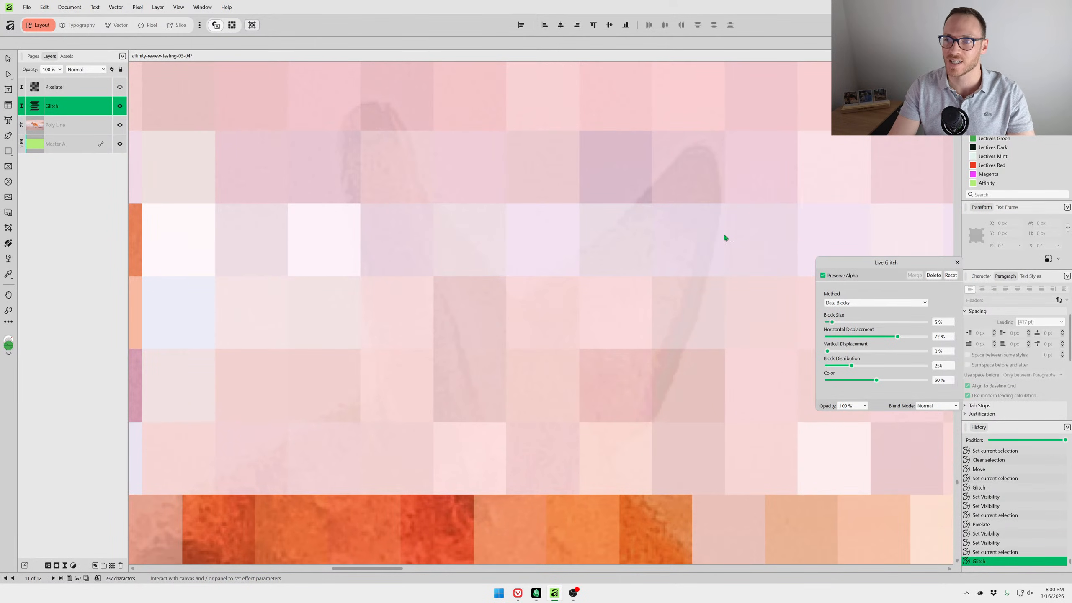
left_click(952, 406)
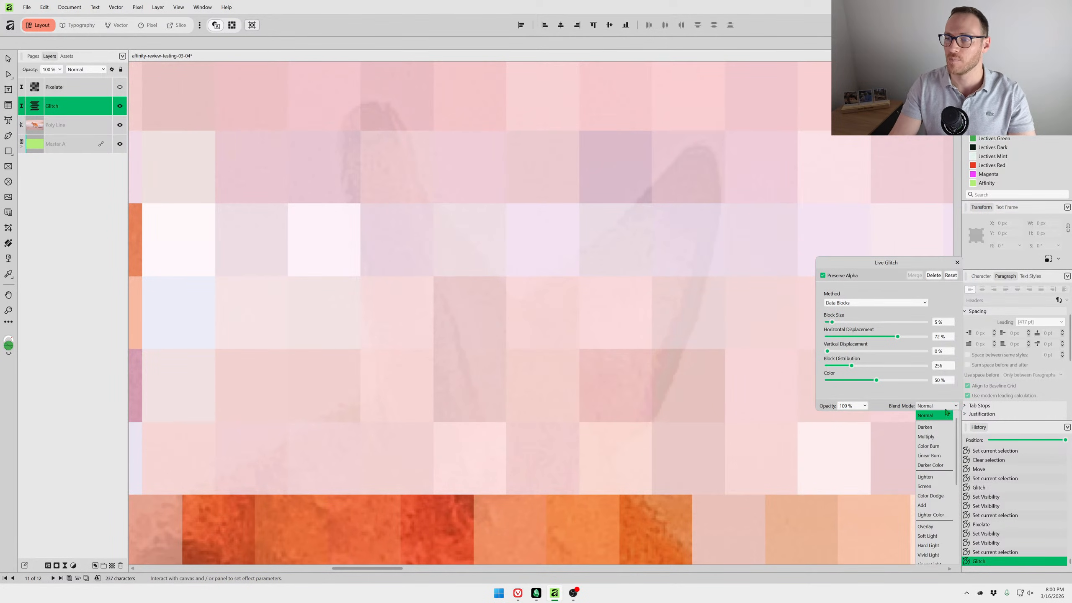
left_click(934, 438)
Try the Lighten blend mode on the Glitch filter and return it to Normal.
left_click(936, 408)
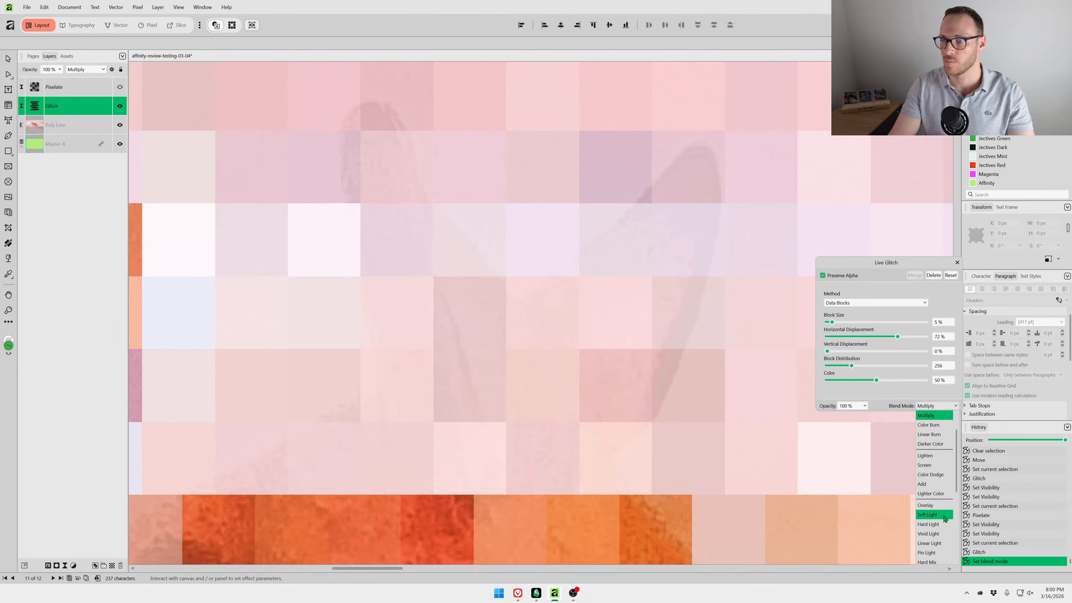
left_click(941, 456)
left_click(946, 406)
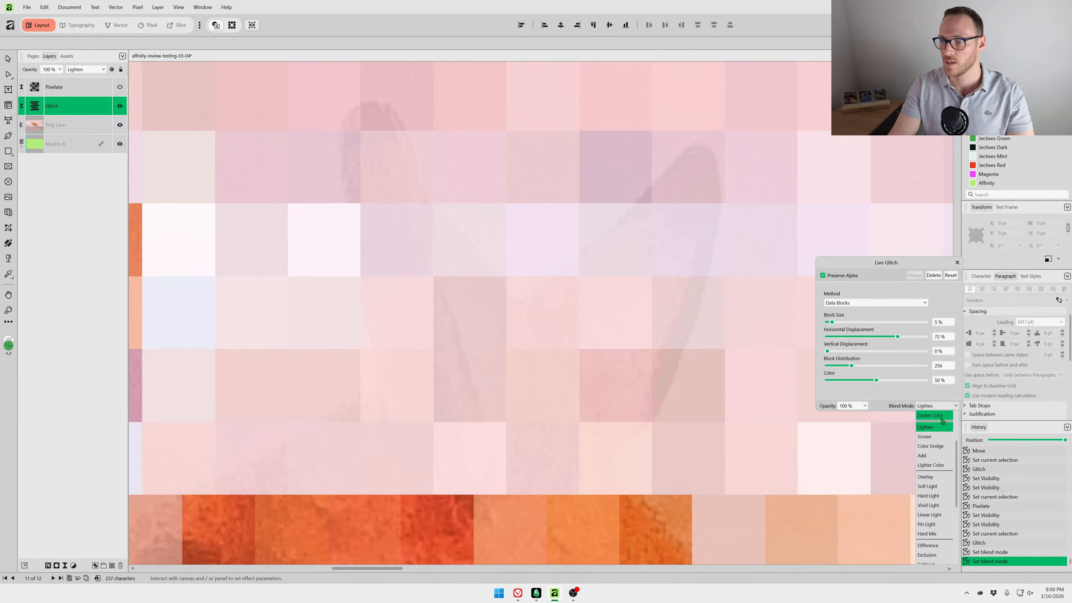
left_click(934, 416)
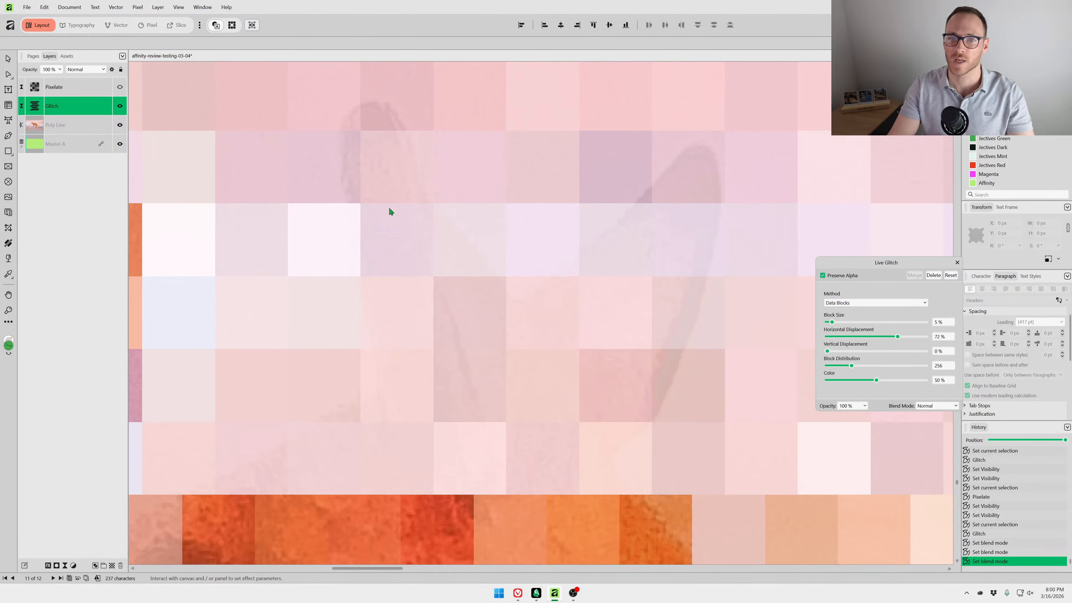
Set the Glitch filter's block size to 18% and horizontal displacement to 81%, and view the whole kangaroo page.
scroll(700, 492, "down", 3)
scroll(528, 389, "up", 6)
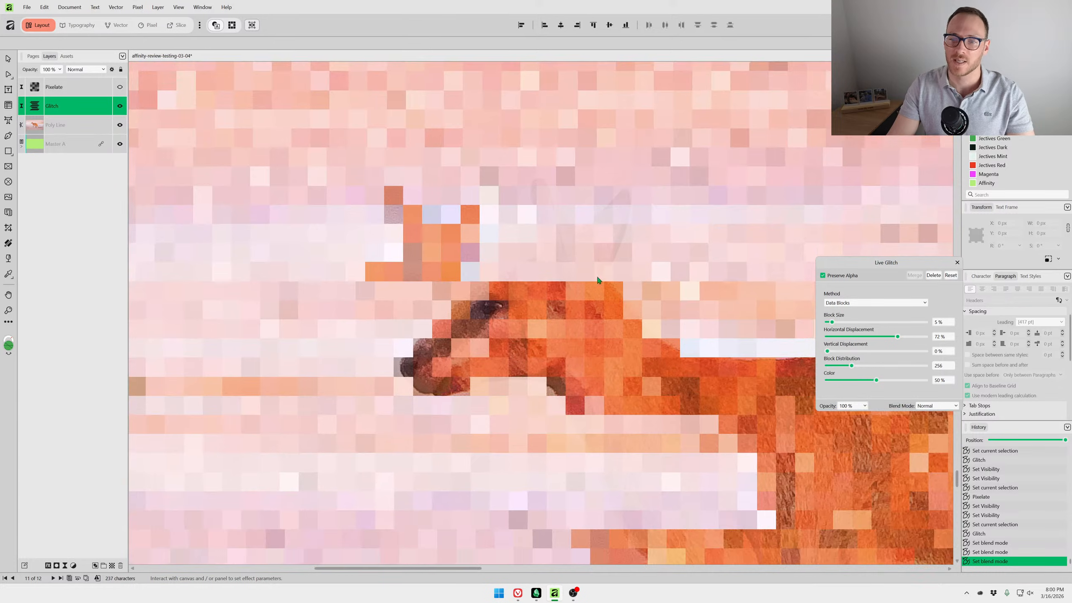
scroll(519, 372, "down", 6)
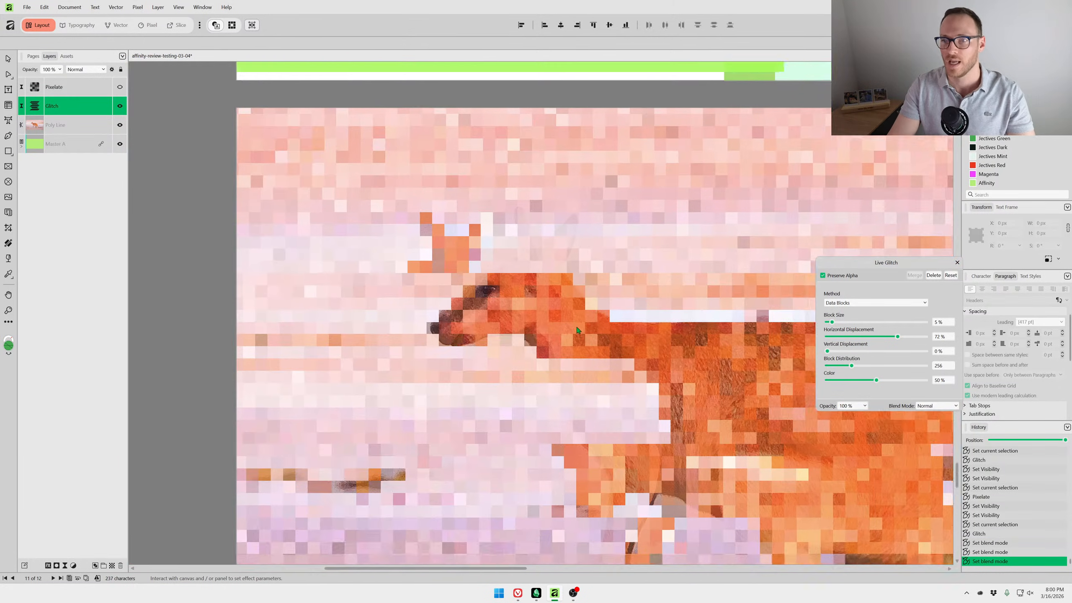
left_click_drag(578, 330, 559, 319)
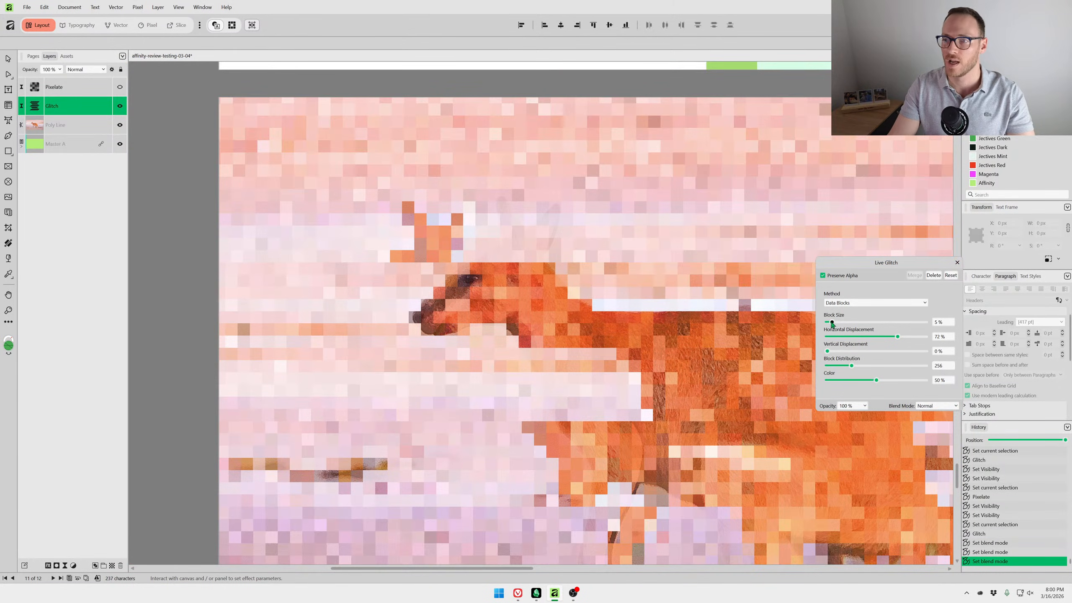
left_click_drag(832, 323, 907, 337)
scroll(643, 362, "down", 2)
scroll(642, 357, "right", 3)
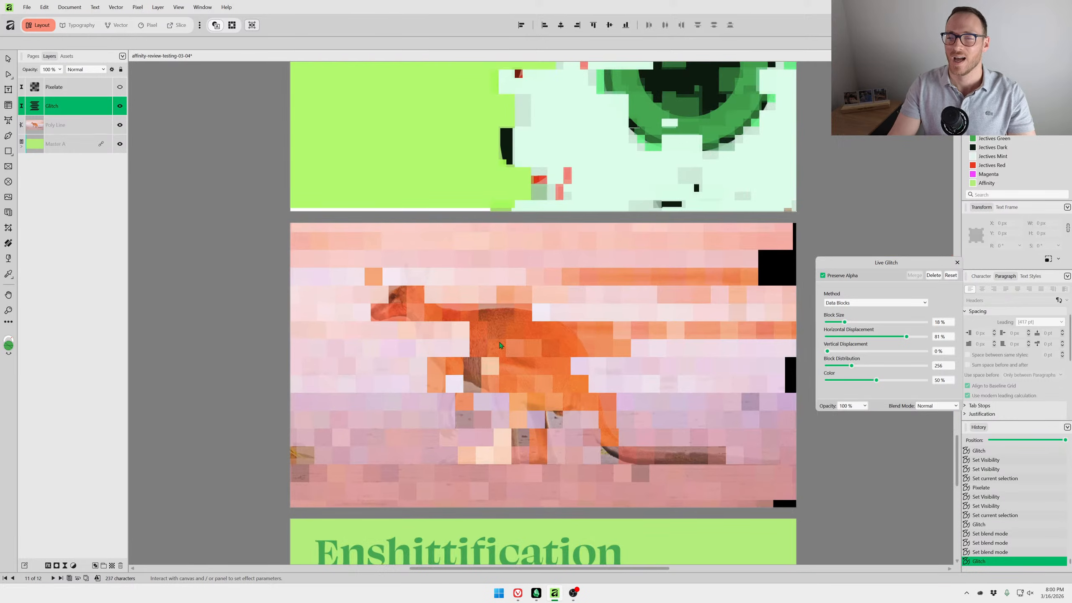
Undo the last Glitch slider and blend mode changes back to Multiply, and examine the blended blocks around the kangaroo.
key("ctrl+z")
key("ctrl+z")
key("ctrl+z")
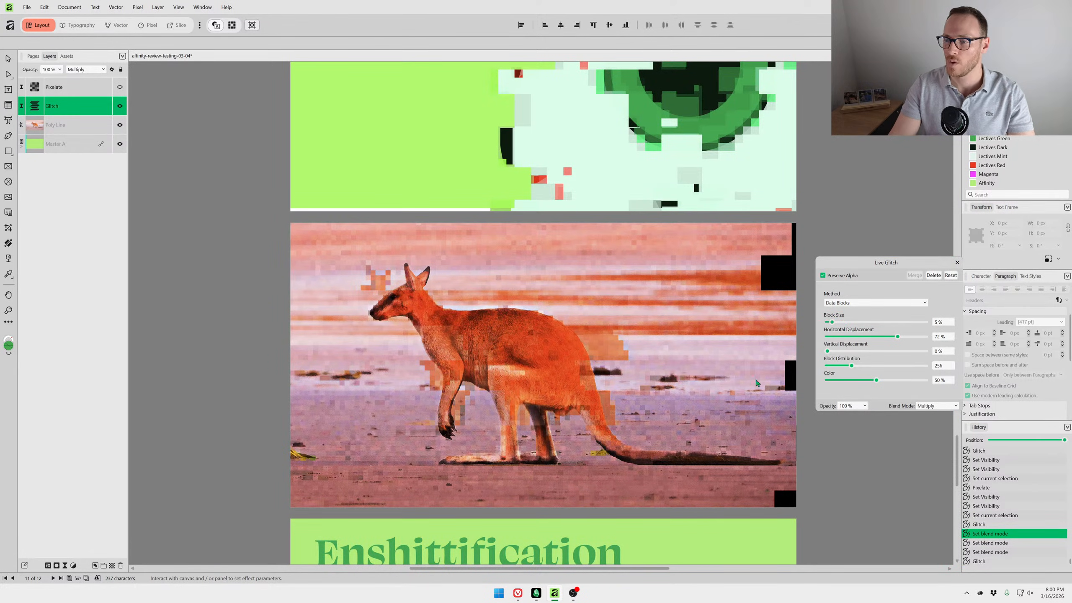
scroll(404, 308, "up", 5)
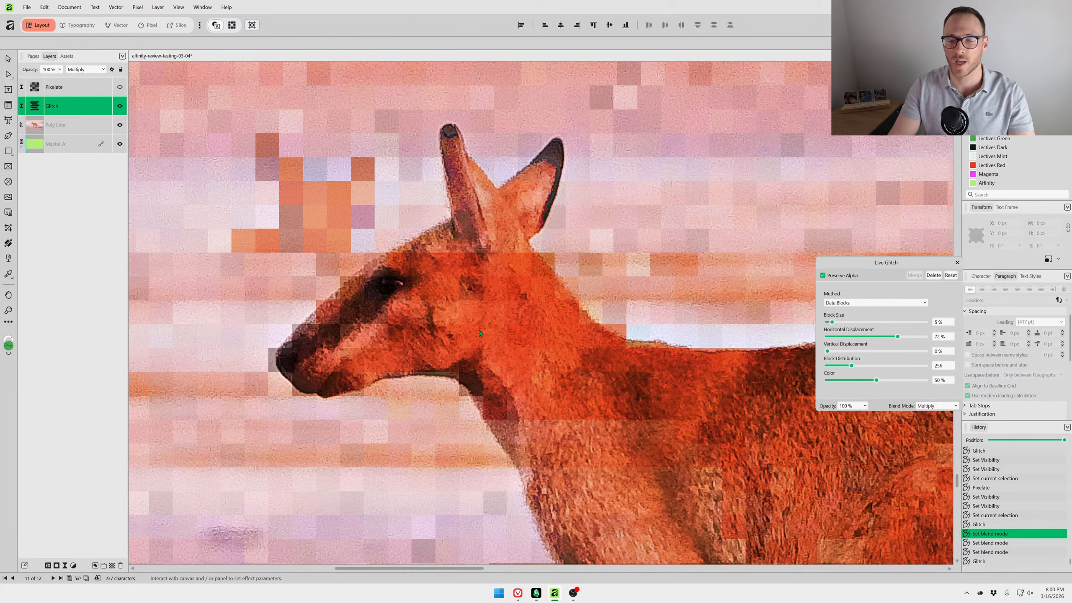
scroll(479, 334, "down", 3)
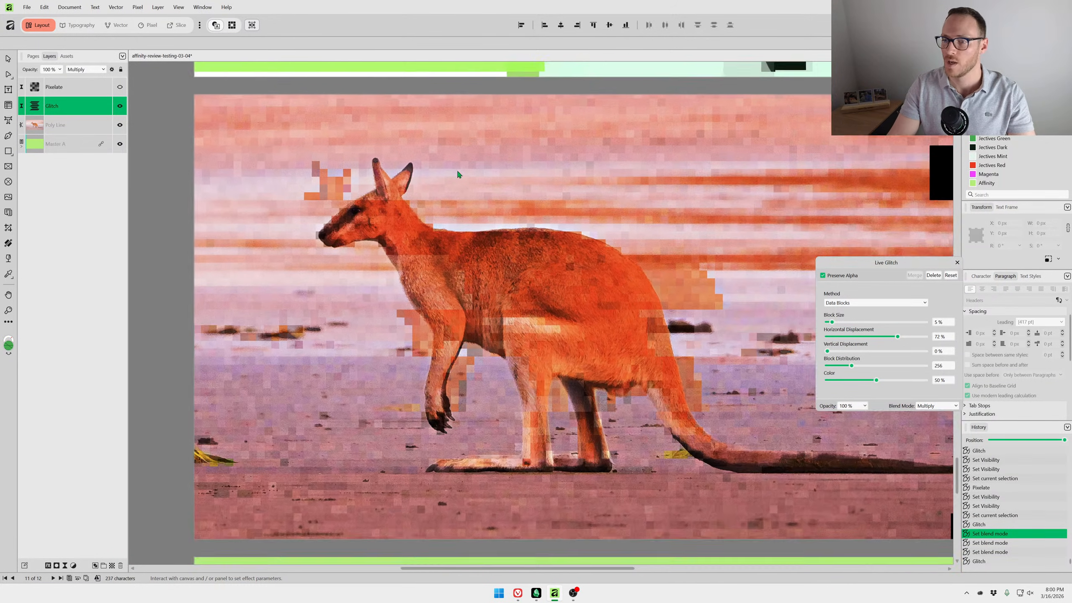
scroll(576, 313, "up", 3)
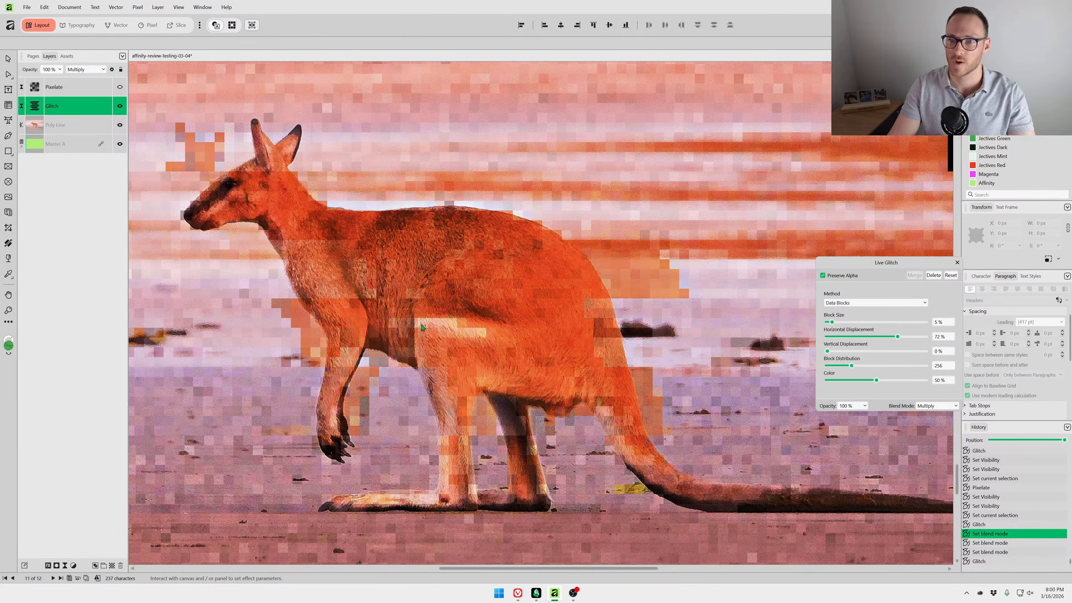
left_click_drag(422, 327, 462, 335)
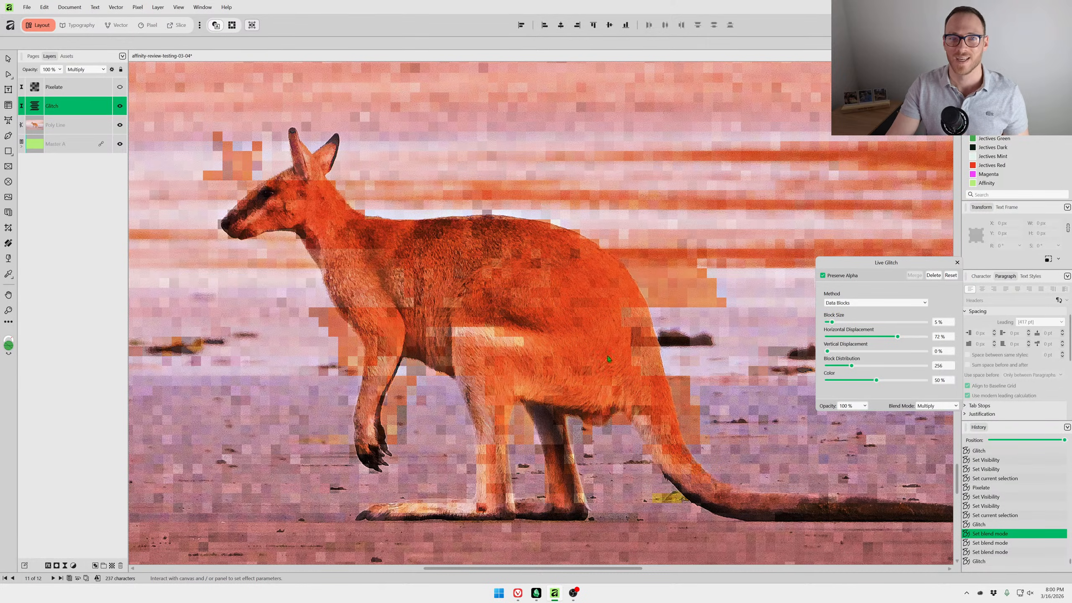
scroll(464, 301, "down", 5)
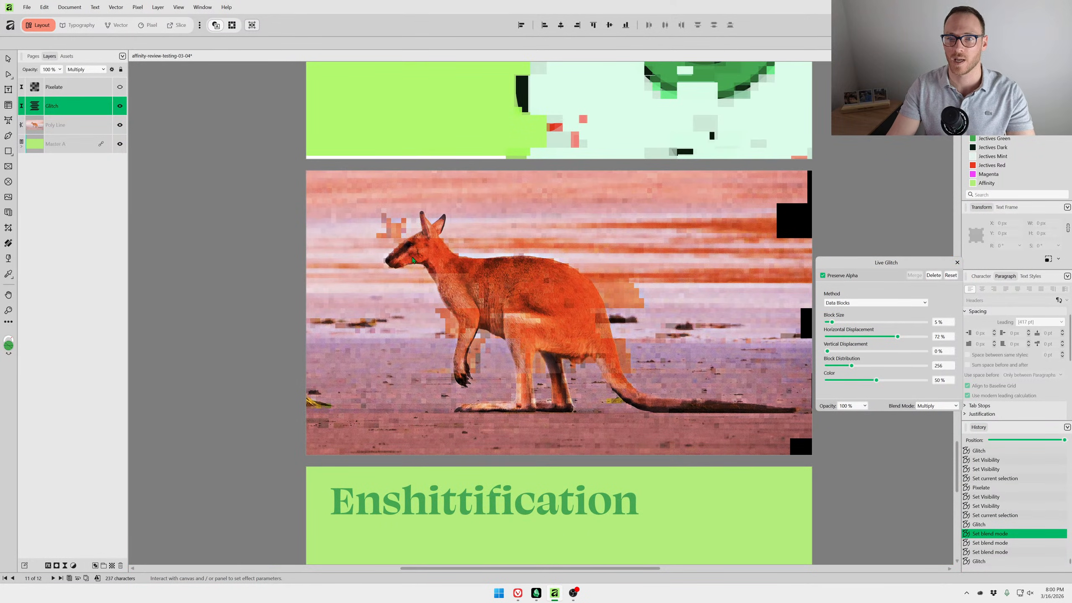
Set the Glitch filter's block size to 8%, blend mode to Normal, horizontal displacement to 3% and vertical displacement to 12%.
scroll(425, 256, "up", 5)
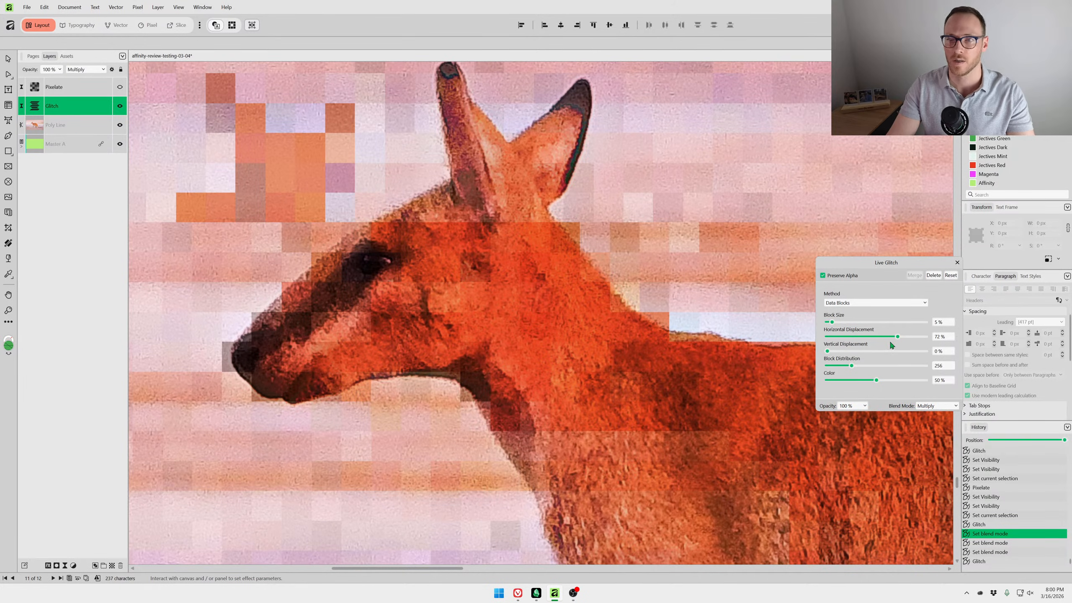
mouse_move(832, 323)
left_mouse_down()
mouse_move(879, 324)
mouse_move(836, 323)
left_mouse_up()
left_click(935, 406)
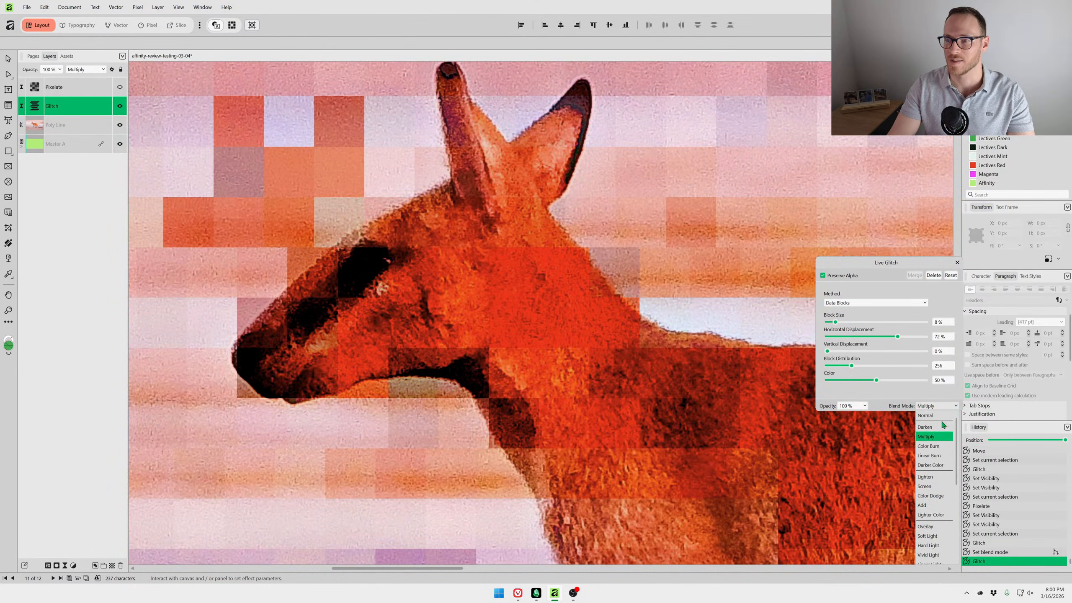
left_click(931, 416)
scroll(482, 395, "down", 6)
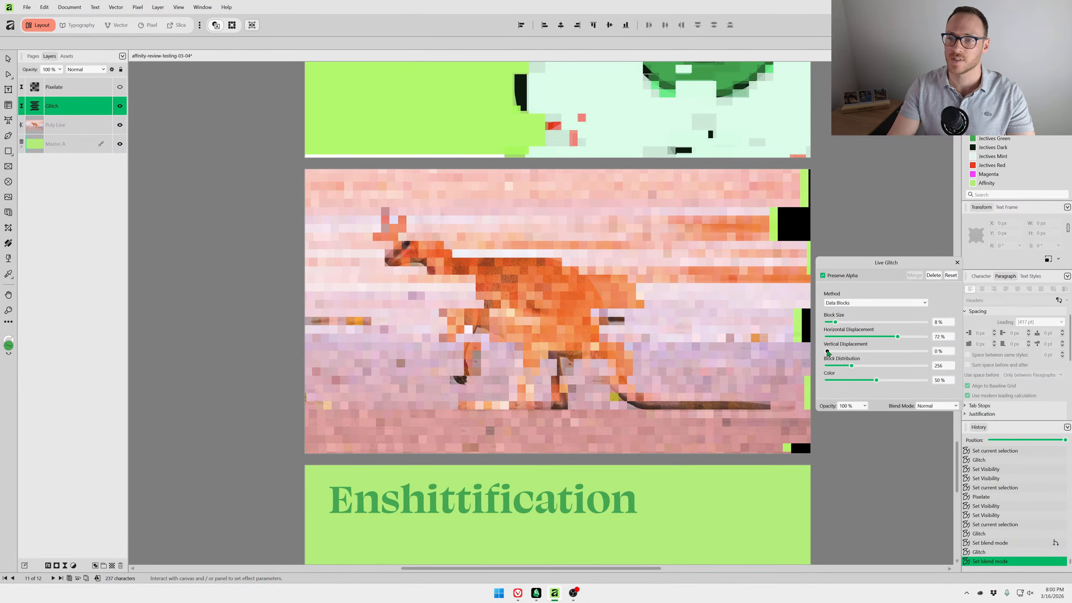
mouse_move(828, 353)
left_mouse_down()
mouse_move(933, 349)
mouse_move(878, 352)
mouse_move(835, 337)
mouse_move(838, 354)
mouse_move(911, 352)
mouse_move(842, 353)
mouse_move(885, 338)
mouse_move(830, 345)
left_mouse_up()
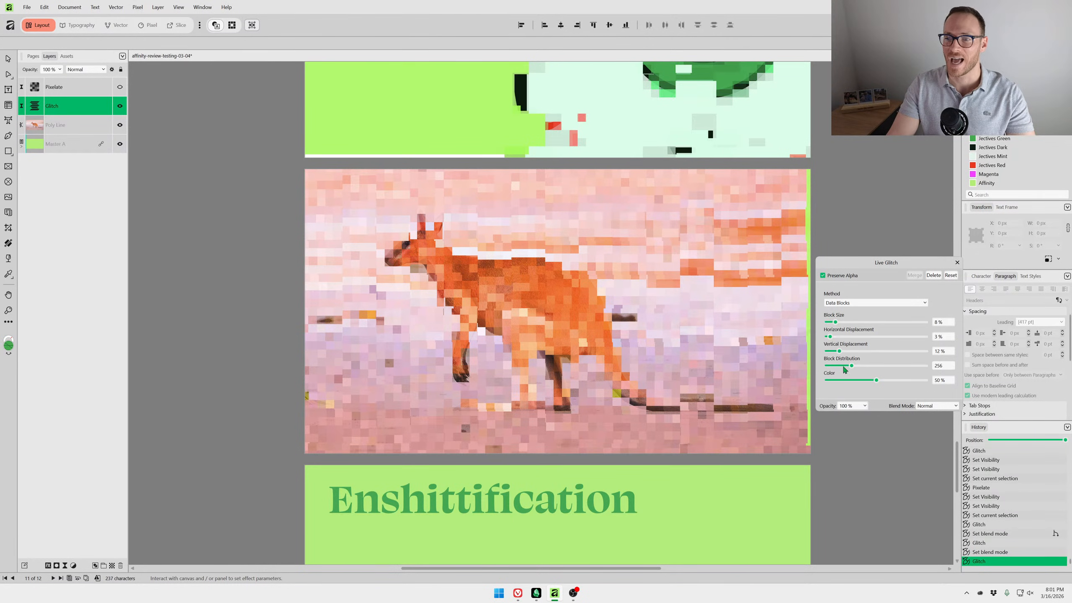
Reset the Glitch filter, then choose Data Blocks with block size 10%, horizontal displacement 42%, vertical displacement 33% and block distribution 37.
left_click(950, 275)
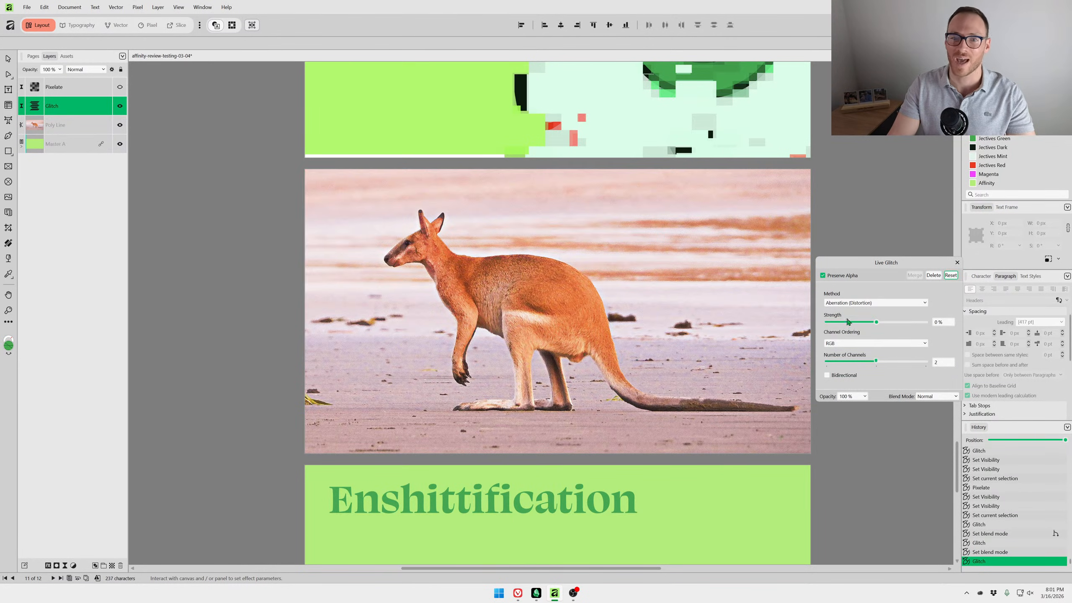
left_click(873, 302)
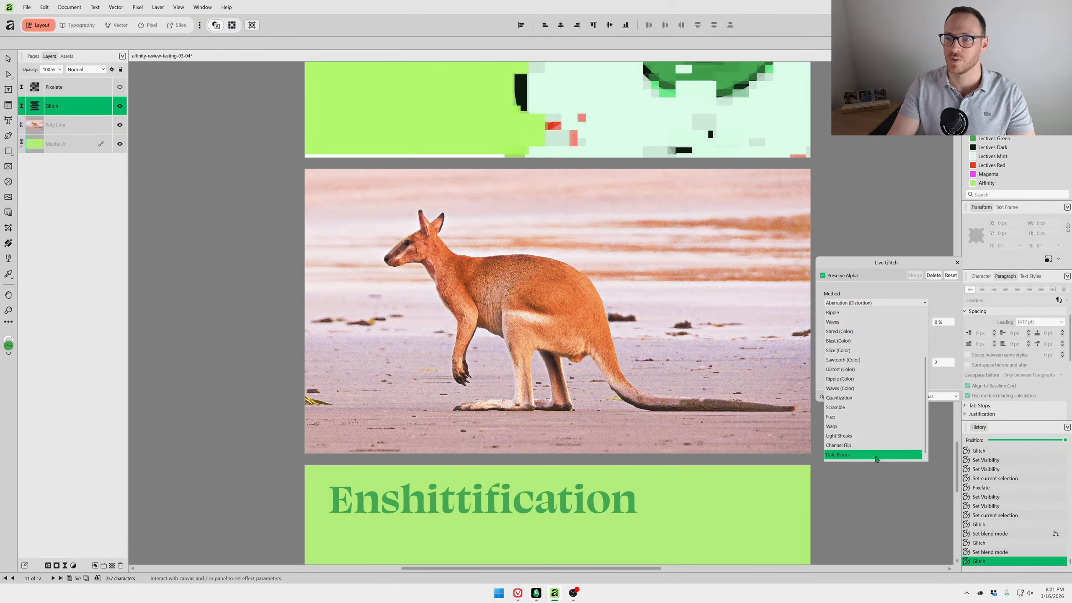
left_click(875, 457)
left_click_drag(828, 324, 831, 365)
scroll(548, 334, "up", 2)
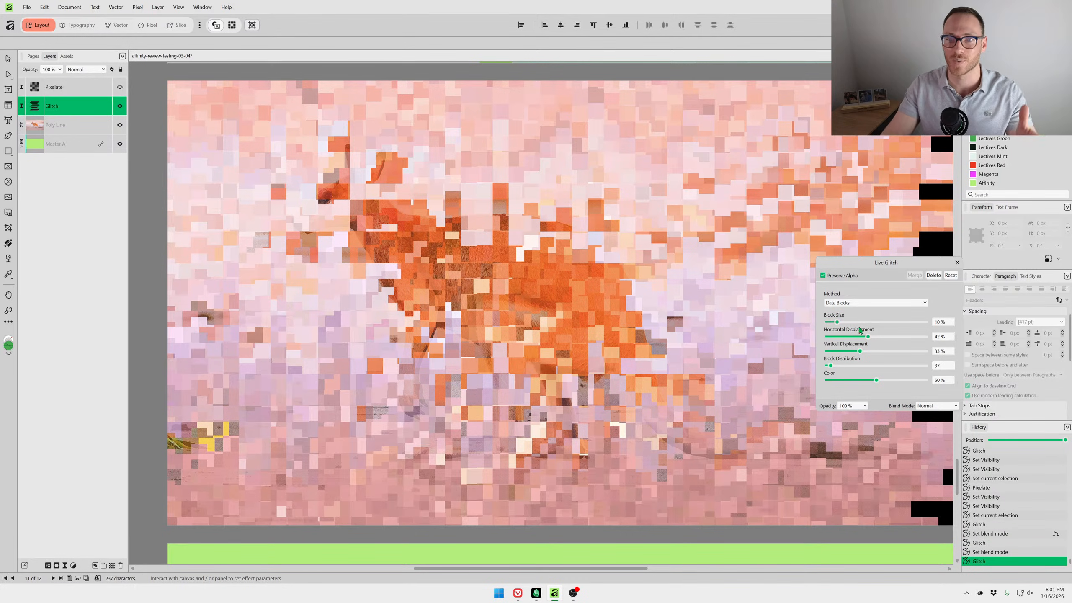
Set the Glitch filter's block distribution to 77 and examine the scattered blocks on the kangaroo photo.
left_click_drag(831, 367, 836, 367)
scroll(465, 305, "up", 5)
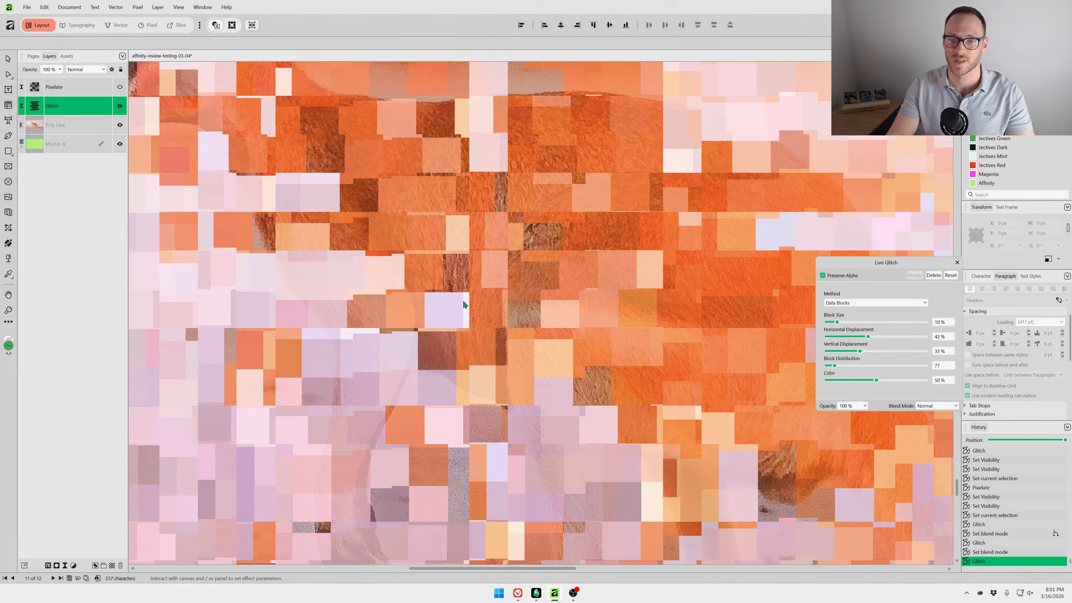
scroll(472, 311, "down", 5)
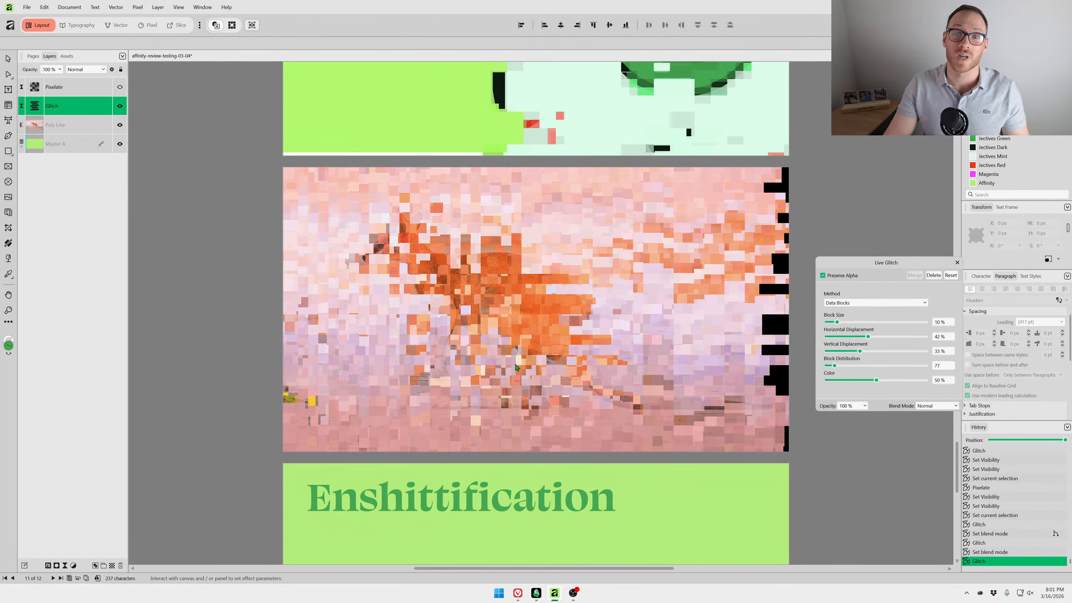
Close the Live Glitch settings and hide the page-wide Glitch layer on the Data Blocks Glitch Filter page.
scroll(637, 332, "up", 4)
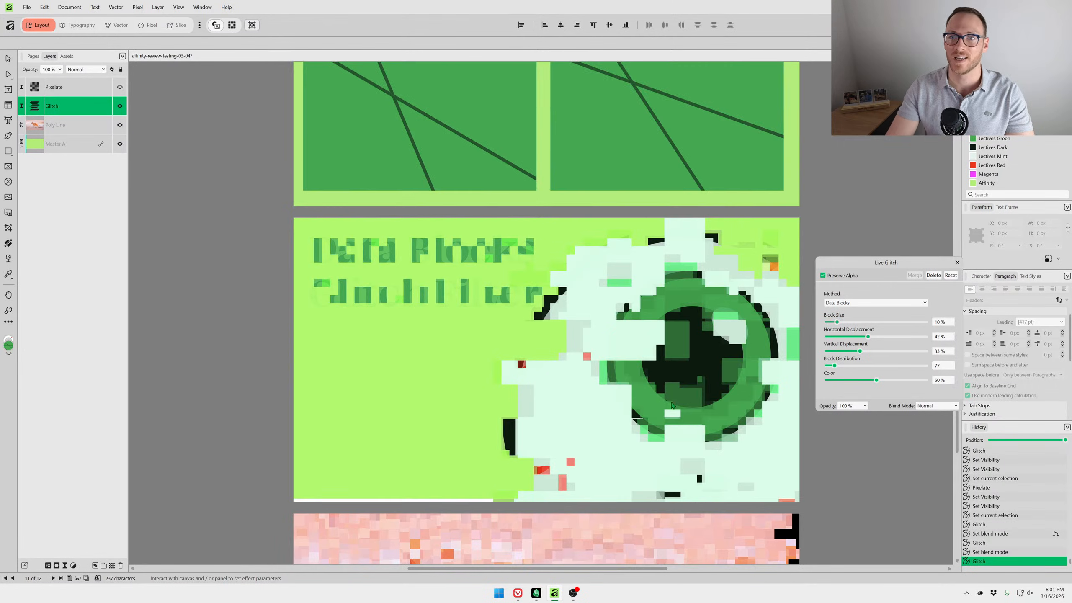
scroll(706, 399, "up", 1)
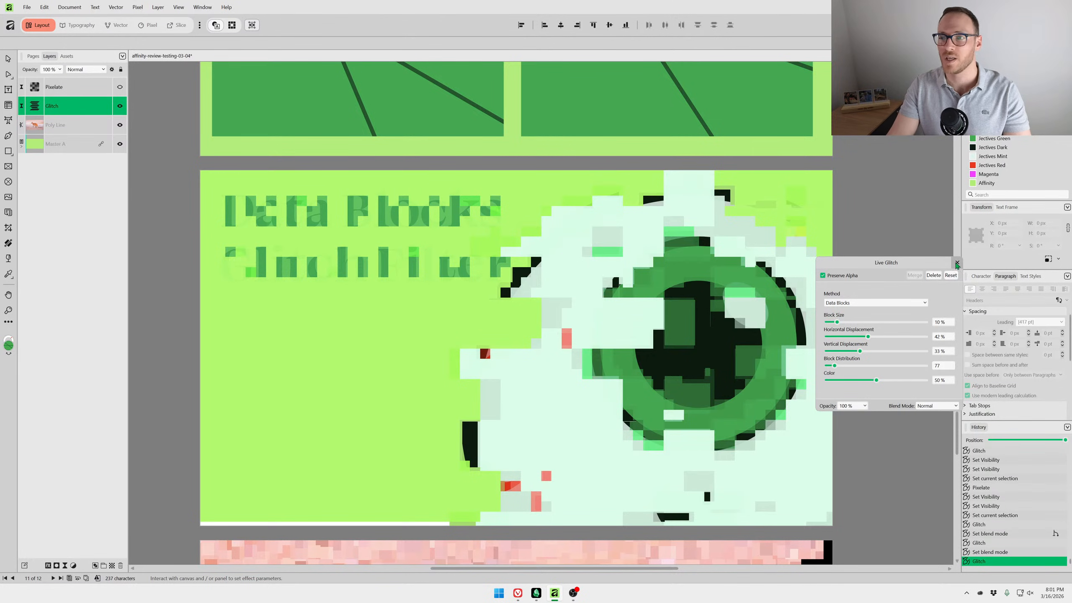
left_click(957, 263)
left_click(303, 385)
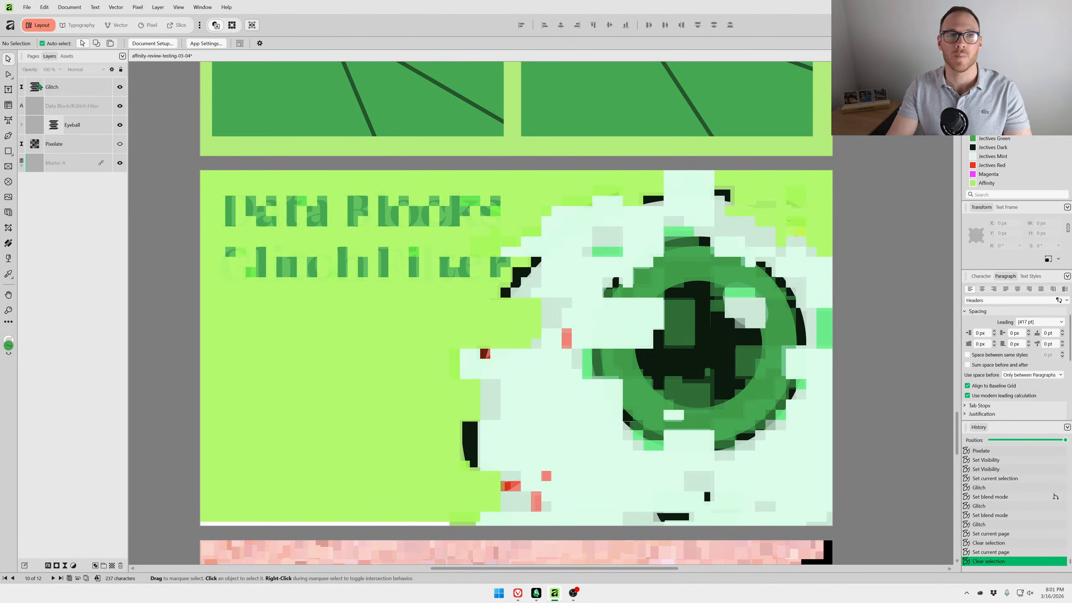
left_click(120, 88)
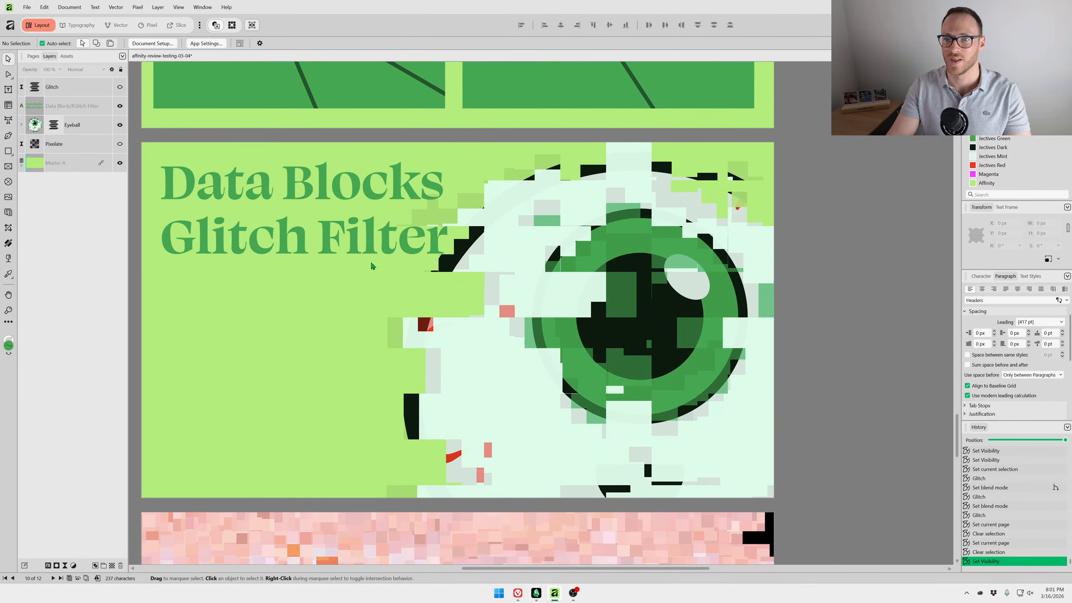
Examine the glitched eyeball beside its unfiltered title, and compare it with the kangaroo and Enshittification pages below.
scroll(557, 341, "down", 2)
scroll(568, 340, "up", 3)
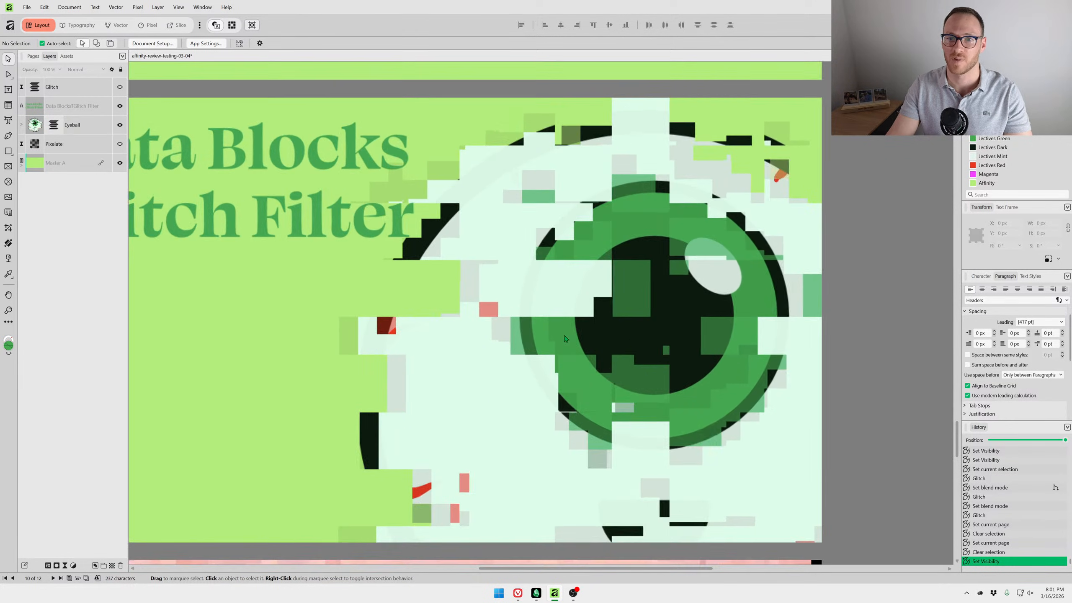
scroll(568, 339, "down", 4)
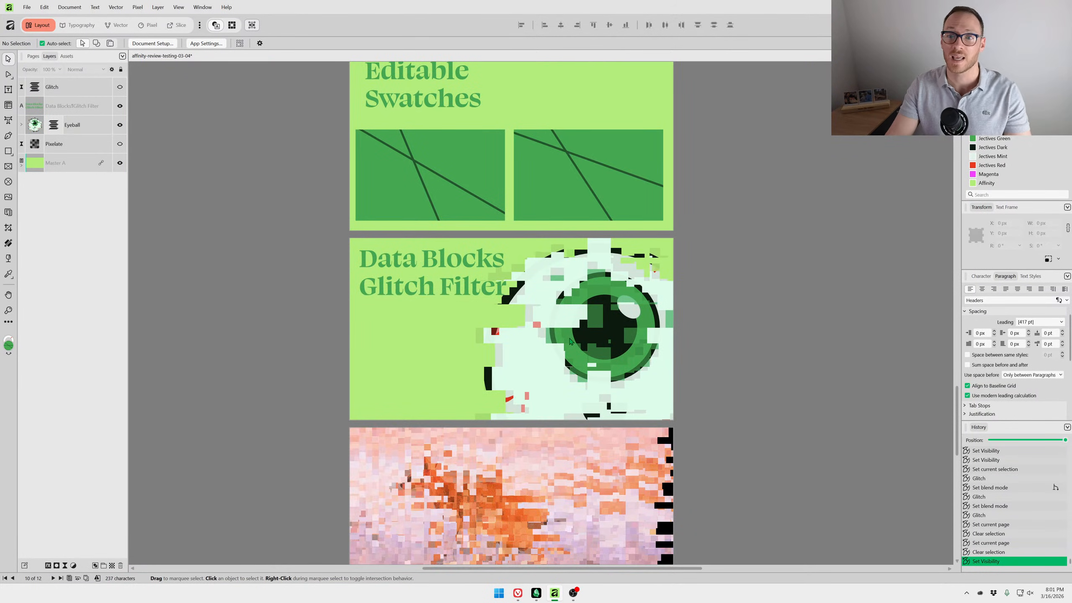
scroll(588, 424, "down", 5)
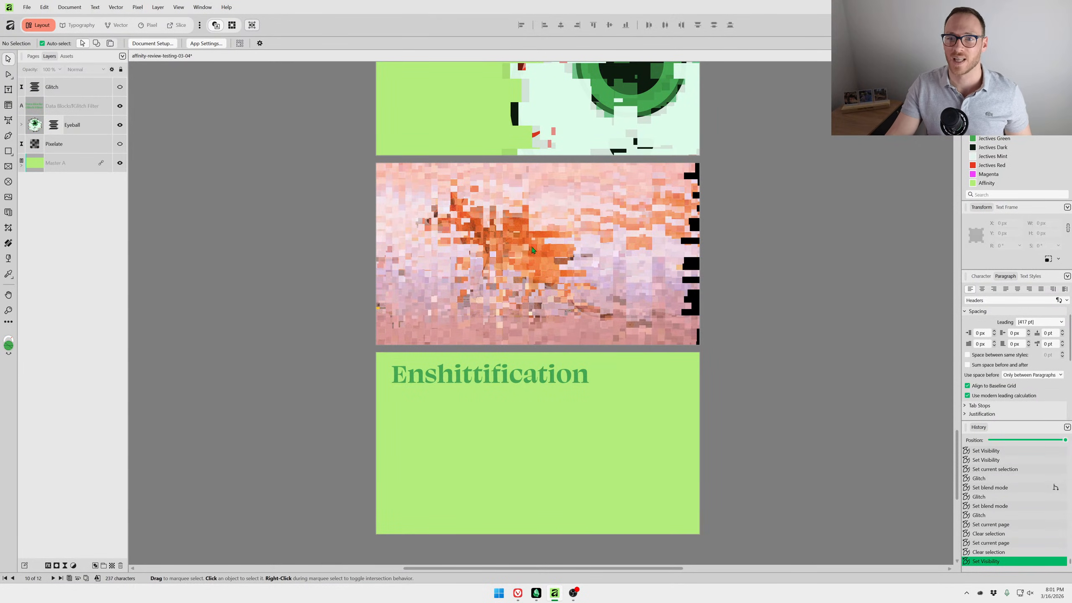
scroll(223, 312, "up", 5)
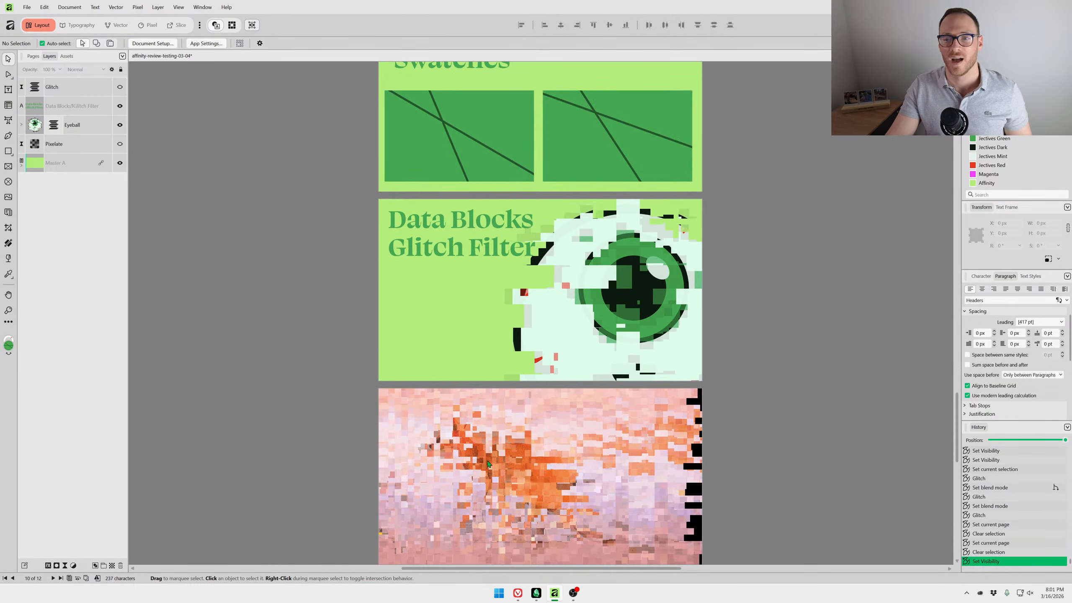
scroll(568, 315, "up", 3)
left_click_drag(568, 312, 565, 401)
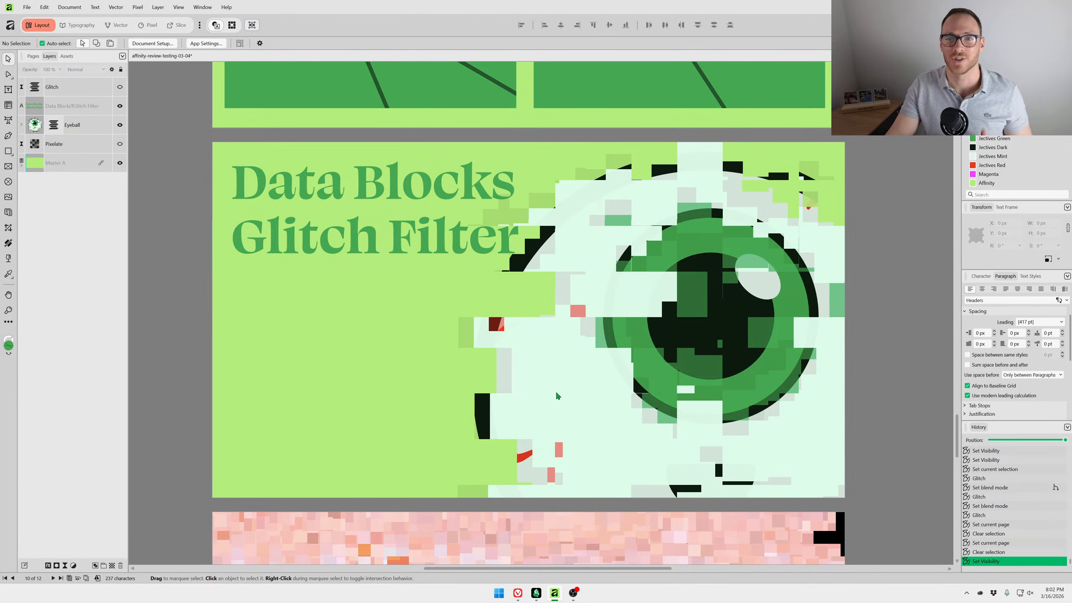
scroll(590, 470, "down", 10)
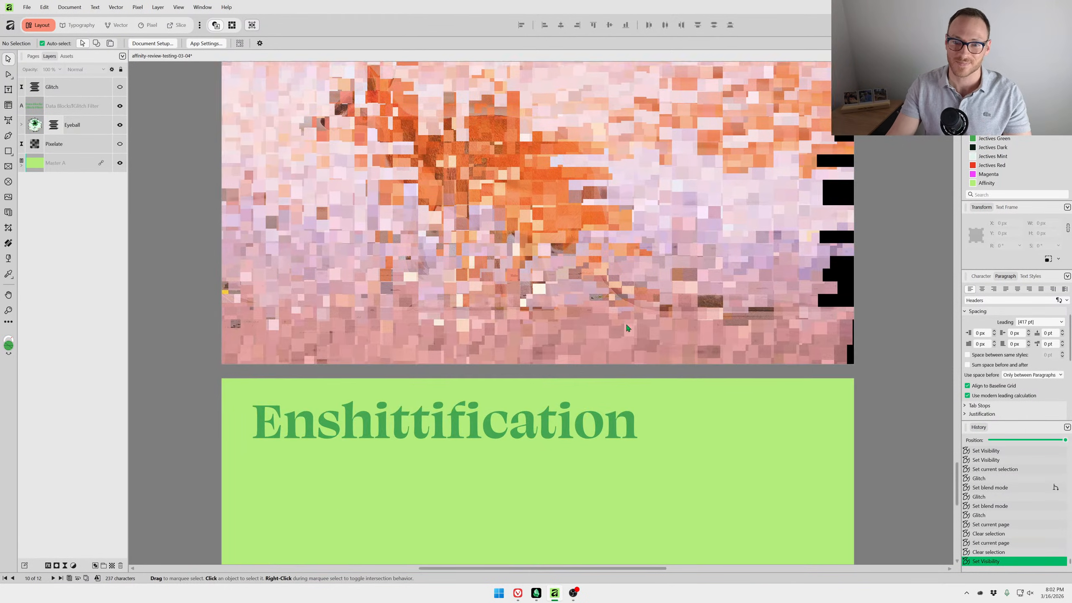
scroll(628, 282, "down", 3)
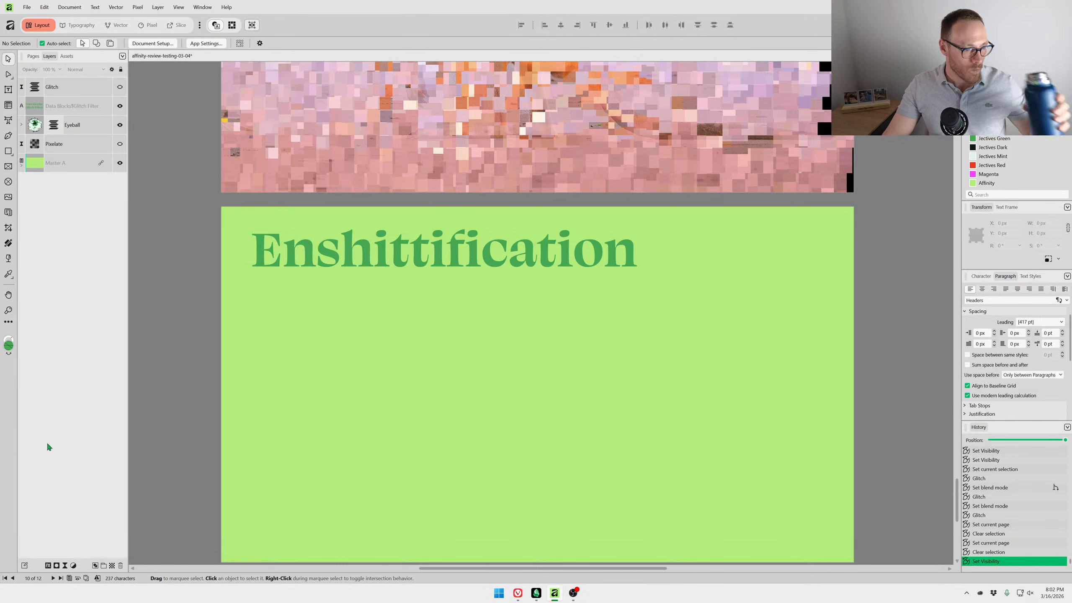
scroll(488, 230, "up", 7)
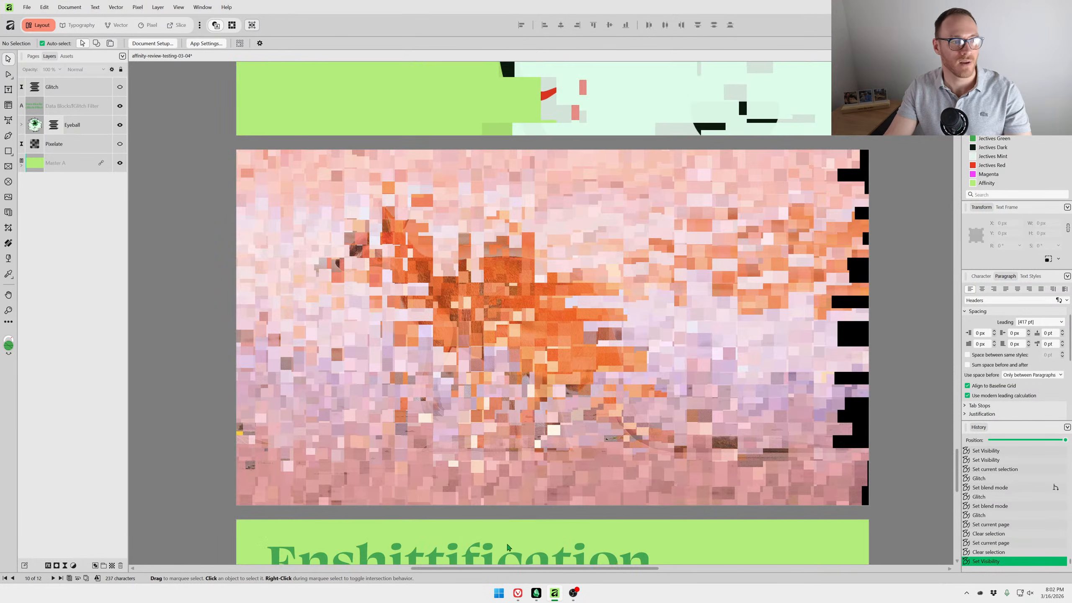
scroll(455, 405, "down", 2)
Switch to the Vivaldi browser and look through Affinity's March 2026 release notes.
key("super+Tab")
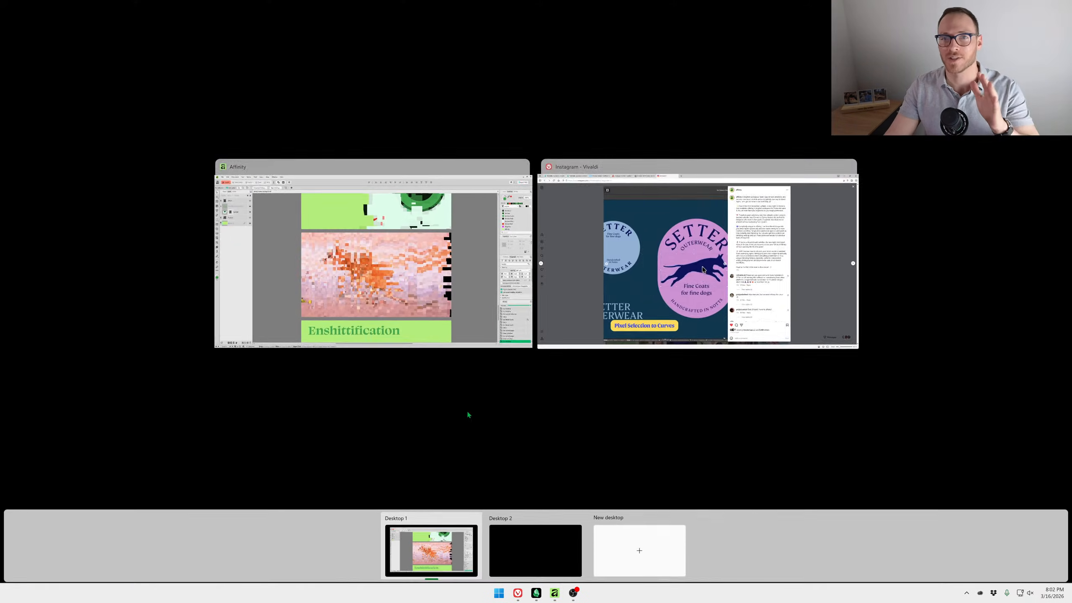
left_click(599, 257)
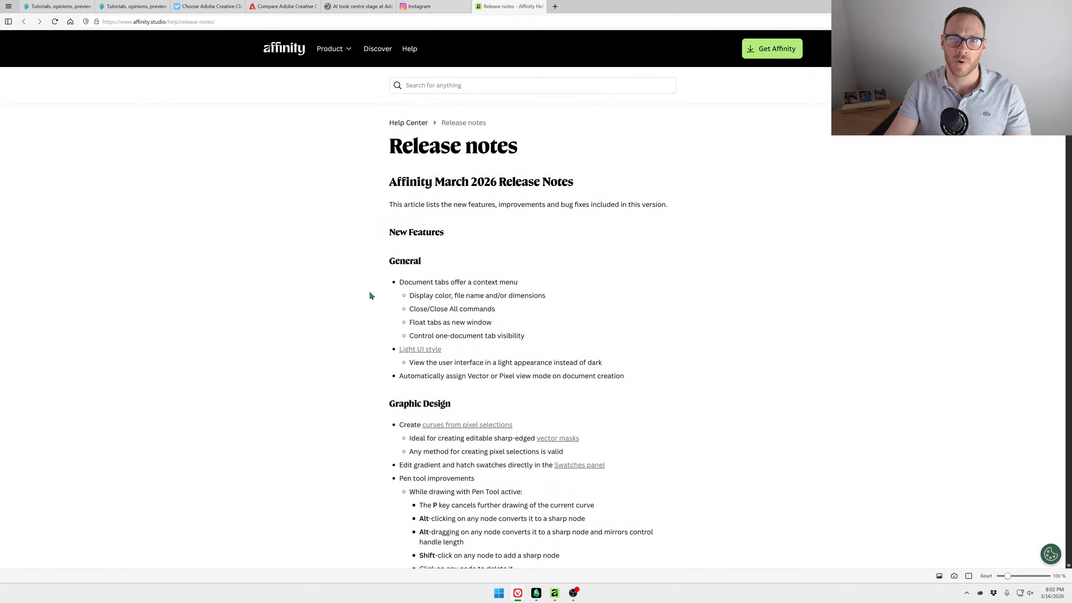
scroll(594, 272, "down", 8)
scroll(595, 274, "up", 8)
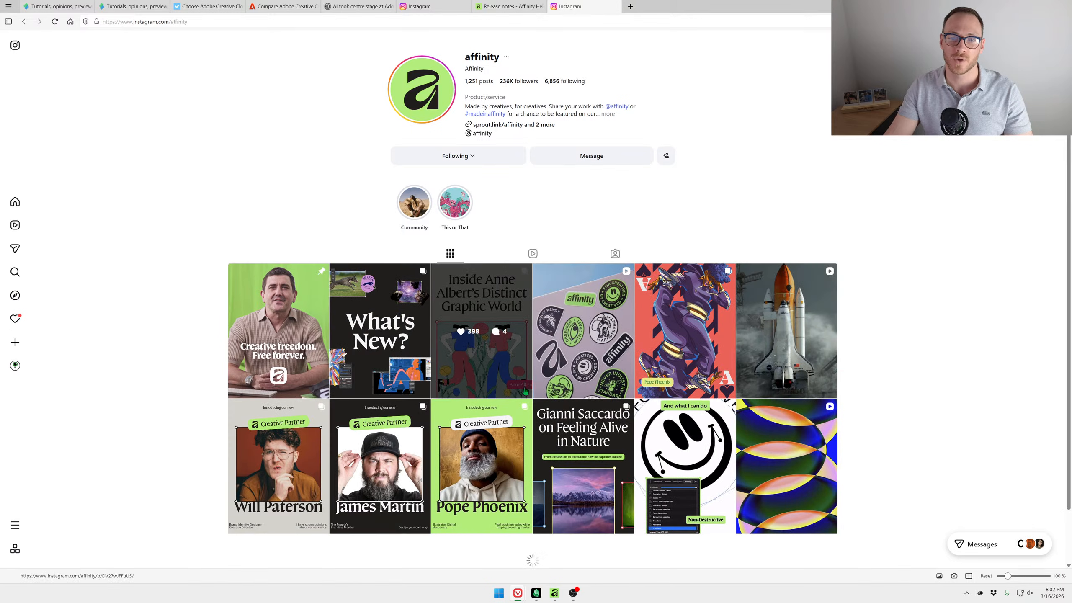
Open Affinity's "What's New?" Instagram post, browse its slides up to Right Click Brush Menu, and leave the post.
left_click(405, 316)
left_click(626, 301)
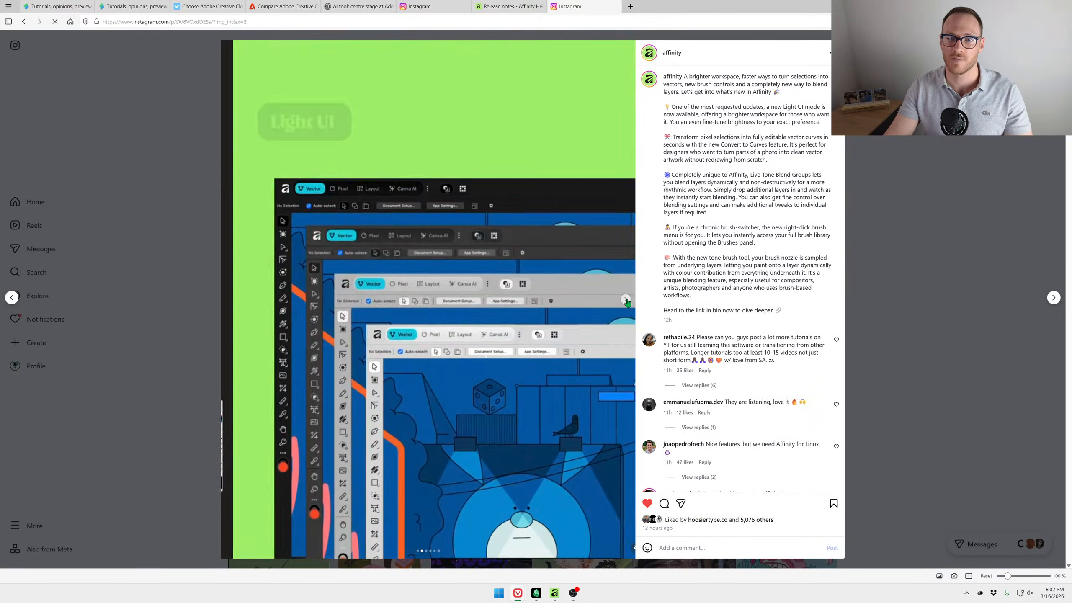
left_click(627, 301)
left_click(627, 301)
left_click(627, 301)
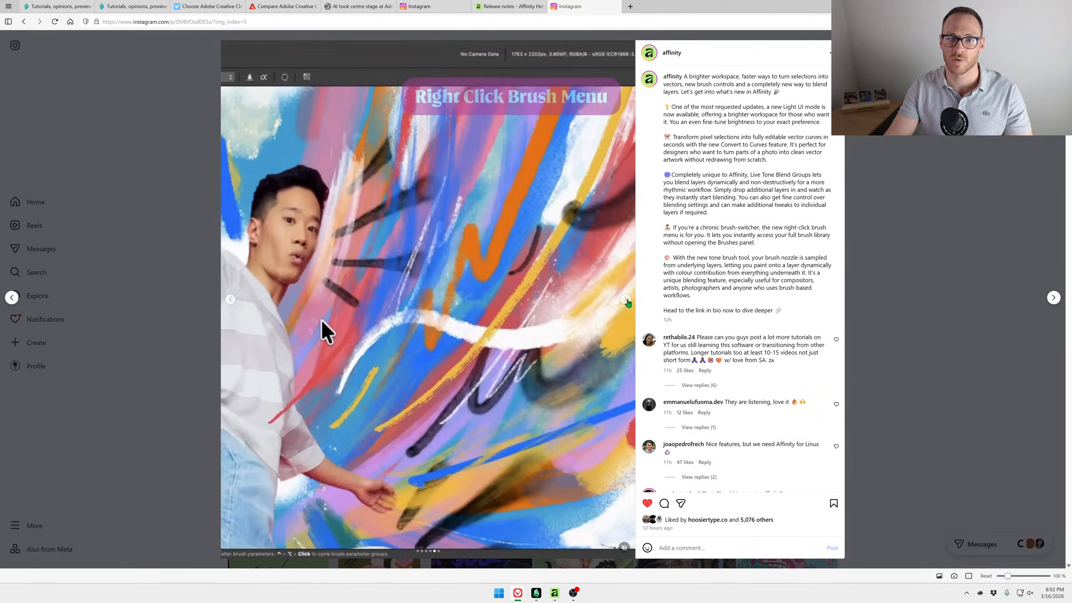
left_click(616, 7)
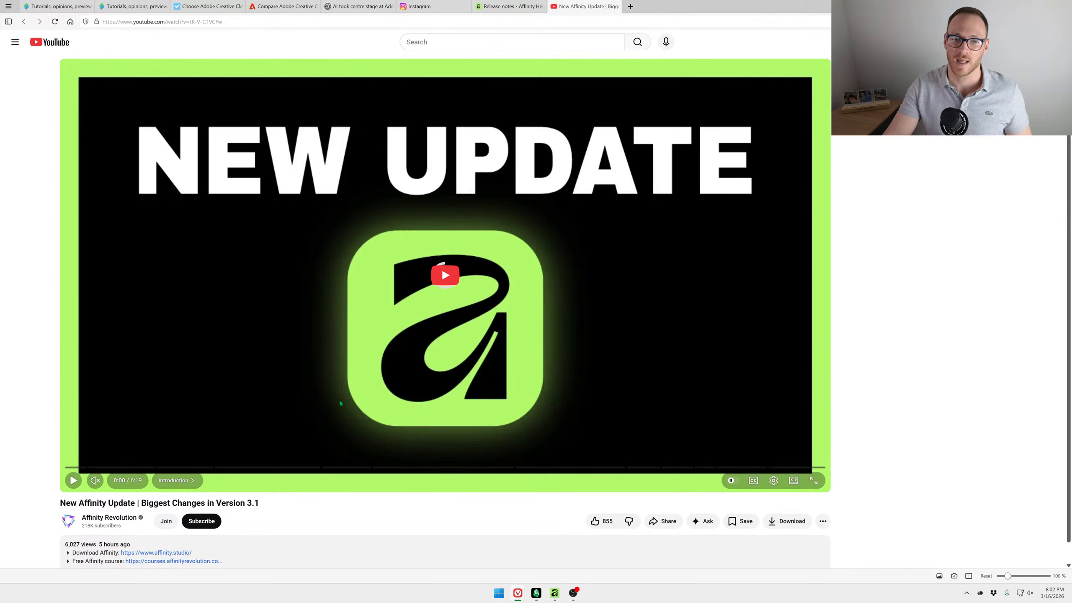
Play the YouTube video on Live Tone Blend Groups in Affinity from 0:55.
left_click(177, 480)
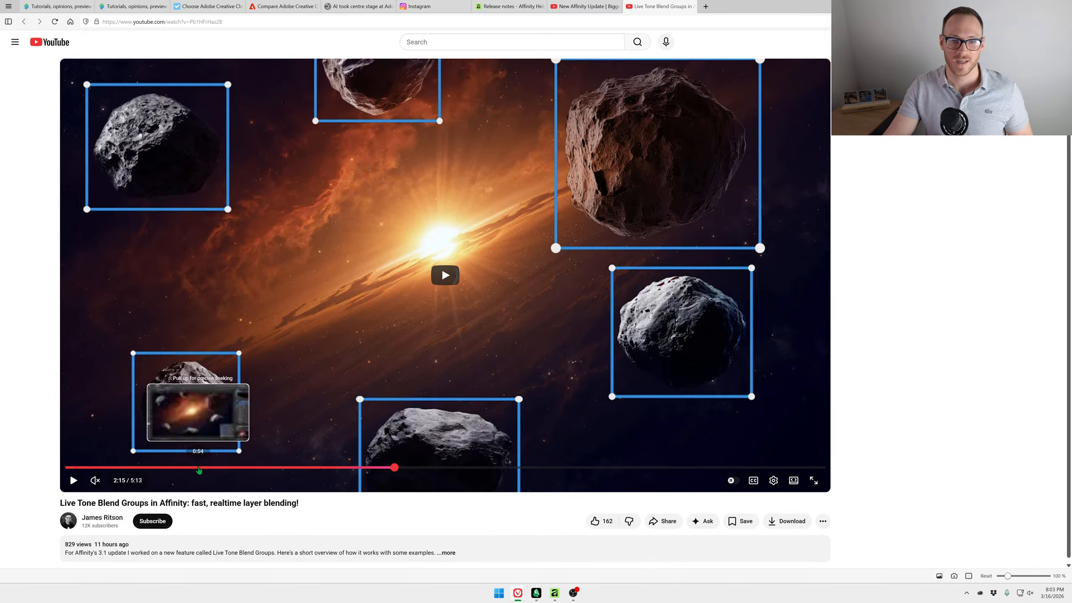
left_click(198, 468)
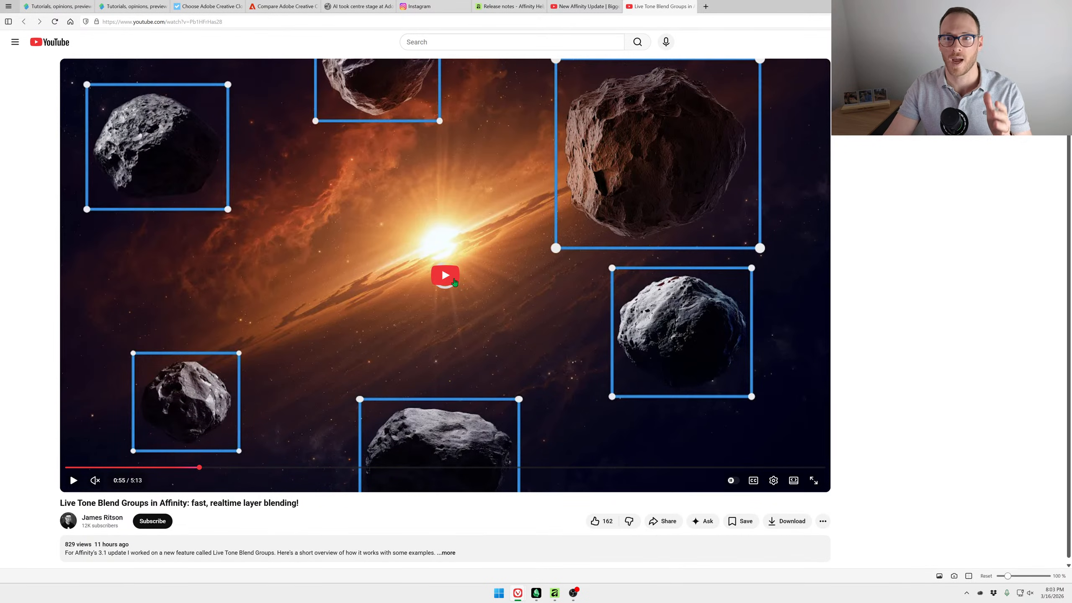
left_click(455, 280)
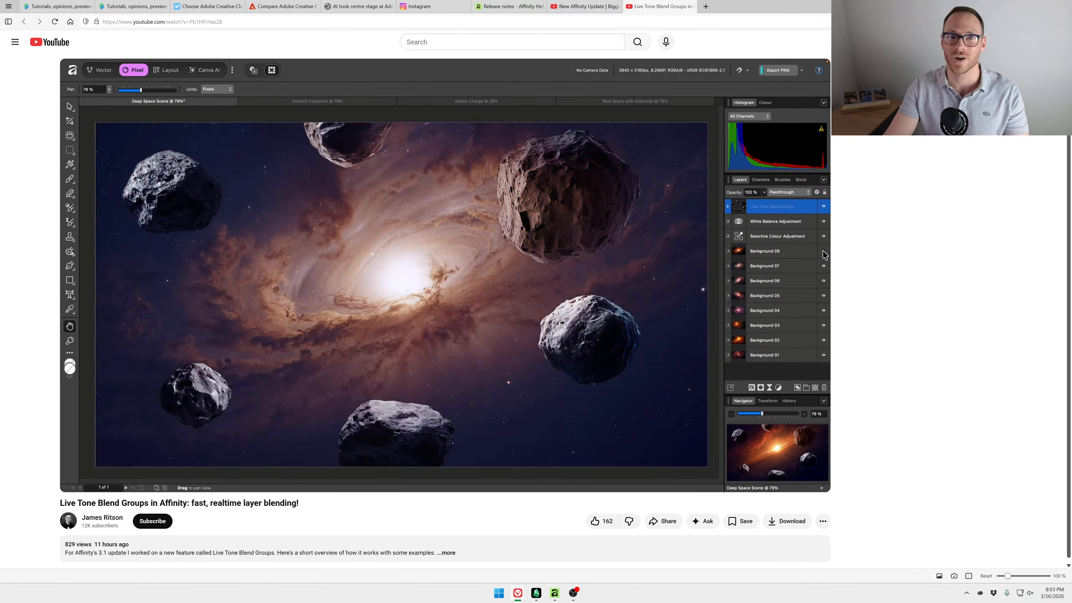
Switch back to Affinity and bring the Enshittification page into view.
left_click(556, 593)
scroll(610, 183, "down", 5)
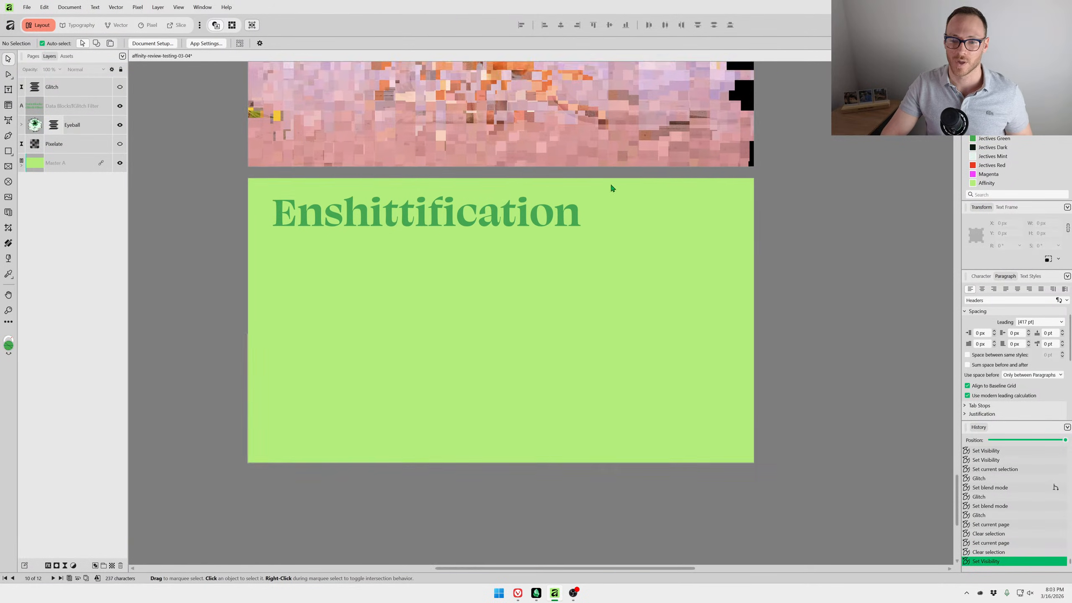
scroll(671, 221, "up", 1)
scroll(672, 251, "up", 1)
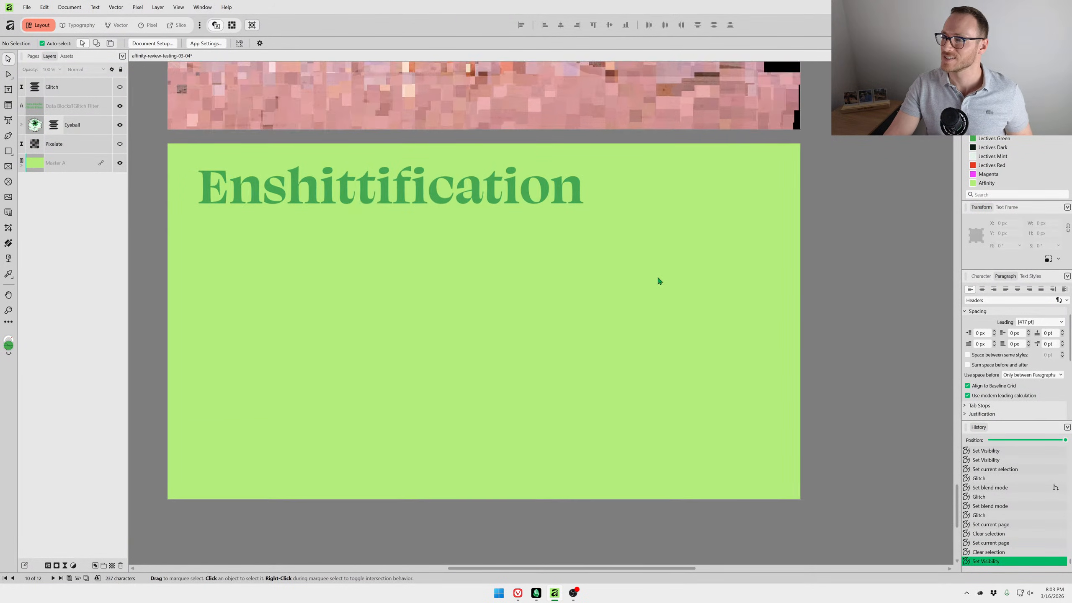